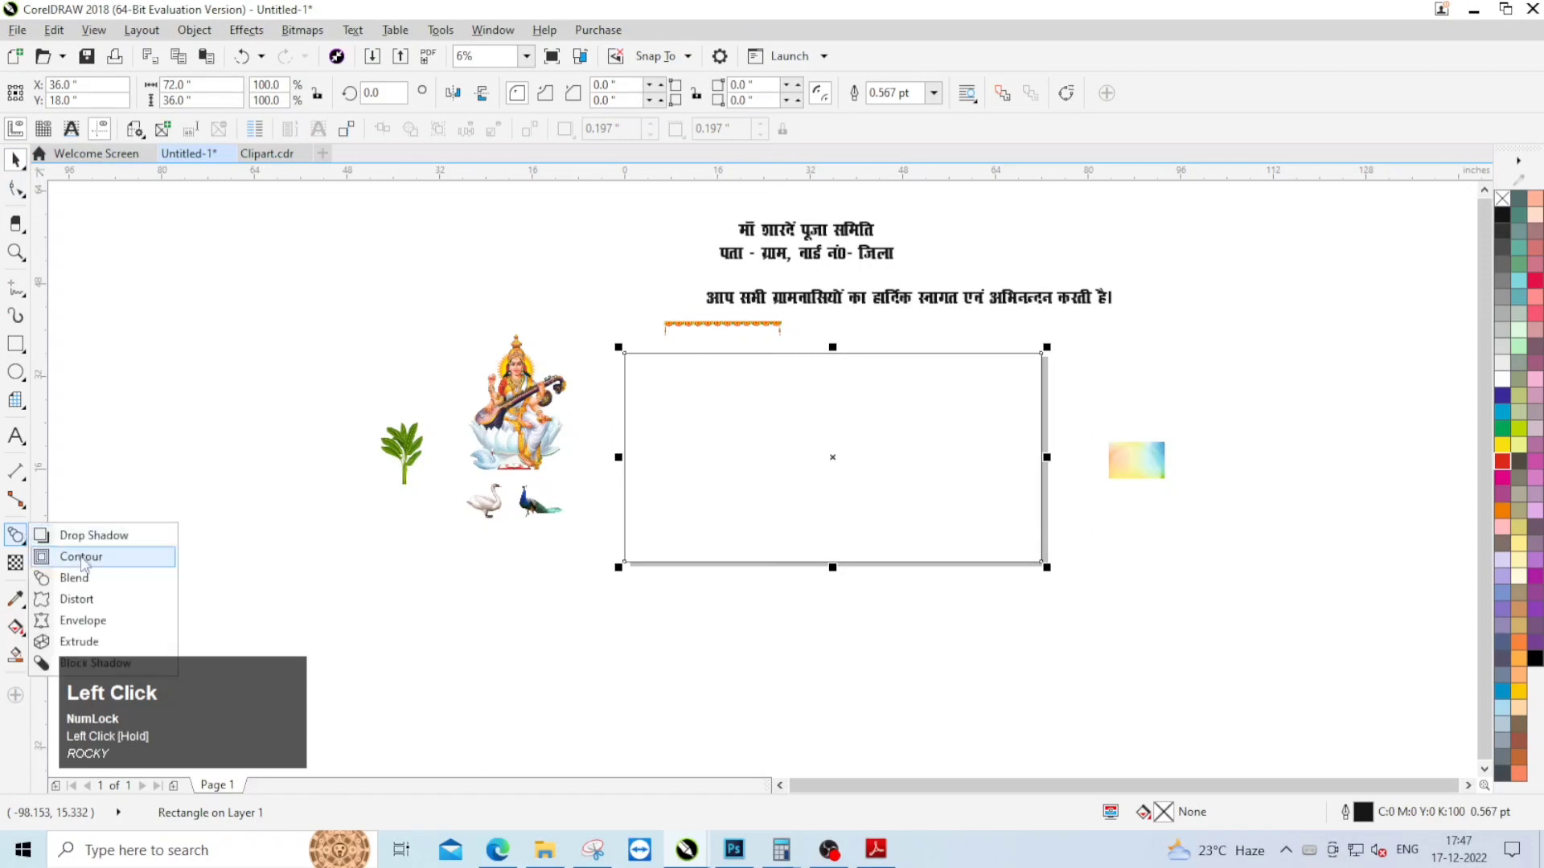
Step: Add a one-step inside contour to the 72 × 36 inch banner rectangle to form an inner border
{"action": "left_click", "coordinate": [68, 555]}
{"action": "mouse_move", "coordinate": [724, 354]}
{"action": "left_mouse_down"}
{"action": "mouse_move", "coordinate": [727, 400]}
{"action": "mouse_move", "coordinate": [719, 359]}
{"action": "left_mouse_up"}
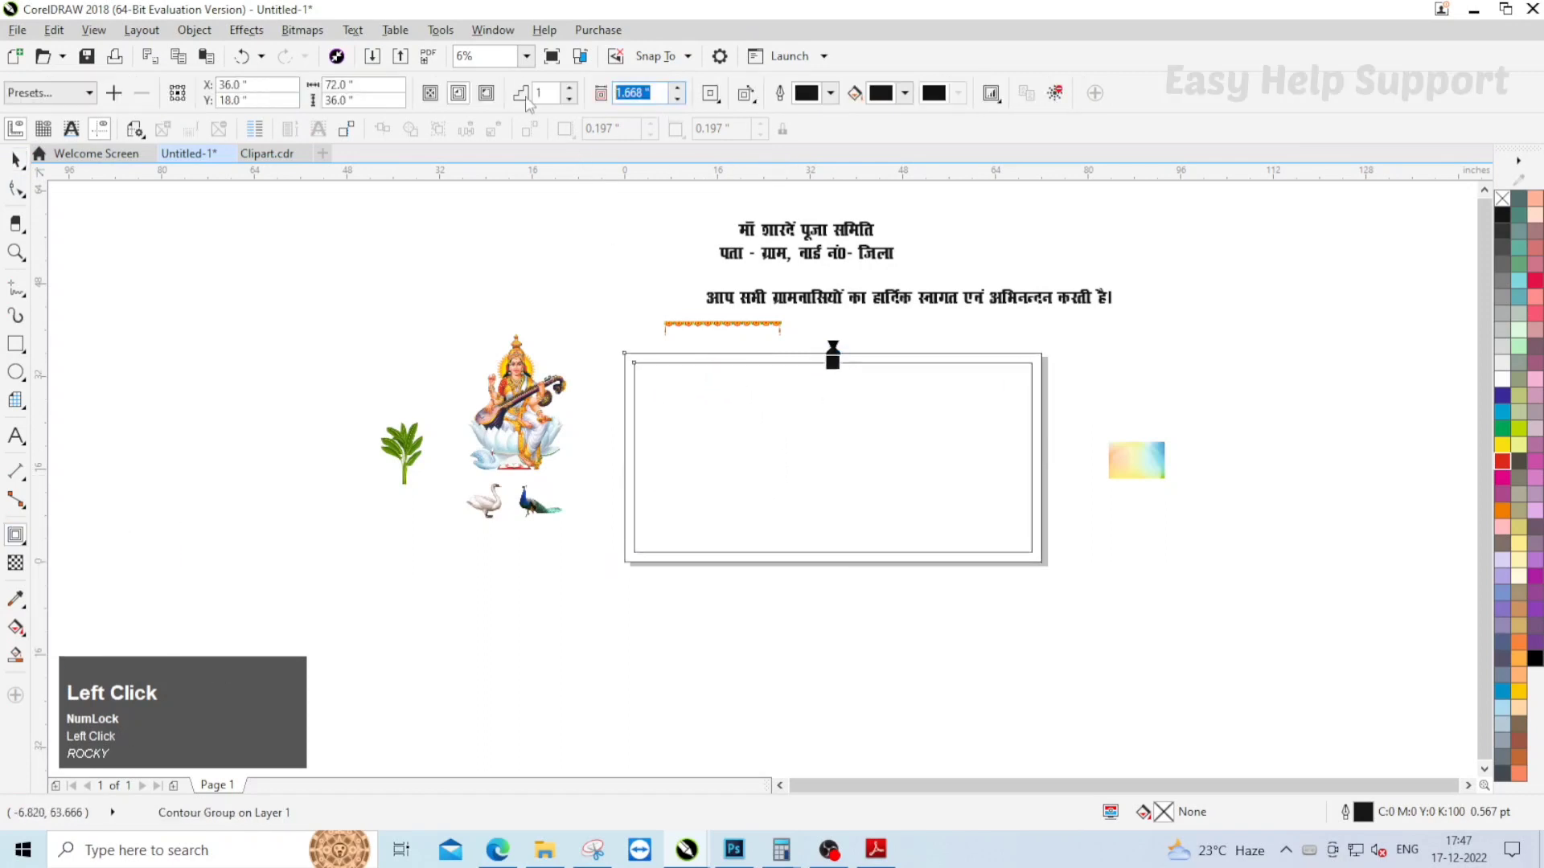
{"action": "left_click", "coordinate": [16, 159]}
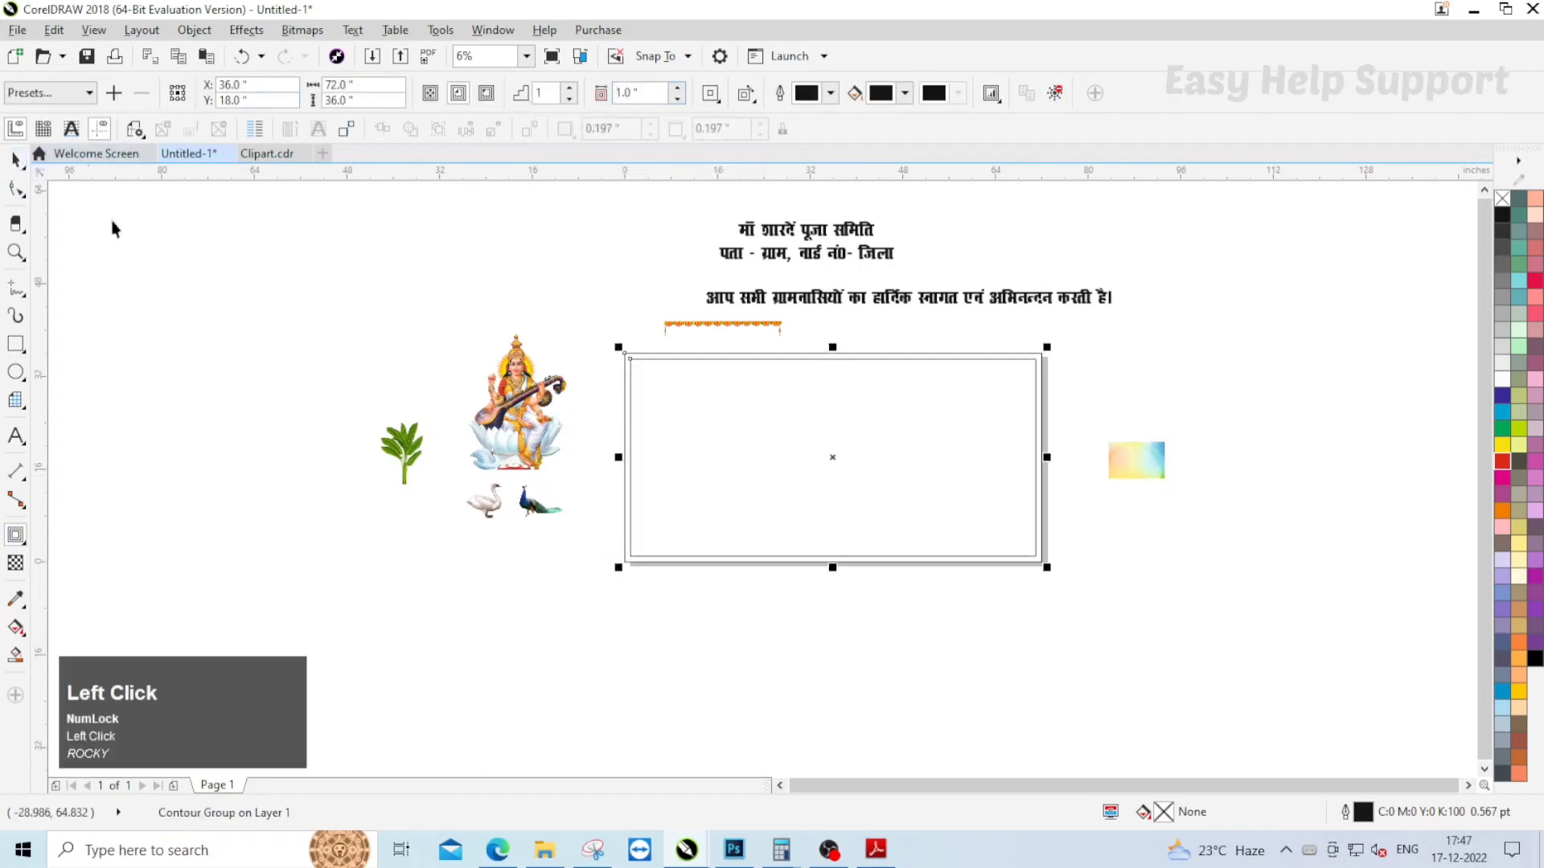
{"action": "right_click", "coordinate": [663, 401]}
{"action": "left_click", "coordinate": [606, 307]}
Step: Align the marigold garland to the banner's top-left corner and scale it proportionally to the full 72-inch width
{"action": "scroll", "coordinate": [698, 375], "scroll_direction": "up", "scroll_amount": 2}
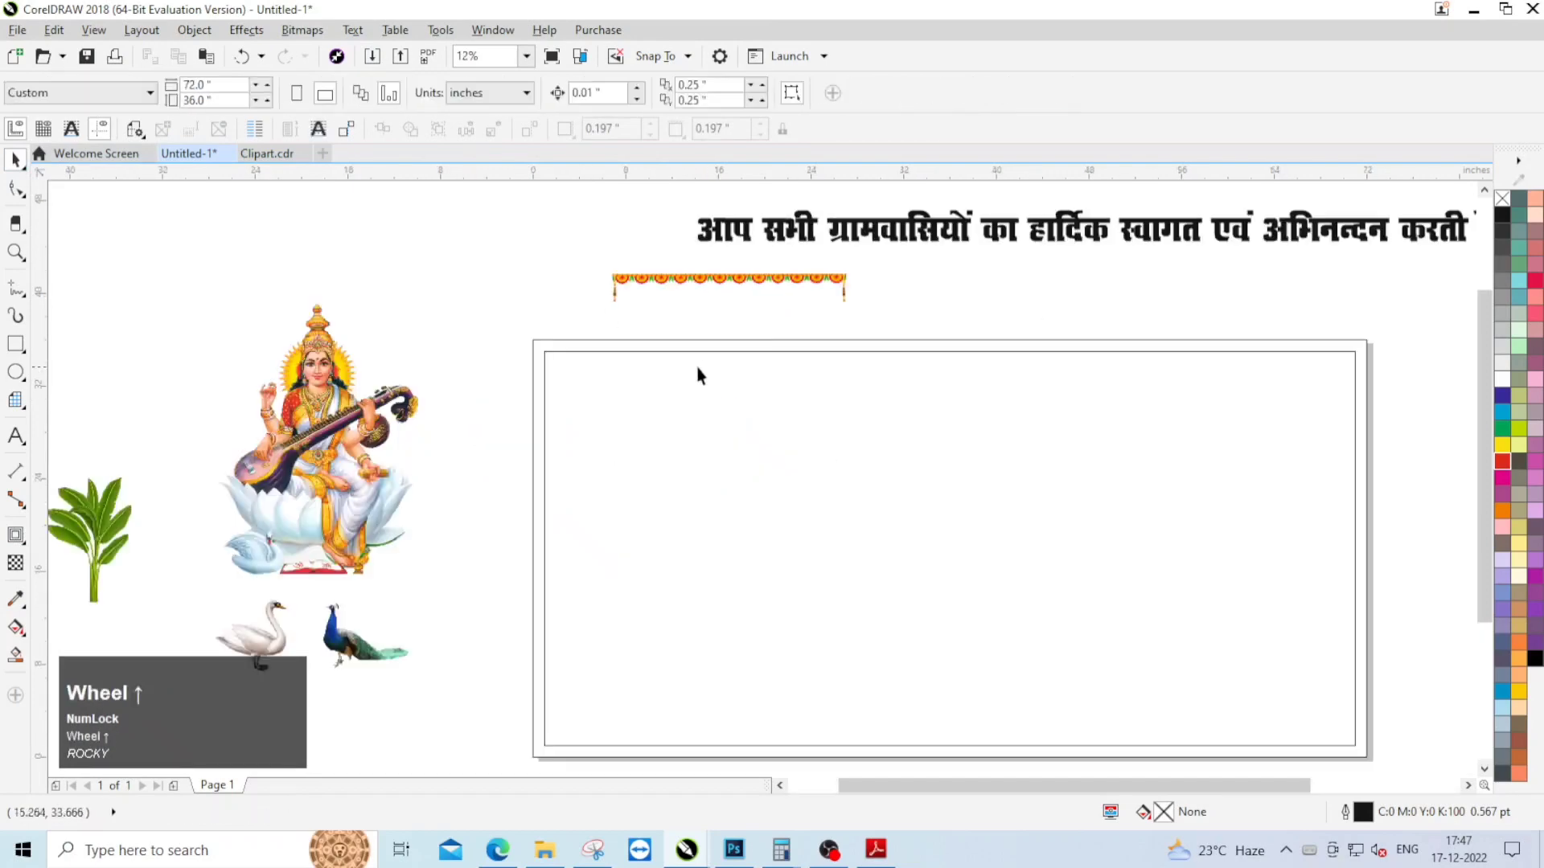
{"action": "left_click", "coordinate": [659, 277]}
{"action": "left_click", "coordinate": [562, 345], "text": "shift"}
{"action": "key", "text": "t"}
{"action": "key", "text": "l"}
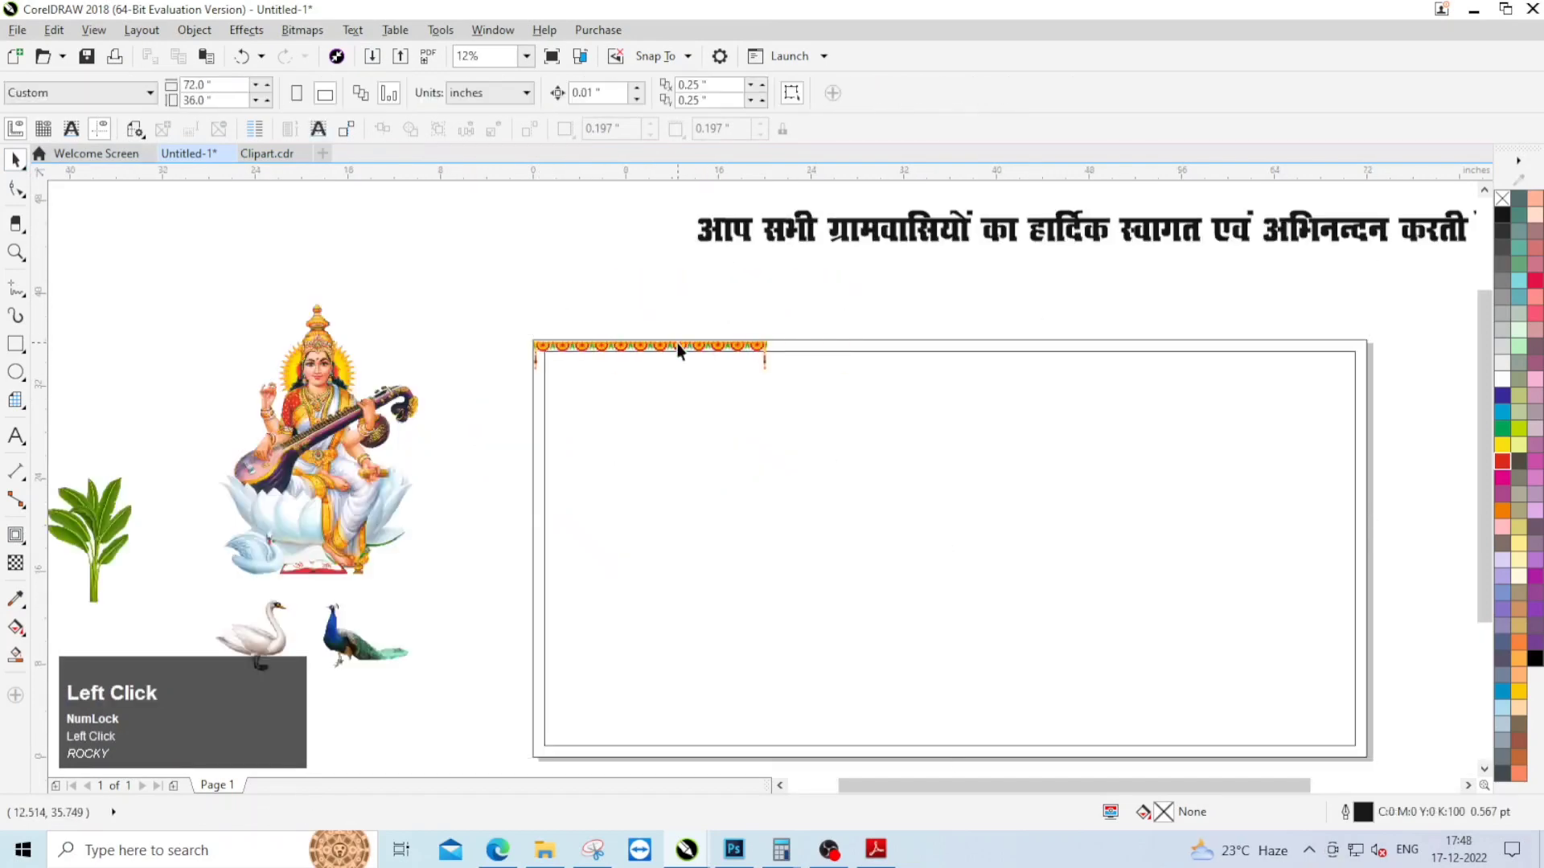
{"action": "left_click", "coordinate": [678, 352]}
{"action": "left_click_drag", "start_coordinate": [768, 376], "coordinate": [1367, 604]}
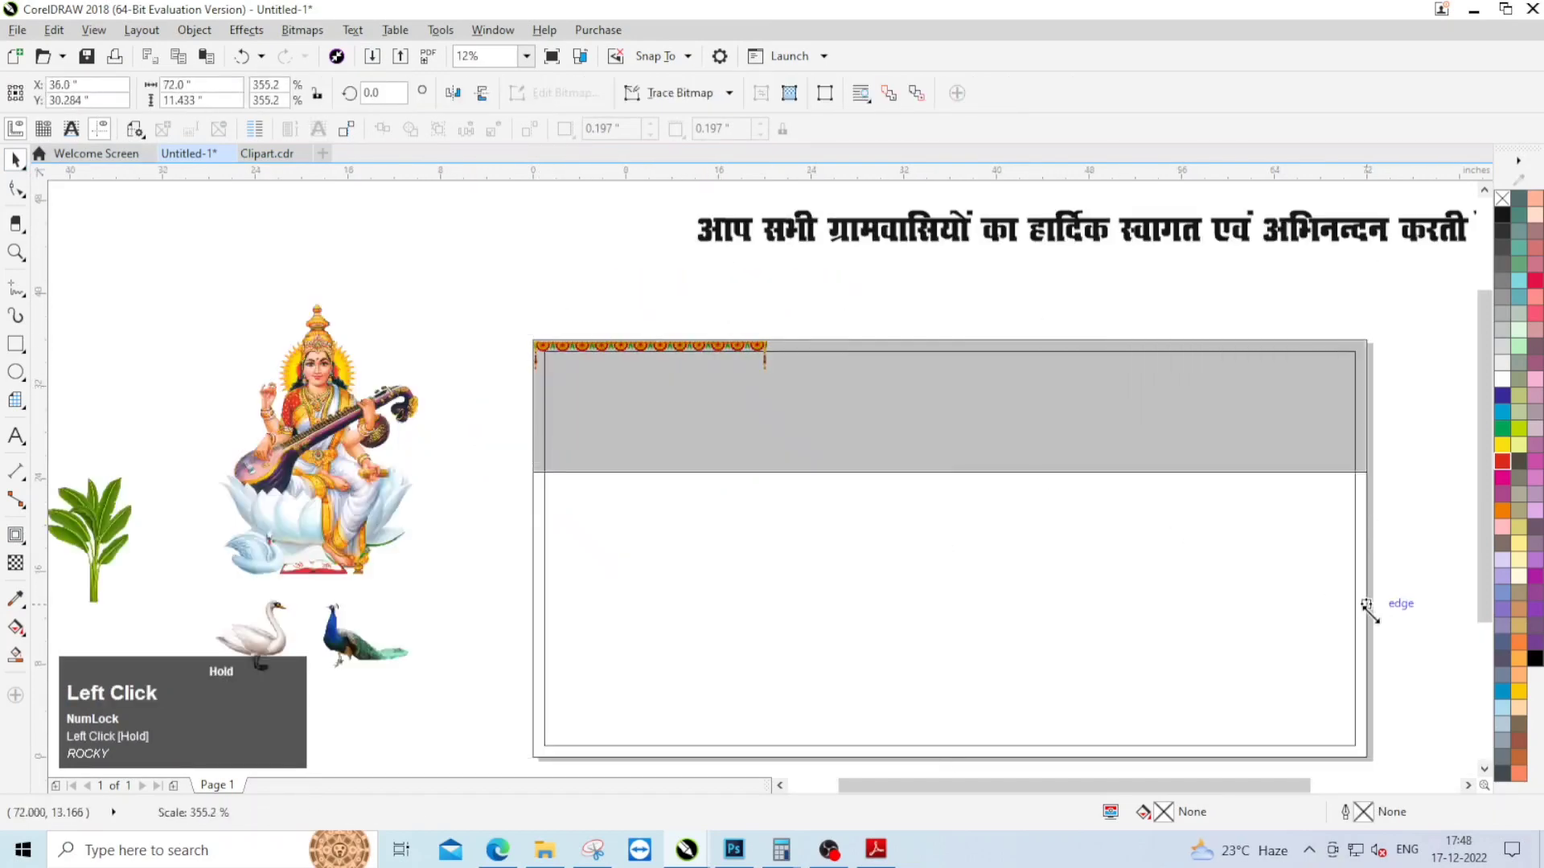
Step: Move the heading "माँ शारदें पूजा समिति" into the banner below the garland and enlarge it to about 42.5 inches wide
{"action": "scroll", "coordinate": [655, 389], "scroll_direction": "down", "scroll_amount": 2}
{"action": "left_click", "coordinate": [800, 235]}
{"action": "left_click_drag", "start_coordinate": [800, 235], "coordinate": [949, 435]}
{"action": "scroll", "coordinate": [880, 399], "scroll_direction": "up", "scroll_amount": 1}
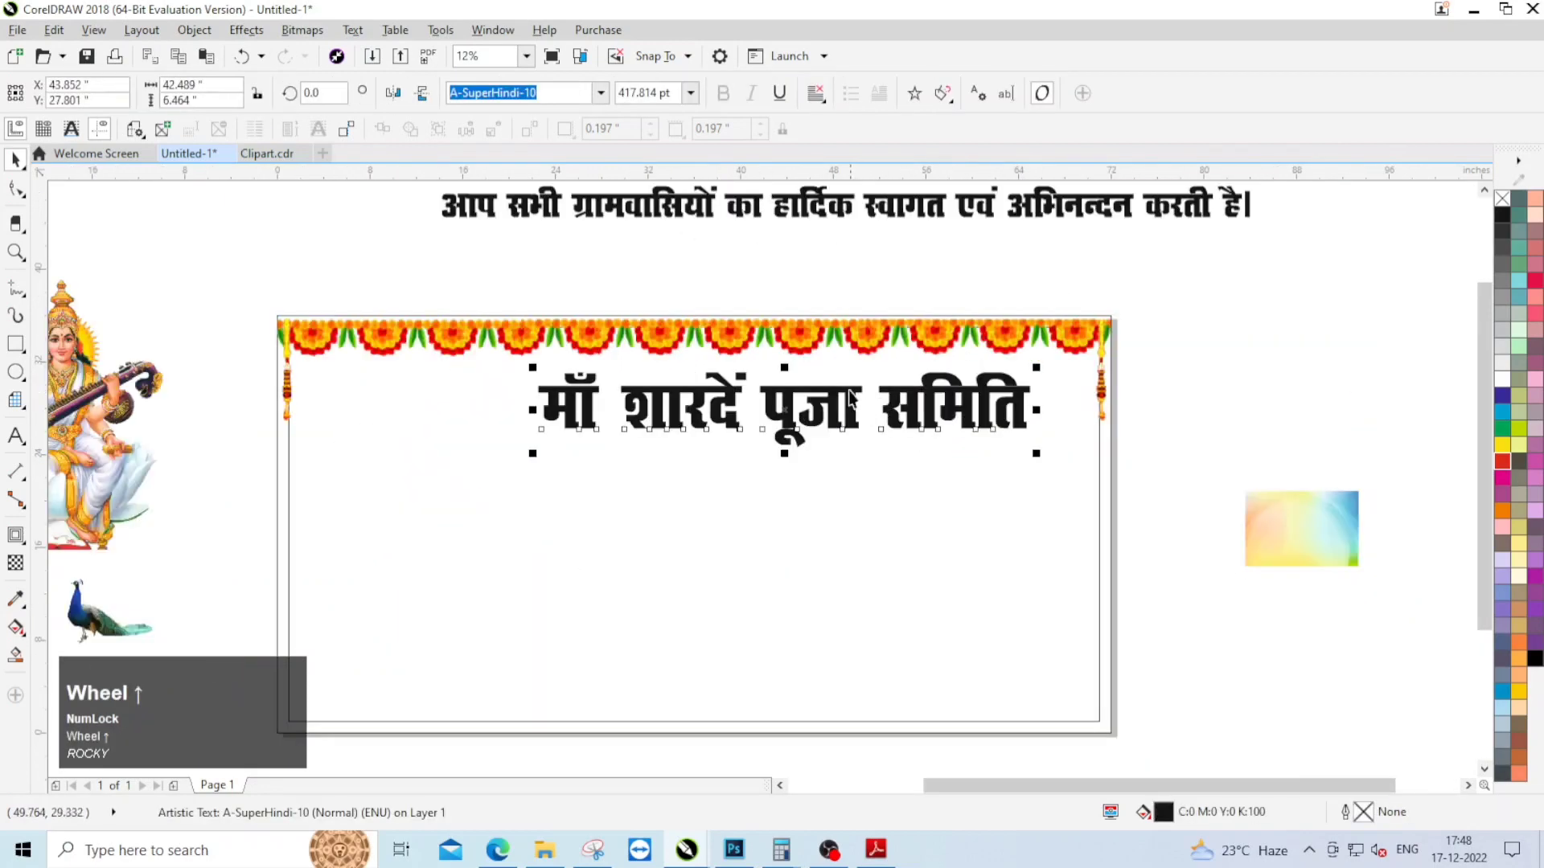
Step: Bring the heading text to the front of the layer
{"action": "left_click", "coordinate": [850, 399]}
{"action": "scroll", "coordinate": [844, 418], "scroll_direction": "down", "scroll_amount": 1}
{"action": "left_click", "coordinate": [802, 435]}
{"action": "scroll", "coordinate": [802, 435], "scroll_direction": "up", "scroll_amount": 1}
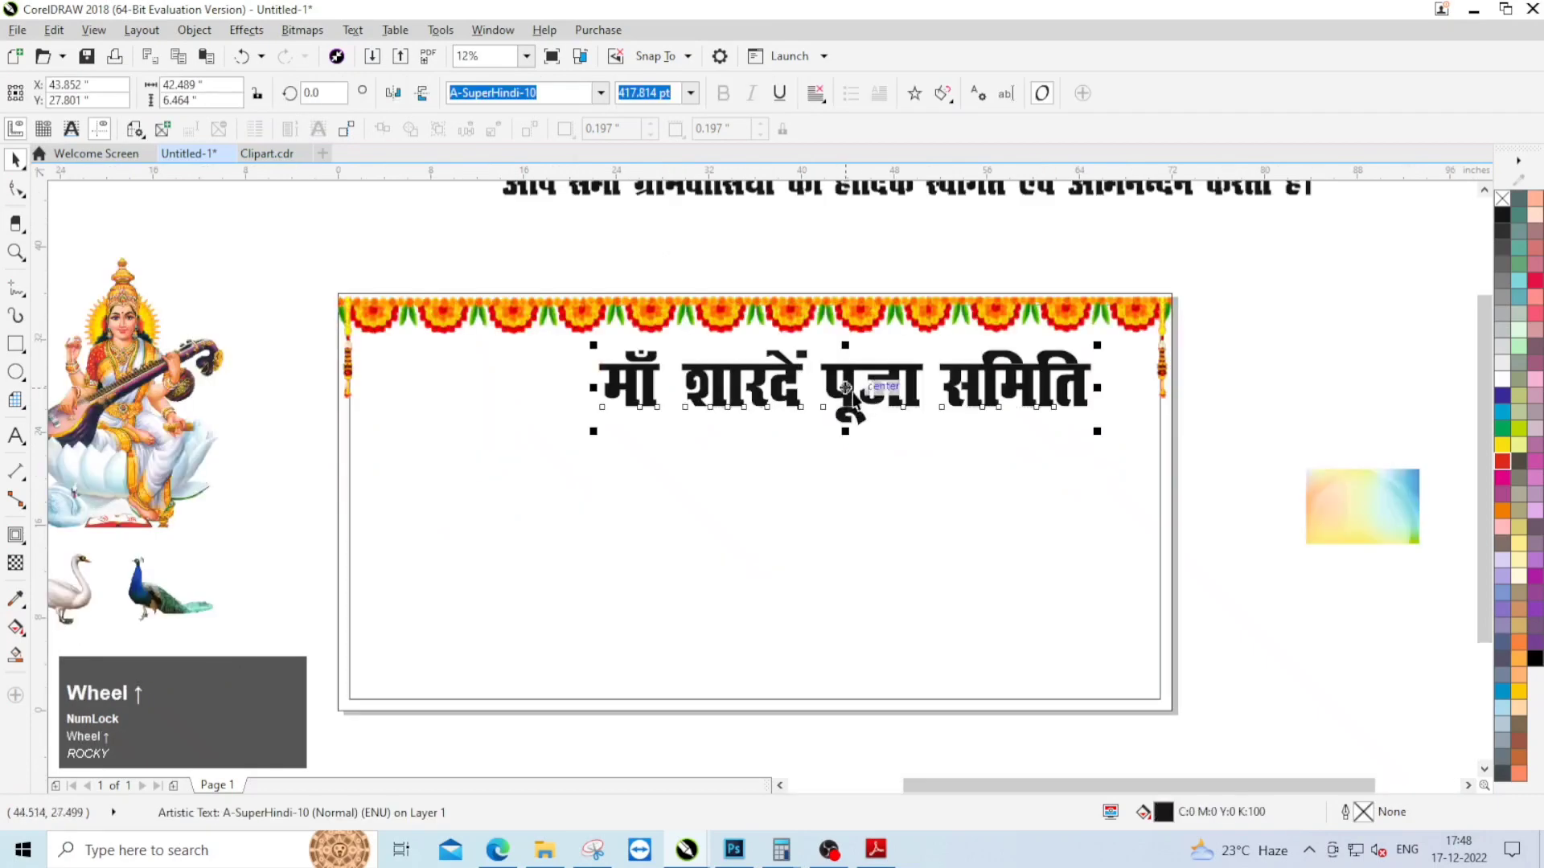
{"action": "right_click", "coordinate": [848, 386]}
{"action": "left_click", "coordinate": [969, 645]}
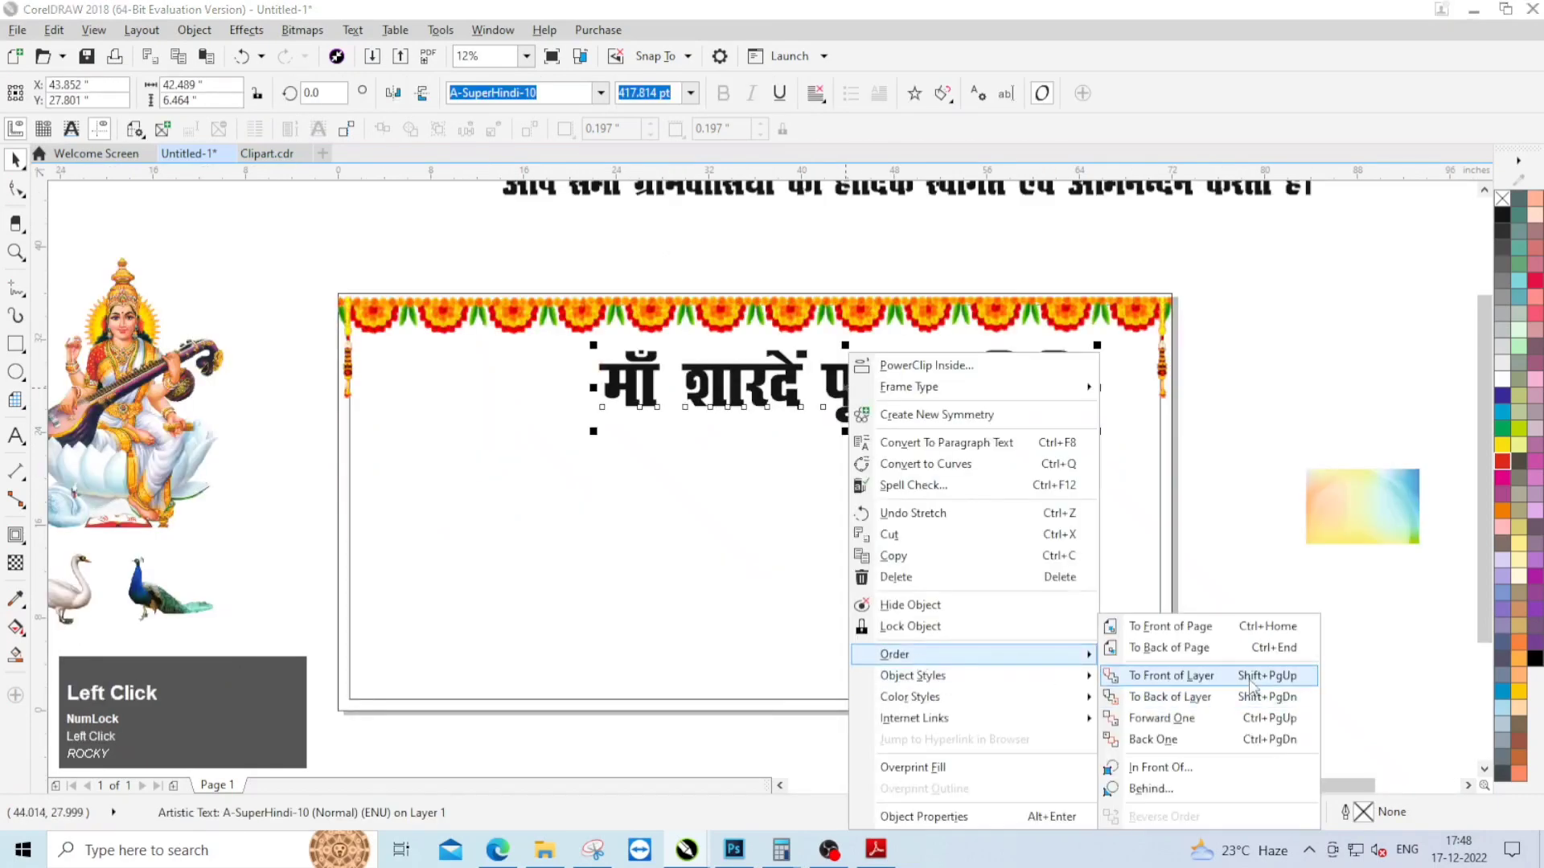
{"action": "left_click", "coordinate": [1206, 677]}
Step: Place the goddess image on the banner to the left of the heading and enlarge it to about 18.7 × 26.1 inches
{"action": "scroll", "coordinate": [1223, 553], "scroll_direction": "down", "scroll_amount": 1}
{"action": "scroll", "coordinate": [586, 393], "scroll_direction": "up", "scroll_amount": 1}
{"action": "left_click", "coordinate": [572, 406]}
{"action": "left_click_drag", "start_coordinate": [573, 406], "coordinate": [913, 505]}
Step: Draw a rectangle of about 18.7 × 26.1 inches matching the bounds of the goddess image
{"action": "scroll", "coordinate": [914, 504], "scroll_direction": "down", "scroll_amount": 1}
{"action": "scroll", "coordinate": [737, 441], "scroll_direction": "up", "scroll_amount": 1}
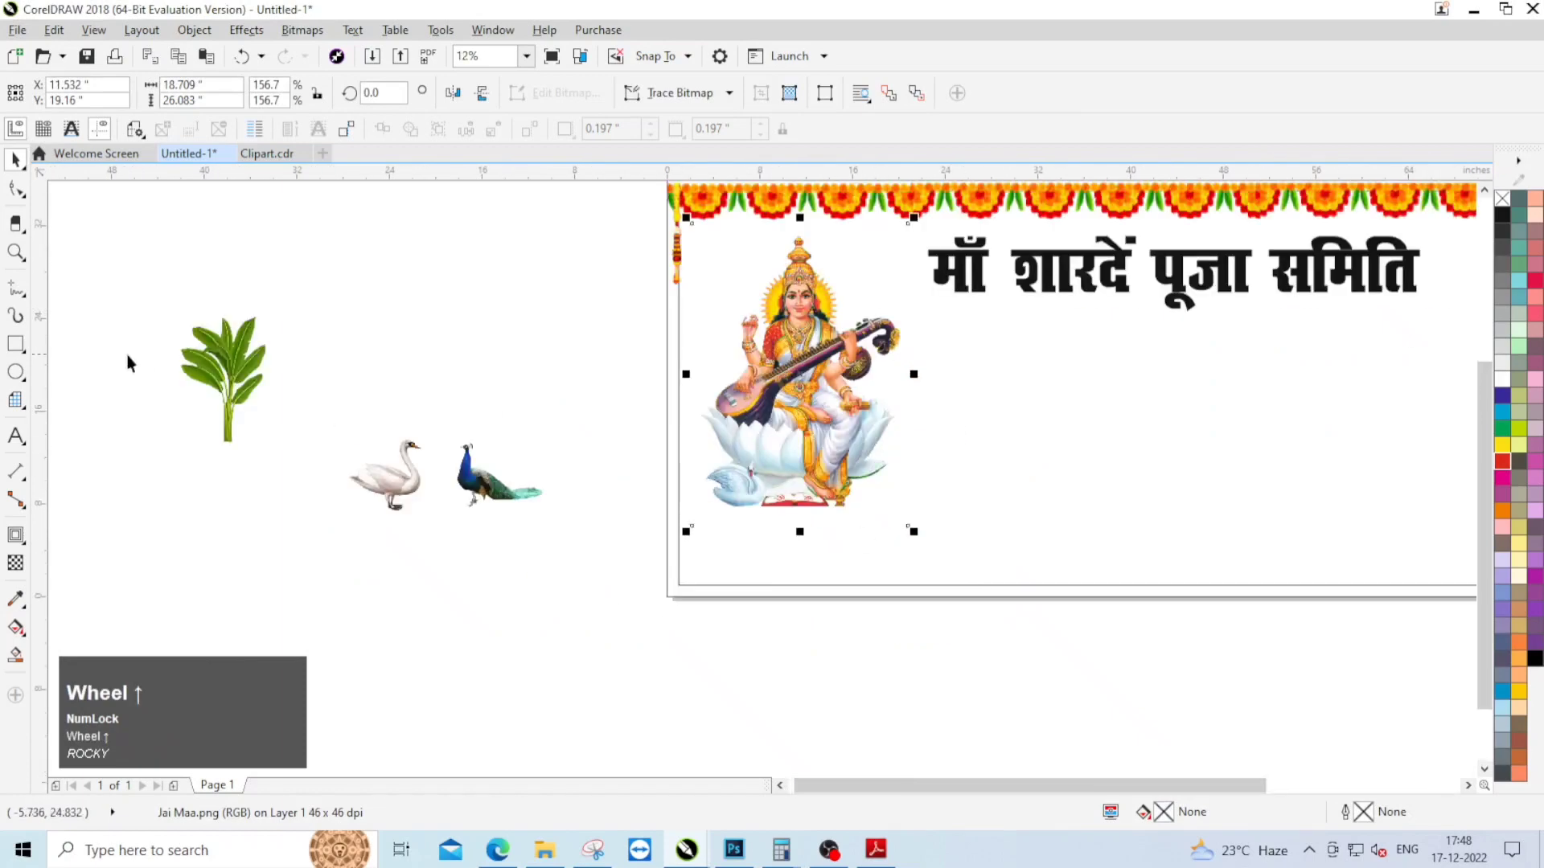
{"action": "double_click", "coordinate": [16, 344], "text": "shift"}
{"action": "key", "text": "ctrl+space"}
{"action": "left_click", "coordinate": [563, 366]}
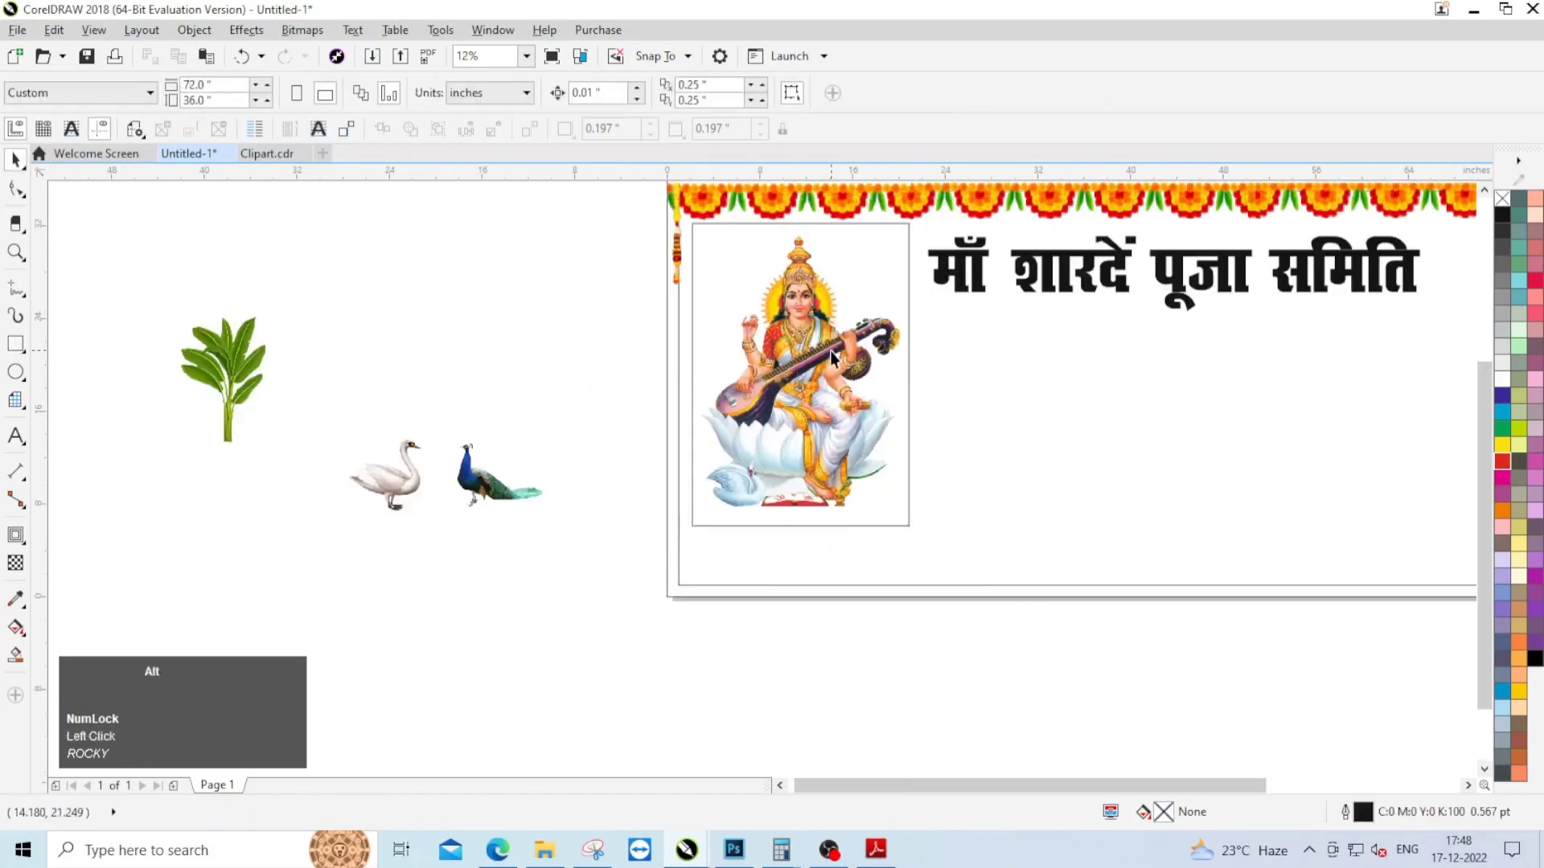
Step: Move the goddess image out of the rectangle to the empty area left of the banner
{"action": "left_click", "coordinate": [830, 351], "text": "alt"}
{"action": "left_click_drag", "start_coordinate": [801, 372], "coordinate": [473, 324]}
{"action": "left_click", "coordinate": [830, 325]}
Step: Place a copy of the rectangle 1 inch to the right and 1 inch down, and fill the copy green
{"action": "scroll", "coordinate": [785, 389], "scroll_direction": "down", "scroll_amount": 1}
{"action": "scroll", "coordinate": [789, 312], "scroll_direction": "up", "scroll_amount": 1}
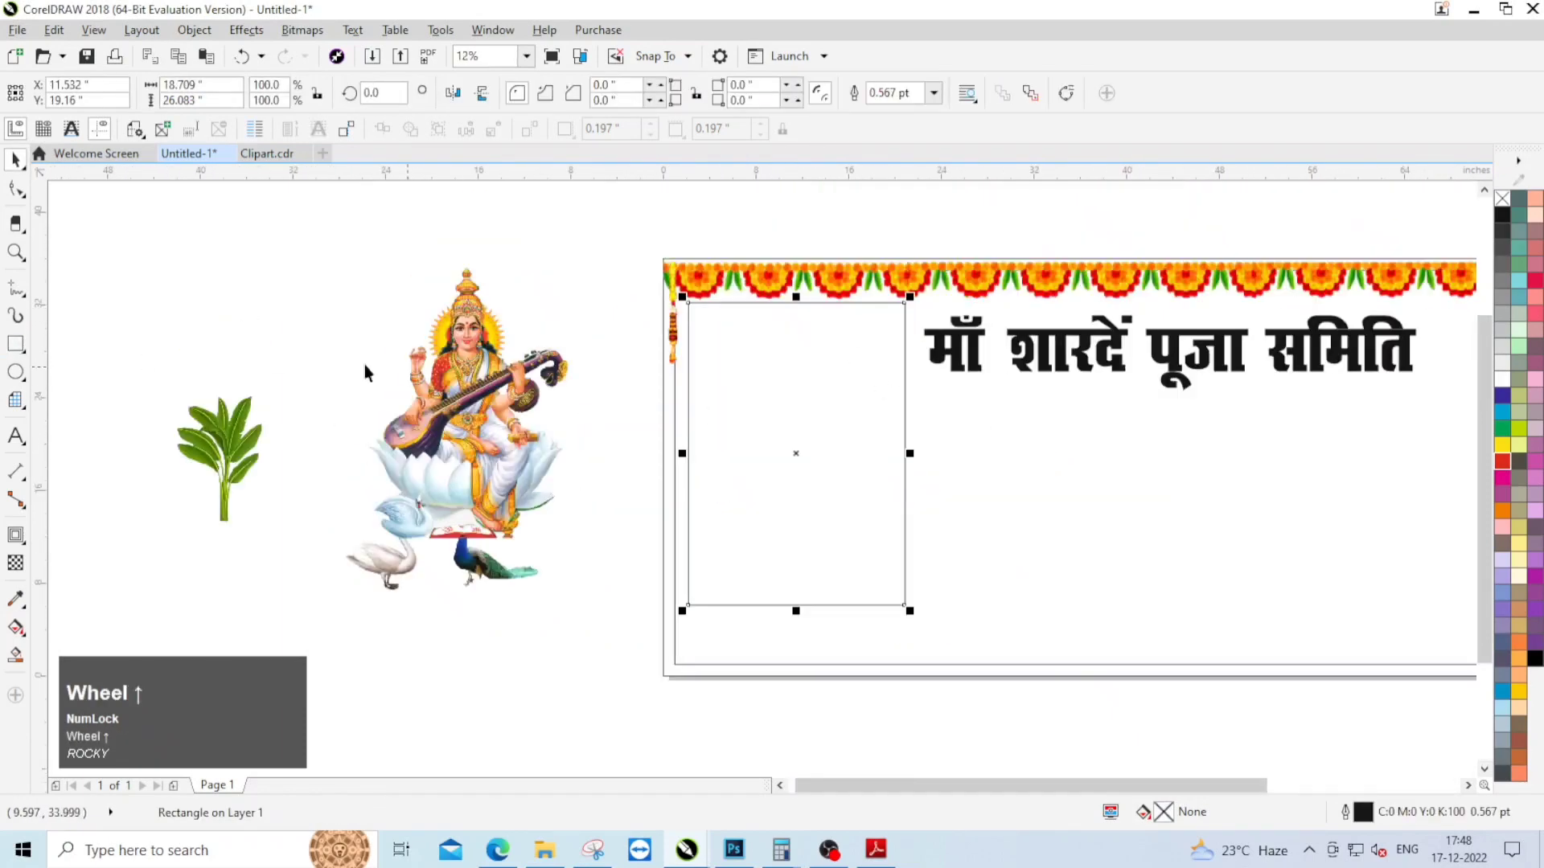
{"action": "left_click", "coordinate": [589, 282]}
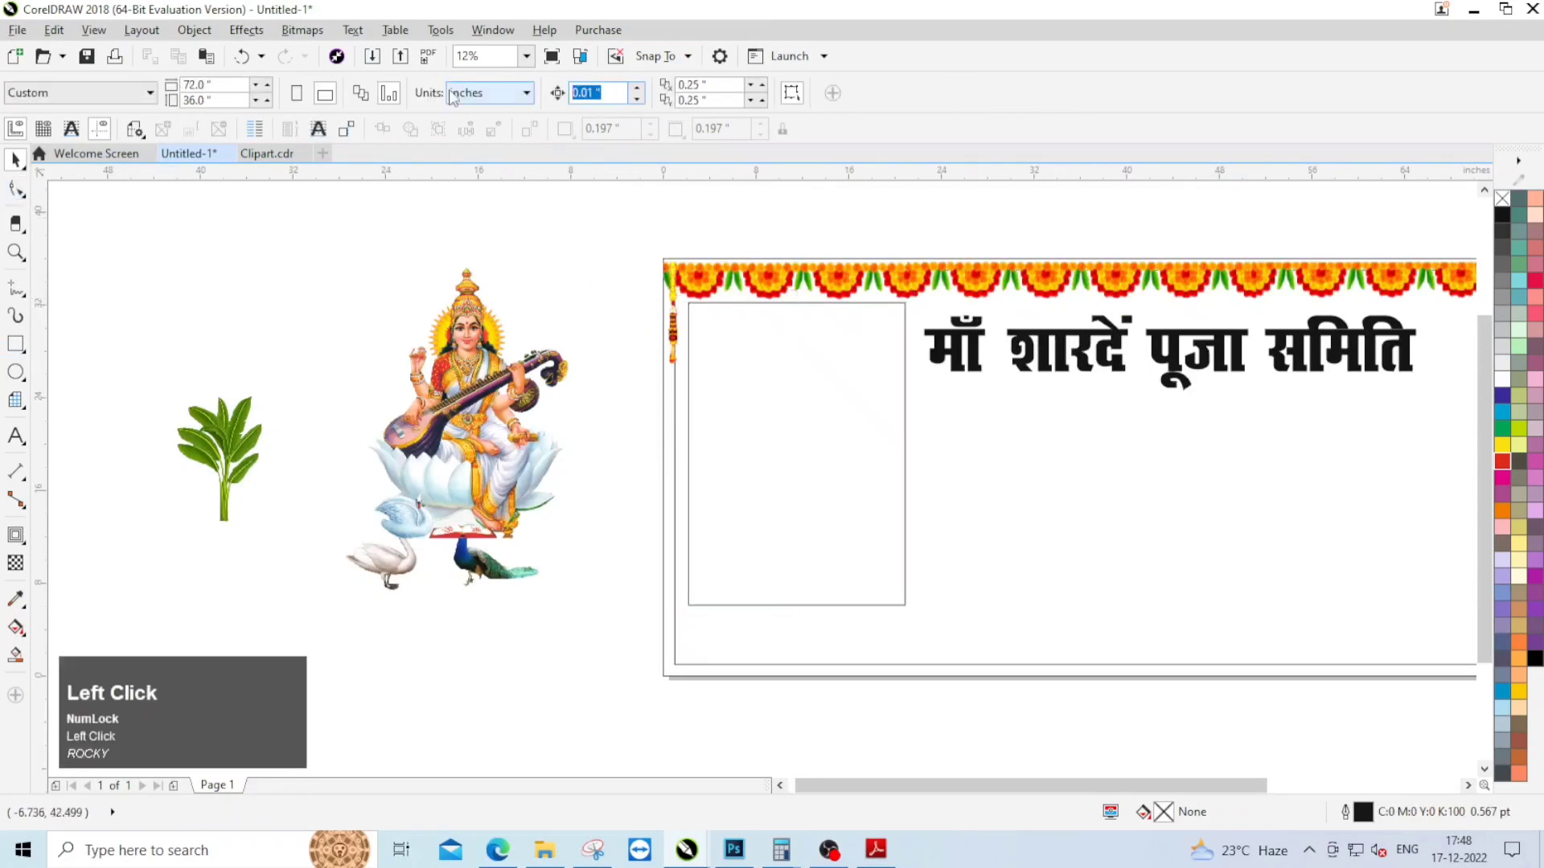
{"action": "left_click", "coordinate": [802, 419]}
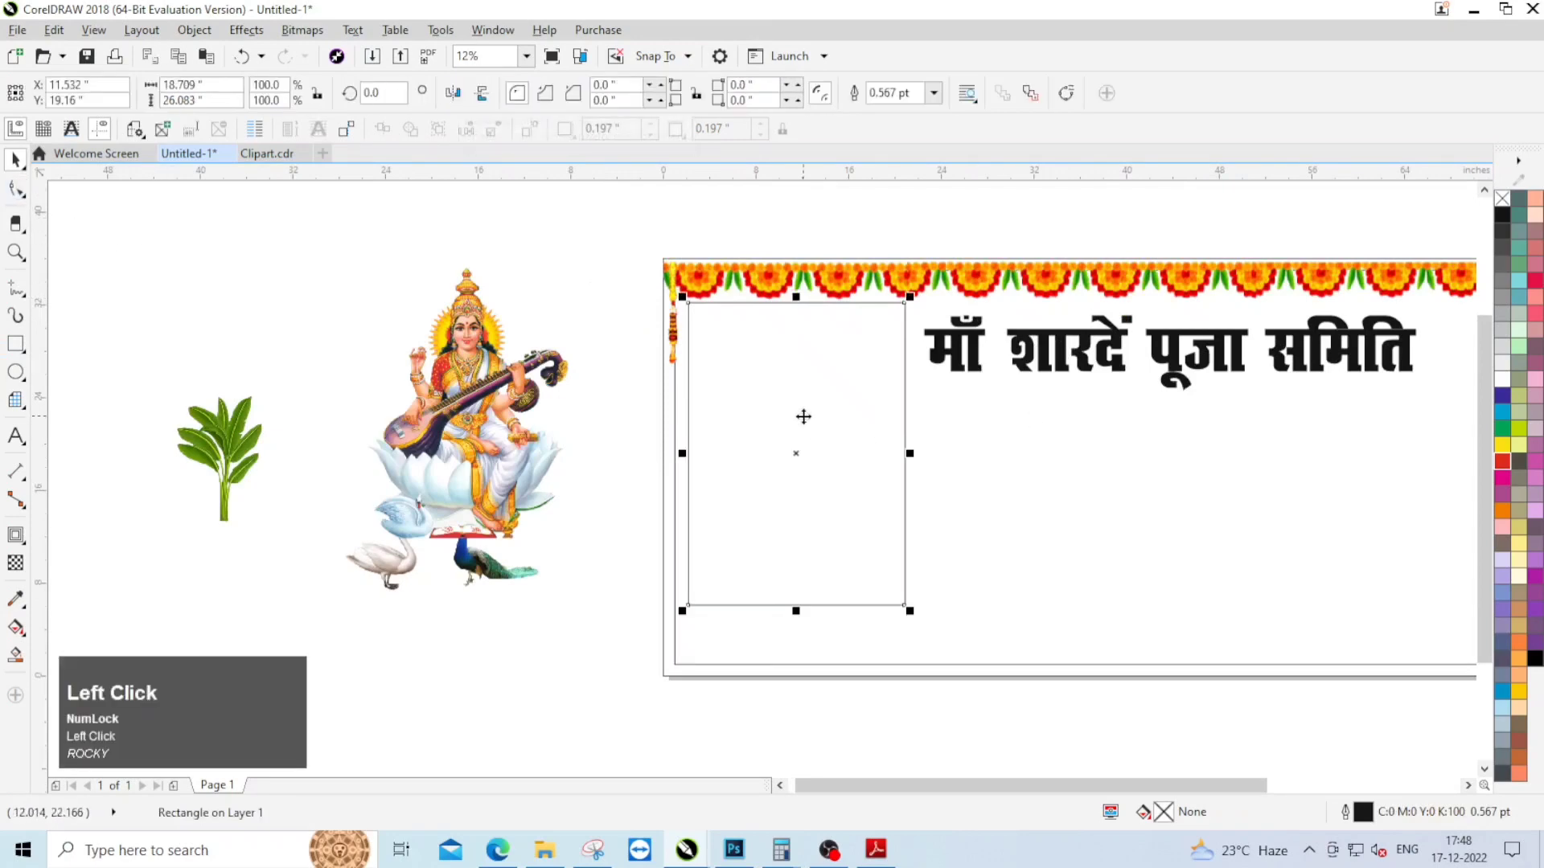
{"action": "key", "text": "Right"}
{"action": "key", "text": "Down"}
{"action": "left_click", "coordinate": [1502, 429]}
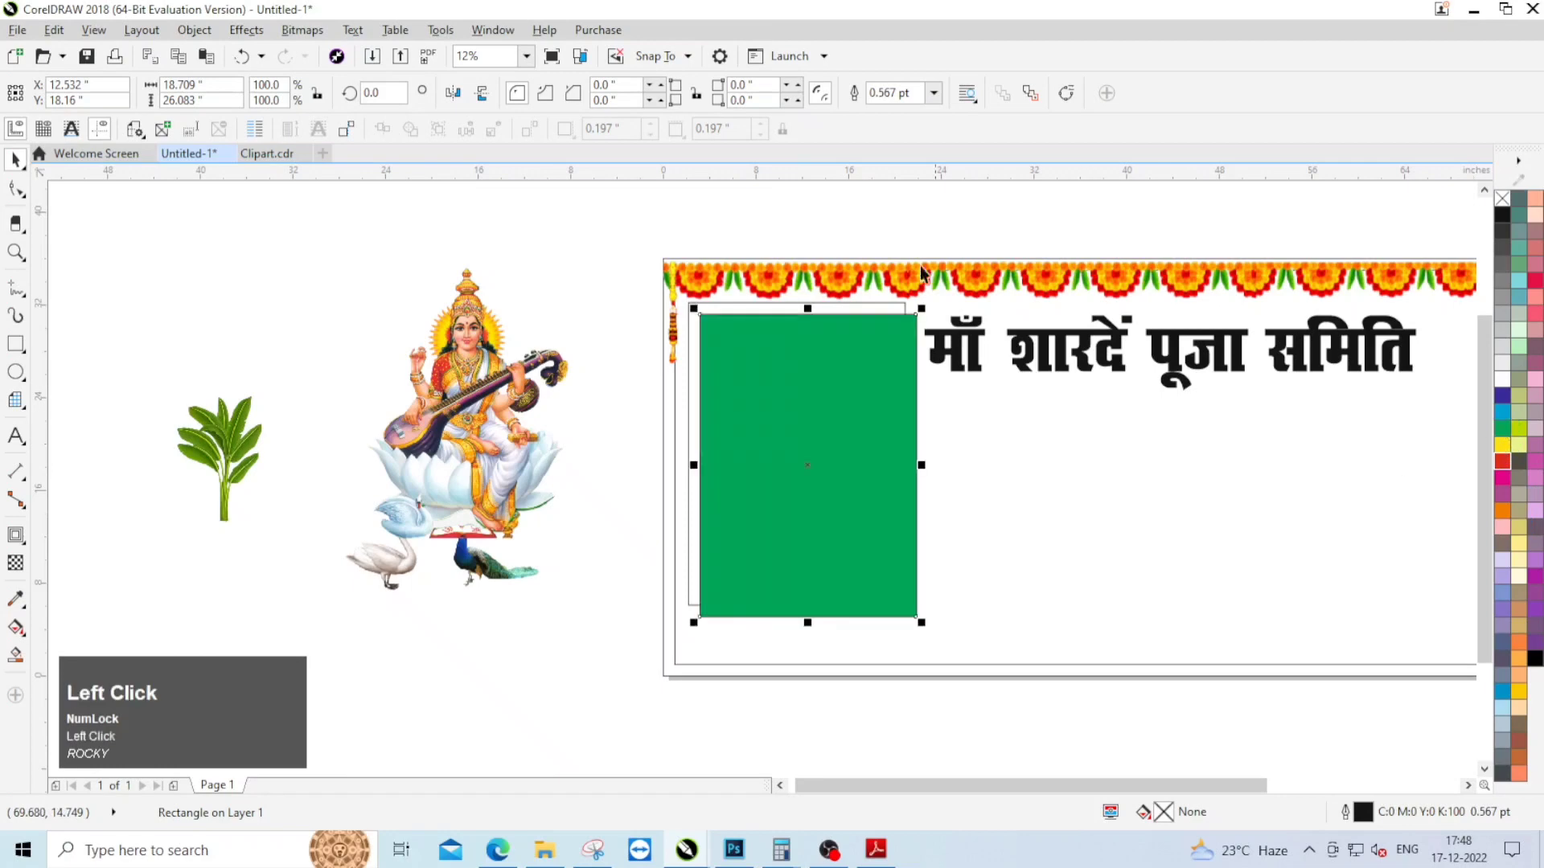
Step: Bring the original unfilled rectangle to the front of the layer, above the green copy
{"action": "left_click", "coordinate": [868, 305]}
{"action": "right_click", "coordinate": [868, 306]}
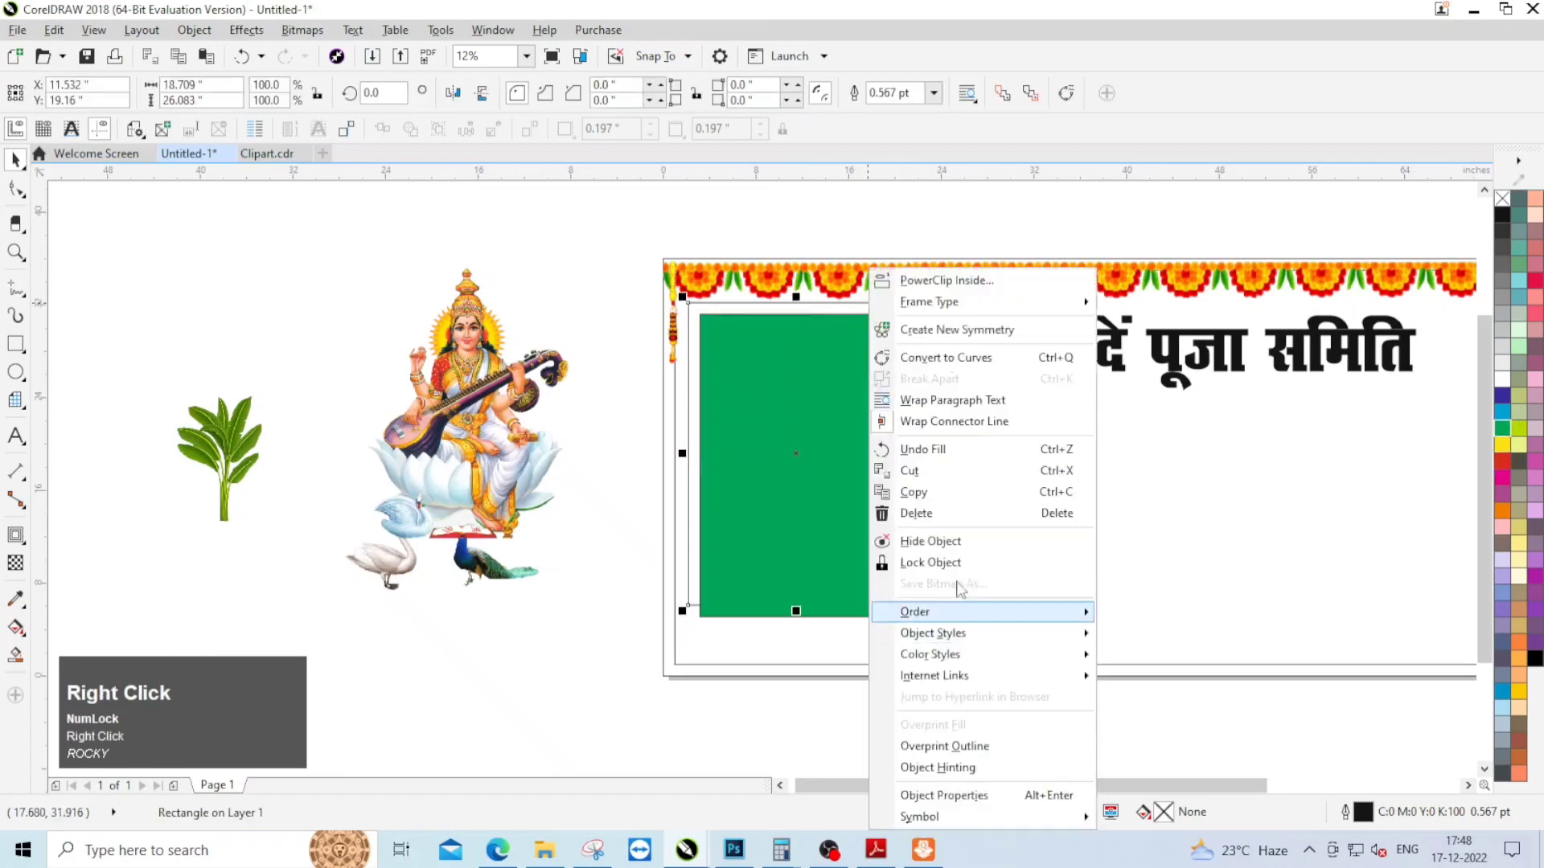
{"action": "left_click", "coordinate": [947, 613]}
{"action": "left_click", "coordinate": [1271, 664]}
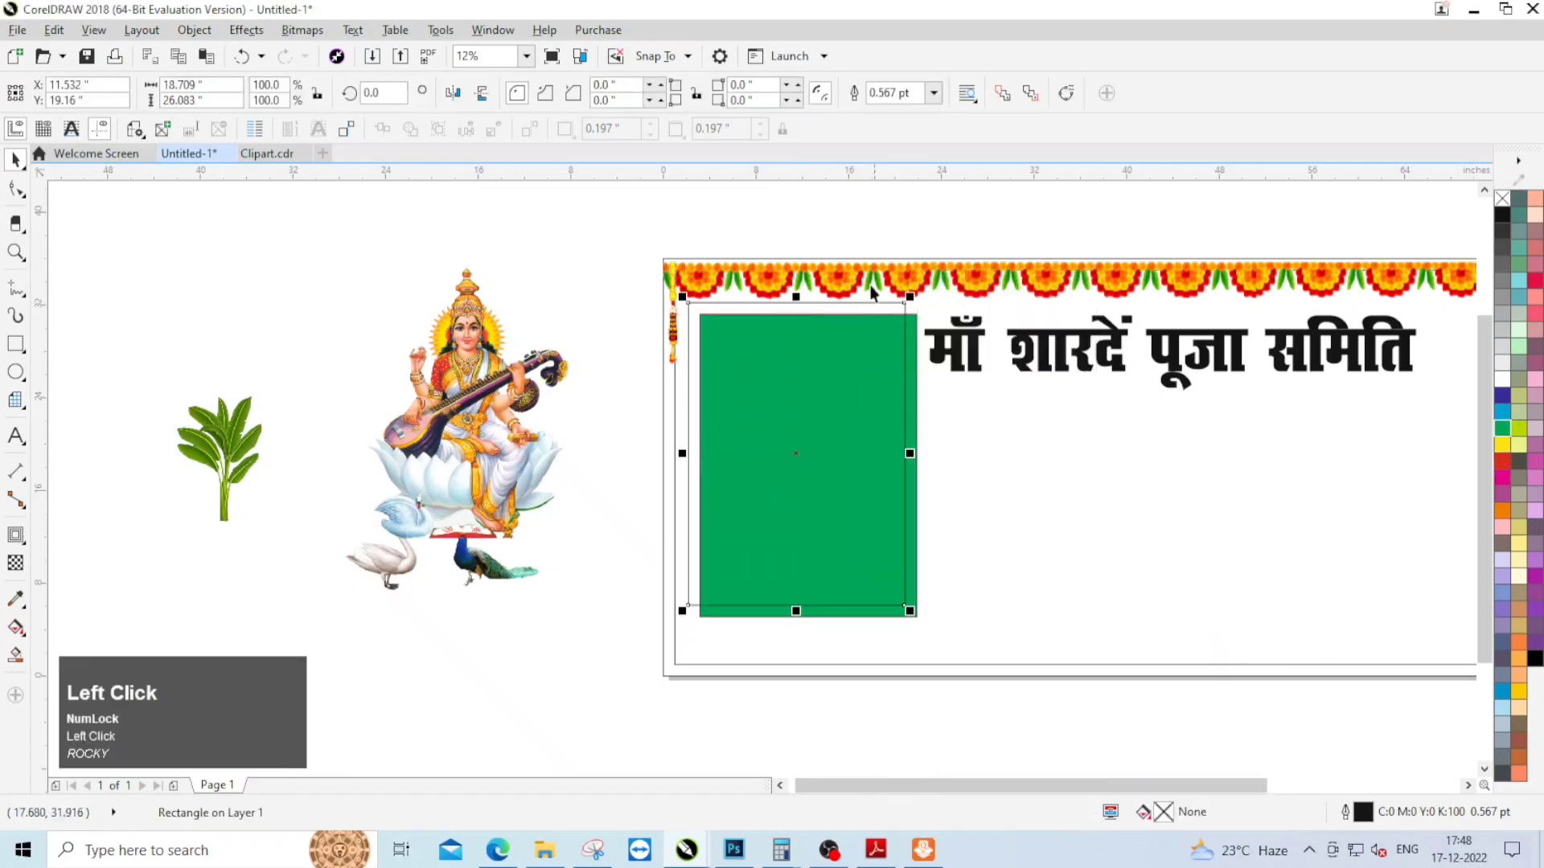
Step: Apply an elliptical fountain fill to the front rectangle, from a white centre to pale yellow at the outer edge
{"action": "left_click", "coordinate": [16, 627]}
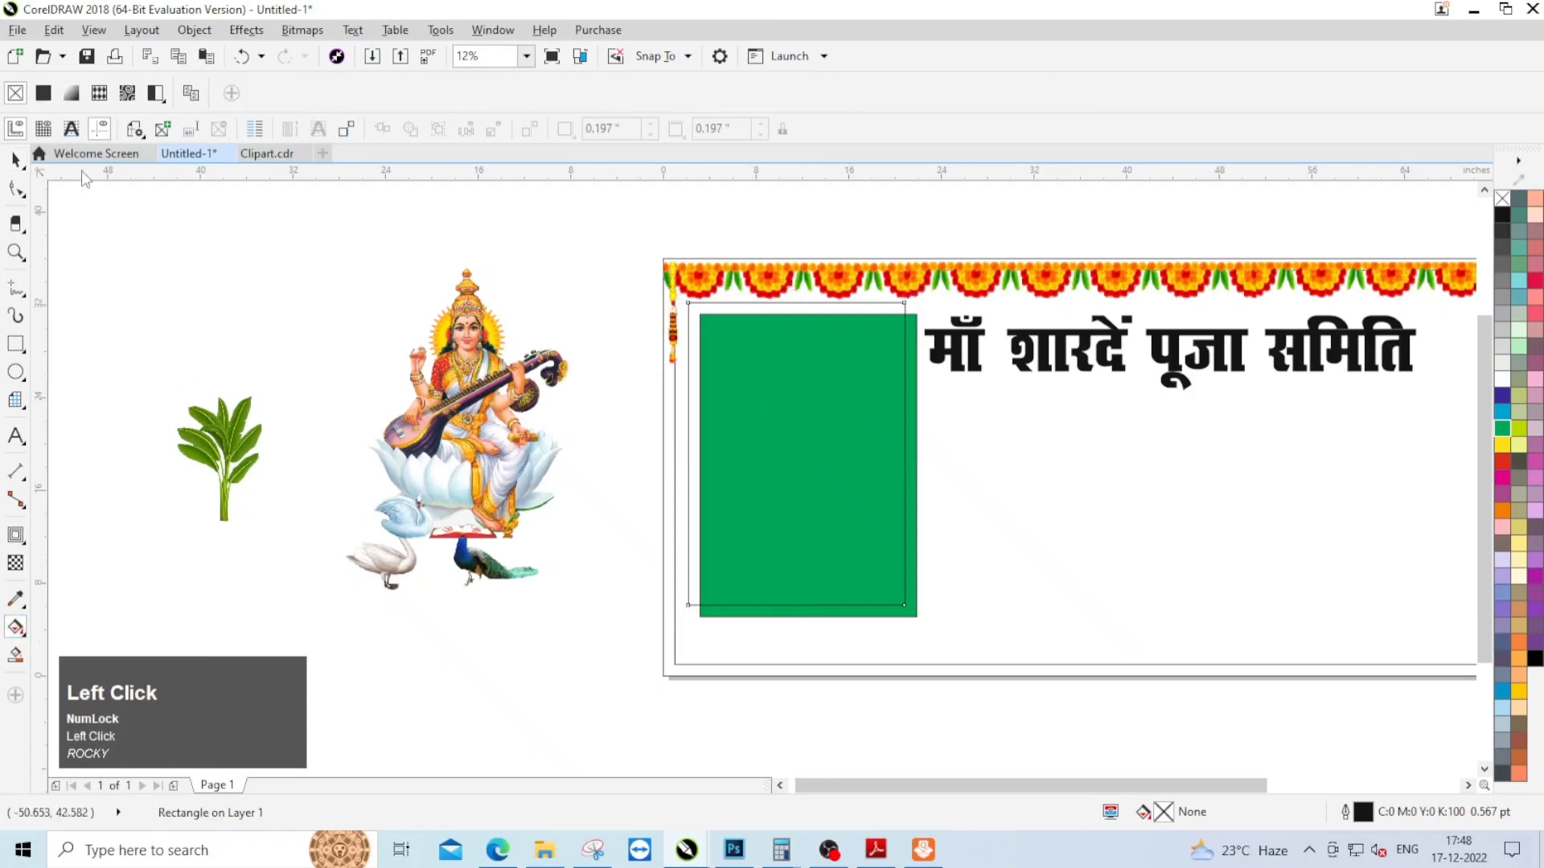
{"action": "left_click", "coordinate": [279, 93]}
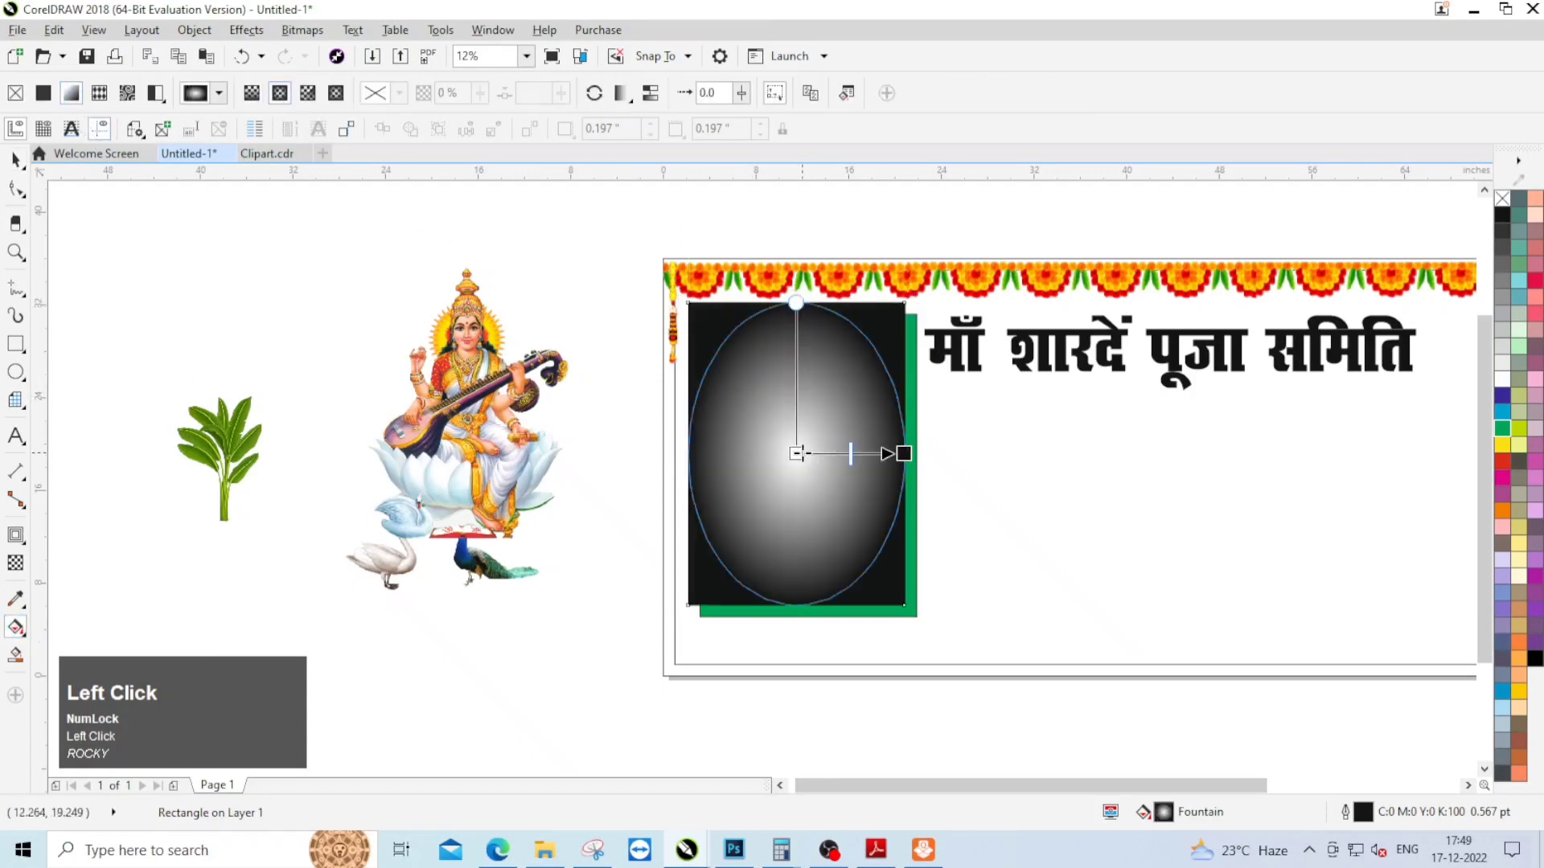
{"action": "left_click", "coordinate": [902, 453]}
{"action": "left_click", "coordinate": [1519, 545]}
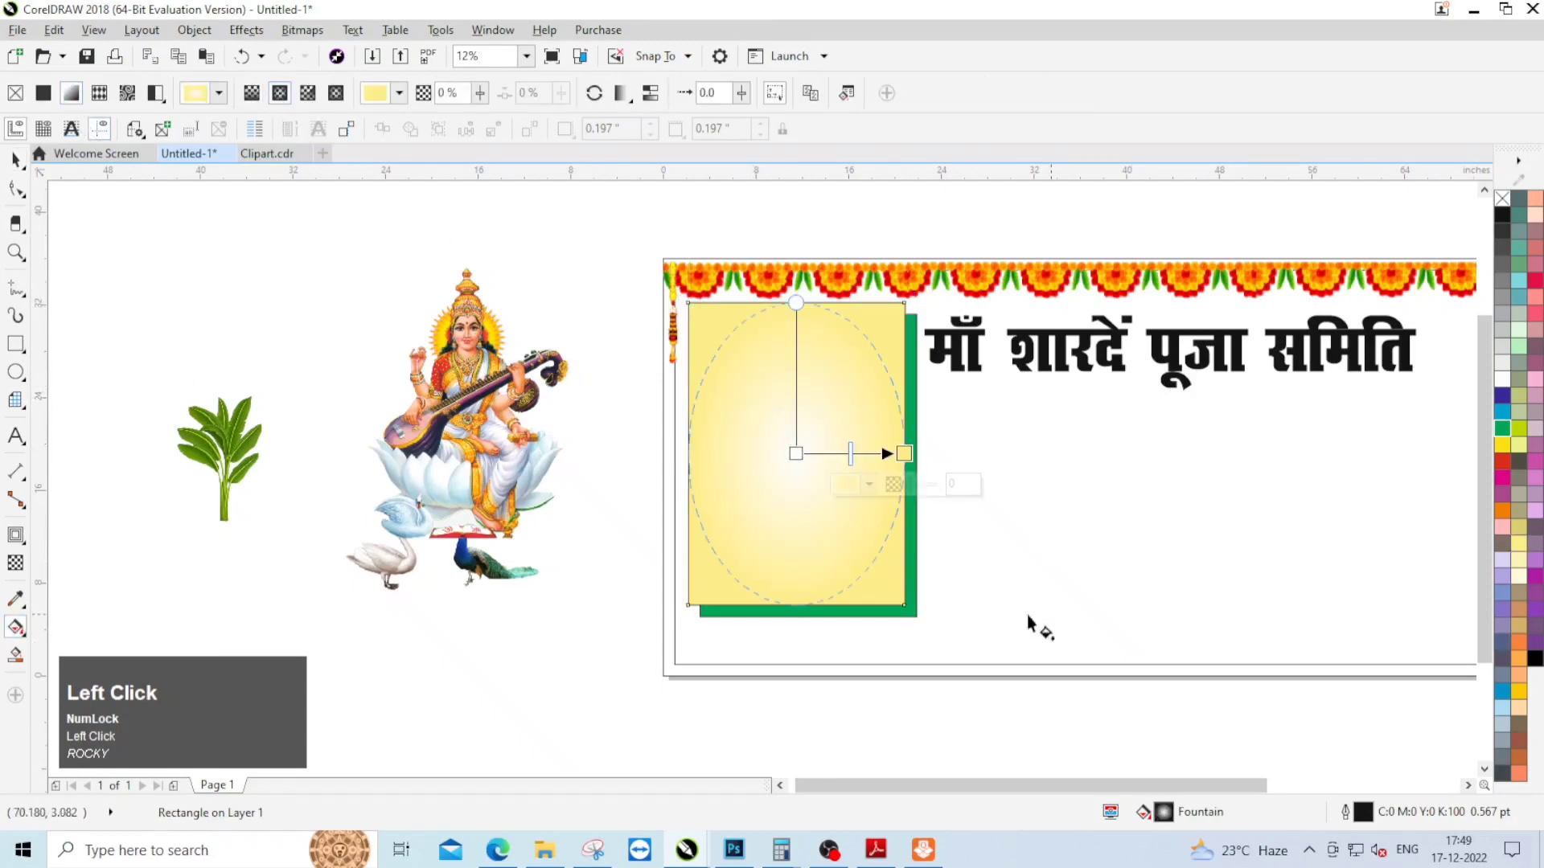
{"action": "left_click", "coordinate": [16, 160]}
Step: Give the pale yellow rectangle a 12 pt red outline with round line caps
{"action": "left_click", "coordinate": [819, 330]}
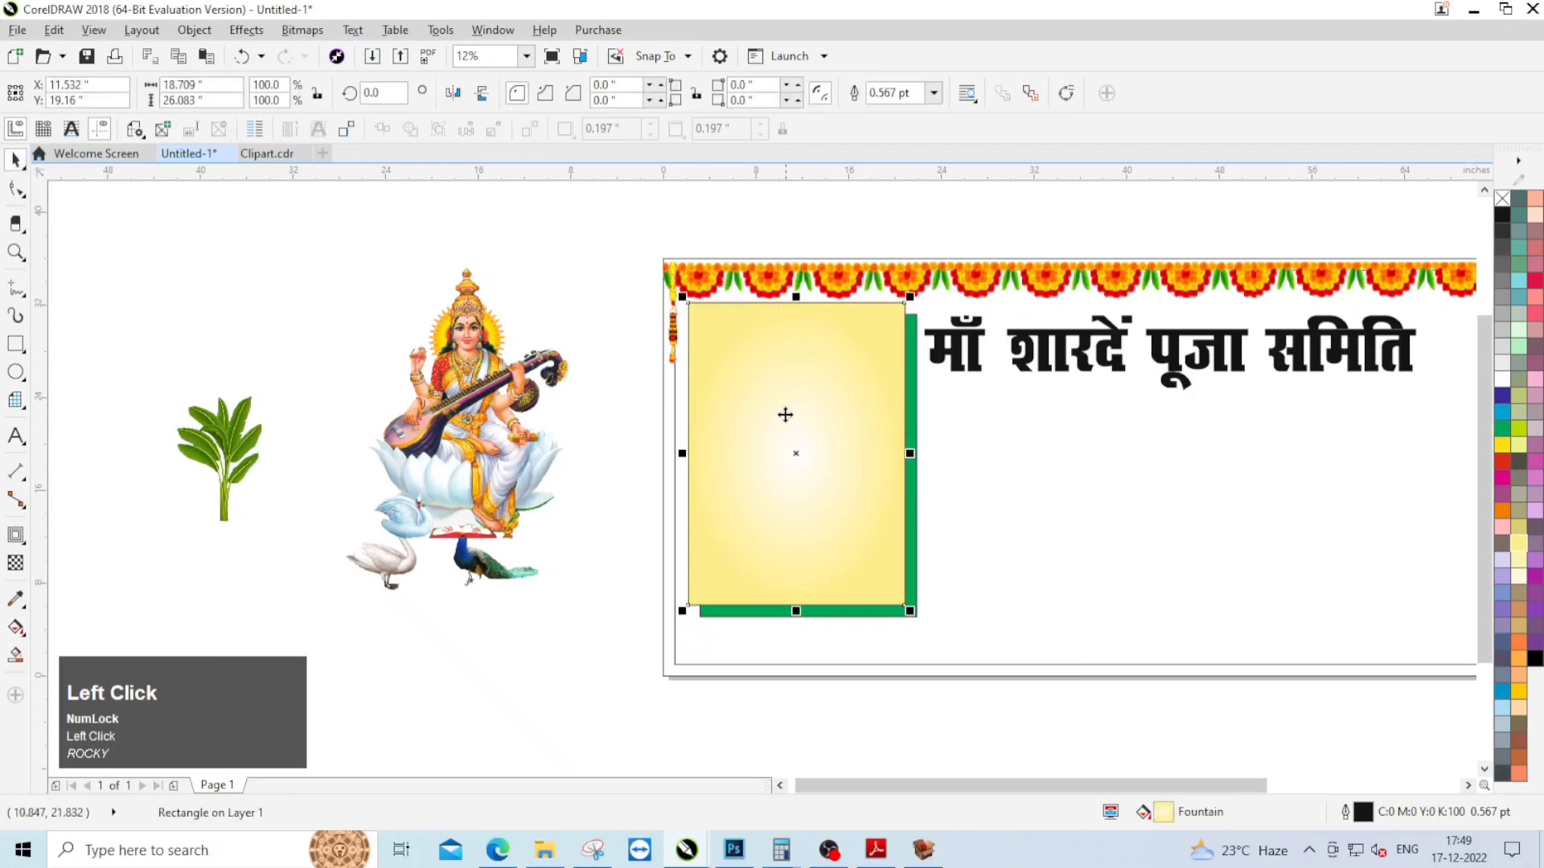
{"action": "left_click", "coordinate": [1347, 814]}
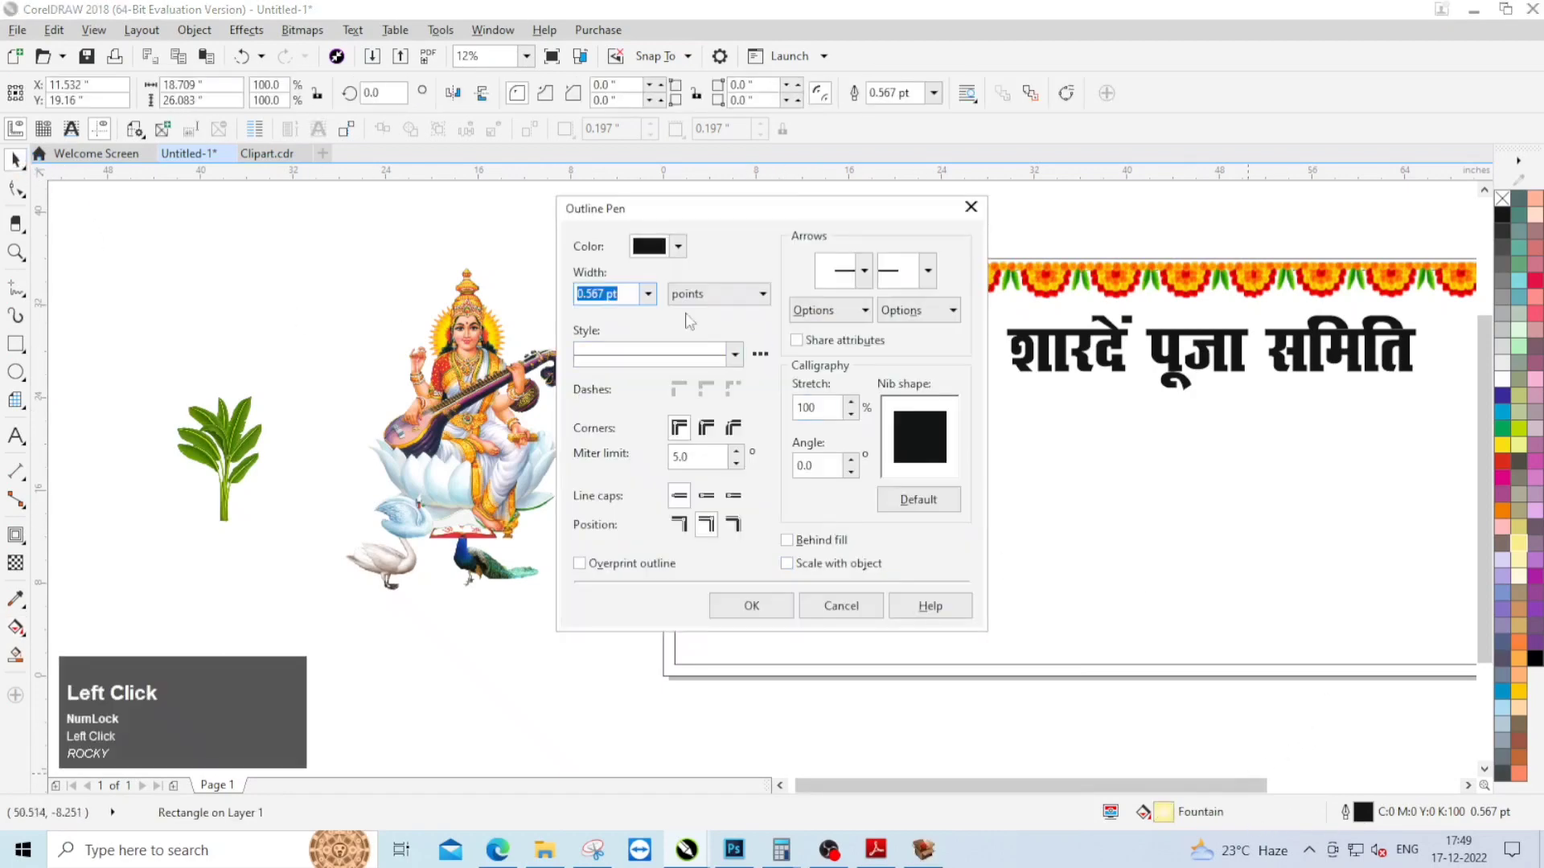
{"action": "left_click", "coordinate": [648, 294]}
{"action": "left_click", "coordinate": [635, 481]}
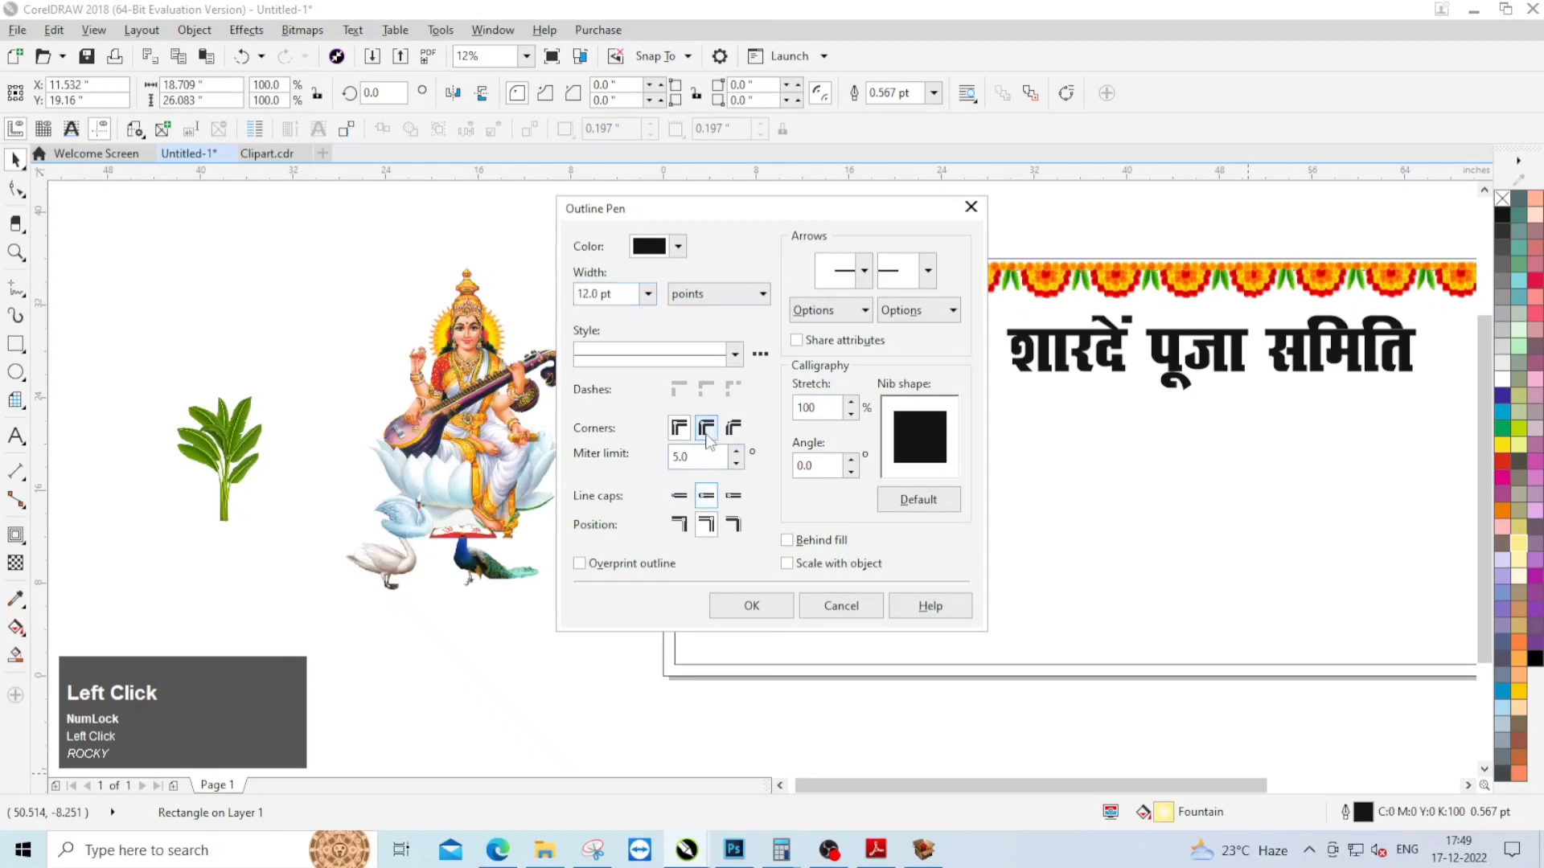
{"action": "left_click", "coordinate": [751, 606]}
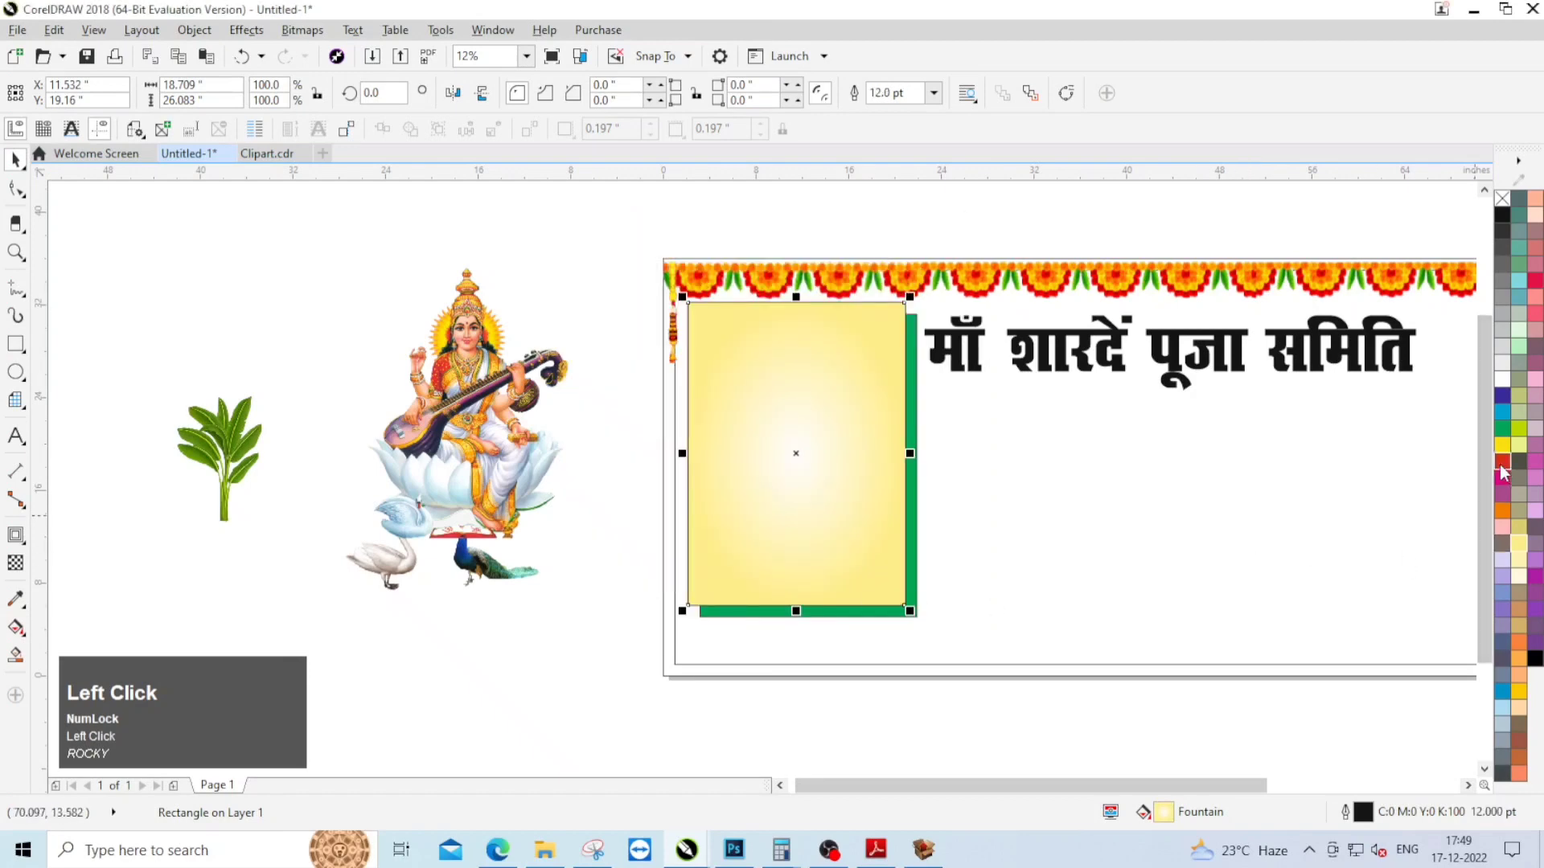
Step: Bring the goddess image to the front of the layer
{"action": "right_click", "coordinate": [472, 363]}
{"action": "left_click", "coordinate": [521, 630]}
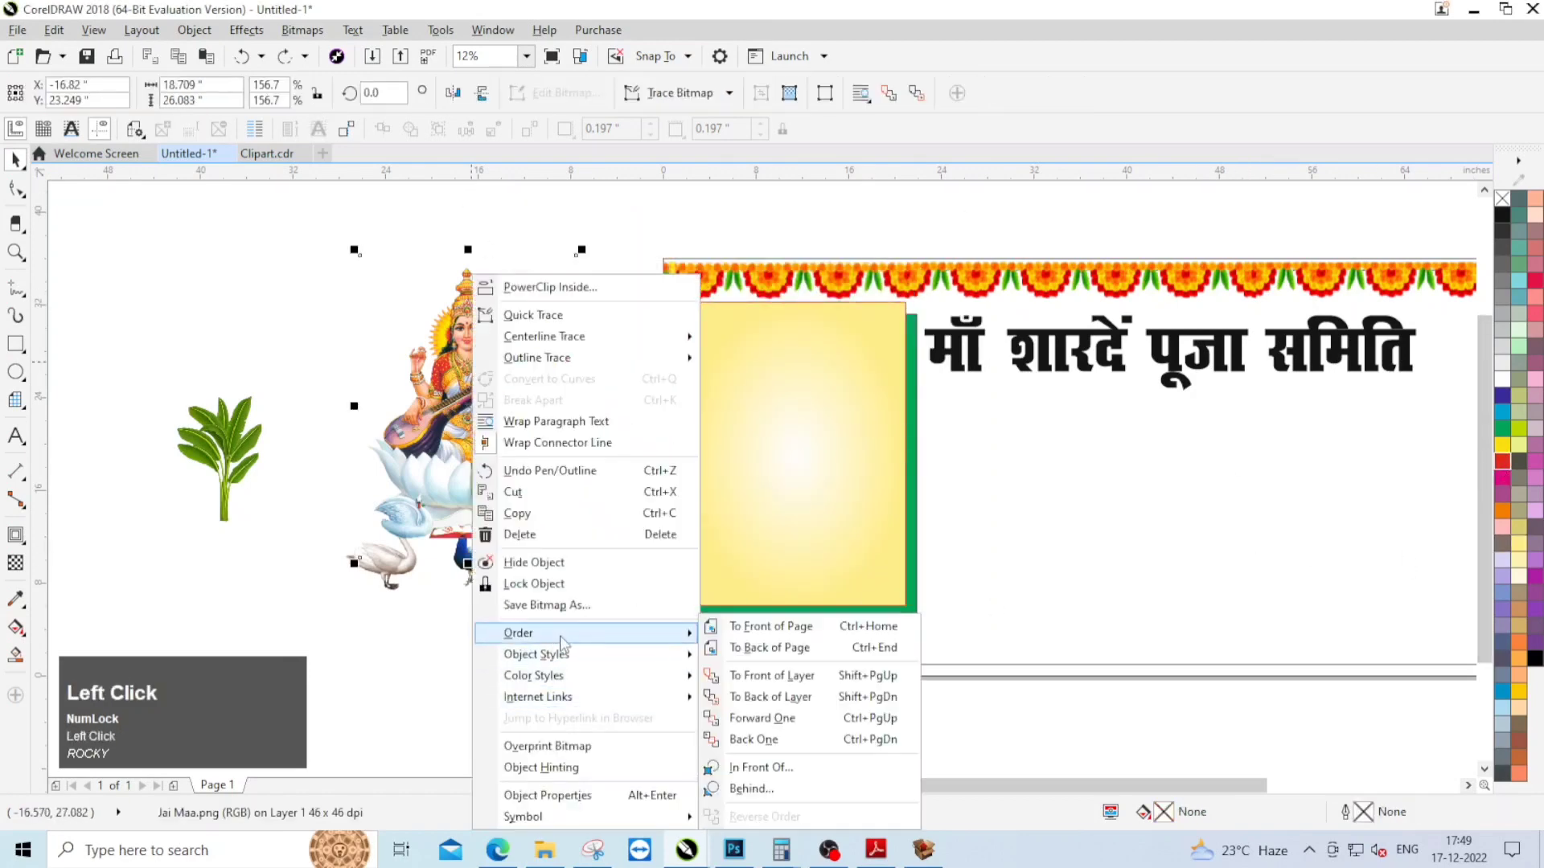
{"action": "left_click", "coordinate": [881, 677]}
{"action": "left_click", "coordinate": [989, 704]}
Step: Centre the goddess image horizontally and vertically on the pale yellow rectangle
{"action": "left_click", "coordinate": [506, 443]}
{"action": "left_click", "coordinate": [791, 441], "text": "shift"}
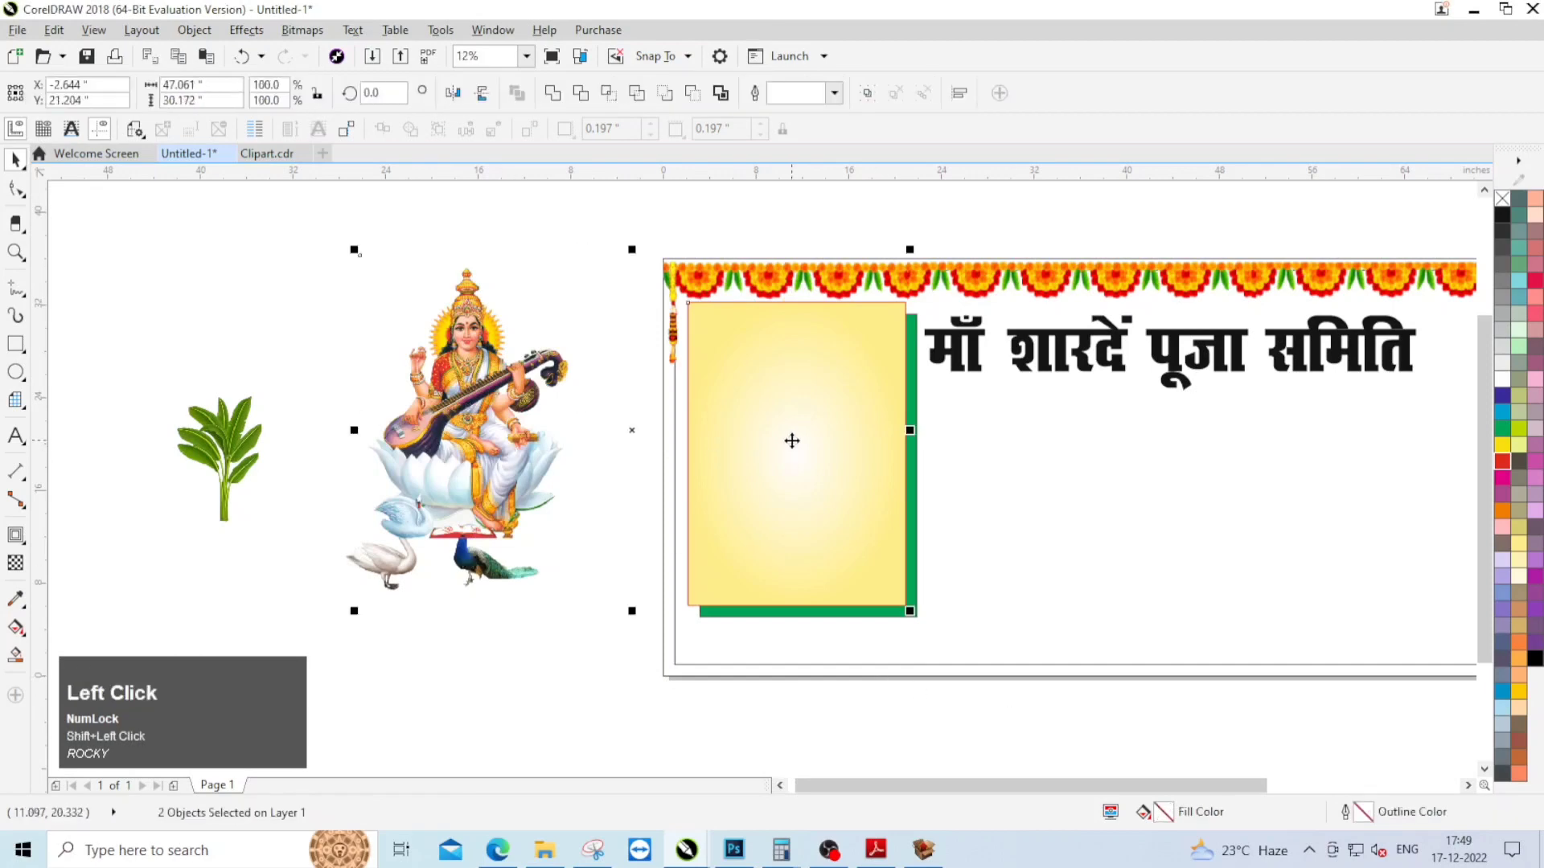
{"action": "key", "text": "c"}
{"action": "key", "text": "e"}
{"action": "left_click", "coordinate": [497, 280]}
{"action": "left_click", "coordinate": [885, 371]}
{"action": "scroll", "coordinate": [884, 372], "scroll_direction": "up", "scroll_amount": 1}
{"action": "scroll", "coordinate": [625, 254], "scroll_direction": "down", "scroll_amount": 1}
{"action": "left_click", "coordinate": [509, 282]}
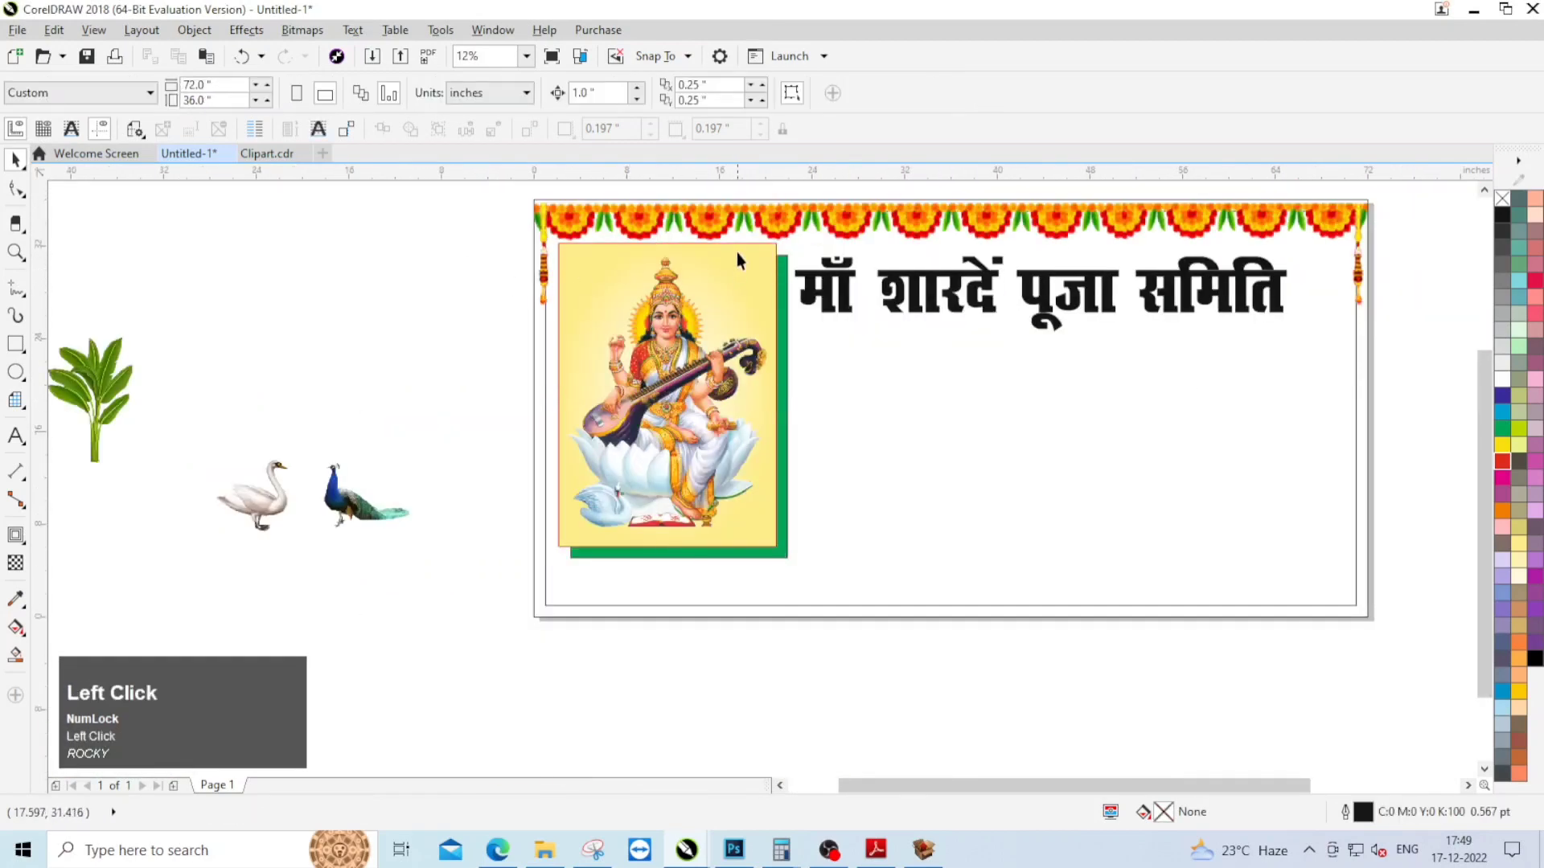
{"action": "left_click", "coordinate": [736, 253]}
{"action": "left_click", "coordinate": [18, 627]}
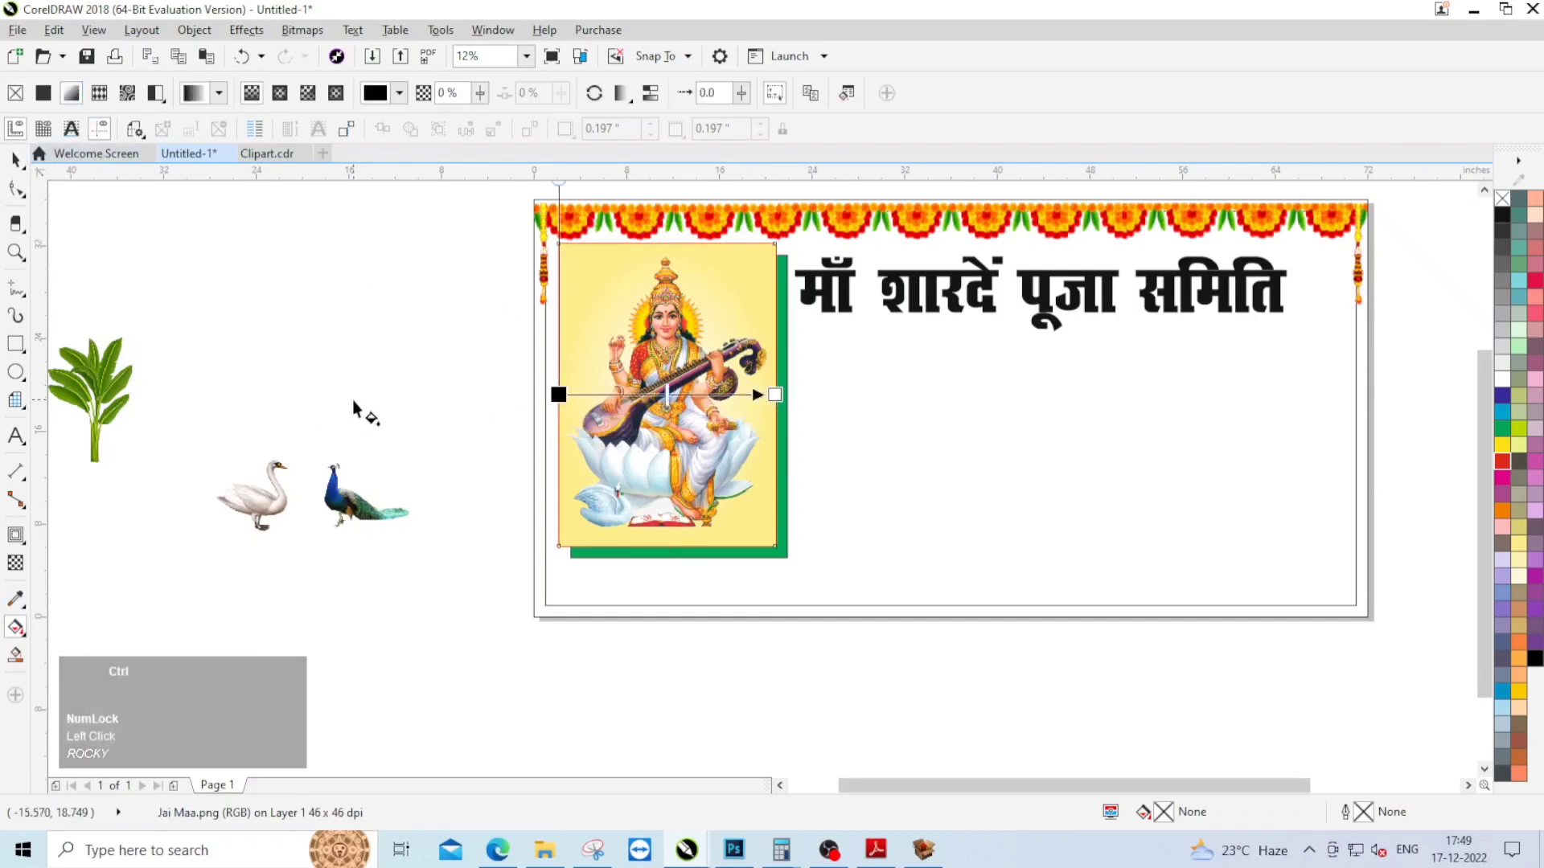
{"action": "key", "text": "space"}
{"action": "left_click", "coordinate": [450, 390]}
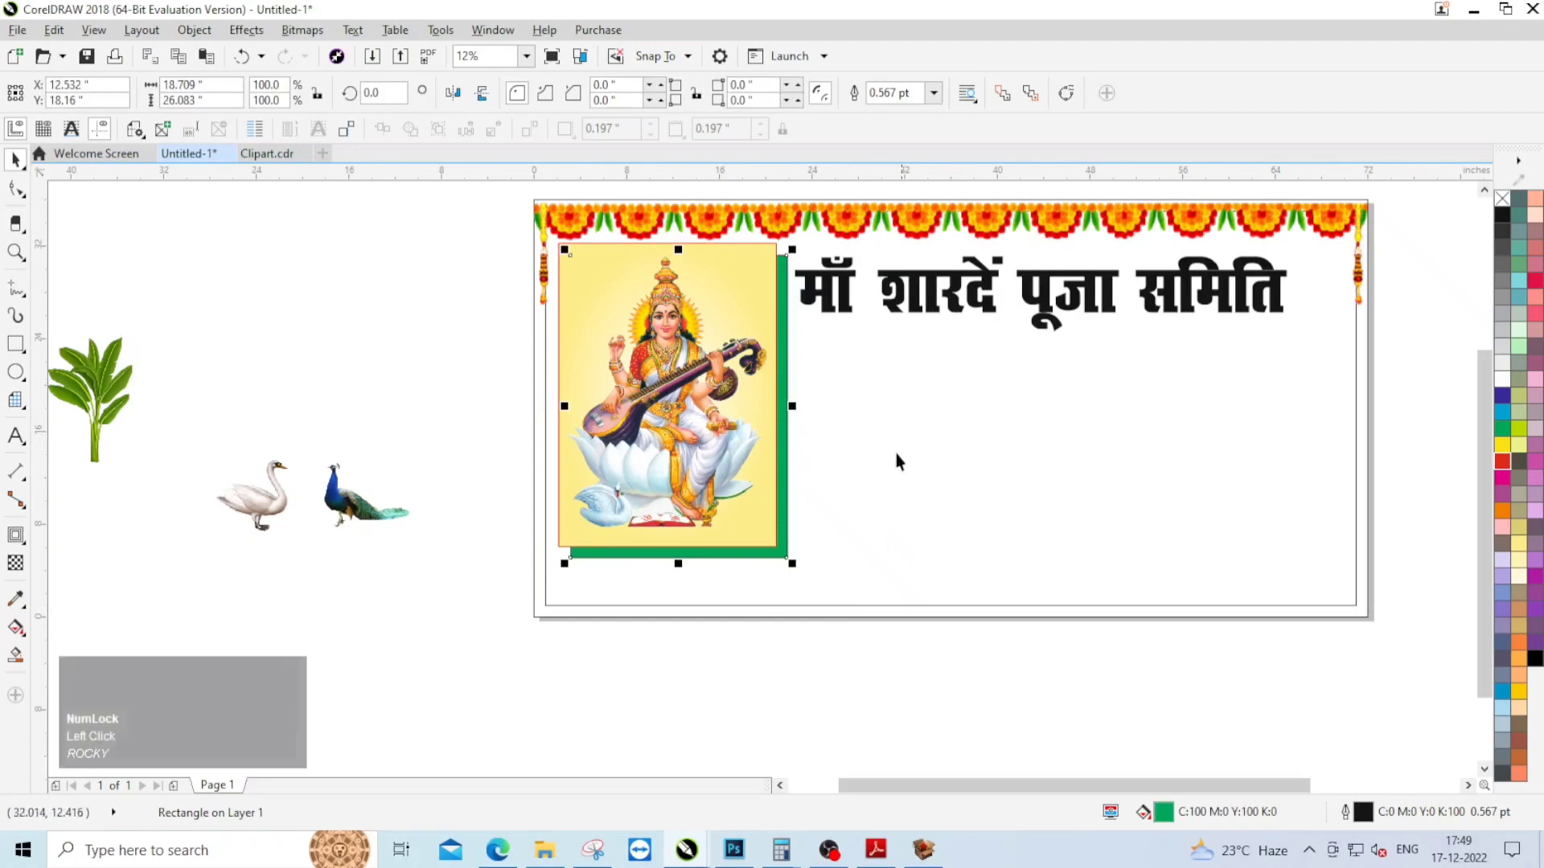
Step: Convert the green rectangle to curves and pull a new top-edge node to the yellow panel's upper-right corner
{"action": "right_click", "coordinate": [780, 335]}
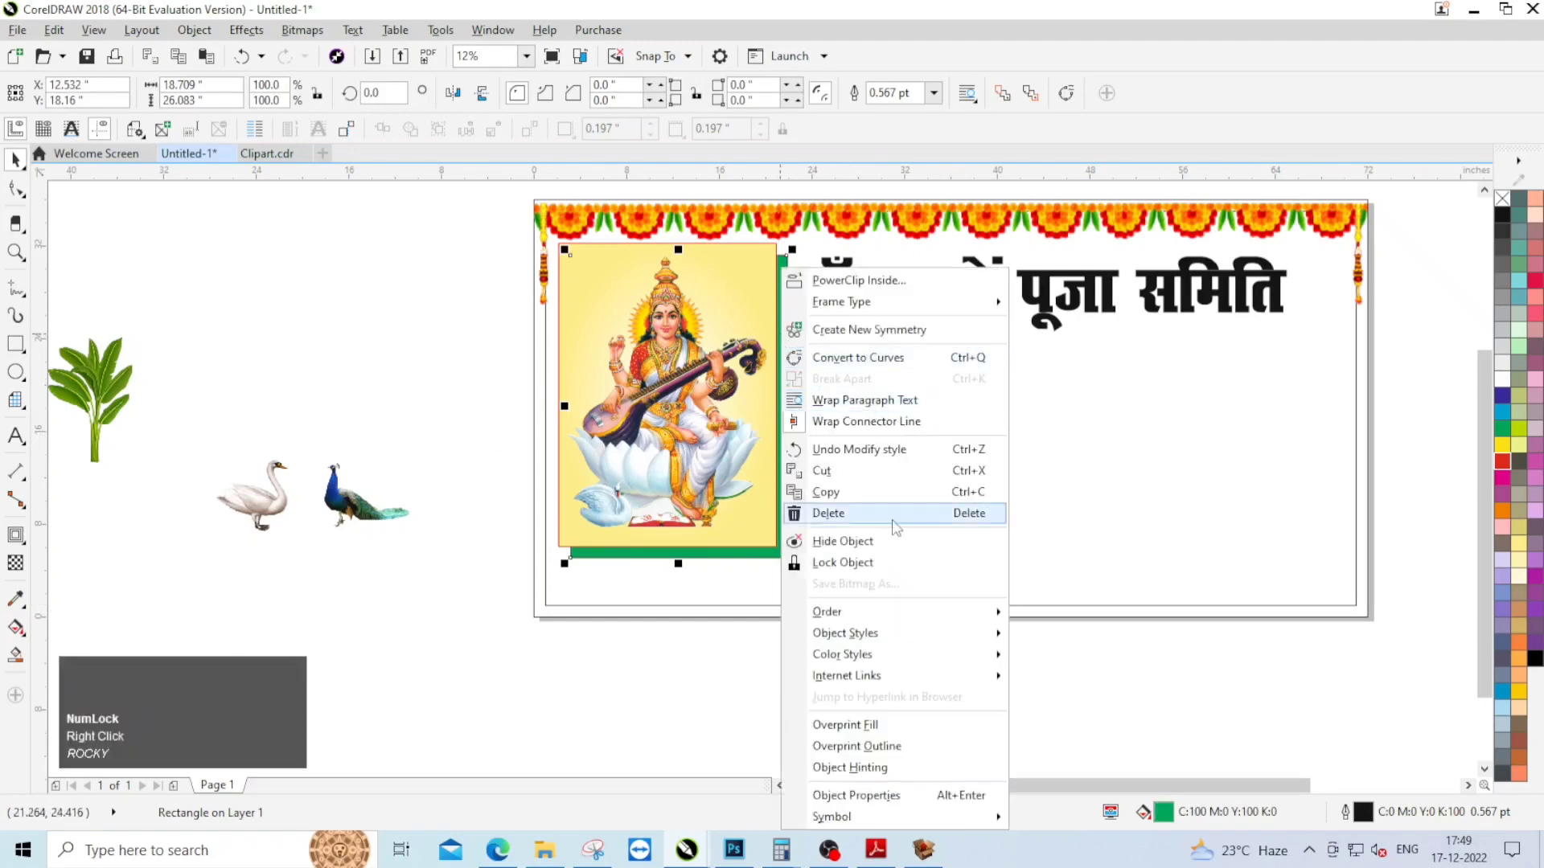
{"action": "left_click", "coordinate": [935, 360]}
{"action": "left_click", "coordinate": [15, 190]}
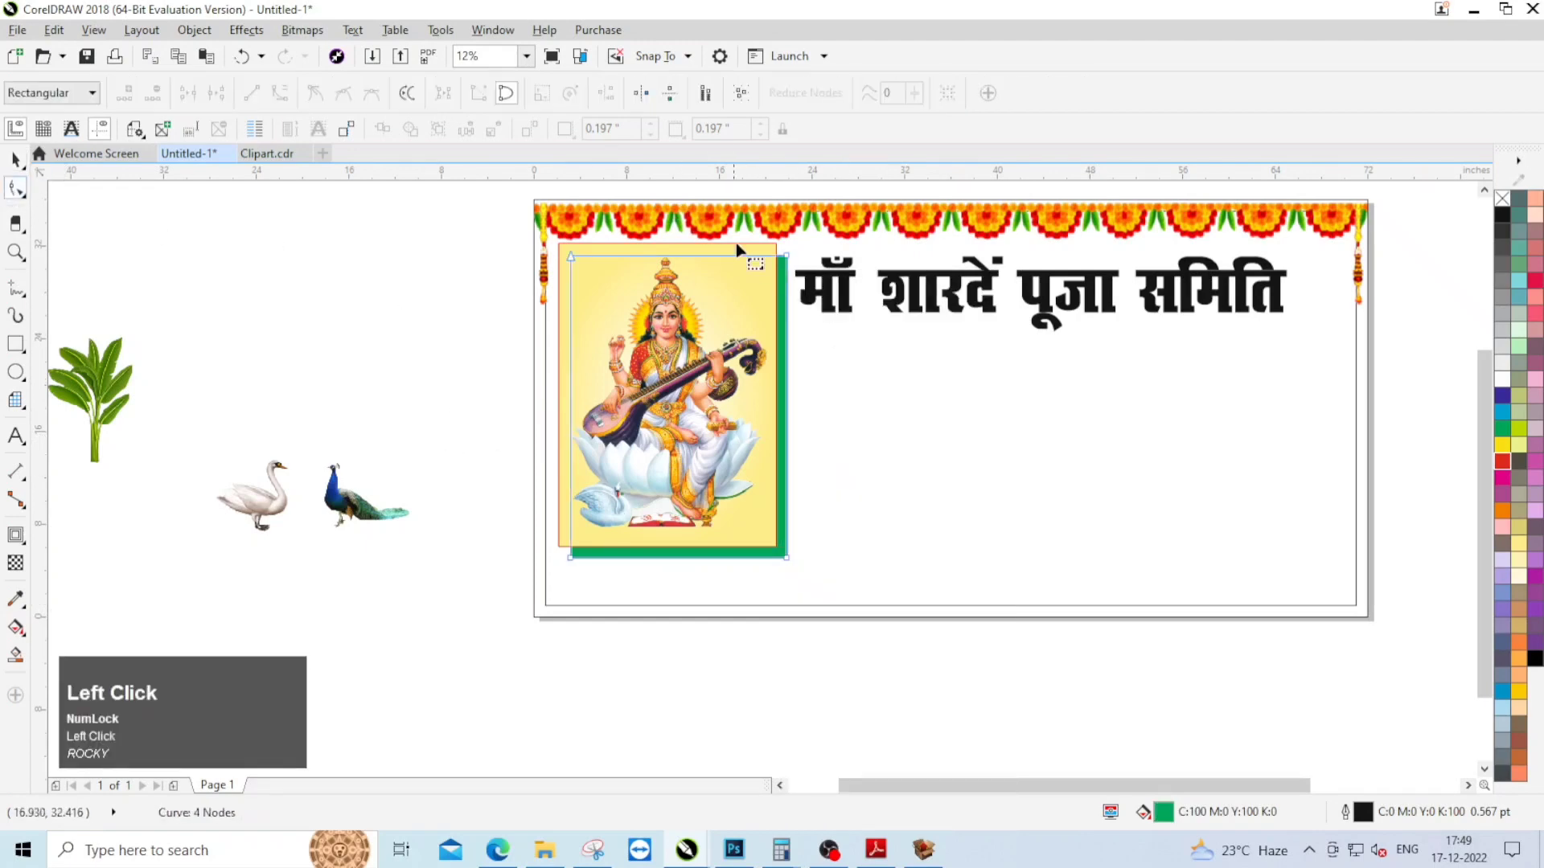
{"action": "scroll", "coordinate": [858, 293], "scroll_direction": "up", "scroll_amount": 3}
{"action": "left_click_drag", "start_coordinate": [857, 291], "coordinate": [902, 241]}
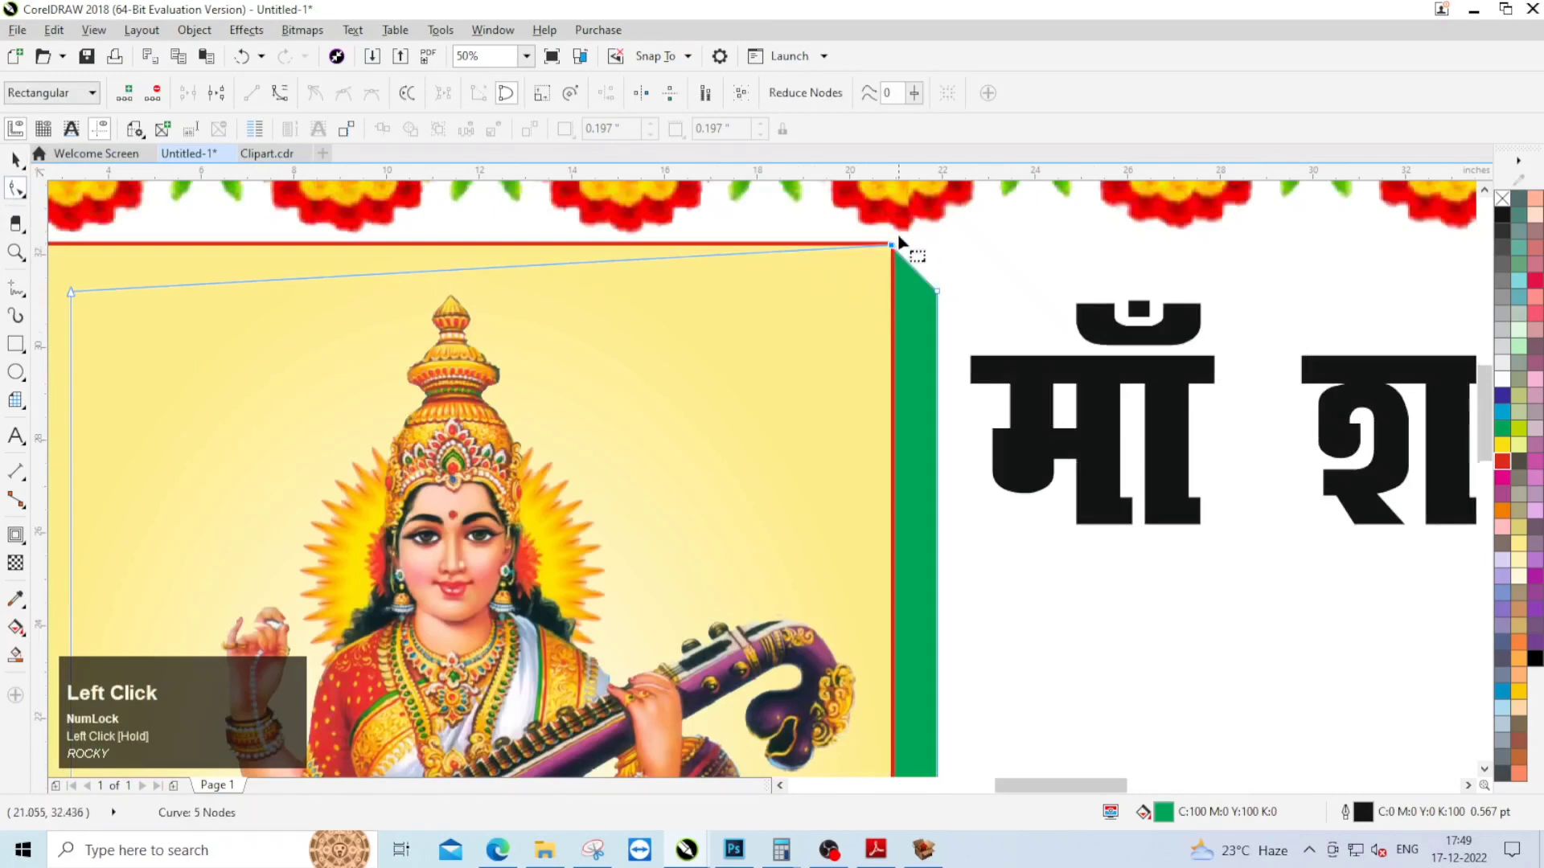
Step: Pull a new node on the green shape's left edge to the yellow panel's lower-left corner for a bevelled 3D edge
{"action": "scroll", "coordinate": [717, 503], "scroll_direction": "down", "scroll_amount": 3}
{"action": "scroll", "coordinate": [656, 569], "scroll_direction": "up", "scroll_amount": 4}
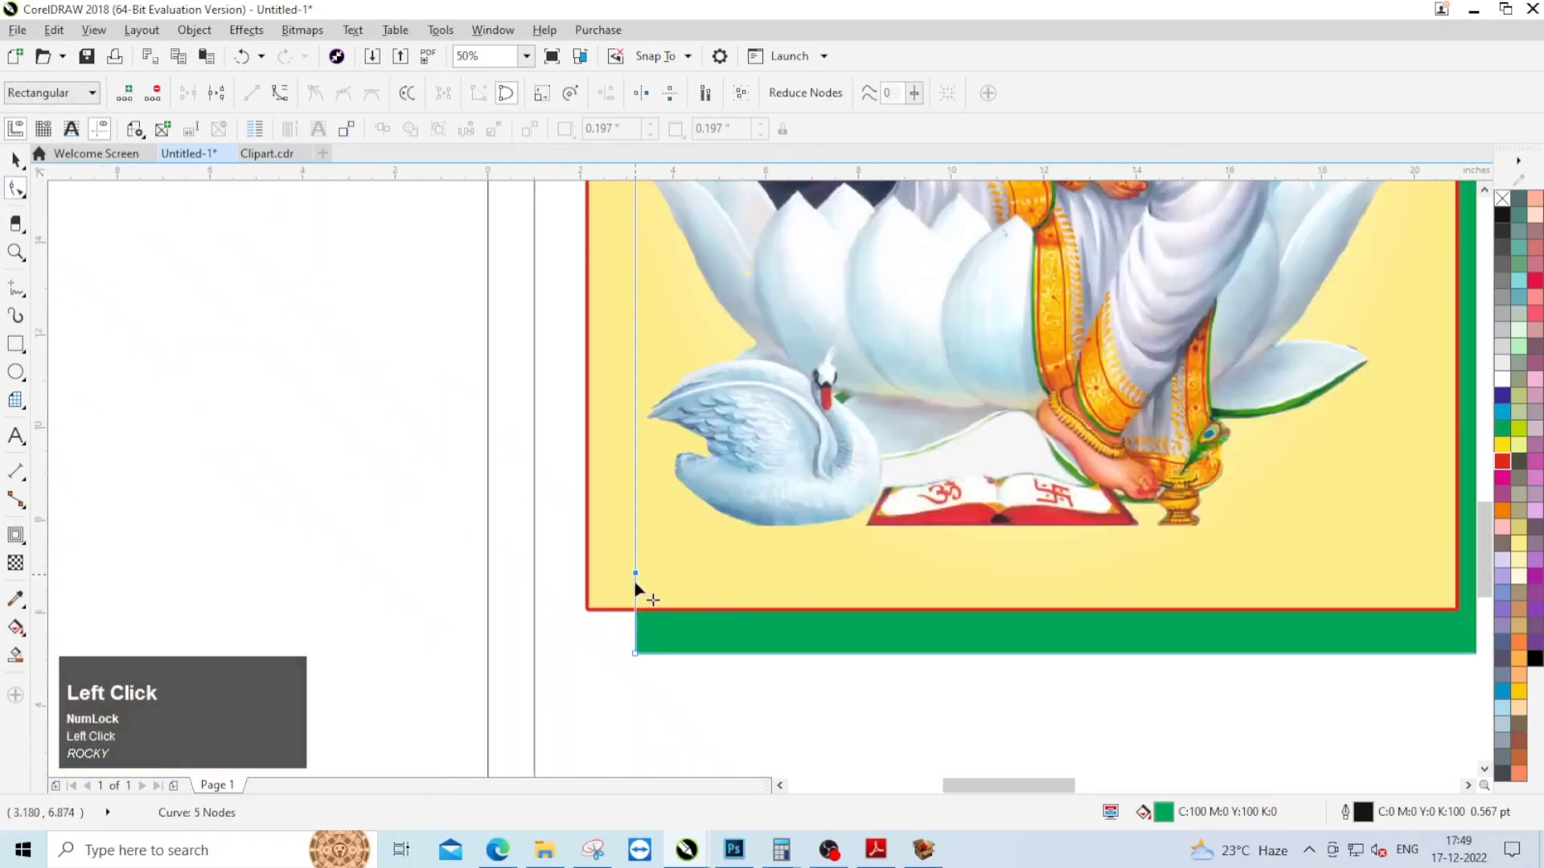
{"action": "scroll", "coordinate": [635, 591], "scroll_direction": "up", "scroll_amount": 2}
{"action": "left_click_drag", "start_coordinate": [696, 493], "coordinate": [603, 567]}
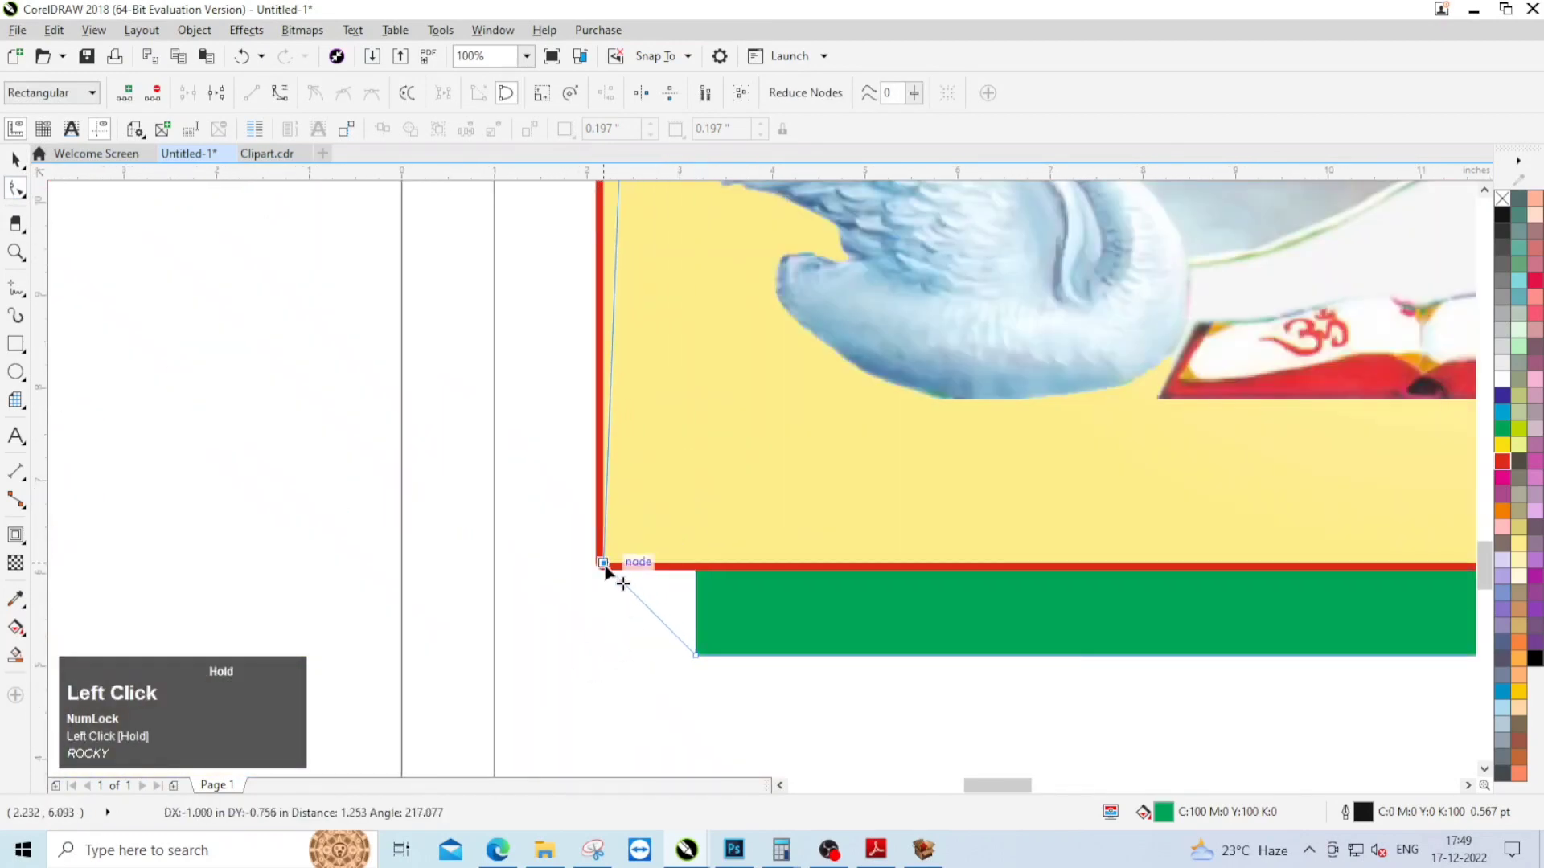
{"action": "scroll", "coordinate": [543, 470], "scroll_direction": "down", "scroll_amount": 4}
Step: Fill the bevelled green shape behind the goddess panel with purple
{"action": "left_click", "coordinate": [15, 159]}
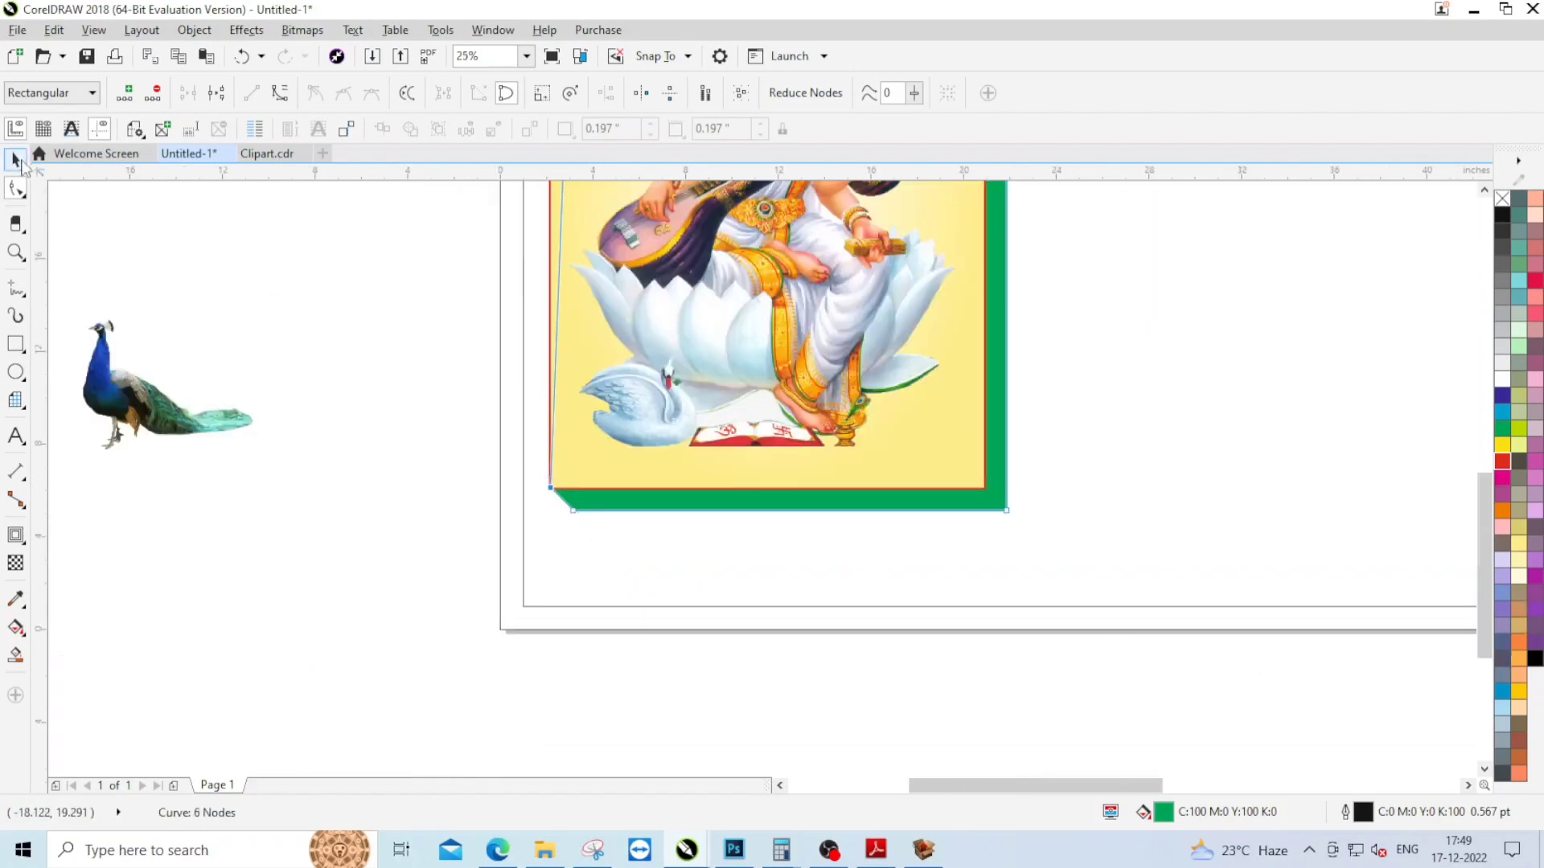
{"action": "left_click", "coordinate": [1534, 579]}
{"action": "scroll", "coordinate": [714, 460], "scroll_direction": "down", "scroll_amount": 3}
{"action": "scroll", "coordinate": [792, 470], "scroll_direction": "up", "scroll_amount": 1}
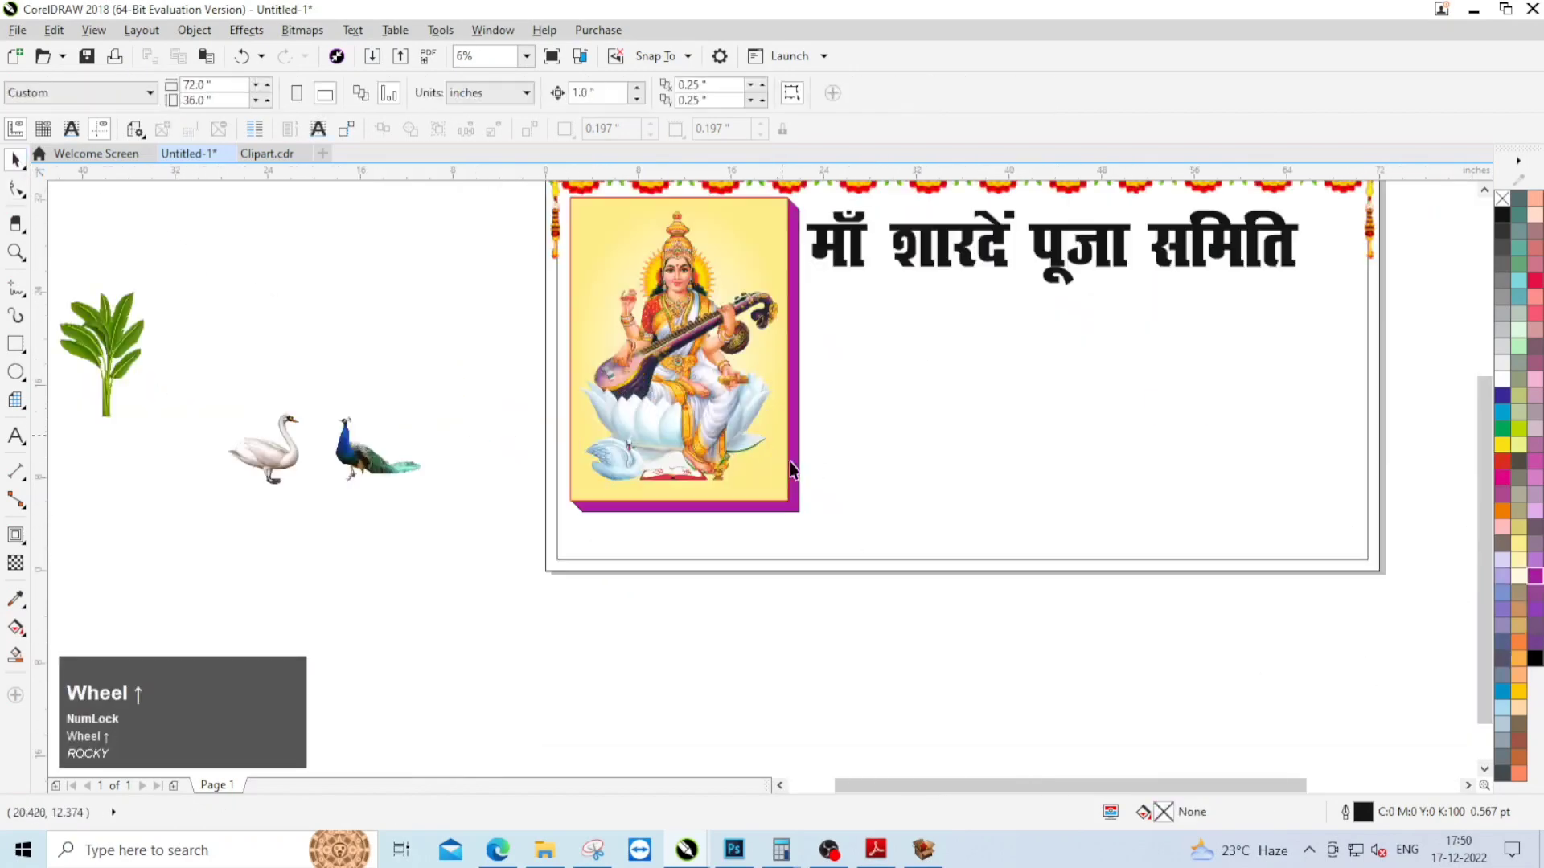
Step: Move the peacock and swan images into the empty space beneath the goddess panel
{"action": "left_click", "coordinate": [785, 509]}
{"action": "scroll", "coordinate": [750, 418], "scroll_direction": "down", "scroll_amount": 1}
{"action": "left_click", "coordinate": [637, 481]}
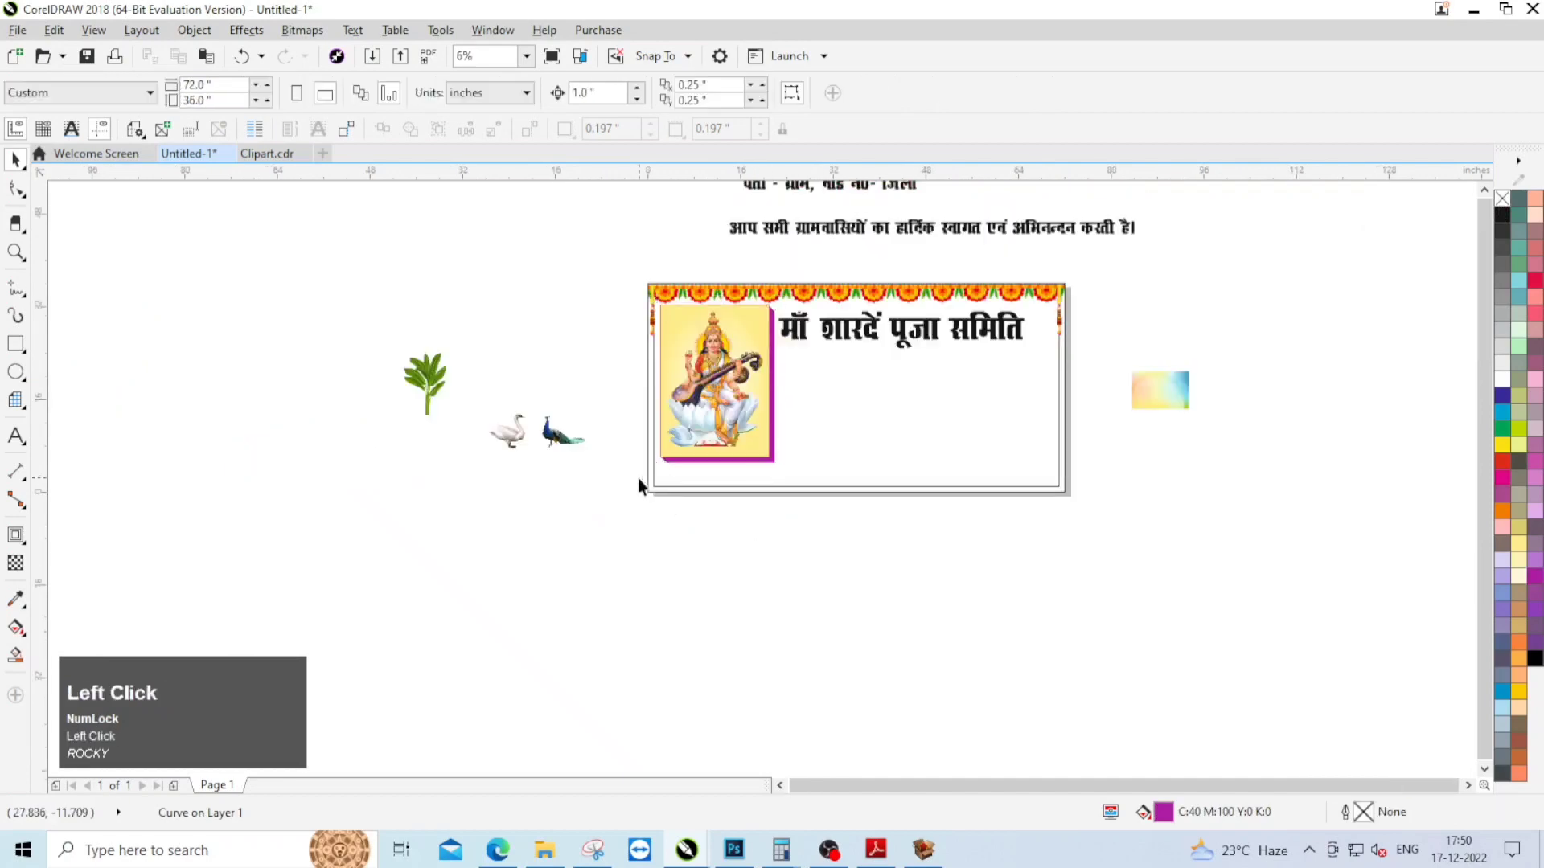
{"action": "scroll", "coordinate": [637, 480], "scroll_direction": "up", "scroll_amount": 1}
{"action": "left_click", "coordinate": [487, 396]}
{"action": "scroll", "coordinate": [555, 467], "scroll_direction": "down", "scroll_amount": 1}
{"action": "scroll", "coordinate": [515, 425], "scroll_direction": "up", "scroll_amount": 1}
{"action": "left_click_drag", "start_coordinate": [537, 432], "coordinate": [905, 537]}
{"action": "scroll", "coordinate": [984, 575], "scroll_direction": "up", "scroll_amount": 1}
{"action": "scroll", "coordinate": [910, 537], "scroll_direction": "down", "scroll_amount": 1}
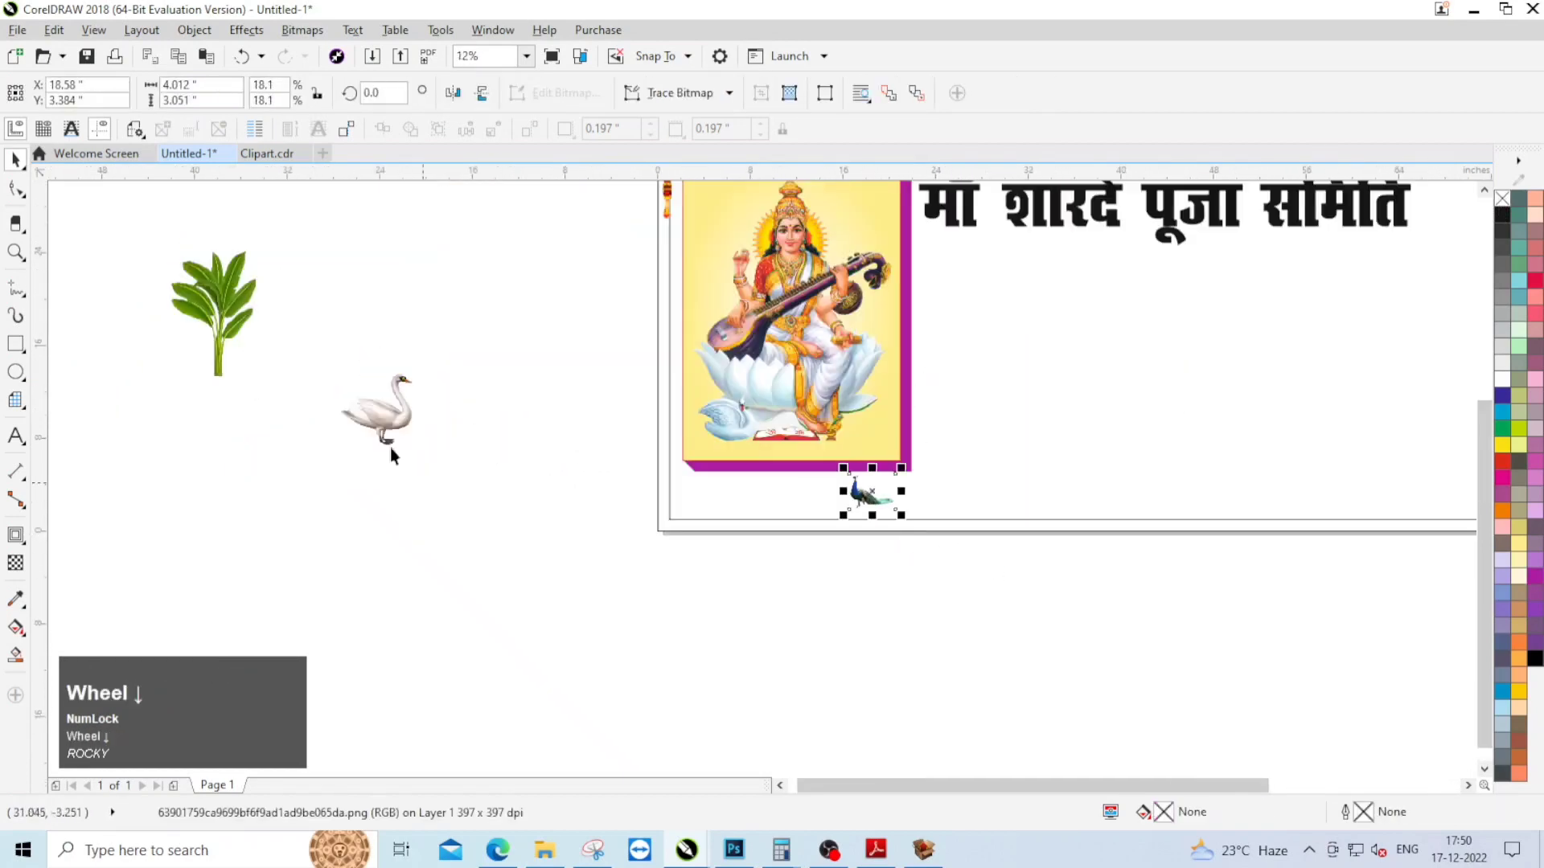
{"action": "left_click_drag", "start_coordinate": [386, 412], "coordinate": [766, 510]}
{"action": "scroll", "coordinate": [788, 520], "scroll_direction": "down", "scroll_amount": 1}
Step: Scale the framed goddess panel down proportionally to about 17.7 × 24.3 inches
{"action": "left_click_drag", "start_coordinate": [687, 286], "coordinate": [828, 481]}
{"action": "scroll", "coordinate": [857, 496], "scroll_direction": "up", "scroll_amount": 1}
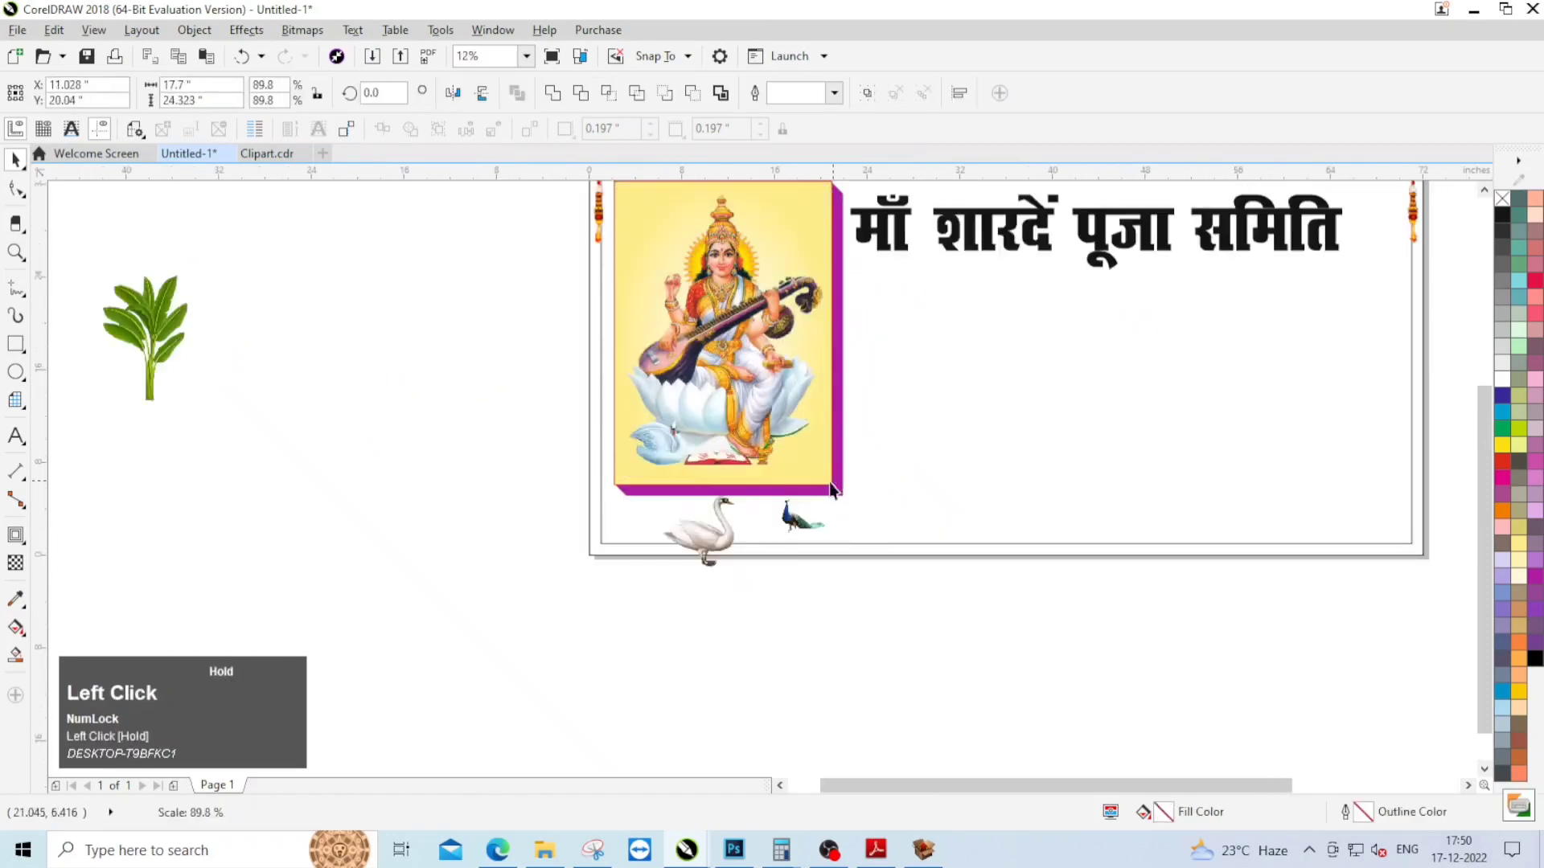
{"action": "scroll", "coordinate": [810, 596], "scroll_direction": "up", "scroll_amount": 1}
Step: Resize the swan to about 6.2 inches high and place it beneath the goddess panel's lower-left corner
{"action": "left_click", "coordinate": [686, 530]}
{"action": "left_click_drag", "start_coordinate": [686, 530], "coordinate": [588, 461]}
{"action": "scroll", "coordinate": [631, 393], "scroll_direction": "up", "scroll_amount": 1}
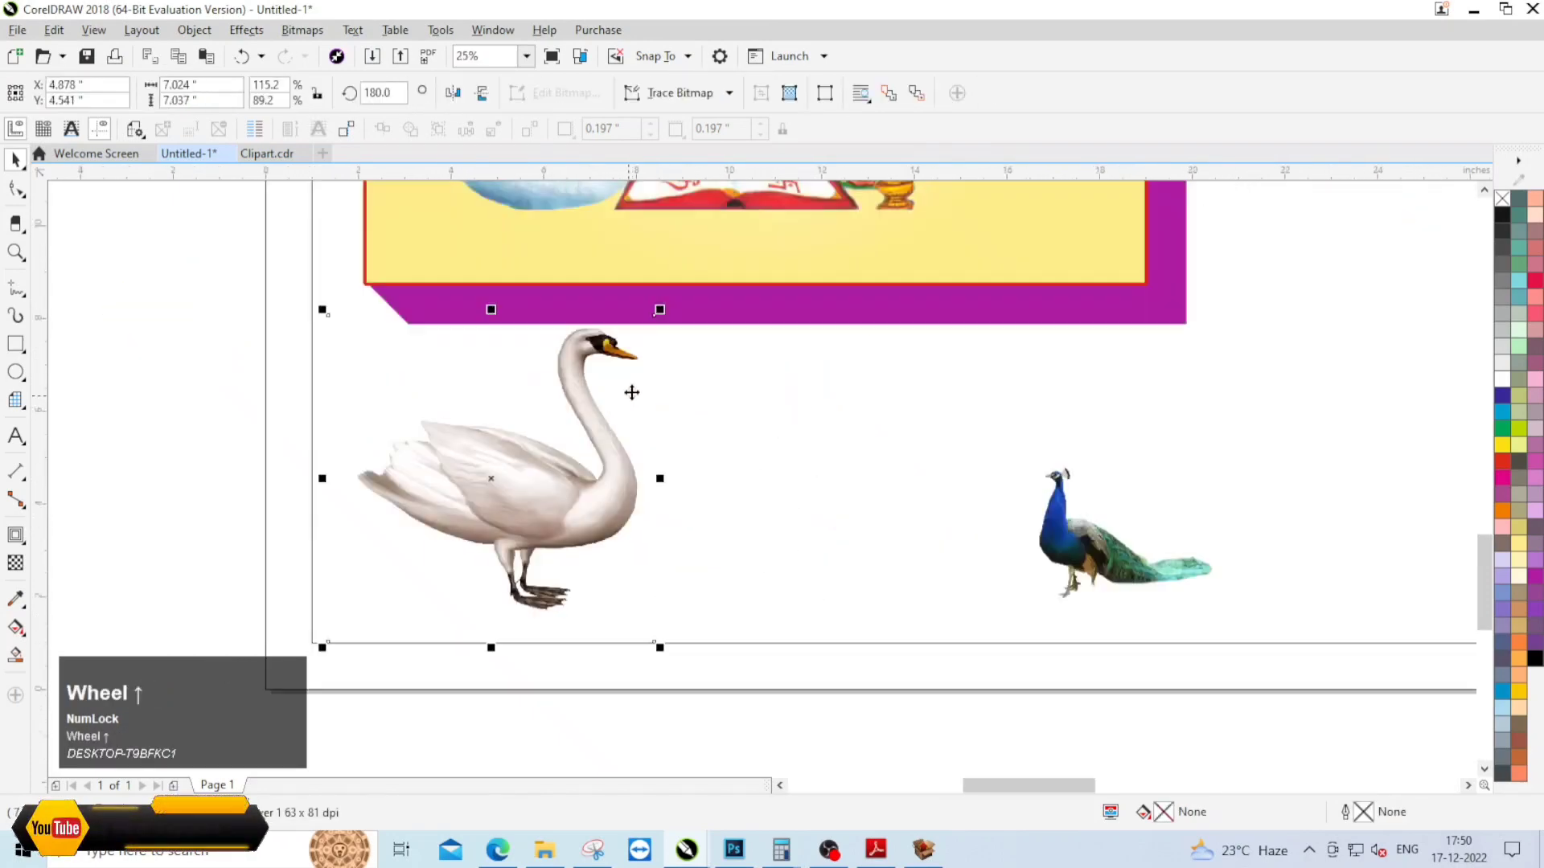
{"action": "left_click_drag", "start_coordinate": [659, 310], "coordinate": [621, 348]}
{"action": "left_click_drag", "start_coordinate": [531, 494], "coordinate": [531, 483]}
{"action": "scroll", "coordinate": [607, 437], "scroll_direction": "down", "scroll_amount": 1}
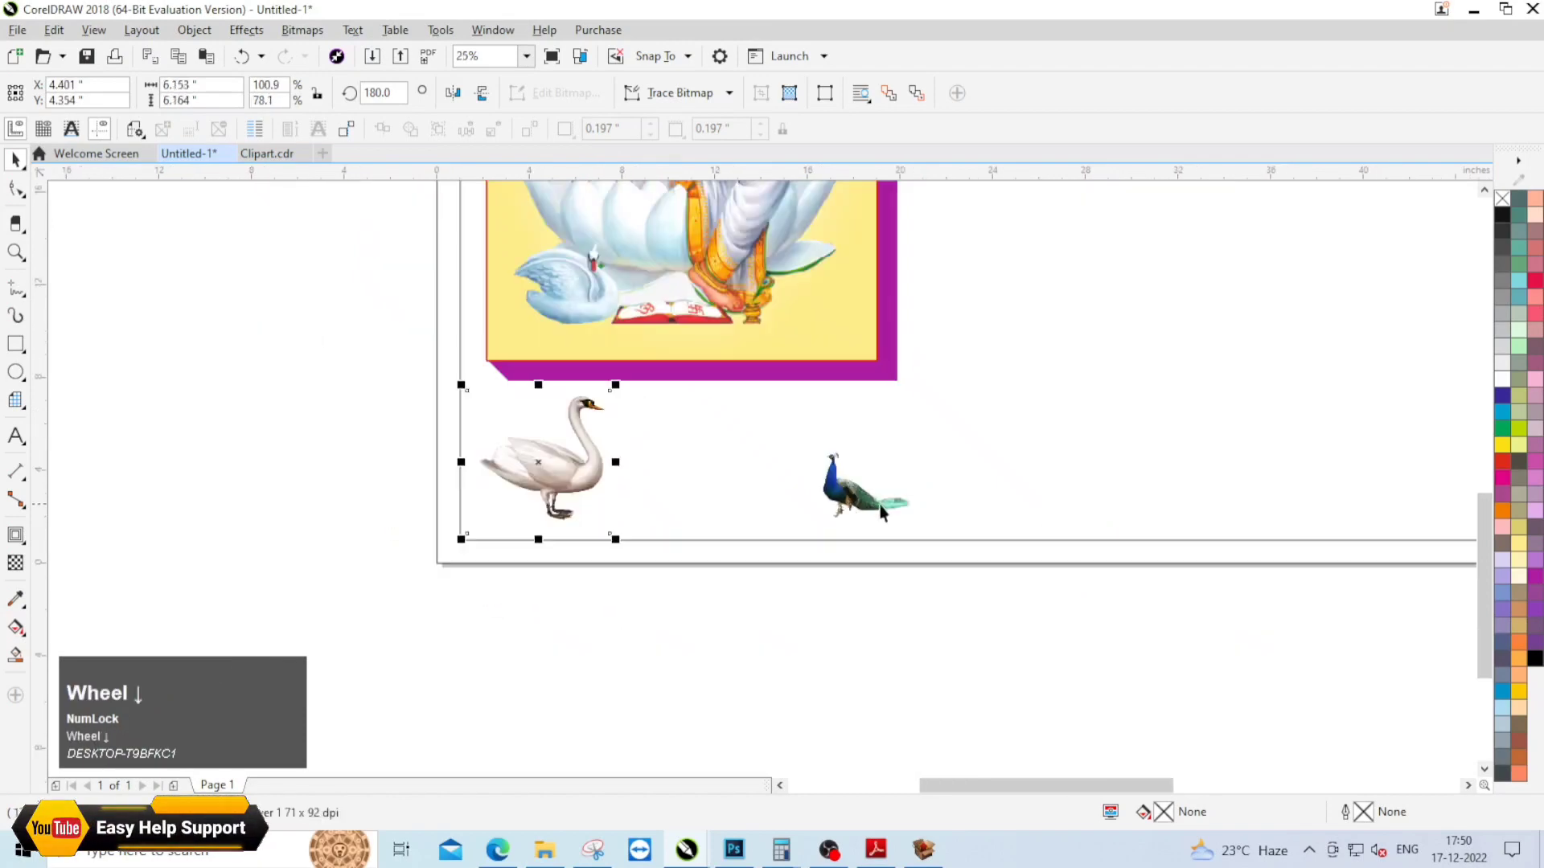
Step: Enlarge the peacock and shift it closer to the swan beneath the goddess panel
{"action": "left_click", "coordinate": [865, 494]}
{"action": "mouse_move", "coordinate": [918, 527]}
{"action": "left_mouse_down"}
{"action": "mouse_move", "coordinate": [986, 562]}
{"action": "mouse_move", "coordinate": [937, 541]}
{"action": "left_mouse_up"}
{"action": "left_click_drag", "start_coordinate": [843, 484], "coordinate": [783, 486]}
{"action": "scroll", "coordinate": [924, 552], "scroll_direction": "down", "scroll_amount": 2}
Step: PowerClip the pastel gradient image inside the 72 × 36 inch banner rectangle
{"action": "scroll", "coordinate": [1253, 360], "scroll_direction": "up", "scroll_amount": 2}
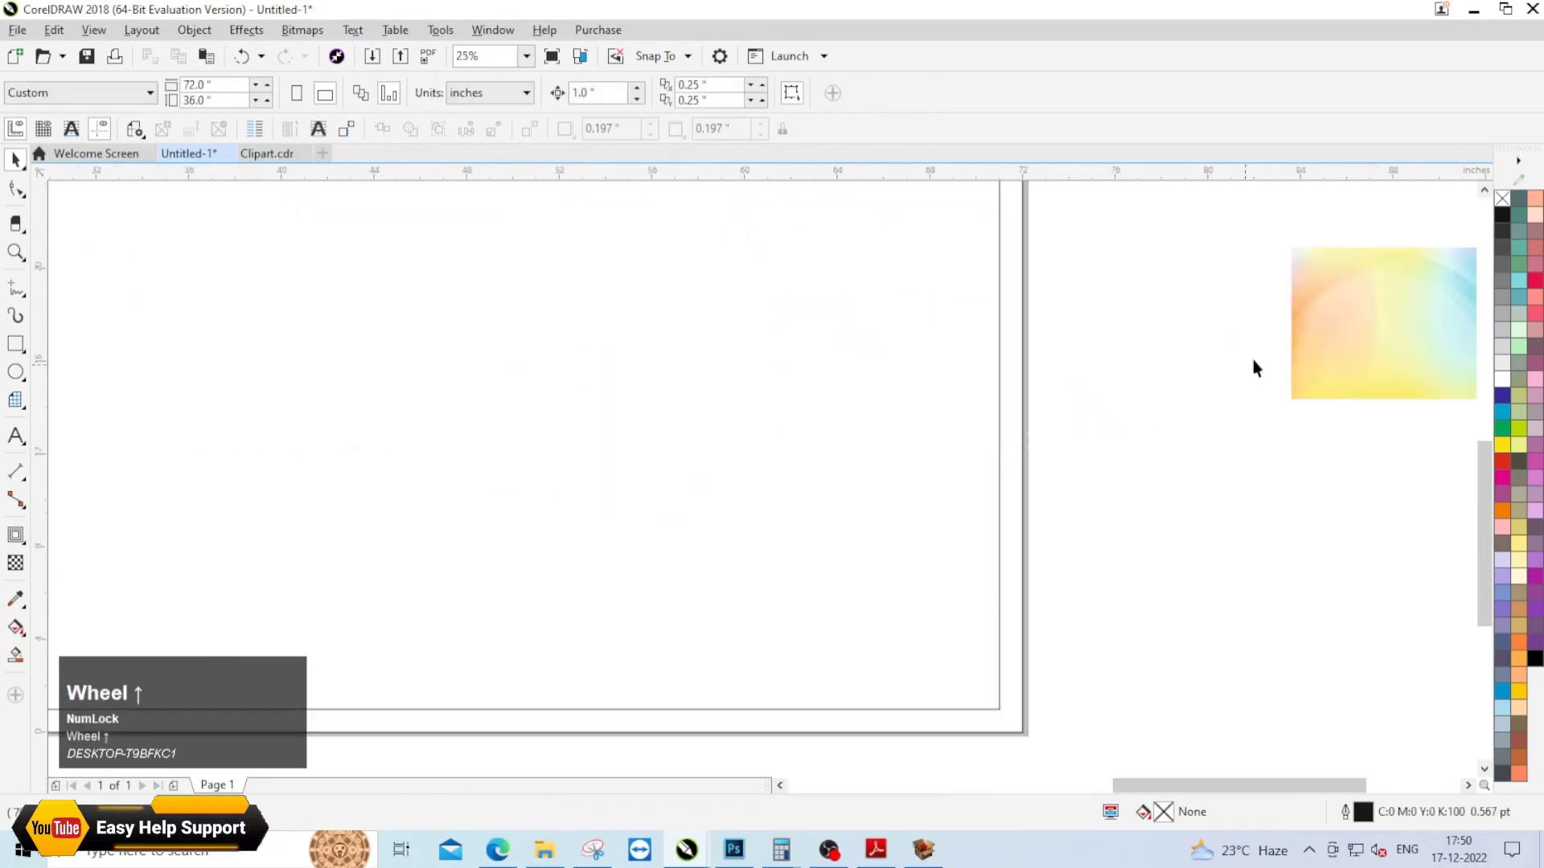
{"action": "left_click", "coordinate": [1193, 426]}
{"action": "scroll", "coordinate": [1147, 450], "scroll_direction": "up", "scroll_amount": 1}
{"action": "right_click", "coordinate": [1103, 449]}
{"action": "left_click", "coordinate": [1196, 289]}
{"action": "left_click", "coordinate": [855, 413]}
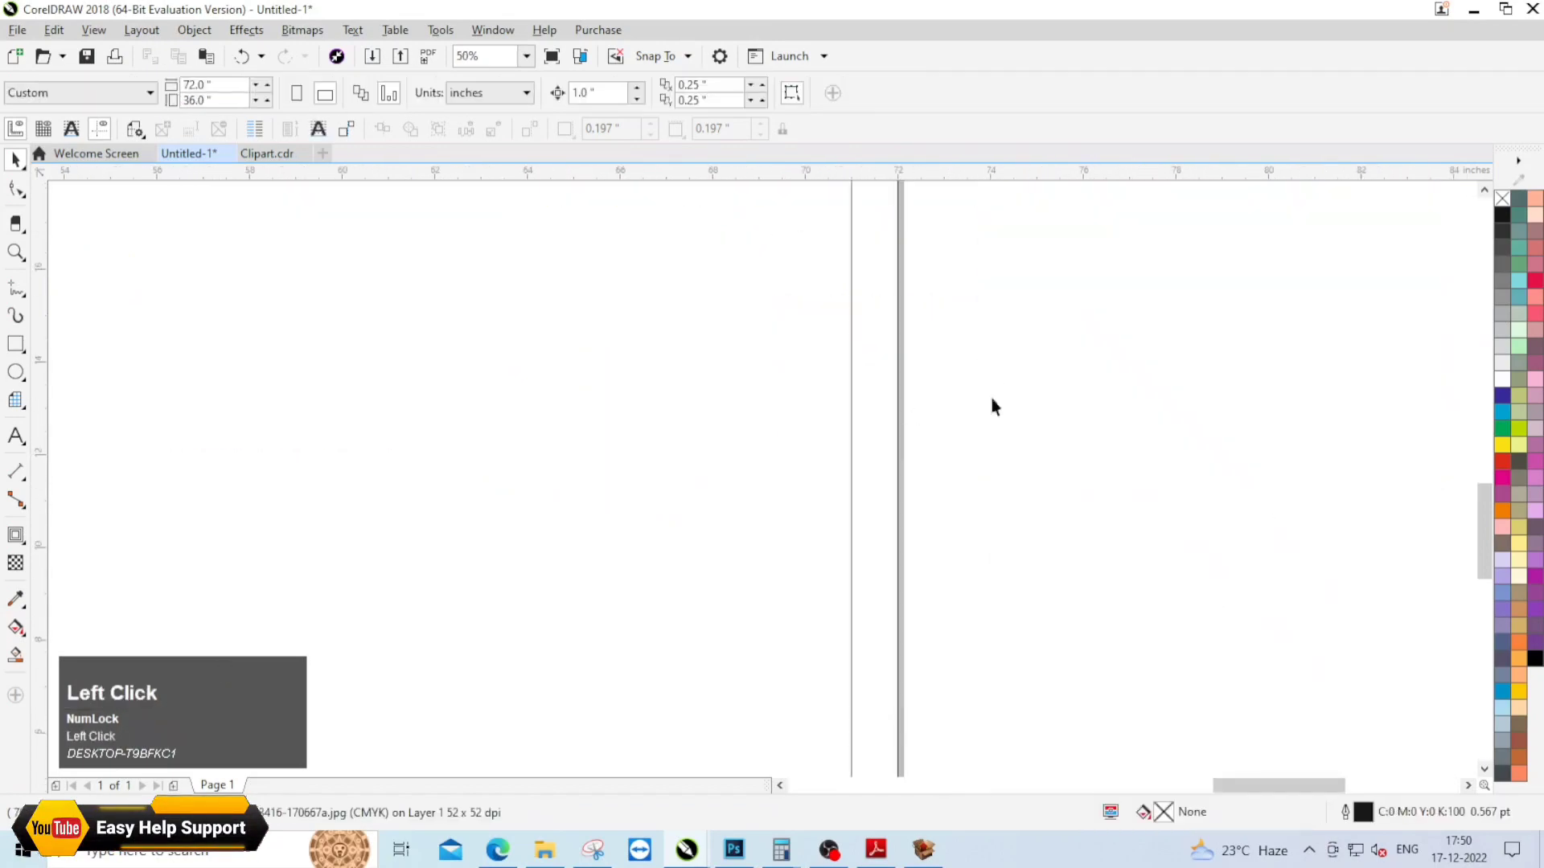
Step: Make the clipped gradient background fill the banner frame proportionally
{"action": "scroll", "coordinate": [977, 326], "scroll_direction": "down", "scroll_amount": 2}
{"action": "scroll", "coordinate": [978, 327], "scroll_direction": "up", "scroll_amount": 1}
{"action": "left_click", "coordinate": [751, 479]}
{"action": "left_click", "coordinate": [384, 509]}
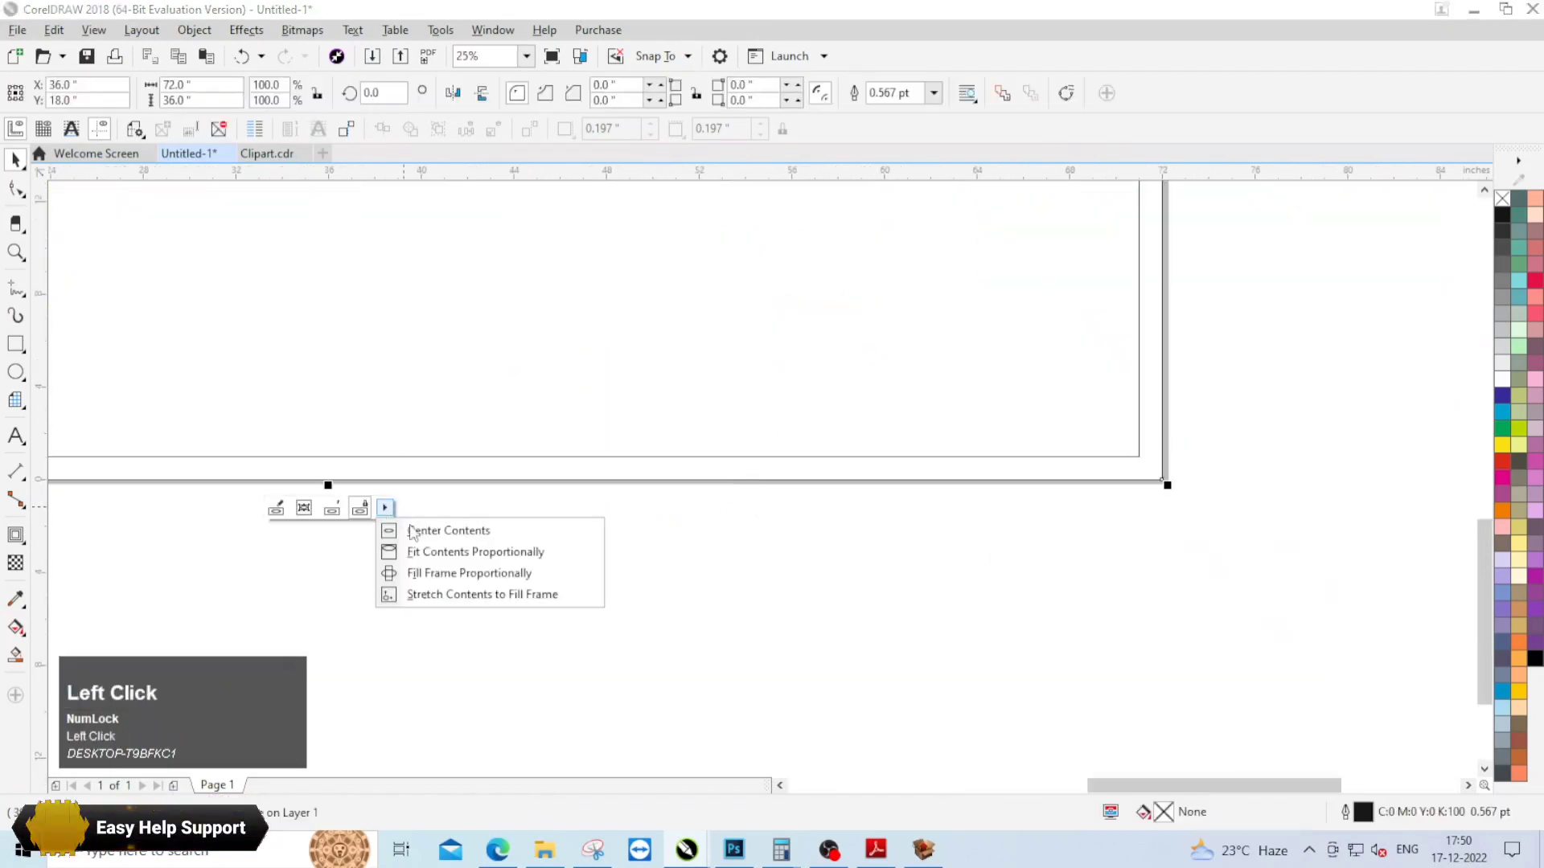
{"action": "left_click", "coordinate": [482, 572]}
{"action": "scroll", "coordinate": [923, 563], "scroll_direction": "down", "scroll_amount": 2}
{"action": "scroll", "coordinate": [813, 351], "scroll_direction": "up", "scroll_amount": 1}
{"action": "scroll", "coordinate": [813, 350], "scroll_direction": "down", "scroll_amount": 1}
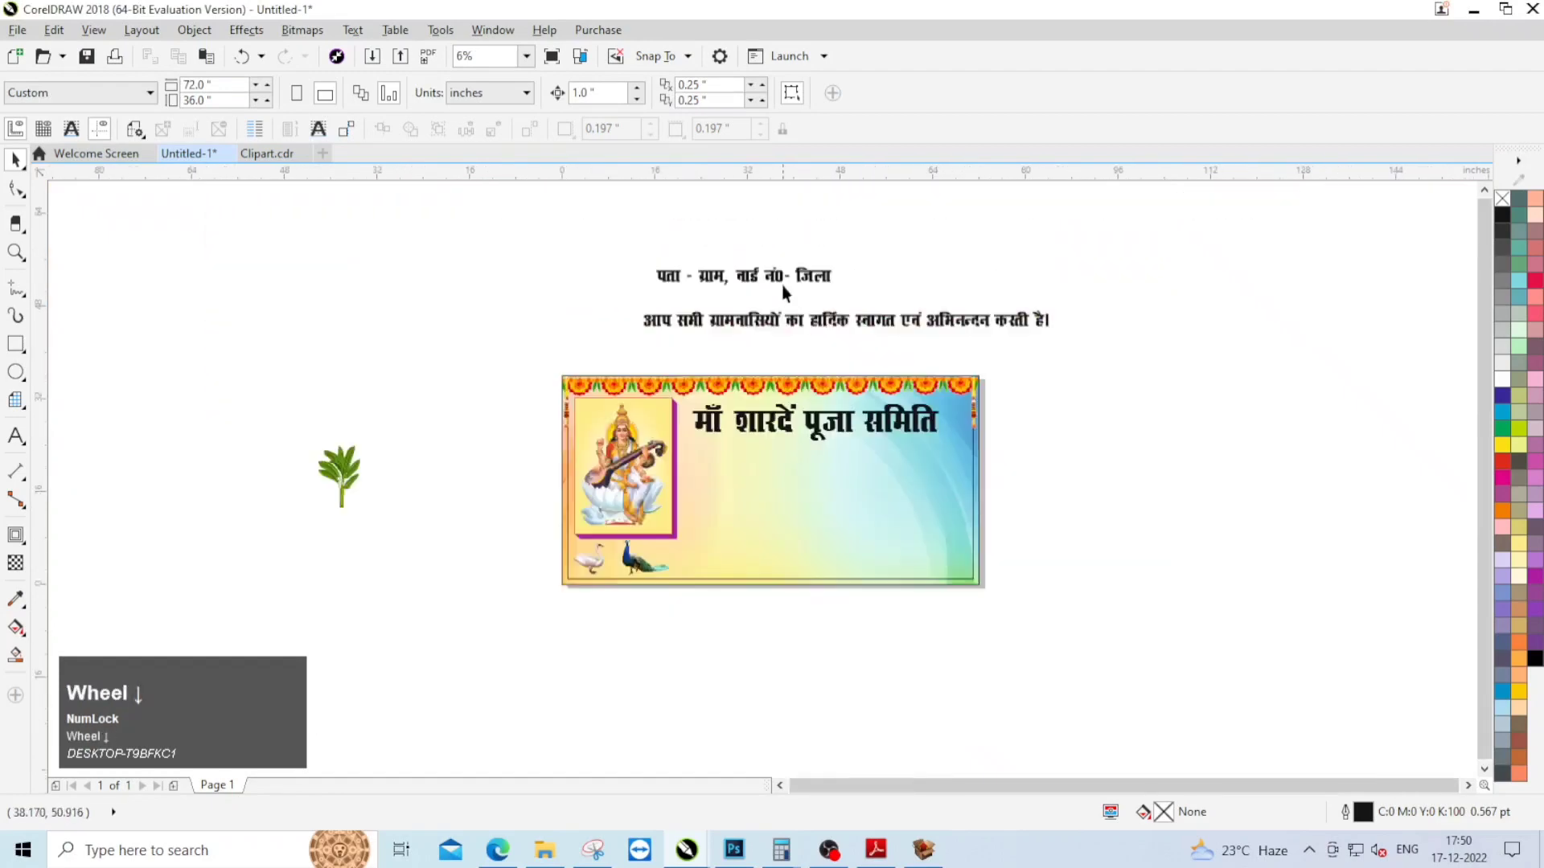
Step: Place the address line under the banner heading and set its font to BHARTIYA HINDI_120
{"action": "left_click", "coordinate": [773, 275]}
{"action": "left_click_drag", "start_coordinate": [773, 275], "coordinate": [857, 458]}
{"action": "scroll", "coordinate": [858, 457], "scroll_direction": "up", "scroll_amount": 1}
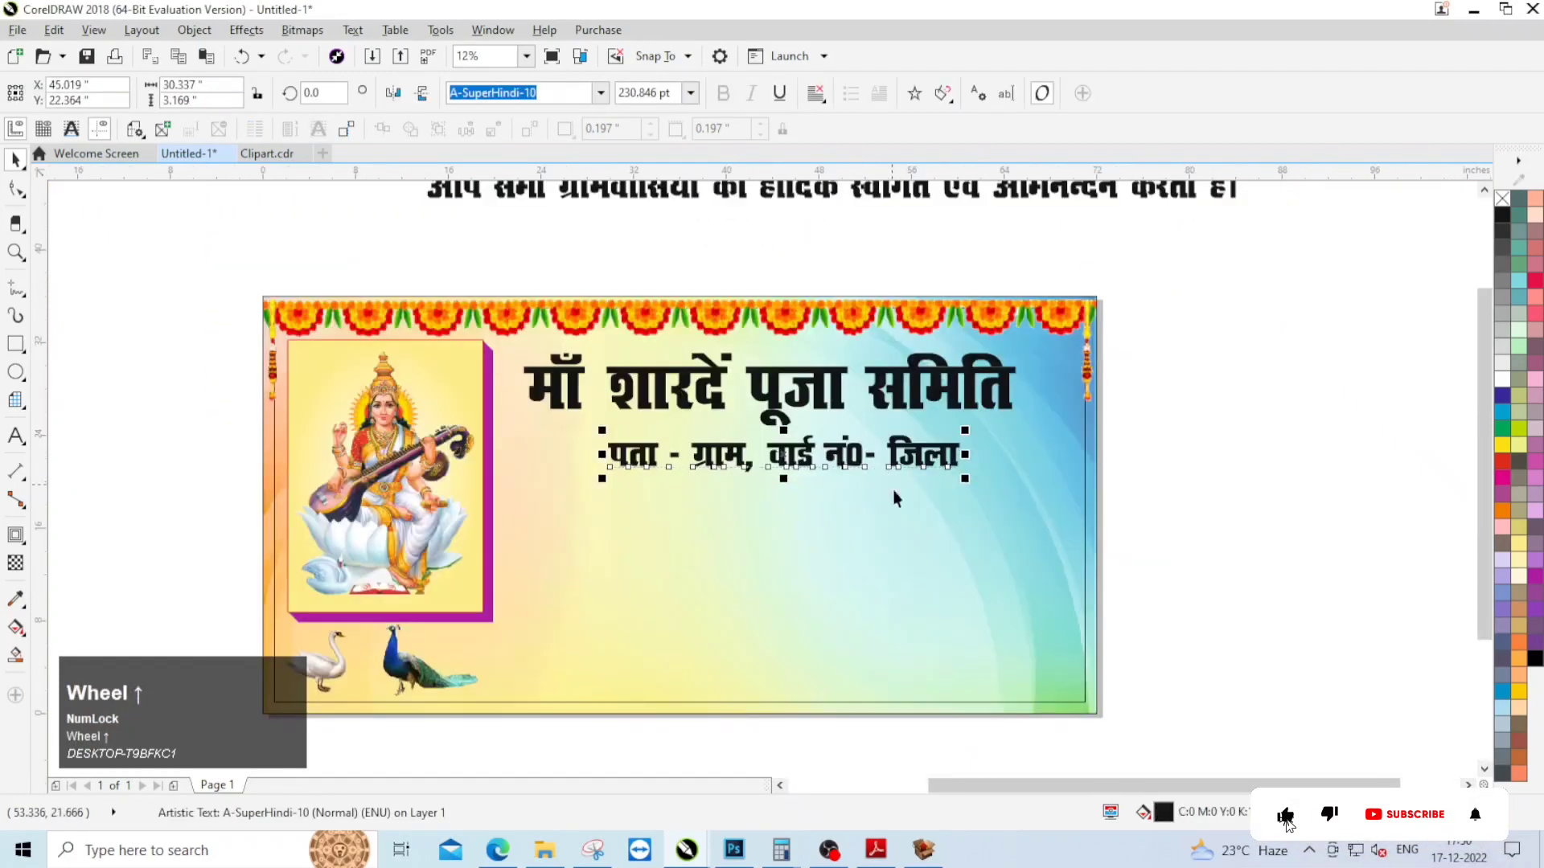
{"action": "type", "text": "BHARTIYA HINDI_211"}
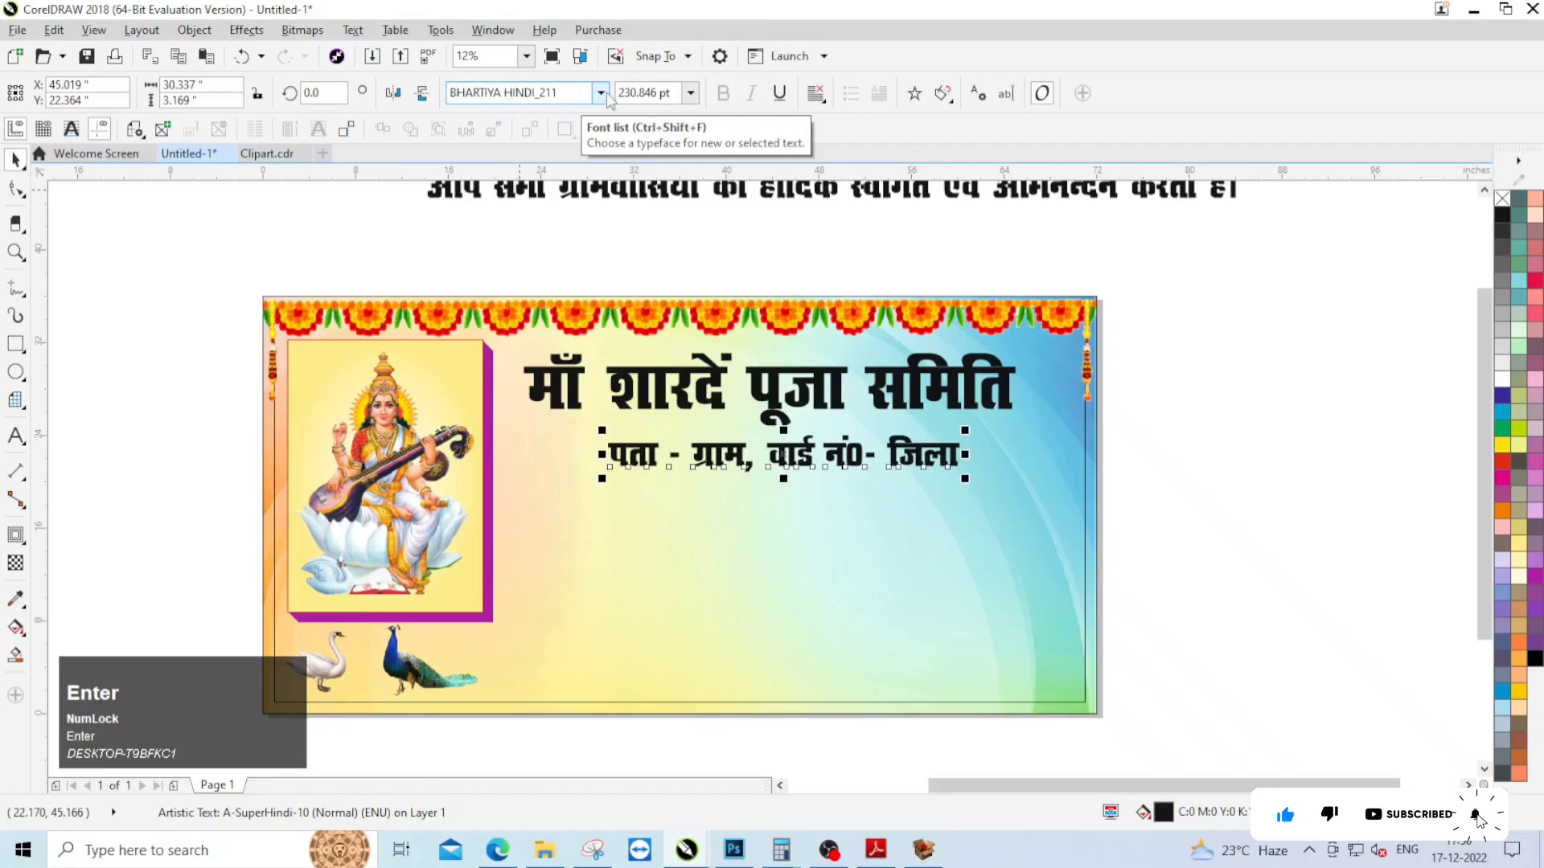
{"action": "left_click", "coordinate": [601, 93]}
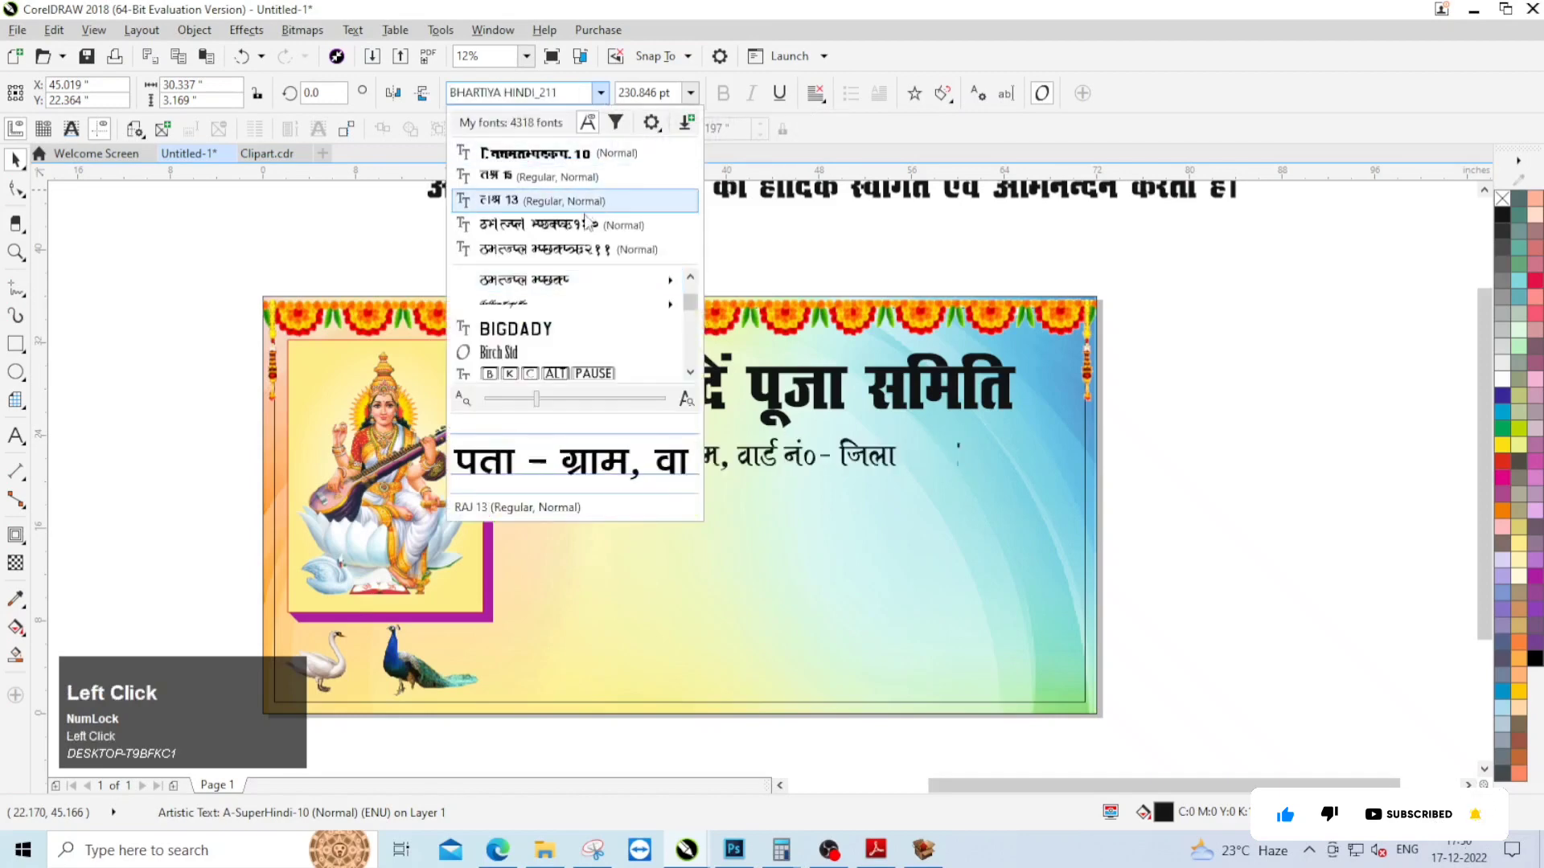
{"action": "left_click", "coordinate": [555, 201]}
{"action": "scroll", "coordinate": [813, 454], "scroll_direction": "up", "scroll_amount": 1}
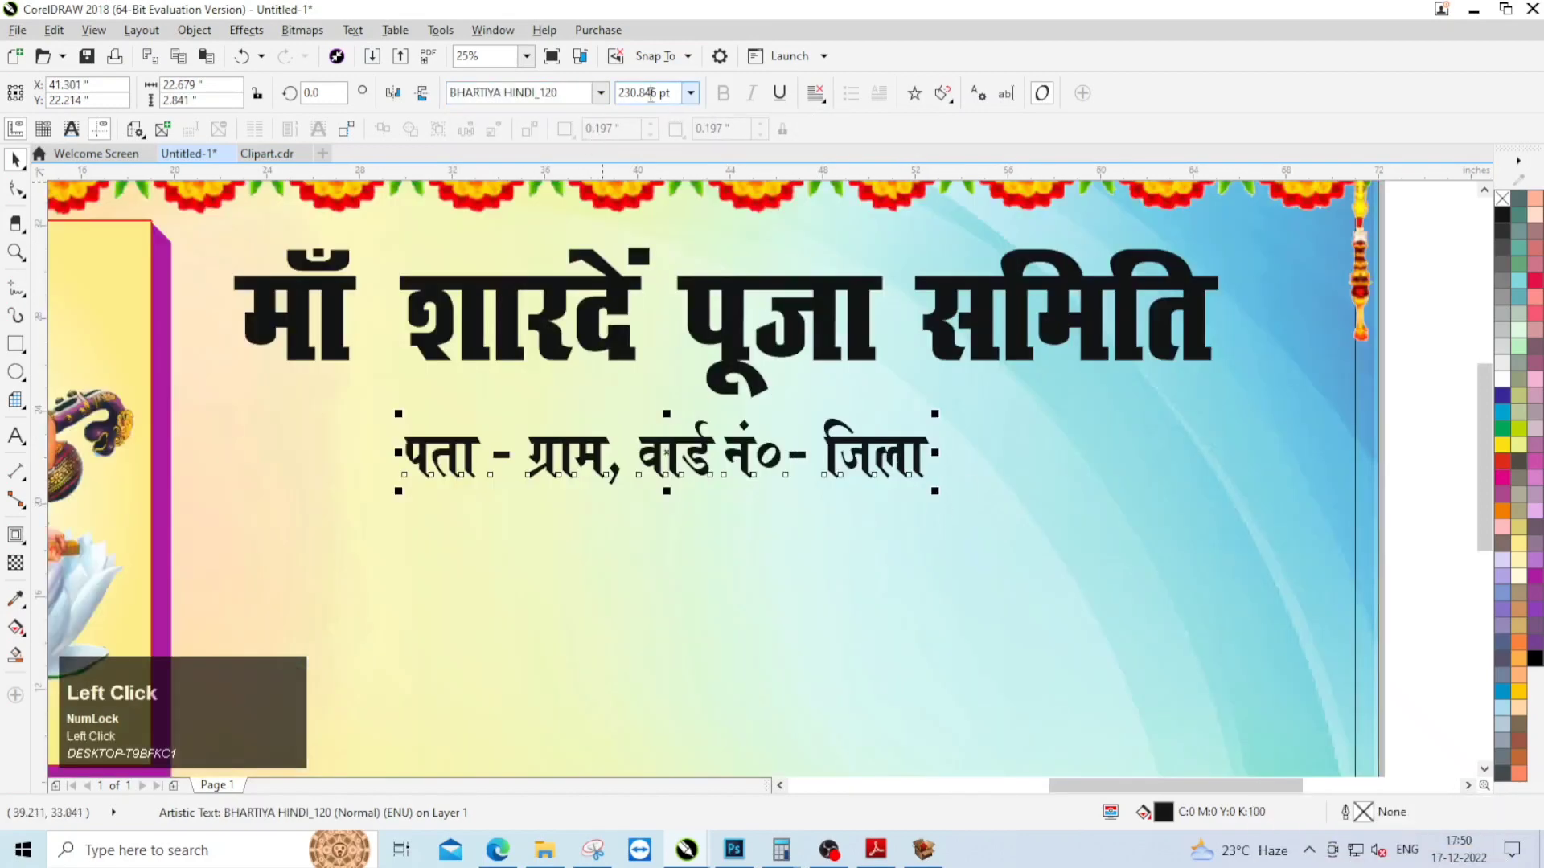
Step: Set the address line's font size to 180 pt and centre it horizontally under the heading
{"action": "type", "text": "180"}
{"action": "key", "text": "Return"}
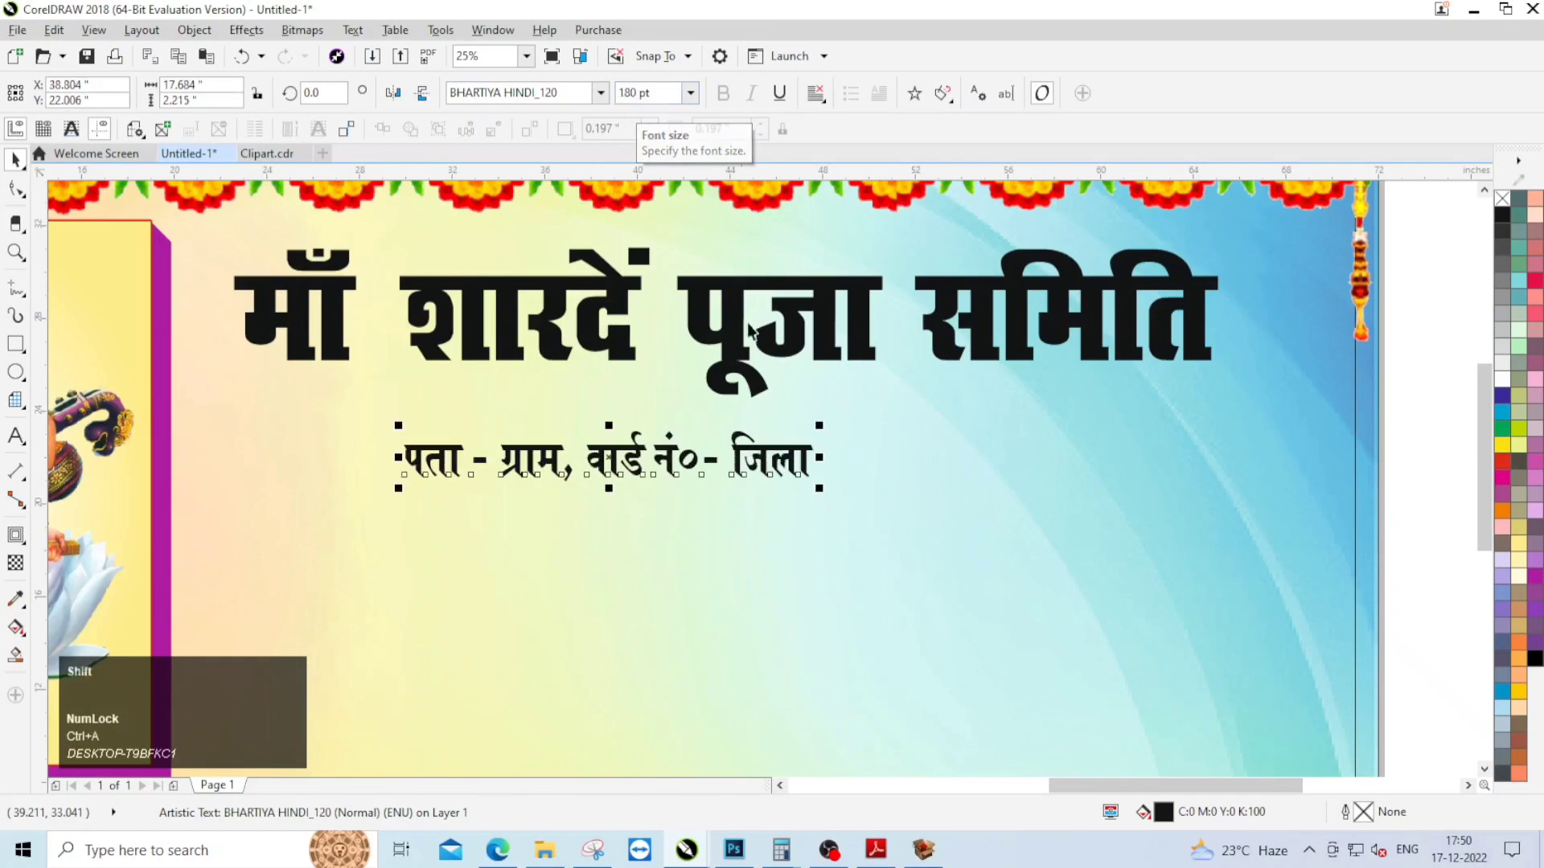
{"action": "left_click", "coordinate": [748, 305], "text": "shift"}
{"action": "key", "text": "c"}
{"action": "scroll", "coordinate": [1035, 443], "scroll_direction": "down", "scroll_amount": 3}
Step: Move the welcome sentence below the address line, break it into two lines after "का" and centre-align it
{"action": "left_click", "coordinate": [803, 257]}
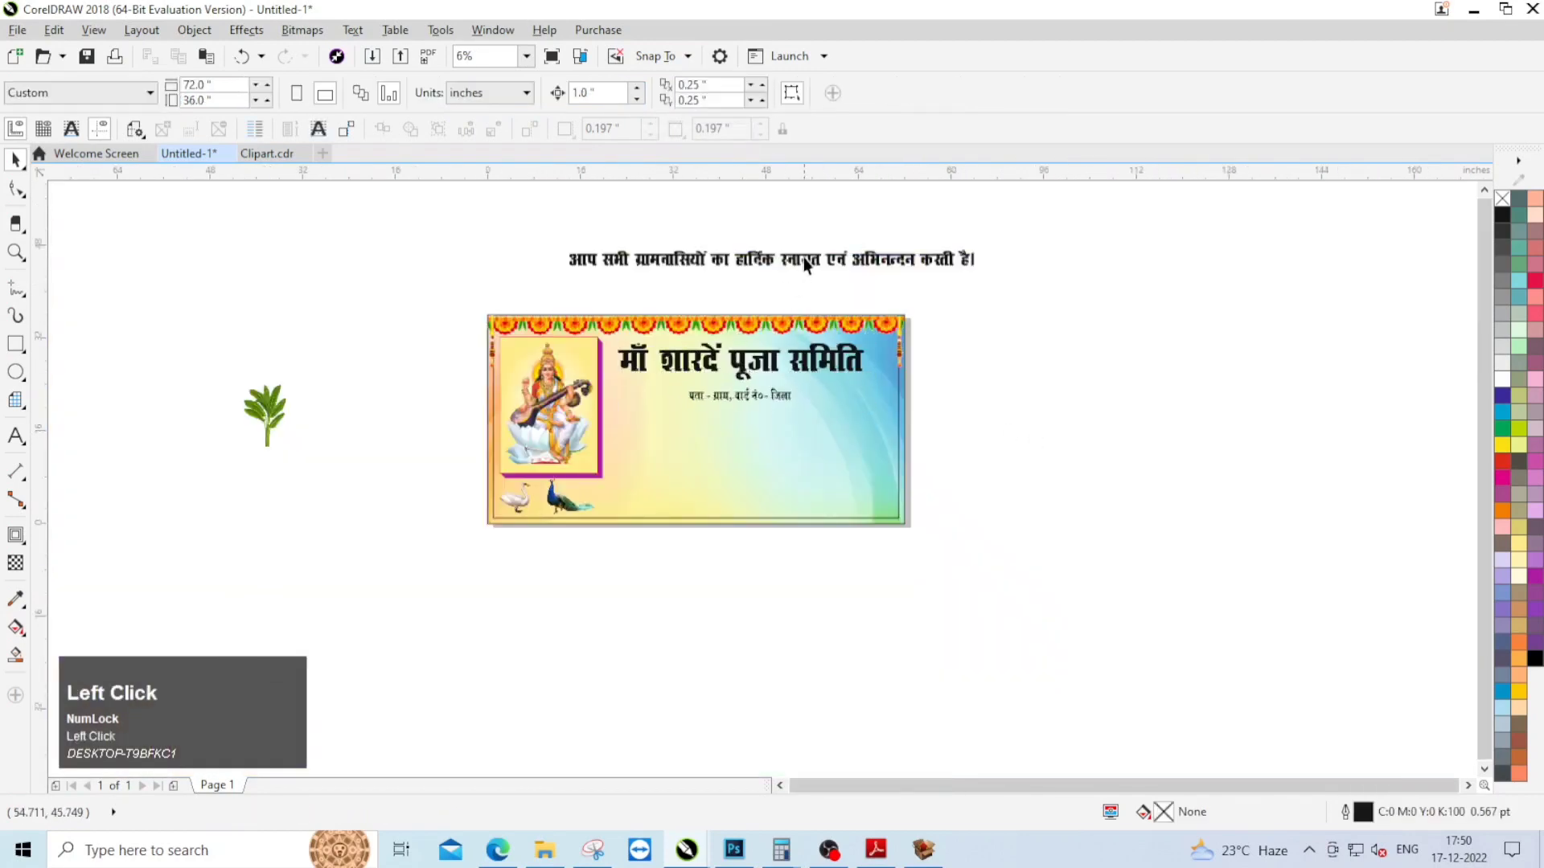
{"action": "scroll", "coordinate": [804, 258], "scroll_direction": "up", "scroll_amount": 2}
{"action": "left_click_drag", "start_coordinate": [803, 259], "coordinate": [787, 584]}
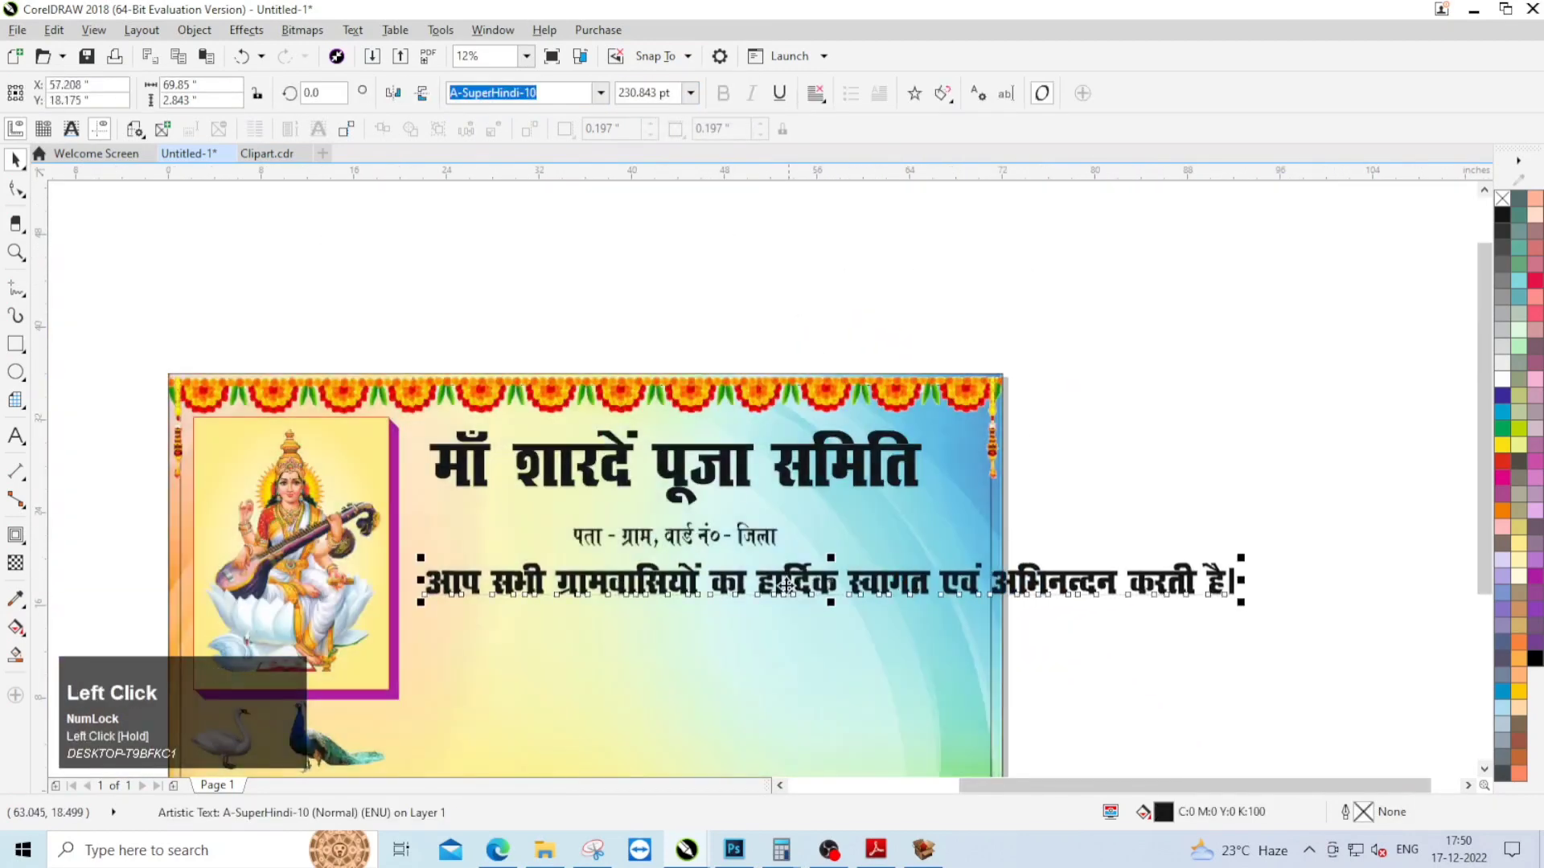
{"action": "key", "text": "Return"}
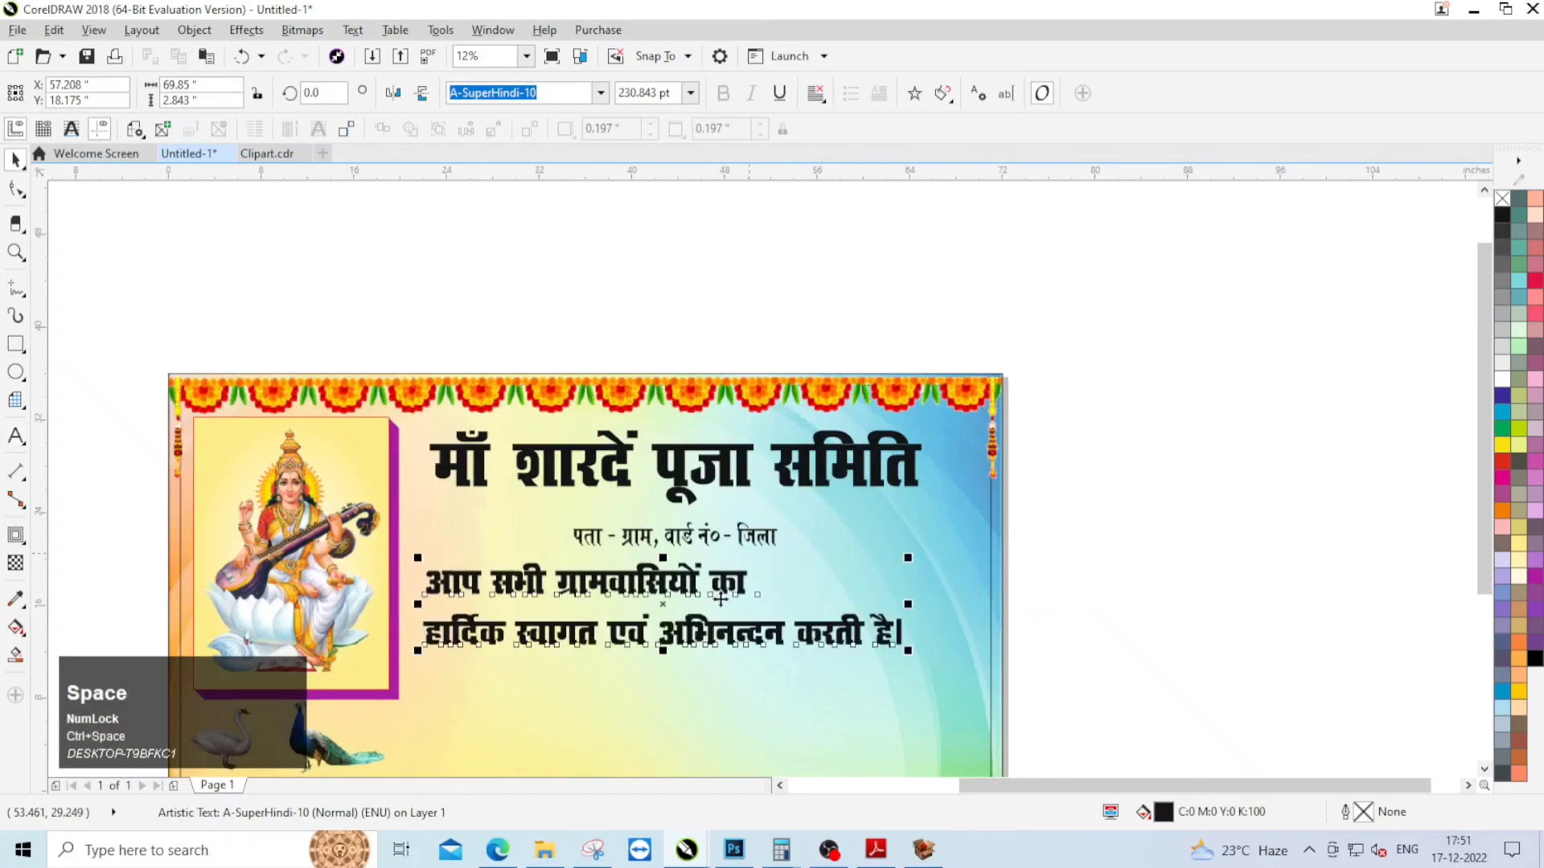
{"action": "key", "text": "ctrl+e"}
Step: Enlarge the two-line welcome text proportionally to about 43.3 inches wide
{"action": "scroll", "coordinate": [953, 509], "scroll_direction": "down", "scroll_amount": 1}
{"action": "scroll", "coordinate": [954, 509], "scroll_direction": "up", "scroll_amount": 1}
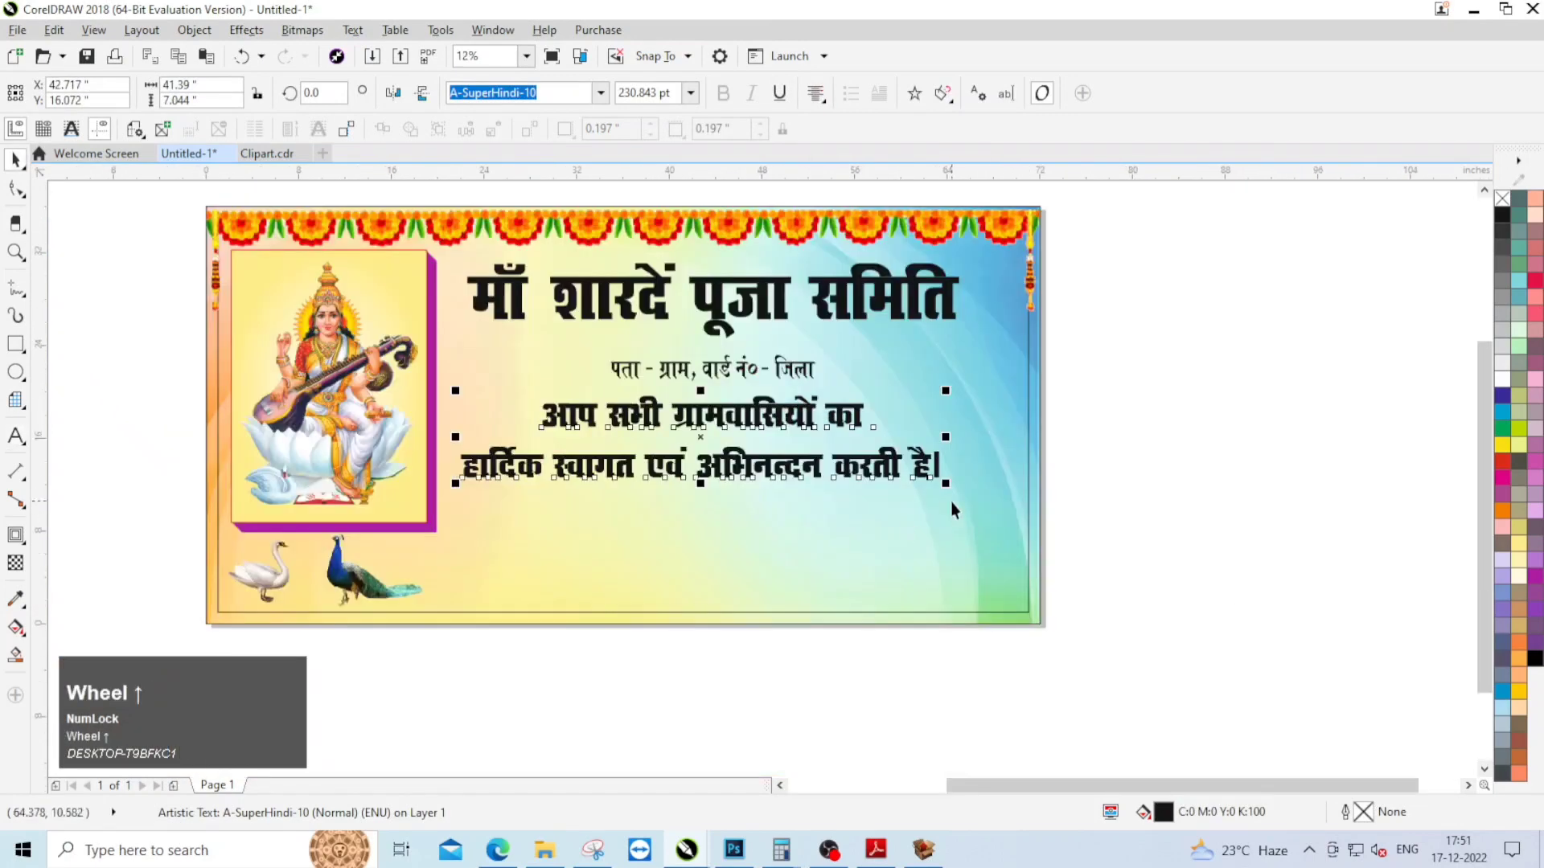
{"action": "left_click_drag", "start_coordinate": [967, 498], "coordinate": [970, 500]}
{"action": "key", "text": "Escape"}
Step: Move the banana plant beside the banner's right edge and crop away its right half at the stem
{"action": "scroll", "coordinate": [704, 400], "scroll_direction": "down", "scroll_amount": 1}
{"action": "left_click_drag", "start_coordinate": [241, 410], "coordinate": [958, 468]}
{"action": "scroll", "coordinate": [957, 468], "scroll_direction": "up", "scroll_amount": 2}
{"action": "left_click", "coordinate": [16, 189]}
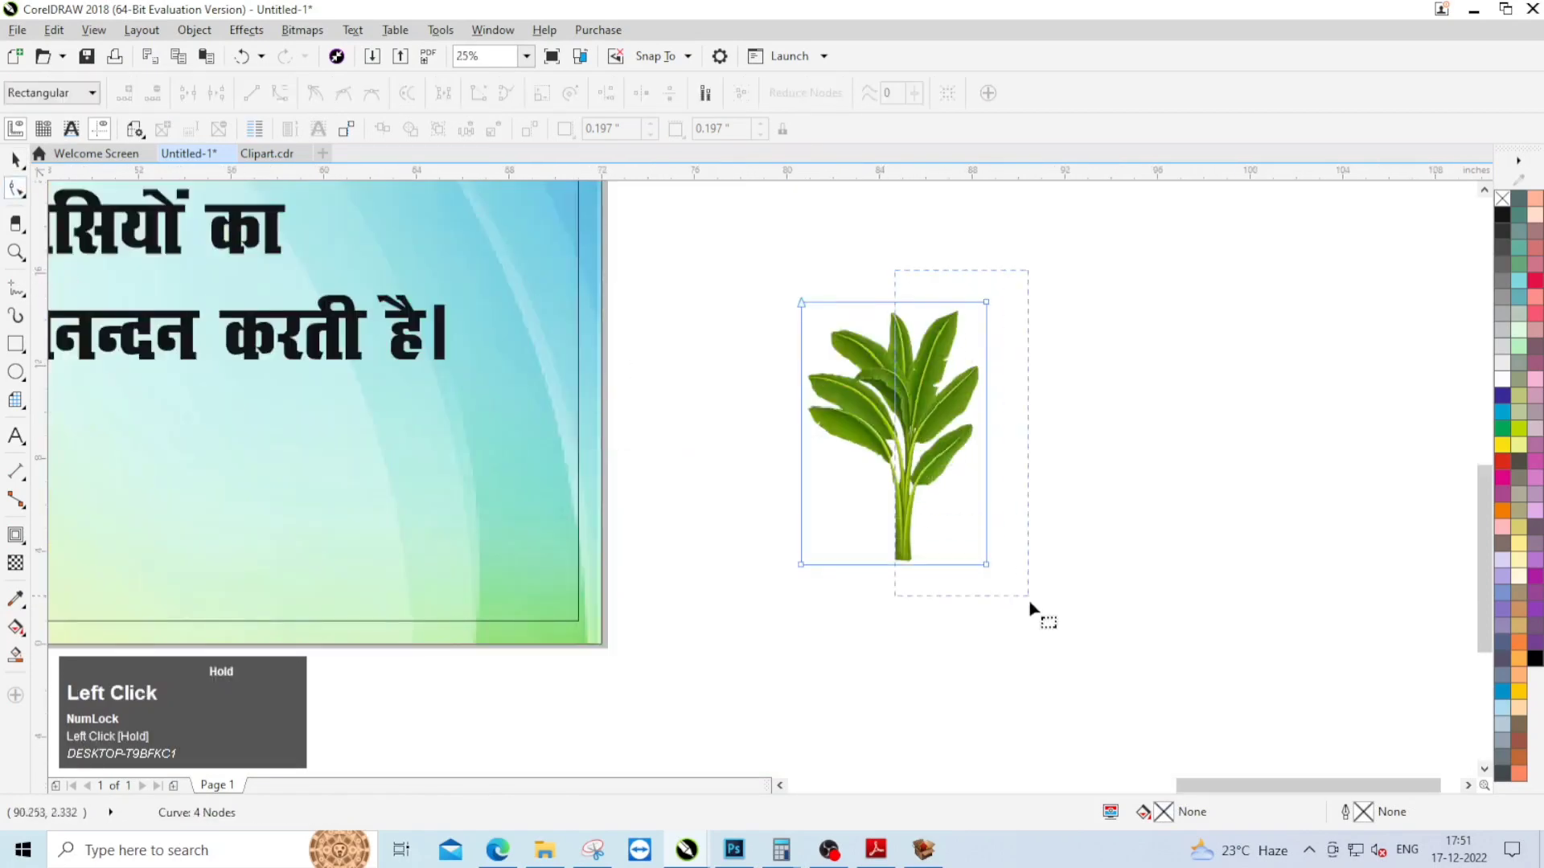
{"action": "left_click_drag", "start_coordinate": [987, 565], "coordinate": [911, 565]}
{"action": "key", "text": "ctrl+space"}
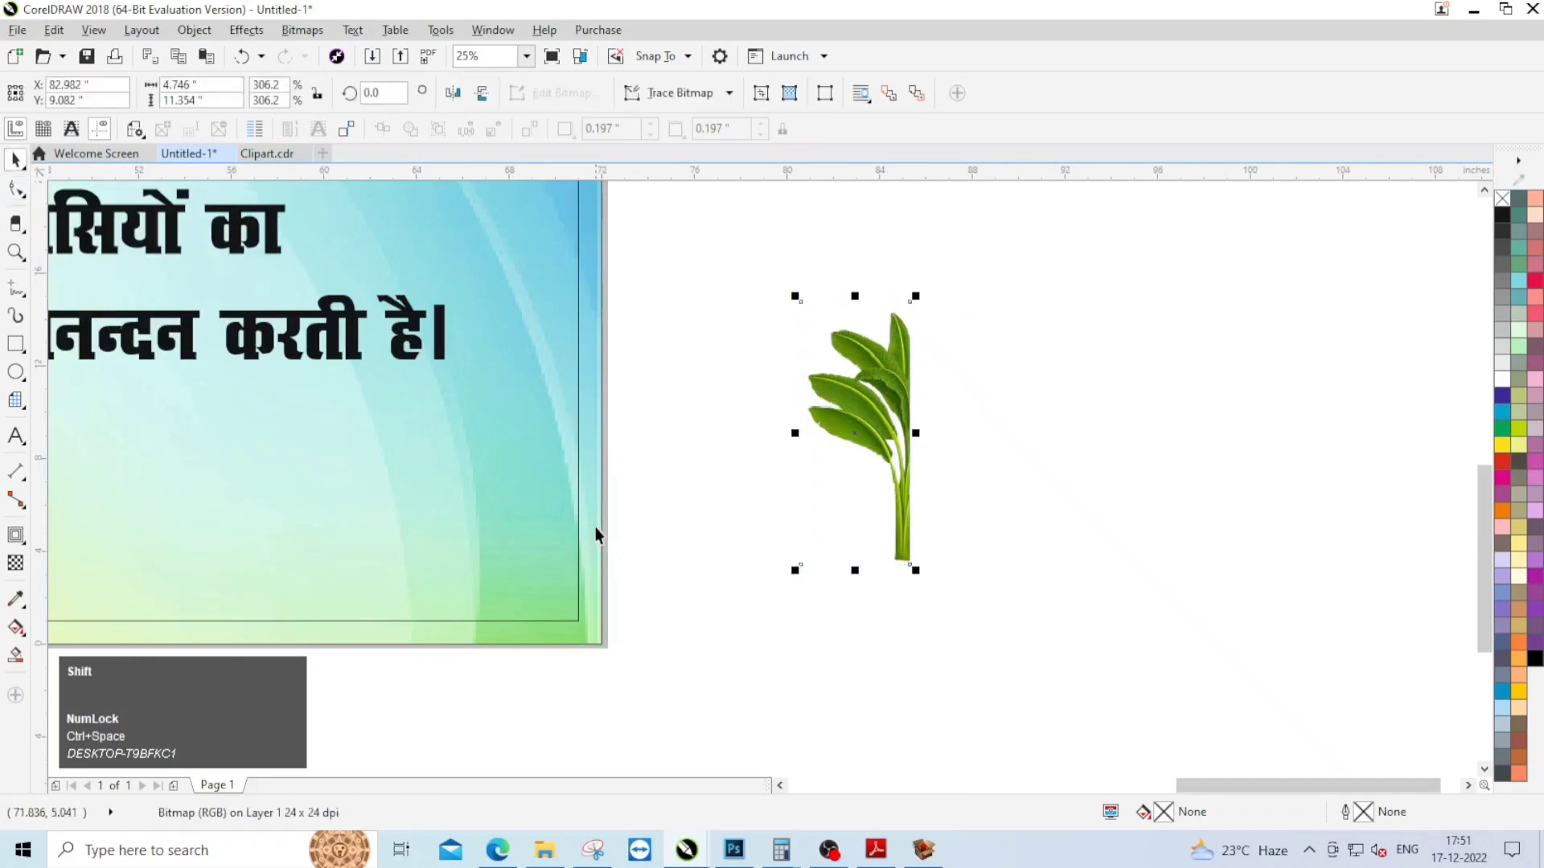
Step: Align the cropped banana plant with the right and bottom edges of the banner background
{"action": "left_click", "coordinate": [597, 526], "text": "shift"}
{"action": "key", "text": "r"}
{"action": "key", "text": "b"}
{"action": "left_click", "coordinate": [836, 524]}
{"action": "scroll", "coordinate": [836, 531], "scroll_direction": "down", "scroll_amount": 3}
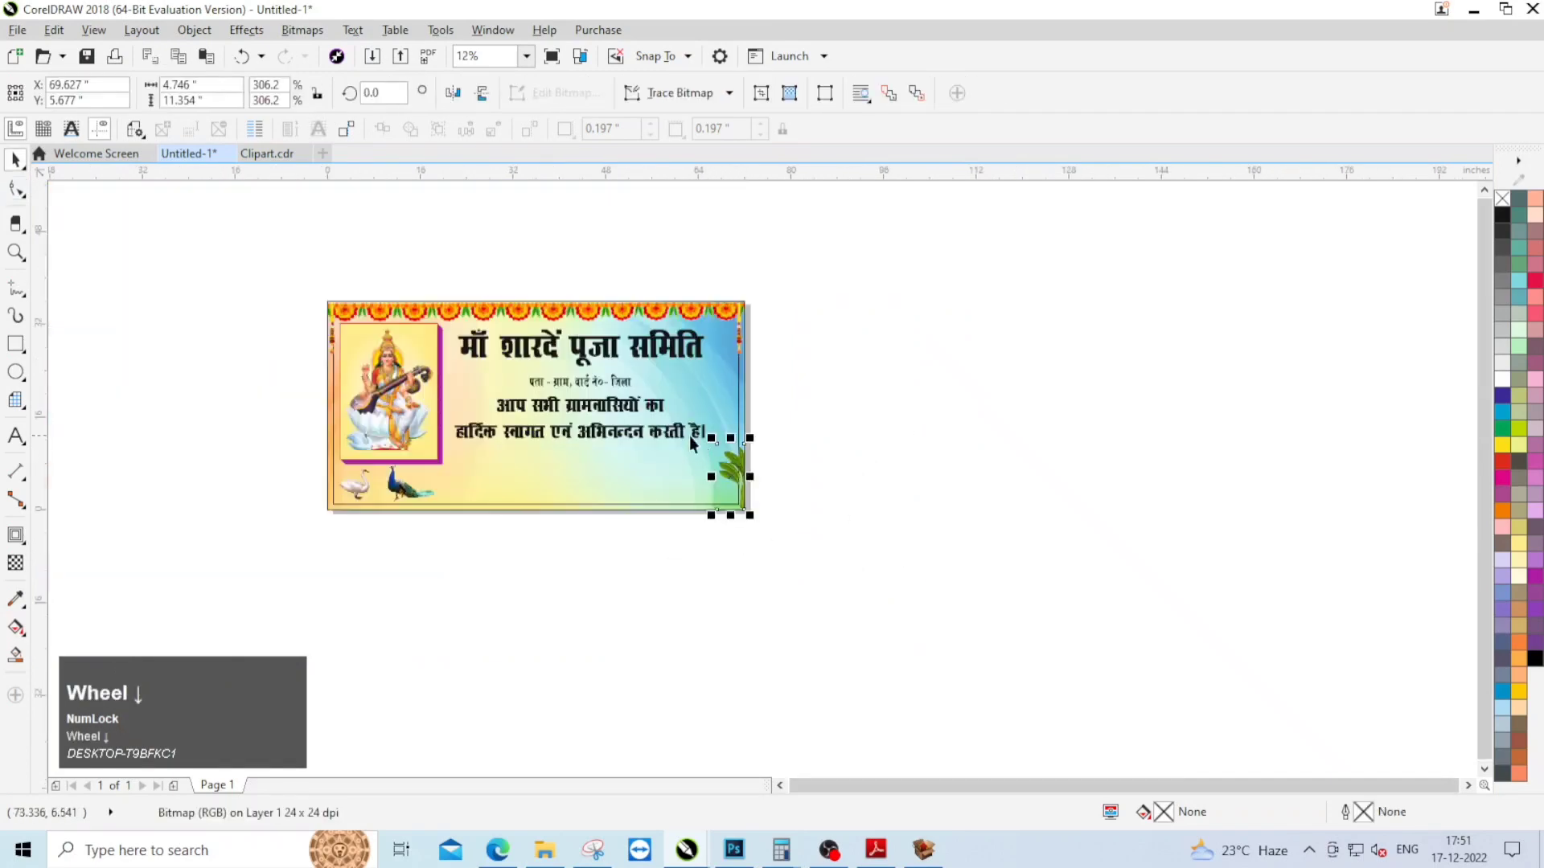
Step: Enlarge the banana plant proportionally from the banner's lower-right corner
{"action": "scroll", "coordinate": [688, 436], "scroll_direction": "up", "scroll_amount": 2}
{"action": "left_click_drag", "start_coordinate": [735, 448], "coordinate": [622, 290]}
{"action": "left_click", "coordinate": [948, 434]}
{"action": "scroll", "coordinate": [948, 433], "scroll_direction": "down", "scroll_amount": 1}
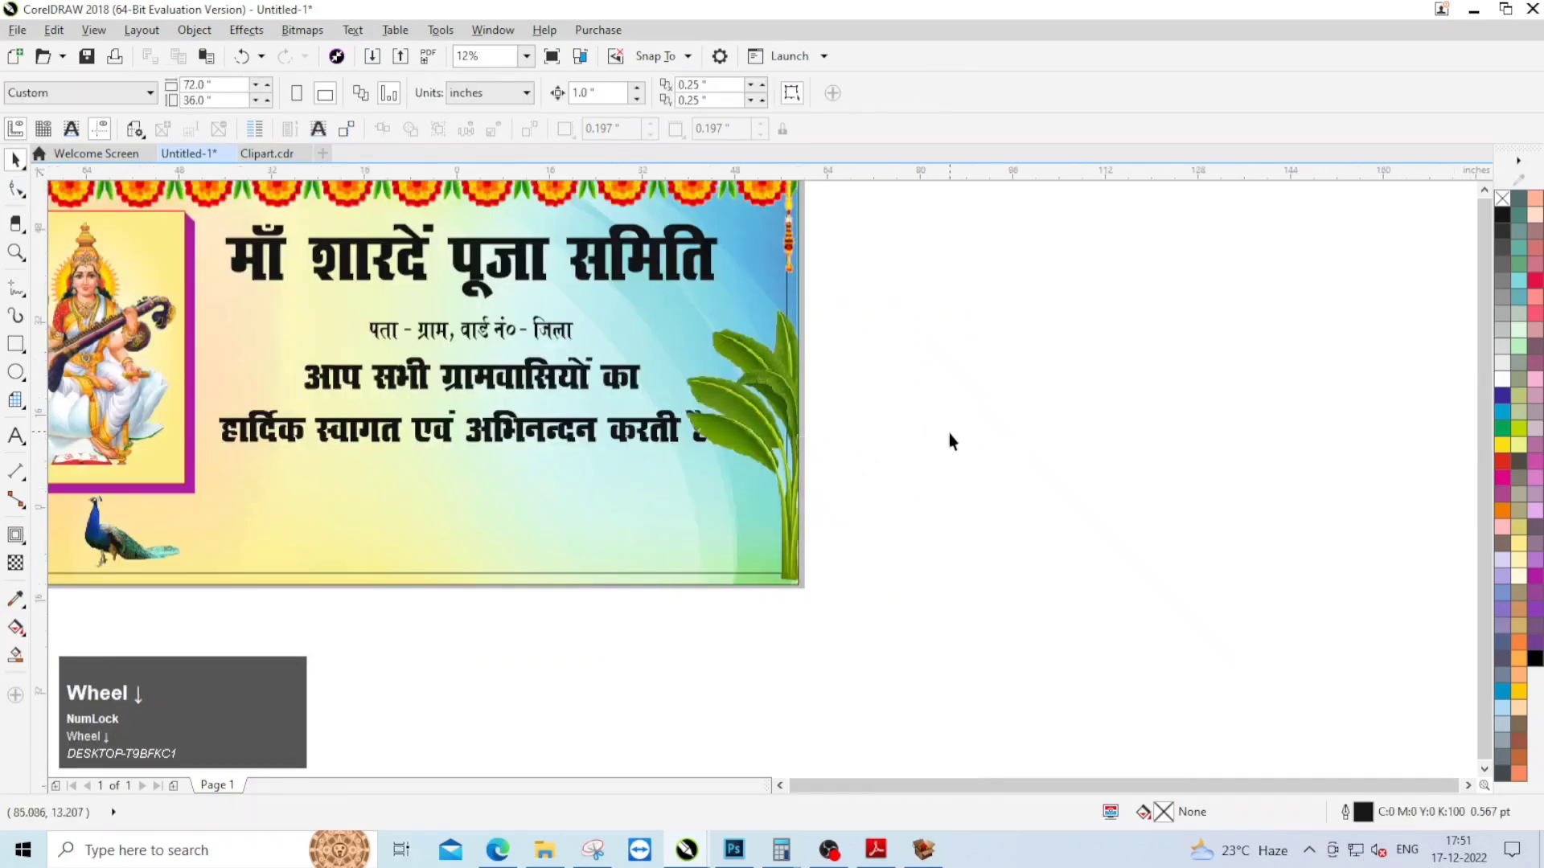
Step: Bring the address line and welcome text to the front of the layer, above the banana plant
{"action": "scroll", "coordinate": [838, 445], "scroll_direction": "up", "scroll_amount": 1}
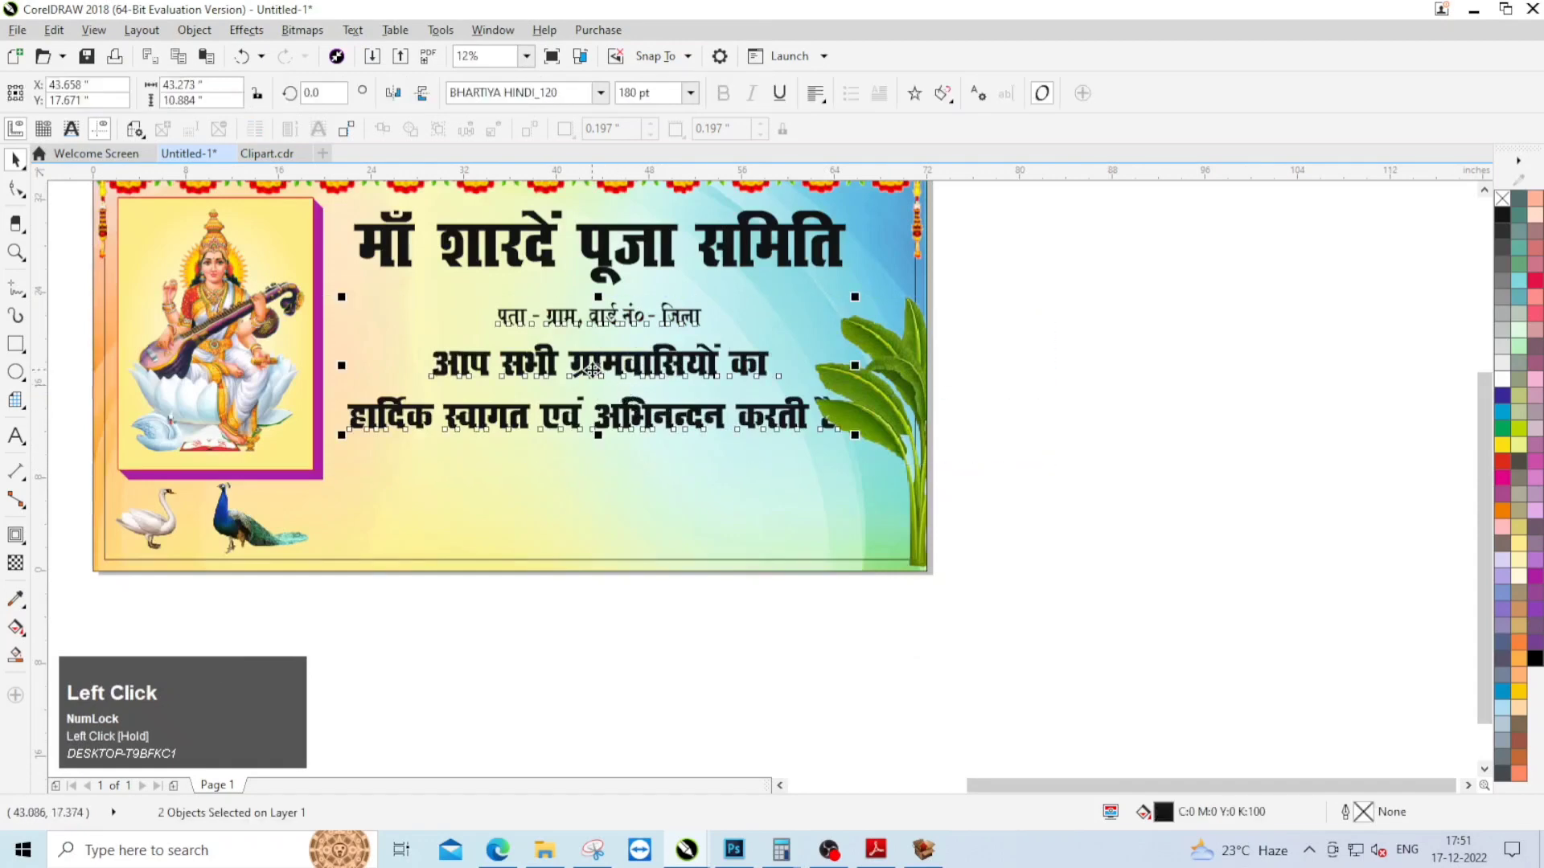
{"action": "right_click", "coordinate": [591, 426]}
{"action": "mouse_move", "coordinate": [673, 635]}
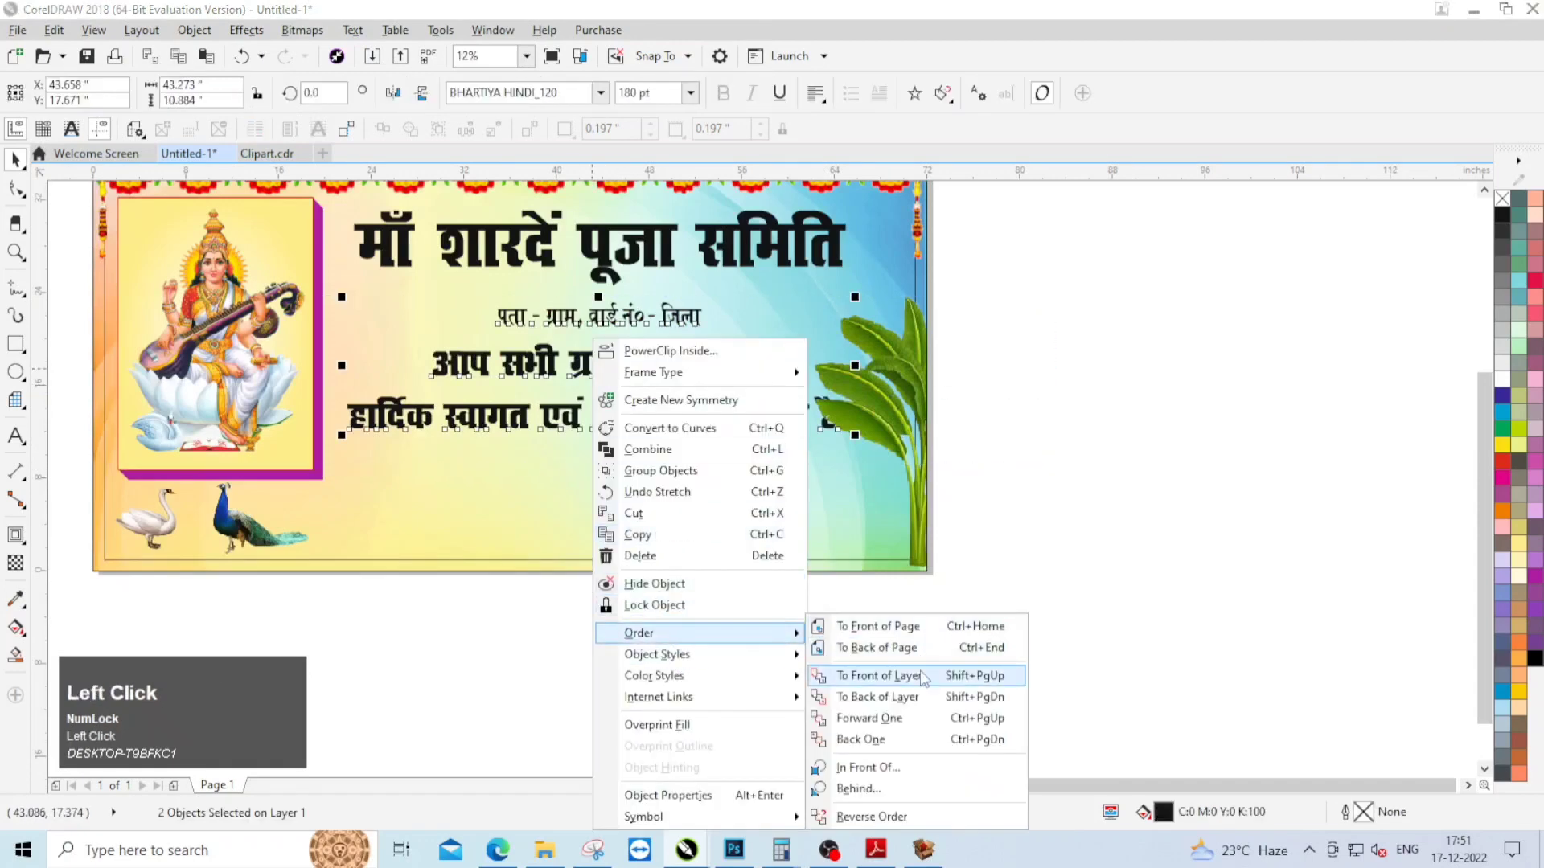
{"action": "left_click", "coordinate": [879, 676]}
{"action": "scroll", "coordinate": [770, 396], "scroll_direction": "down", "scroll_amount": 1}
{"action": "scroll", "coordinate": [770, 395], "scroll_direction": "up", "scroll_amount": 1}
Step: Draw a rectangle around the address line and widen it rightward to about 20.9 inches
{"action": "left_click", "coordinate": [770, 395]}
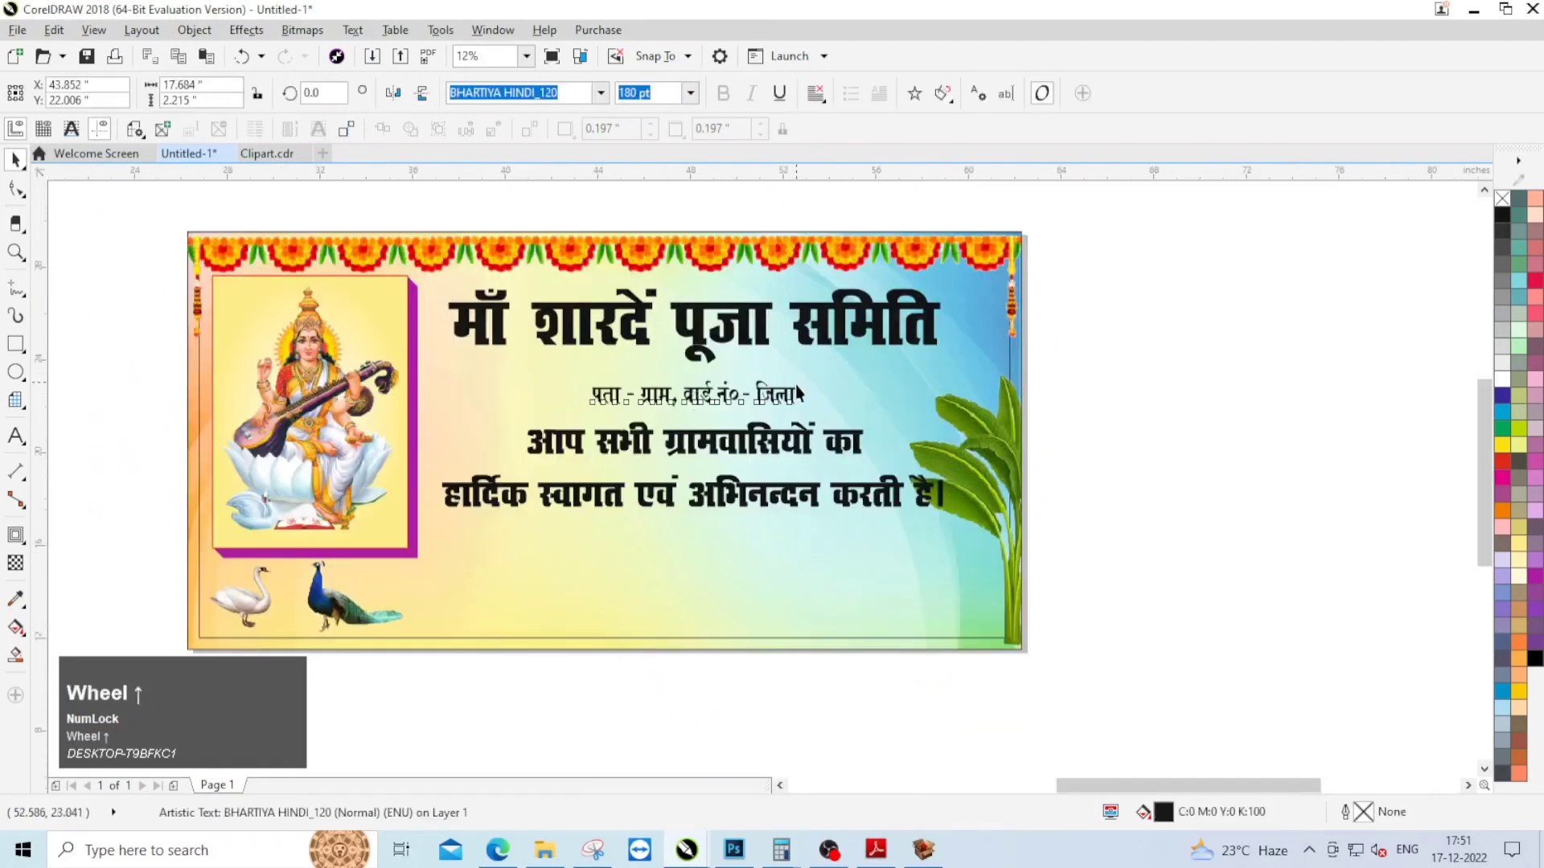
{"action": "scroll", "coordinate": [770, 396], "scroll_direction": "up", "scroll_amount": 1}
{"action": "left_click", "coordinate": [16, 344]}
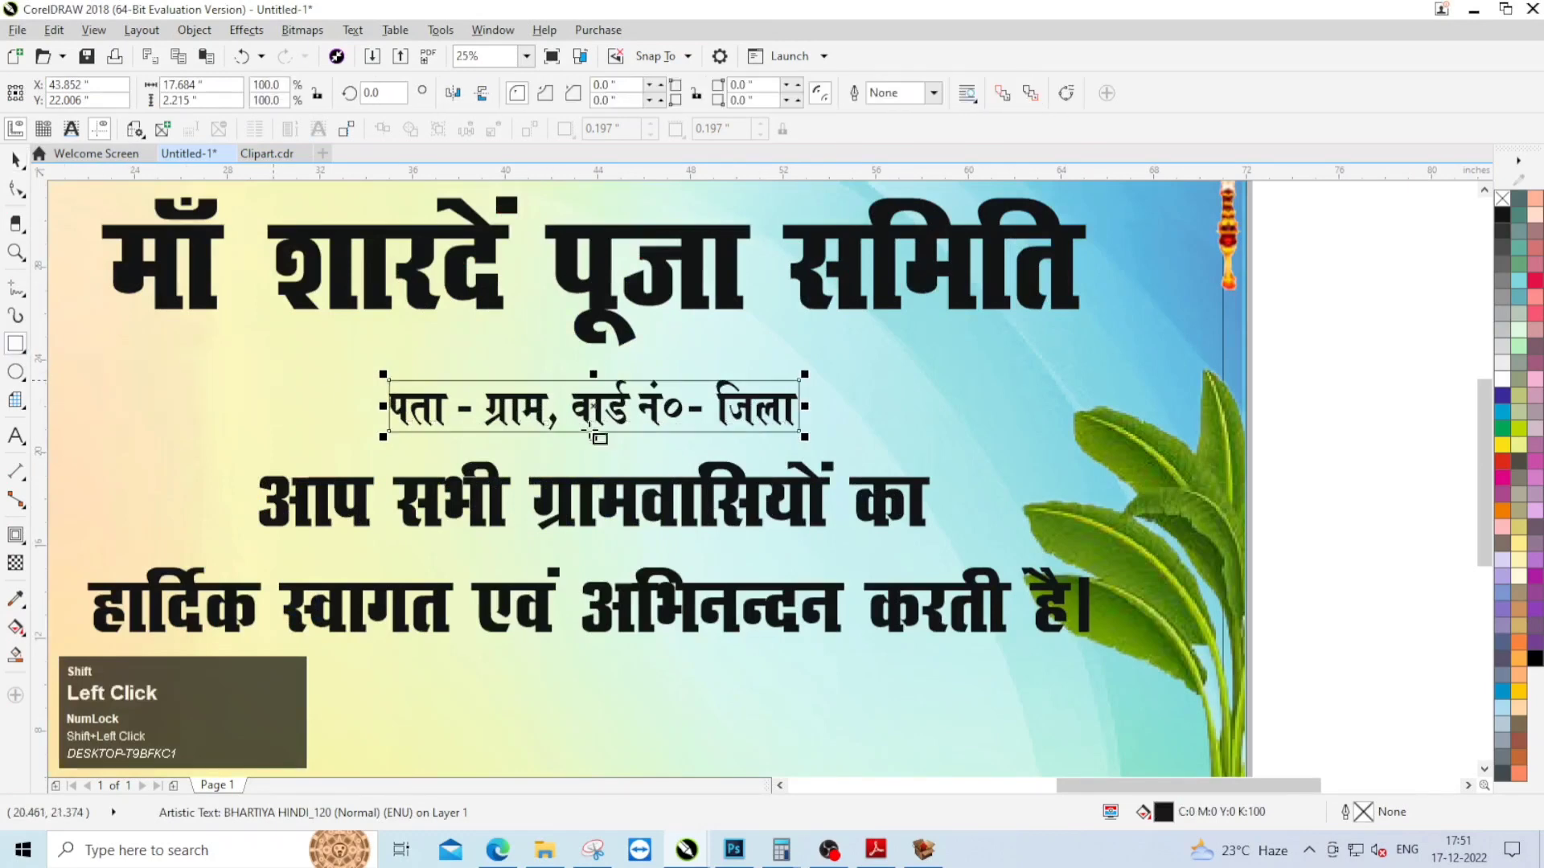
{"action": "left_click_drag", "start_coordinate": [808, 408], "coordinate": [876, 409]}
{"action": "scroll", "coordinate": [631, 432], "scroll_direction": "up", "scroll_amount": 1}
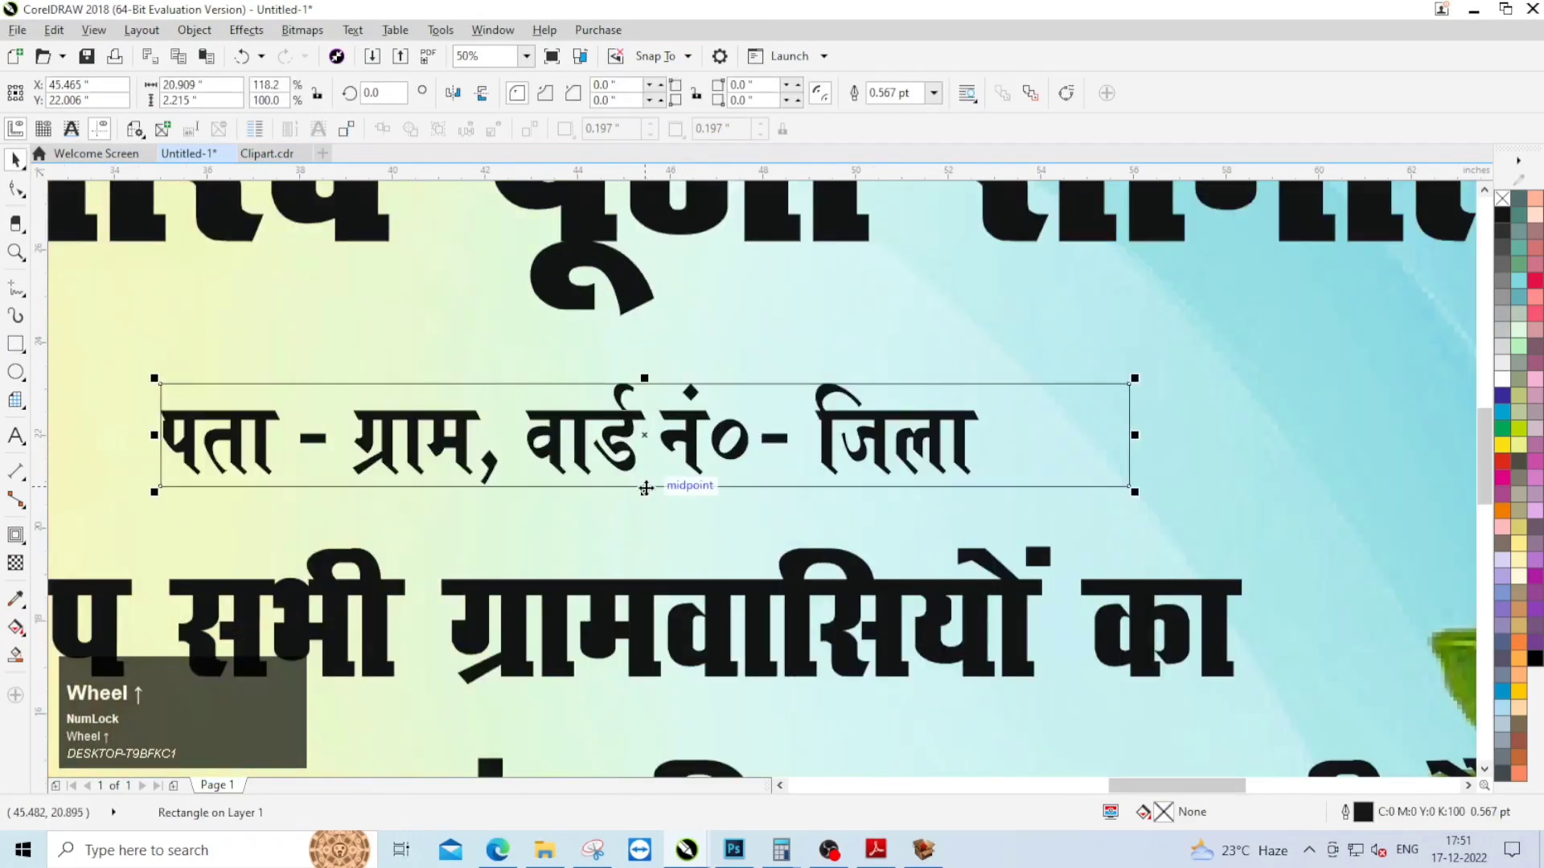
Step: Extend the address rectangle downward to about 2.4 inches high and round its lower-right corner to 1.0 inch
{"action": "left_click_drag", "start_coordinate": [630, 433], "coordinate": [631, 440]}
{"action": "left_click_drag", "start_coordinate": [646, 505], "coordinate": [645, 507]}
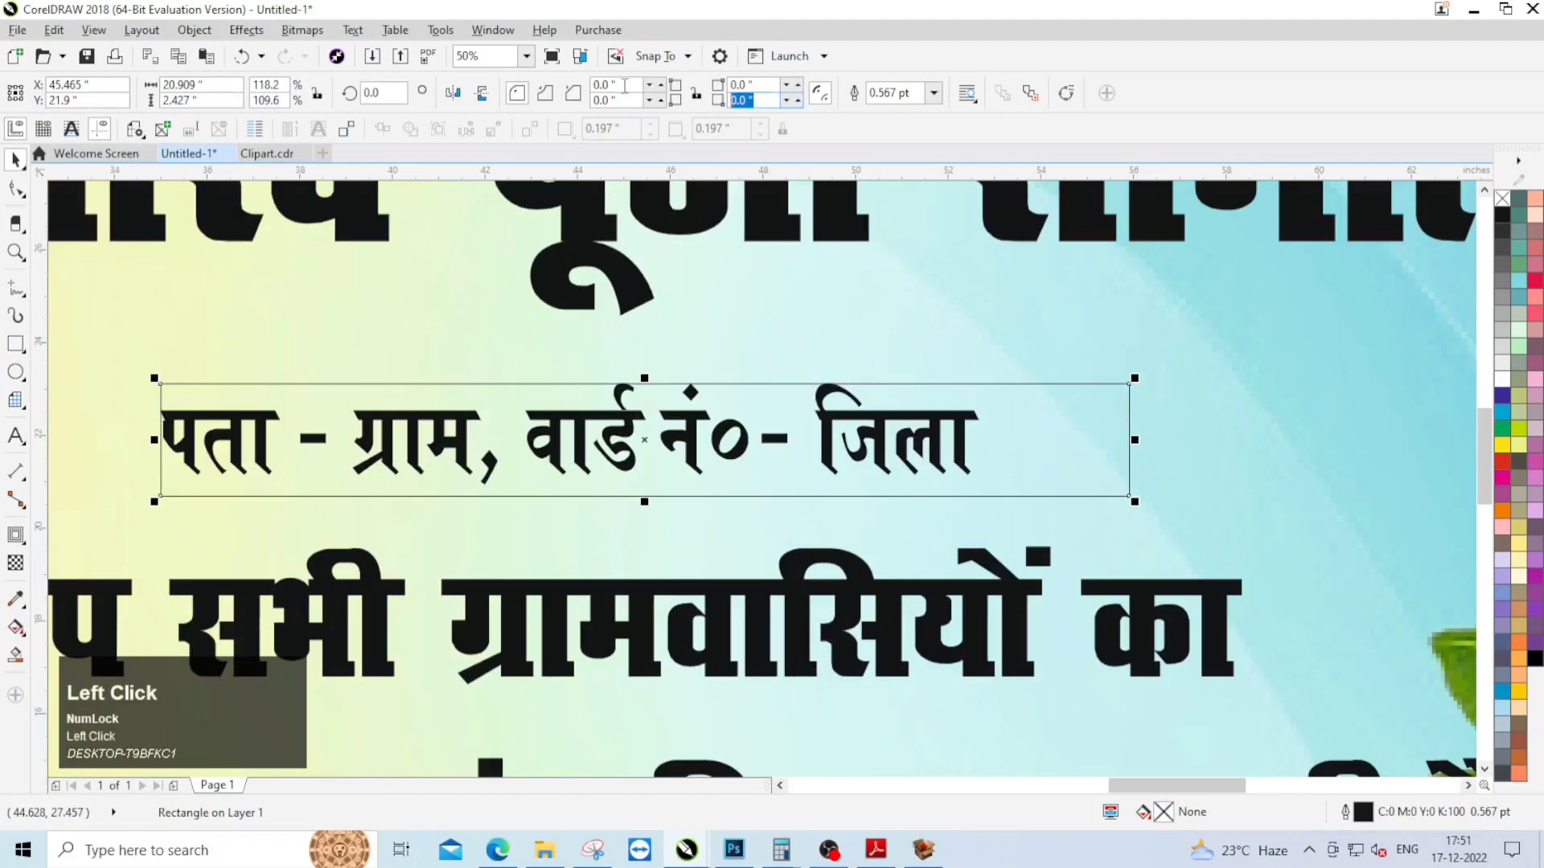
{"action": "scroll", "coordinate": [904, 369], "scroll_direction": "down", "scroll_amount": 5}
{"action": "left_click", "coordinate": [778, 415]}
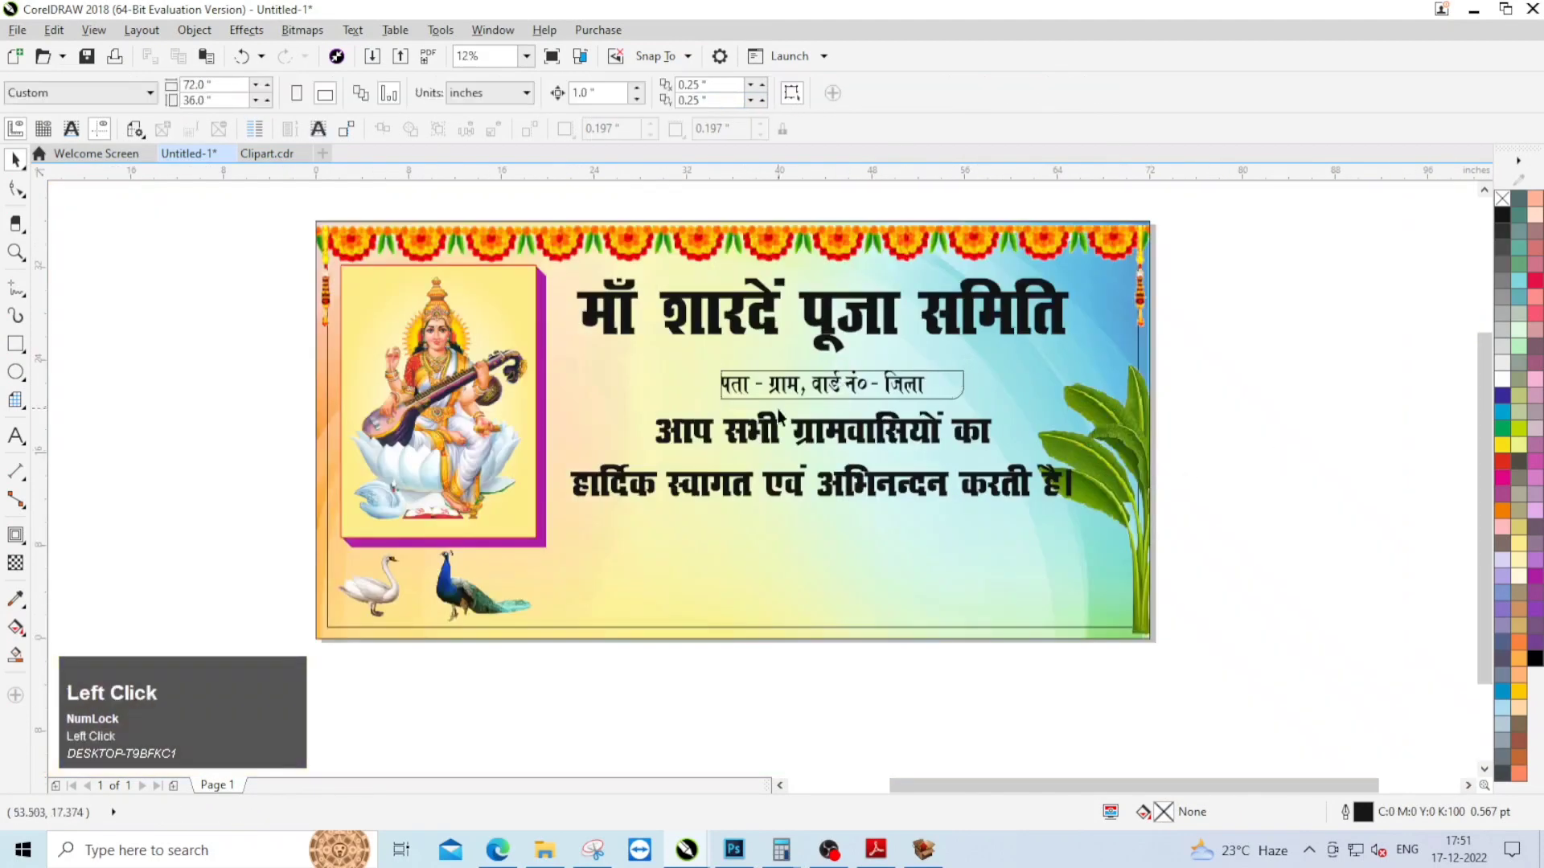
Step: Draw a circle about 2.4 inches in diameter centred on the address rectangle's left edge
{"action": "scroll", "coordinate": [778, 415], "scroll_direction": "up", "scroll_amount": 2}
{"action": "scroll", "coordinate": [764, 362], "scroll_direction": "up", "scroll_amount": 1}
{"action": "left_click_drag", "start_coordinate": [504, 304], "coordinate": [597, 414], "text": "ctrl"}
{"action": "key", "text": "space"}
{"action": "scroll", "coordinate": [555, 344], "scroll_direction": "up", "scroll_amount": 2}
{"action": "scroll", "coordinate": [613, 327], "scroll_direction": "down", "scroll_amount": 1}
{"action": "scroll", "coordinate": [810, 310], "scroll_direction": "up", "scroll_amount": 1}
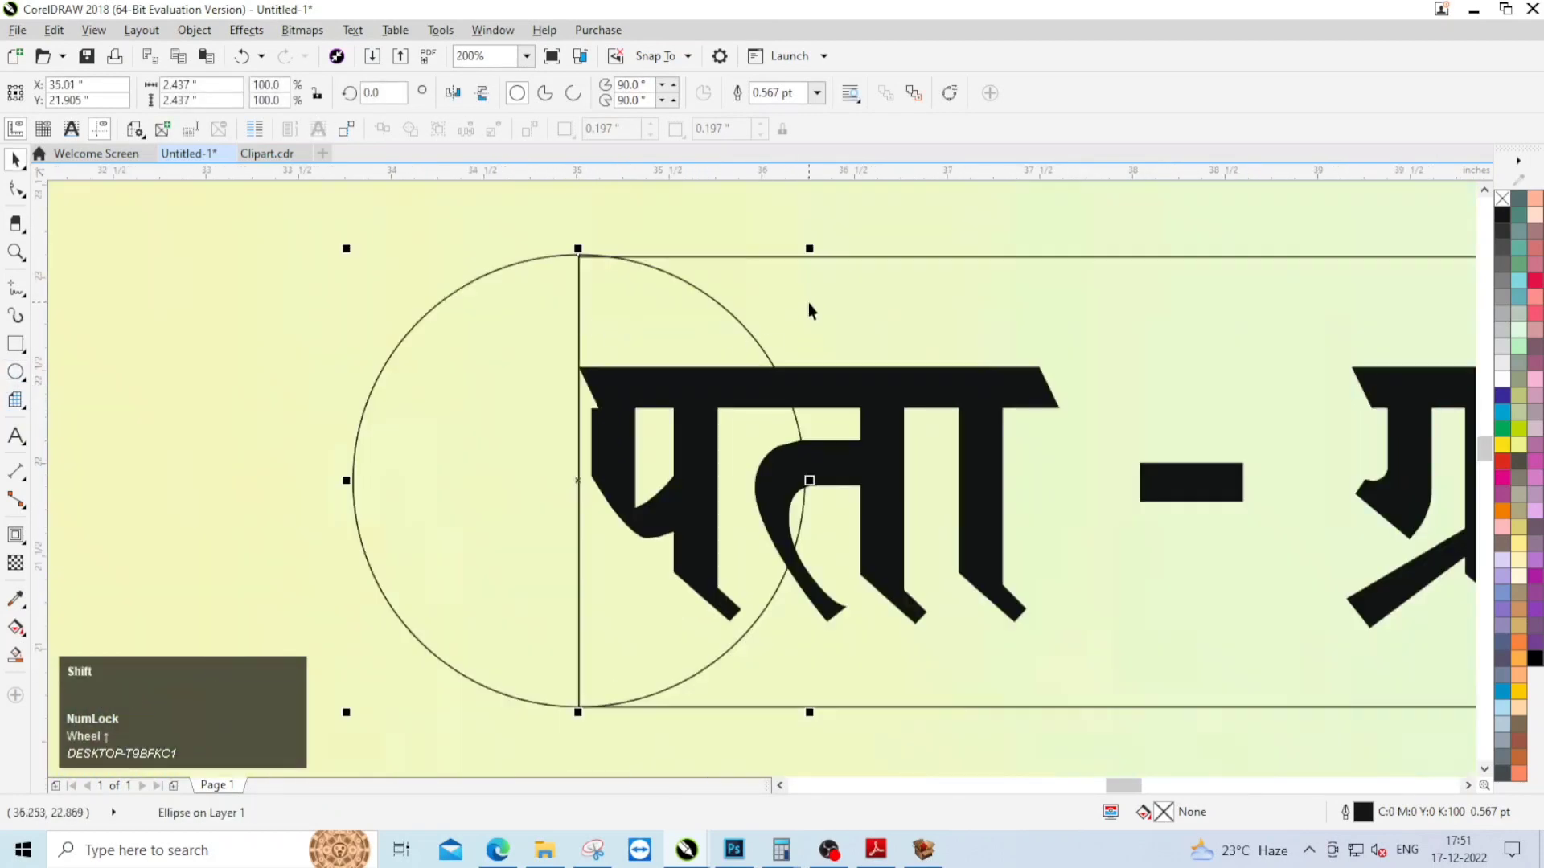
Step: Align the circle vertically with the centre of the address rectangle
{"action": "left_click", "coordinate": [924, 345], "text": "shift"}
{"action": "left_click", "coordinate": [675, 326]}
{"action": "left_click", "coordinate": [545, 269]}
{"action": "scroll", "coordinate": [545, 272], "scroll_direction": "down", "scroll_amount": 1}
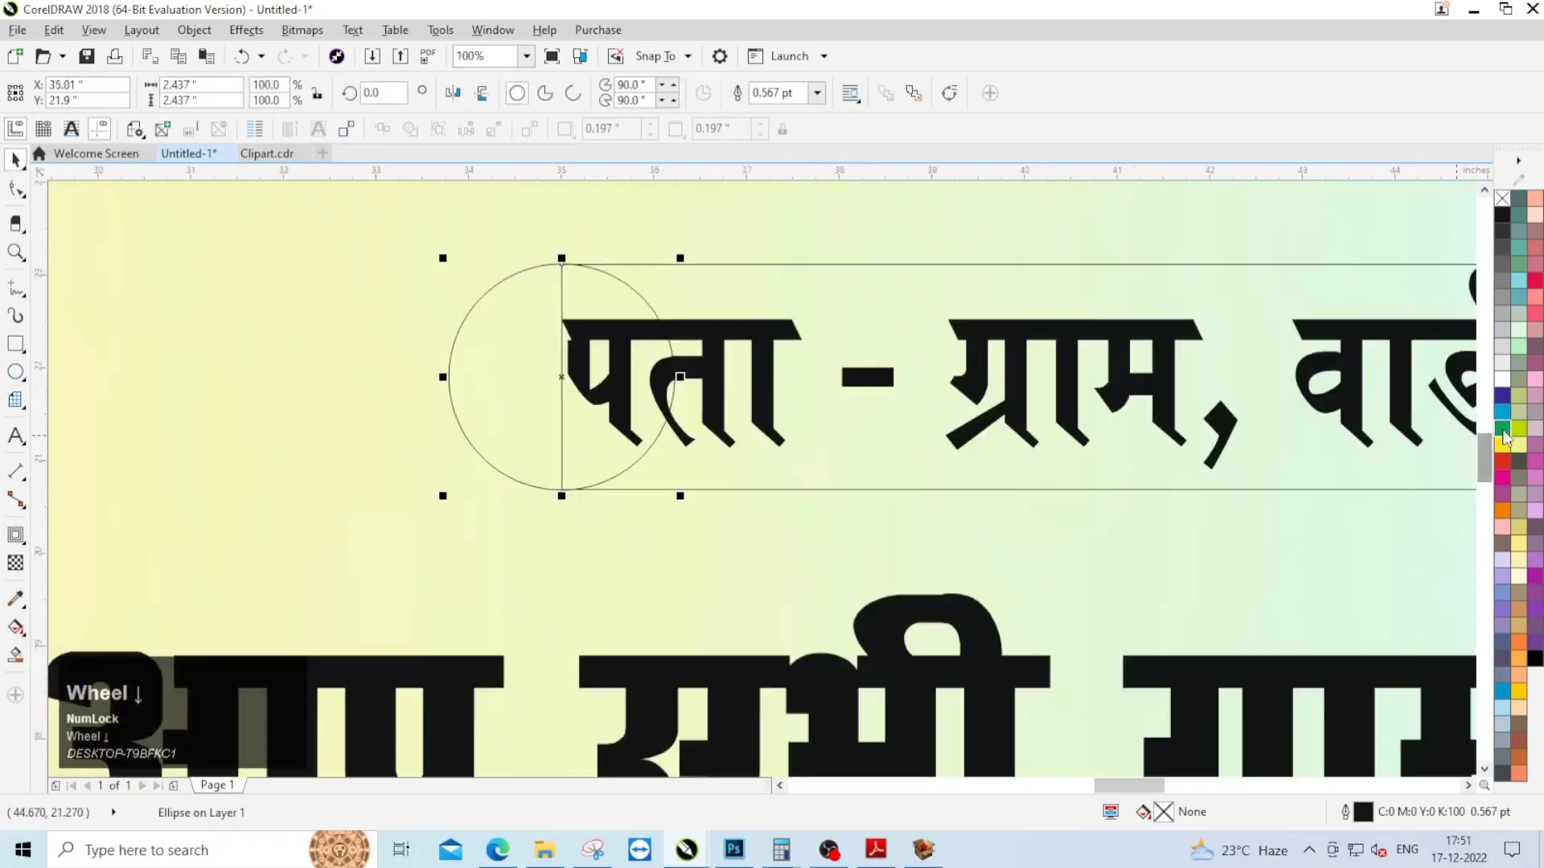
Step: Fill the circle with dark green, C87 M9 Y97 K39
{"action": "left_click", "coordinate": [1502, 431]}
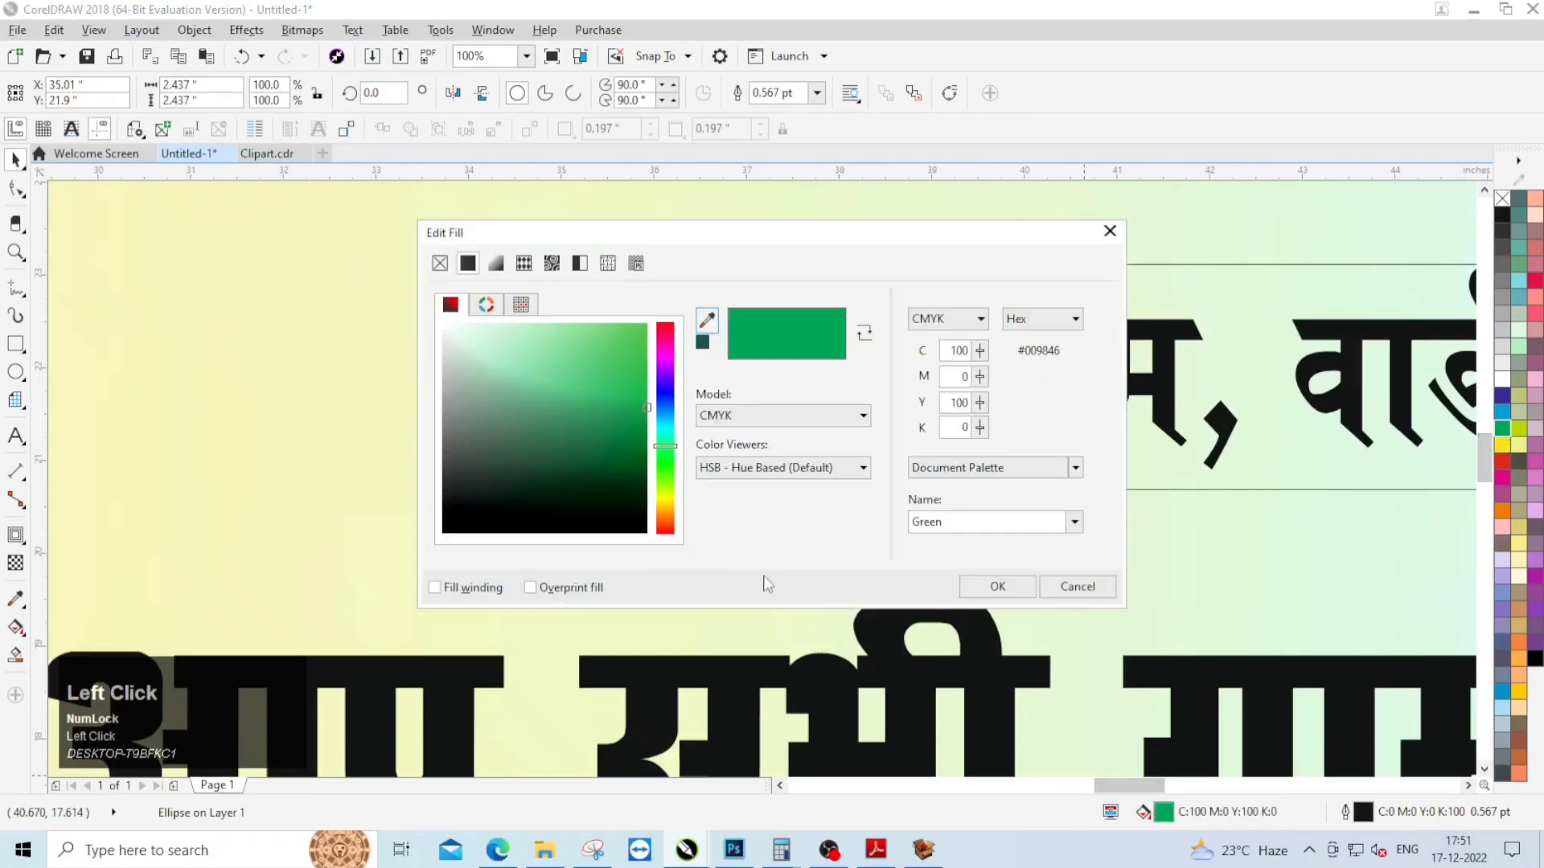
{"action": "left_click_drag", "start_coordinate": [632, 422], "coordinate": [637, 436]}
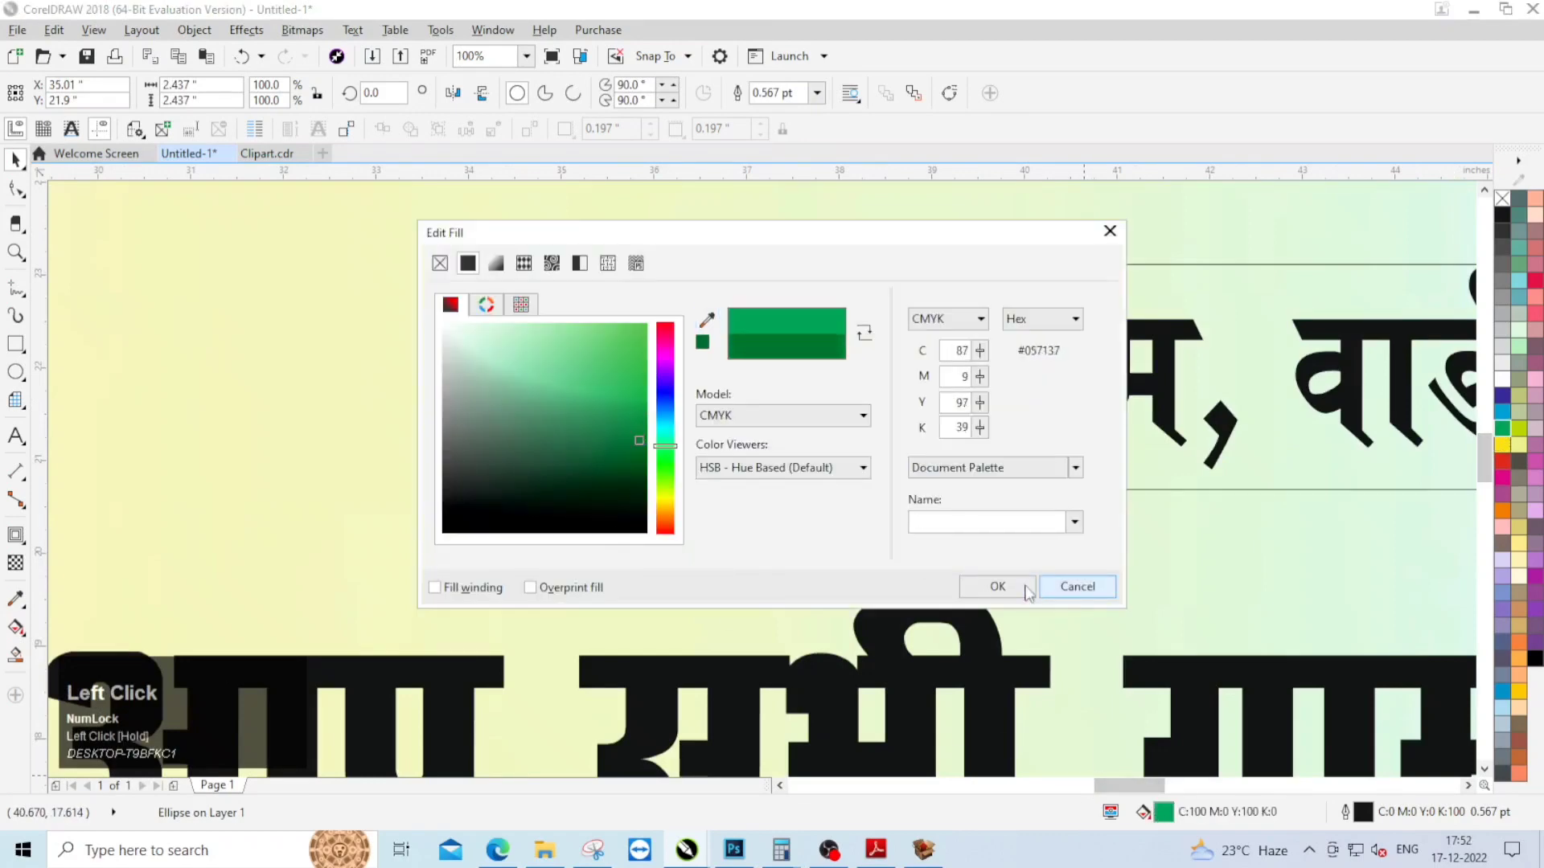
{"action": "left_click", "coordinate": [1025, 587]}
Step: Fill the address rectangle with green, C100 M0 Y100 K0
{"action": "scroll", "coordinate": [555, 355], "scroll_direction": "down", "scroll_amount": 3}
{"action": "left_click", "coordinate": [1272, 402]}
{"action": "scroll", "coordinate": [970, 362], "scroll_direction": "up", "scroll_amount": 1}
{"action": "left_click", "coordinate": [968, 362]}
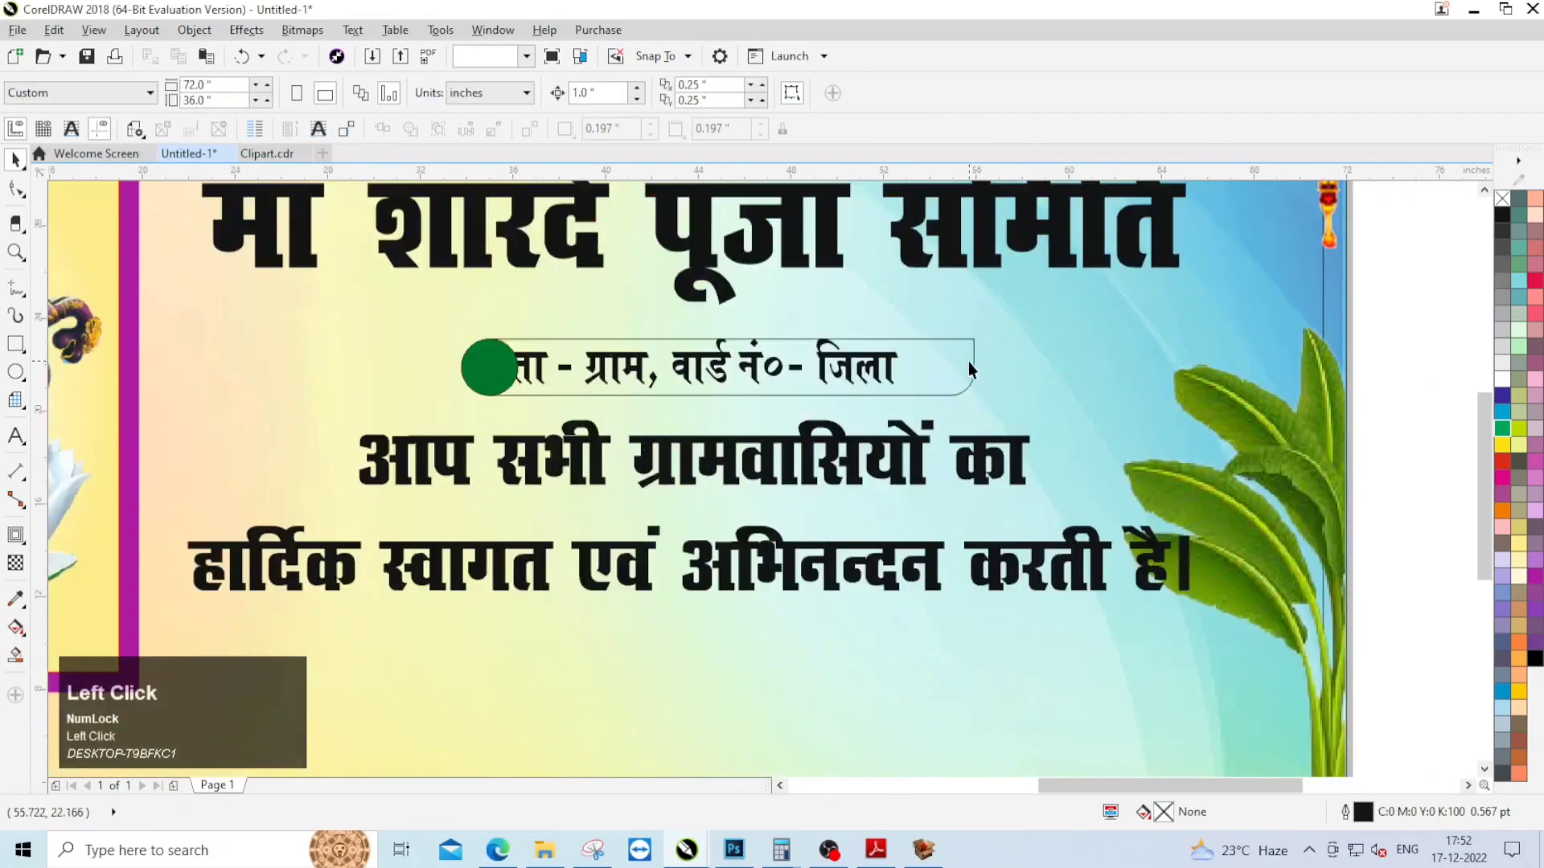
{"action": "left_click", "coordinate": [1502, 428]}
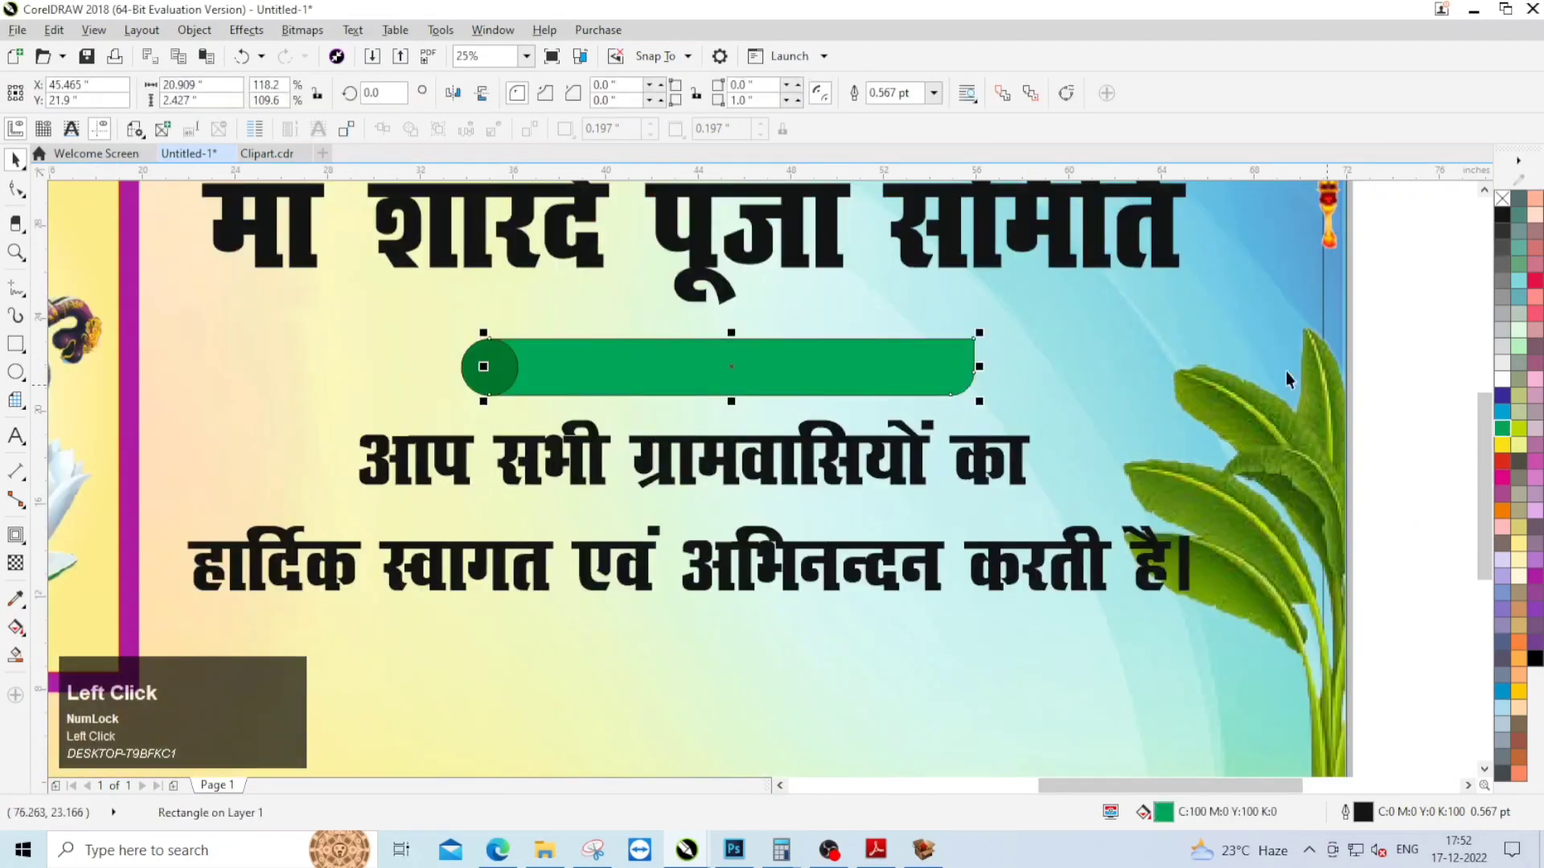
Step: Give the green address rectangle a 10 pt white outline placed behind the fill
{"action": "double_click", "coordinate": [1365, 804]}
{"action": "left_click", "coordinate": [648, 294]}
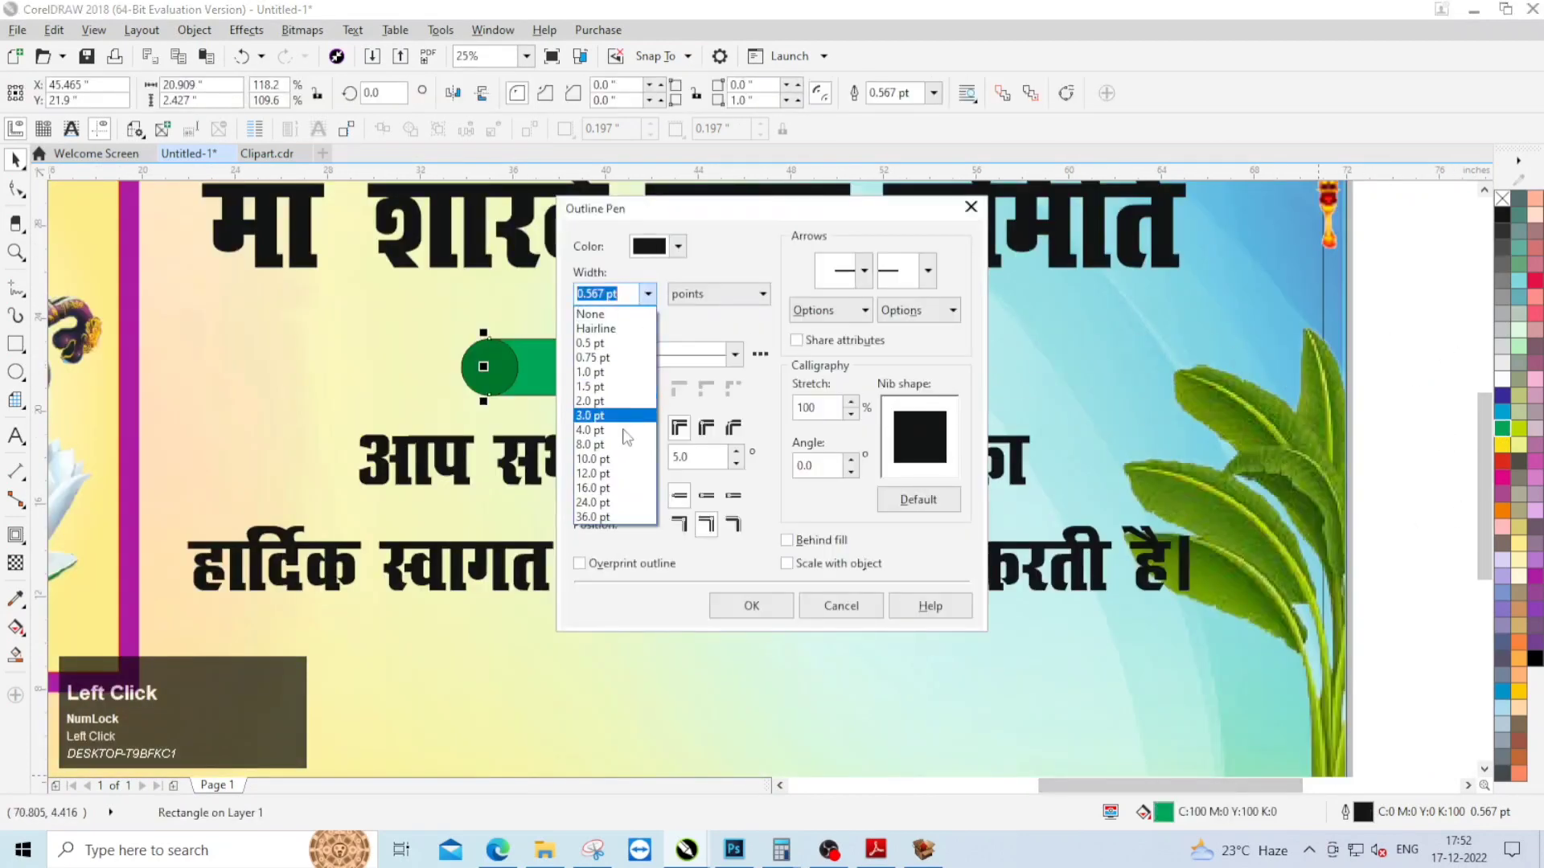
{"action": "left_click", "coordinate": [610, 459]}
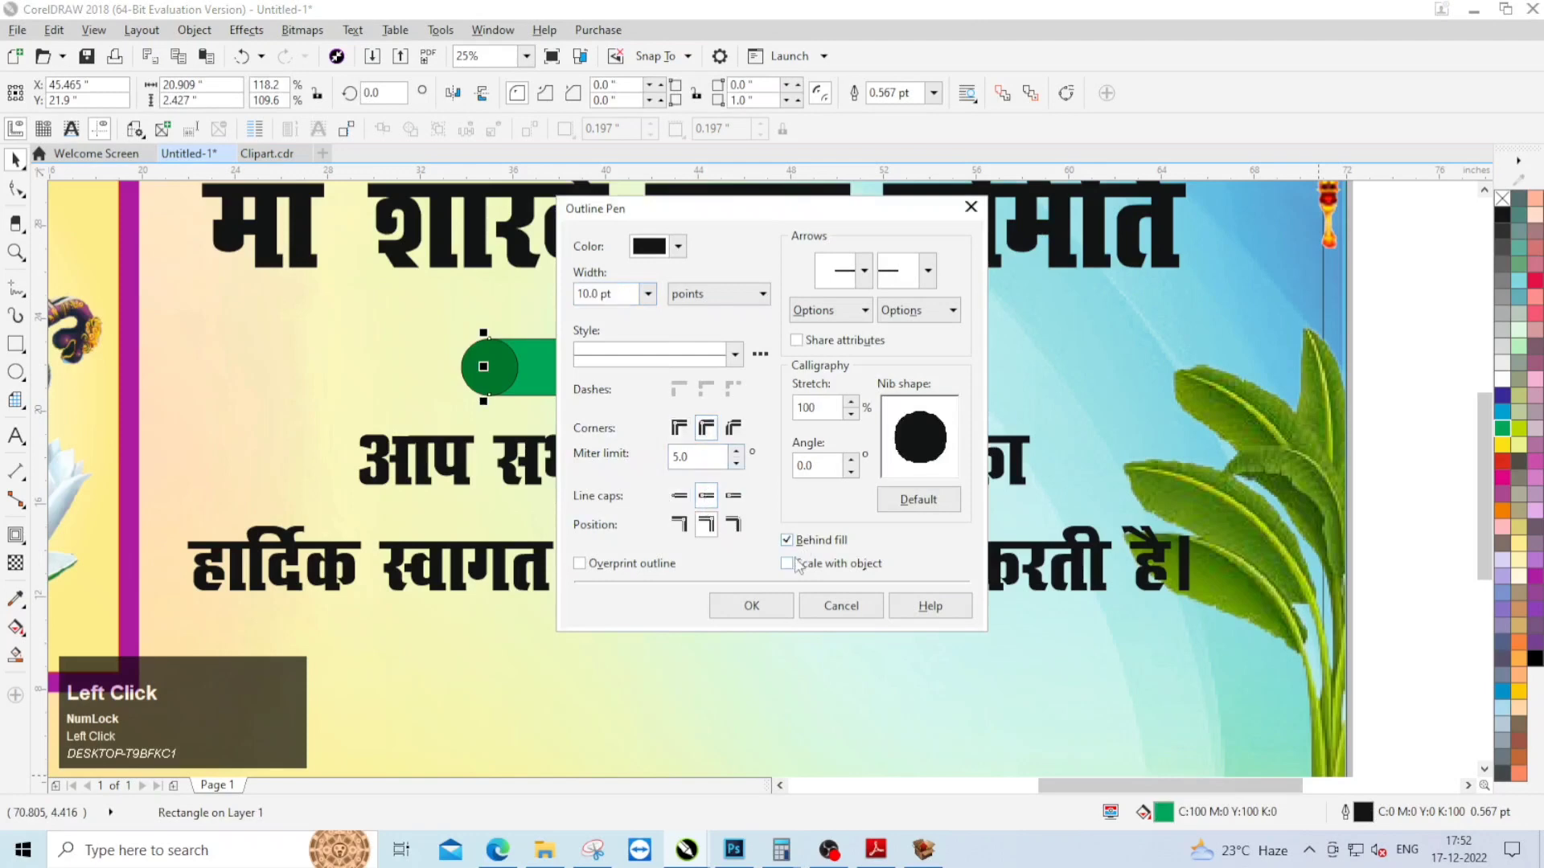
{"action": "left_click", "coordinate": [785, 604]}
{"action": "right_click", "coordinate": [1499, 383]}
{"action": "left_click", "coordinate": [1388, 437]}
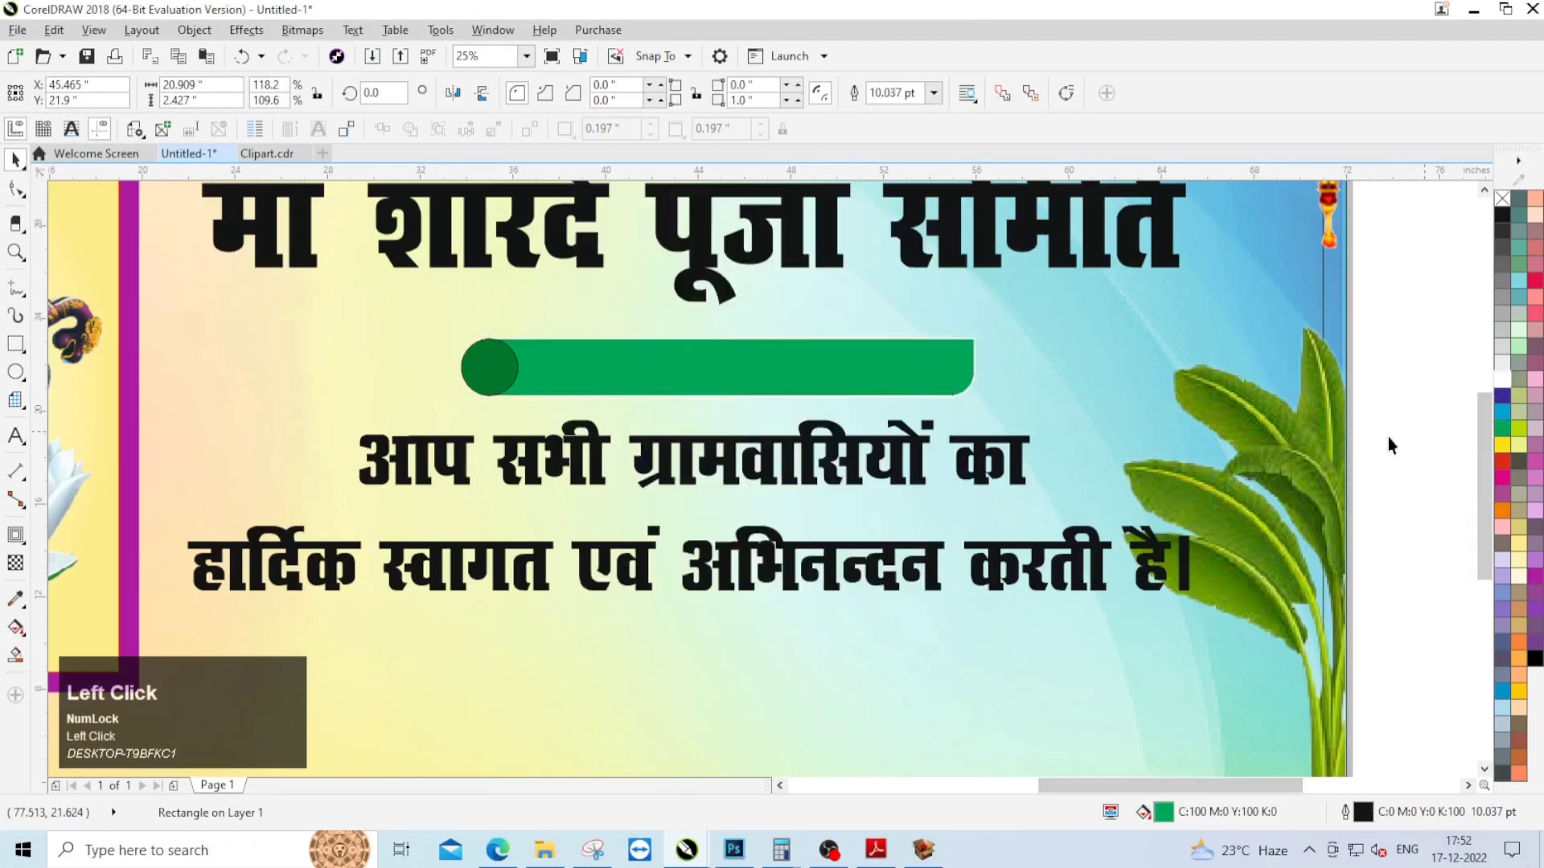
Step: Copy the address rectangle's white outline onto the dark green circle
{"action": "scroll", "coordinate": [449, 349], "scroll_direction": "up", "scroll_amount": 1}
{"action": "left_click", "coordinate": [640, 380]}
{"action": "left_click_drag", "start_coordinate": [672, 359], "coordinate": [523, 369]}
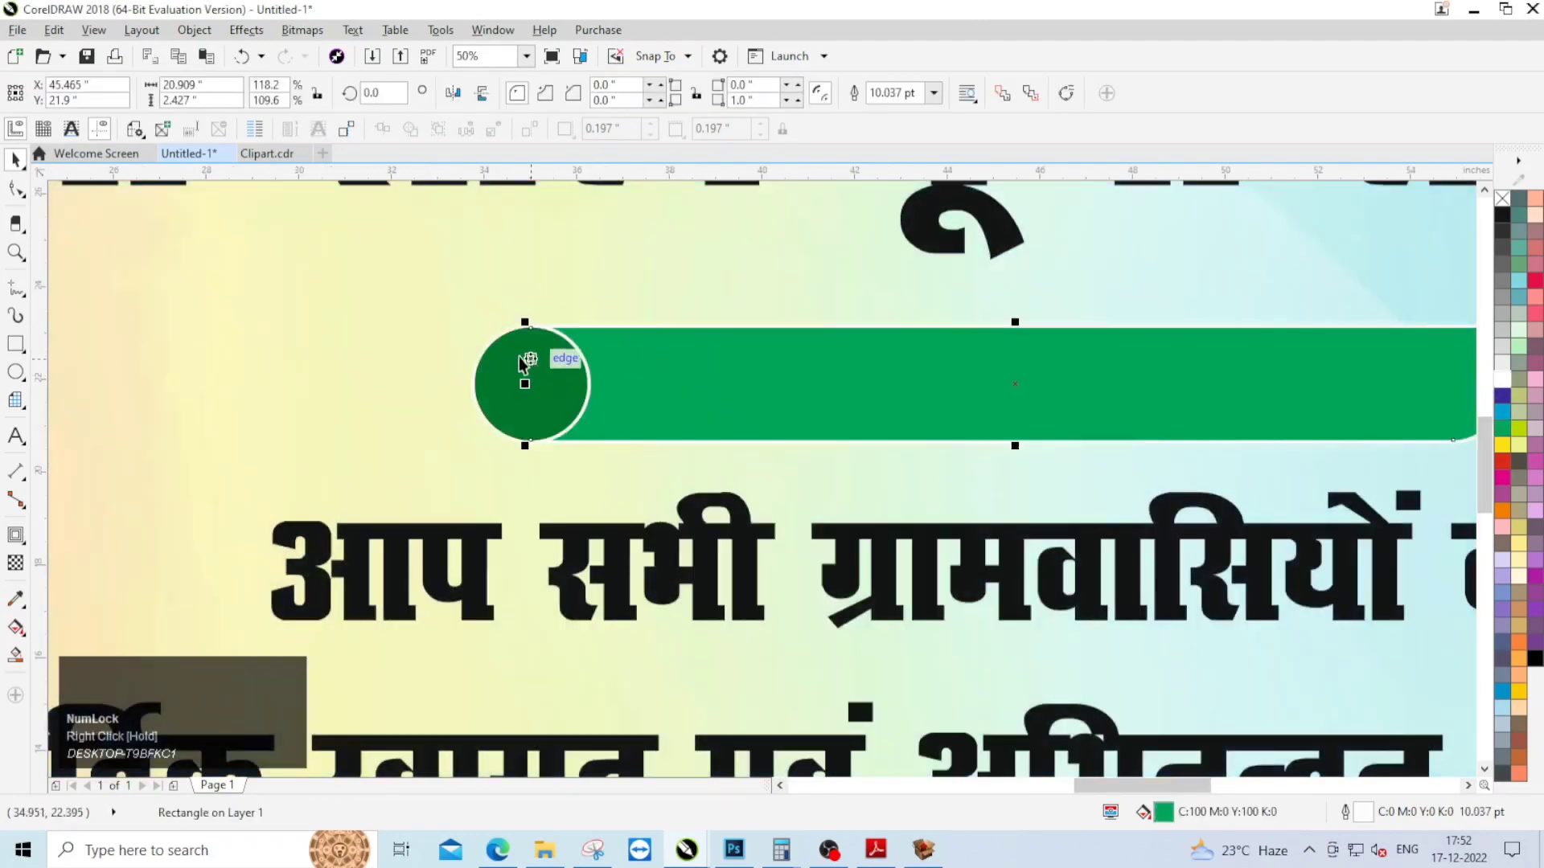
{"action": "scroll", "coordinate": [511, 341], "scroll_direction": "down", "scroll_amount": 2}
Step: Bring the location pin from the clip art file onto the dark green circle and scale it to about 1.5 × 2 inches
{"action": "left_click", "coordinate": [444, 344]}
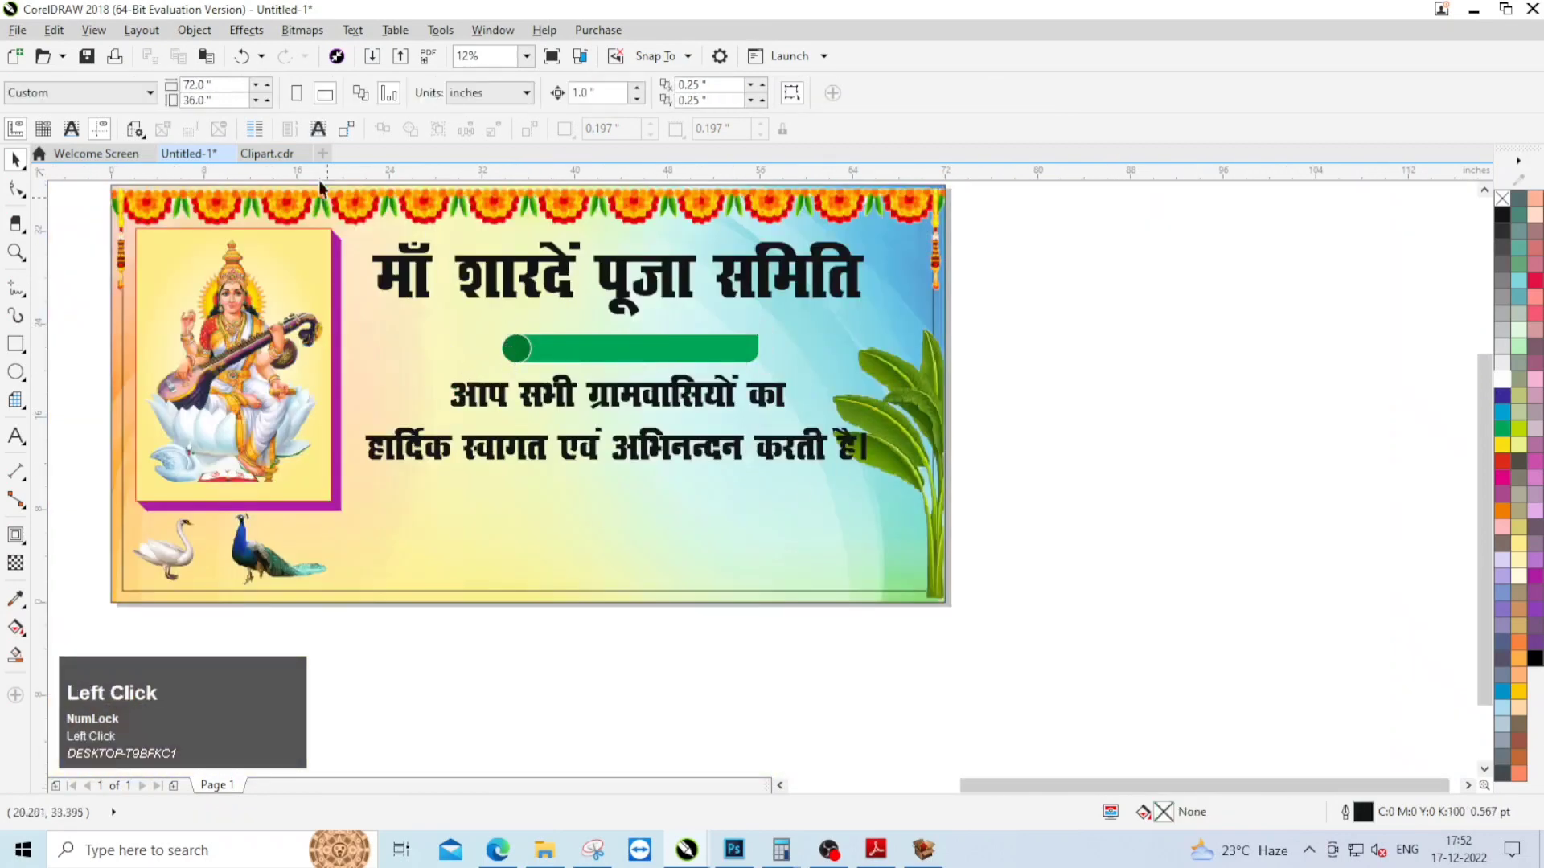
{"action": "left_click", "coordinate": [1018, 394]}
{"action": "left_click_drag", "start_coordinate": [1018, 393], "coordinate": [625, 382]}
{"action": "left_click_drag", "start_coordinate": [515, 354], "coordinate": [515, 354]}
{"action": "scroll", "coordinate": [600, 341], "scroll_direction": "up", "scroll_amount": 2}
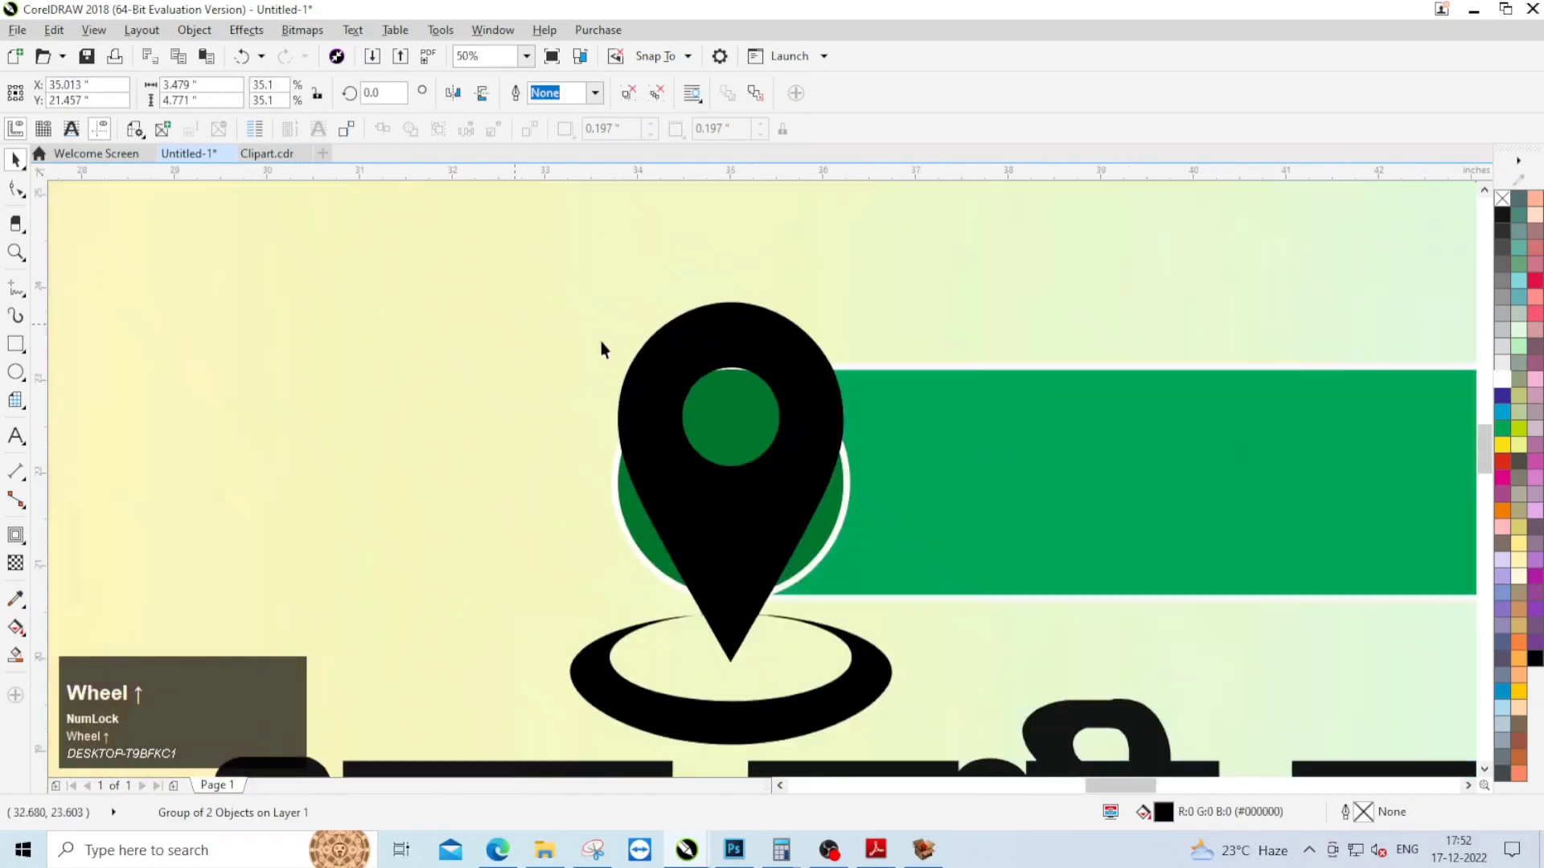
{"action": "left_click_drag", "start_coordinate": [901, 292], "coordinate": [847, 437]}
Step: Centre the location pin in the dark green circle and fill it white
{"action": "left_click", "coordinate": [727, 394], "text": "shift"}
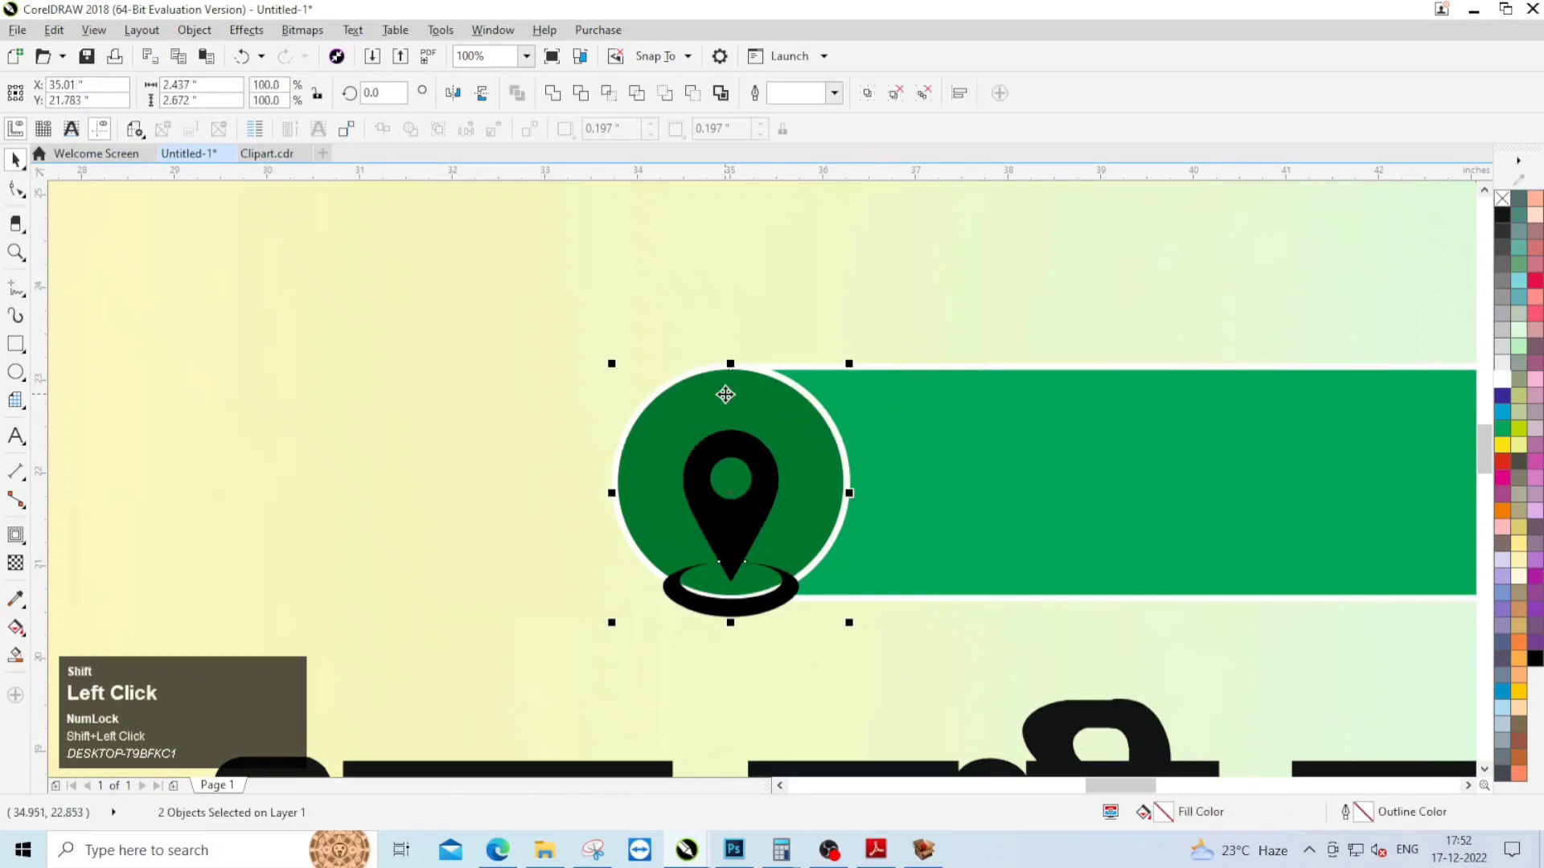
{"action": "key", "text": "c"}
{"action": "key", "text": "e"}
{"action": "left_click", "coordinate": [722, 457]}
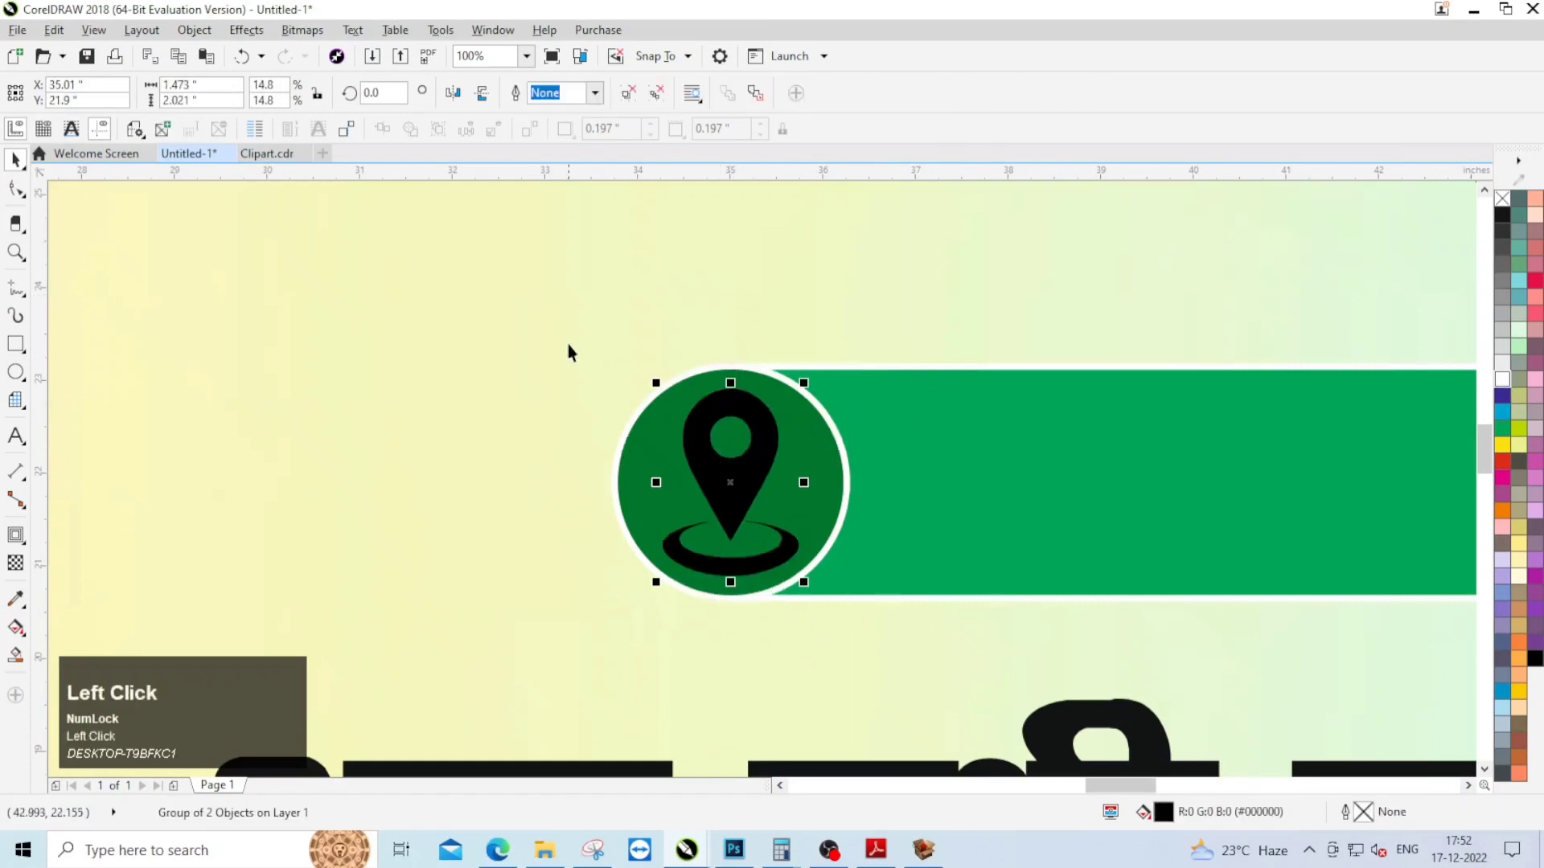
{"action": "scroll", "coordinate": [756, 383], "scroll_direction": "down", "scroll_amount": 5}
Step: Place the address text "पता - ग्राम, वार्ड नं०- जिला" in front of the green rectangle, centred both ways
{"action": "left_click_drag", "start_coordinate": [1189, 348], "coordinate": [694, 421]}
{"action": "left_click_drag", "start_coordinate": [1252, 349], "coordinate": [676, 414]}
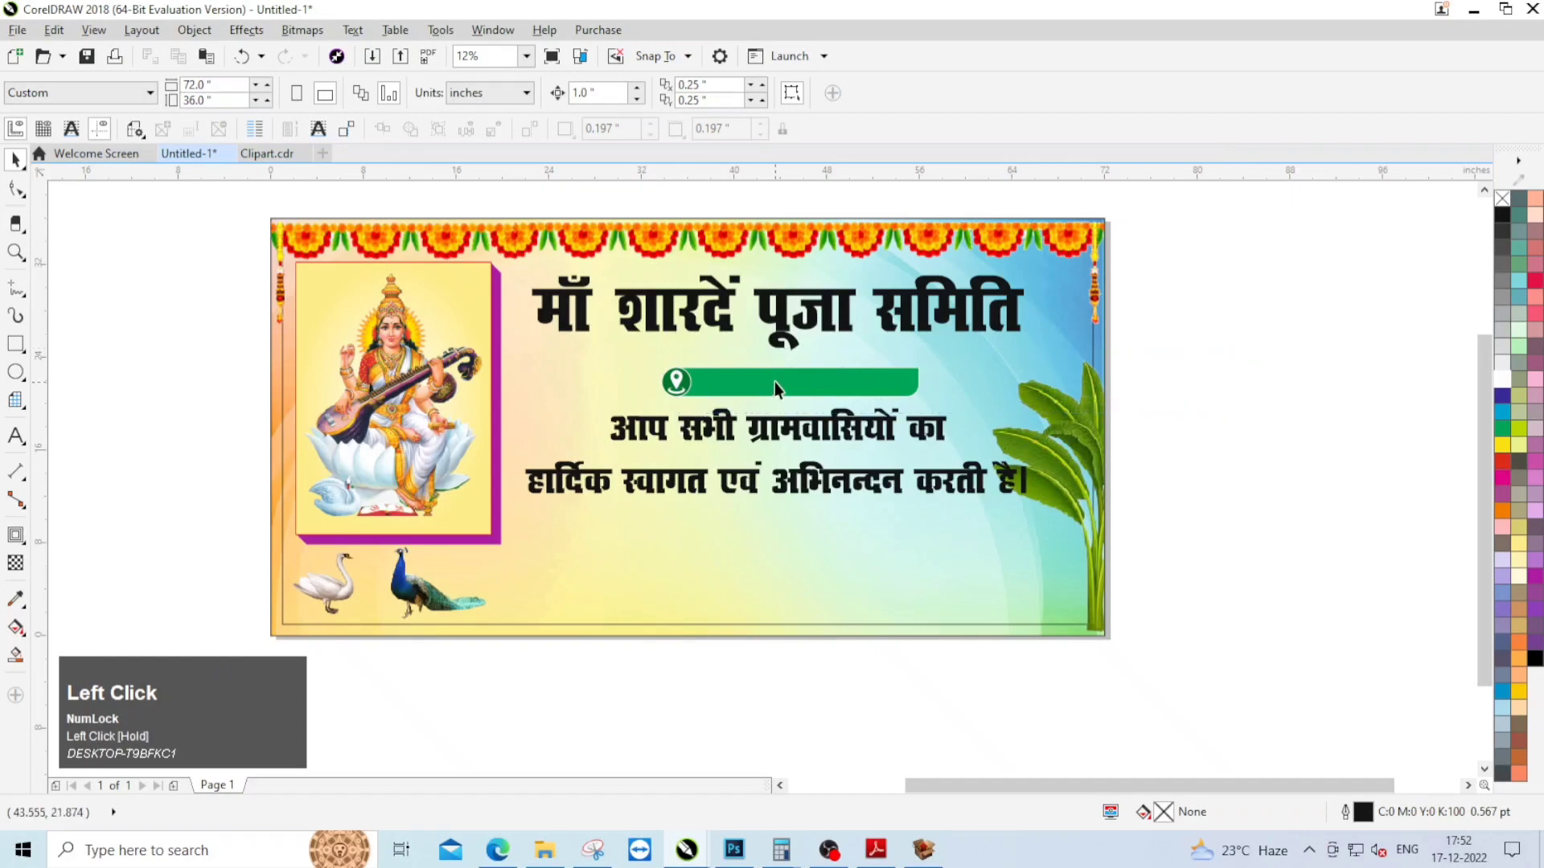
{"action": "left_click", "coordinate": [776, 382], "text": "alt"}
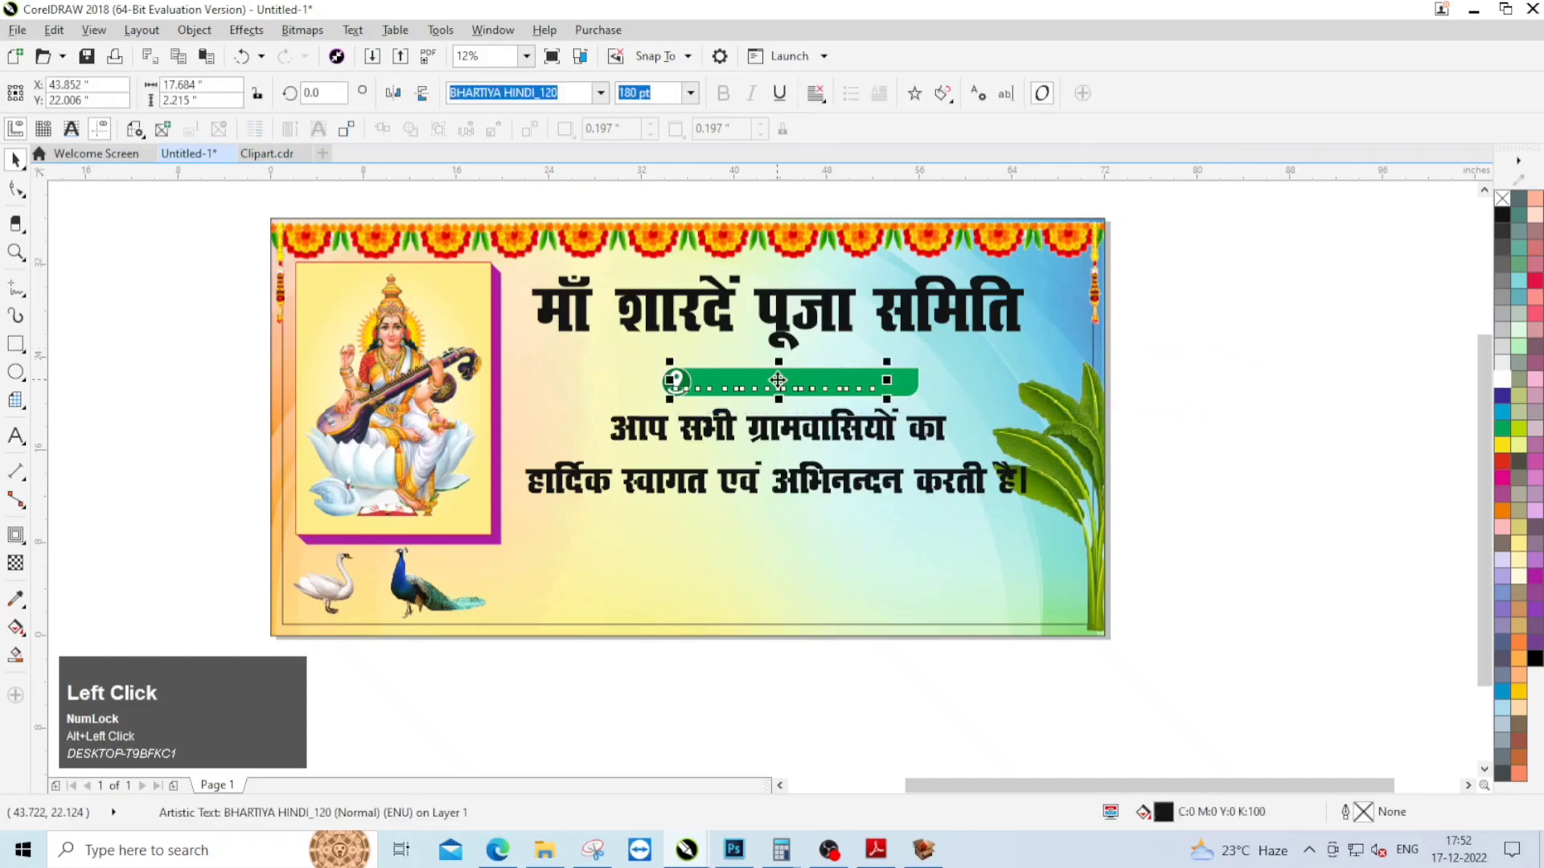
{"action": "left_click", "coordinate": [912, 382], "text": "shift"}
{"action": "key", "text": "c"}
{"action": "key", "text": "e"}
Step: Fill the address text with white
{"action": "left_click", "coordinate": [1206, 472]}
{"action": "scroll", "coordinate": [797, 384], "scroll_direction": "up", "scroll_amount": 2}
{"action": "left_click", "coordinate": [834, 361]}
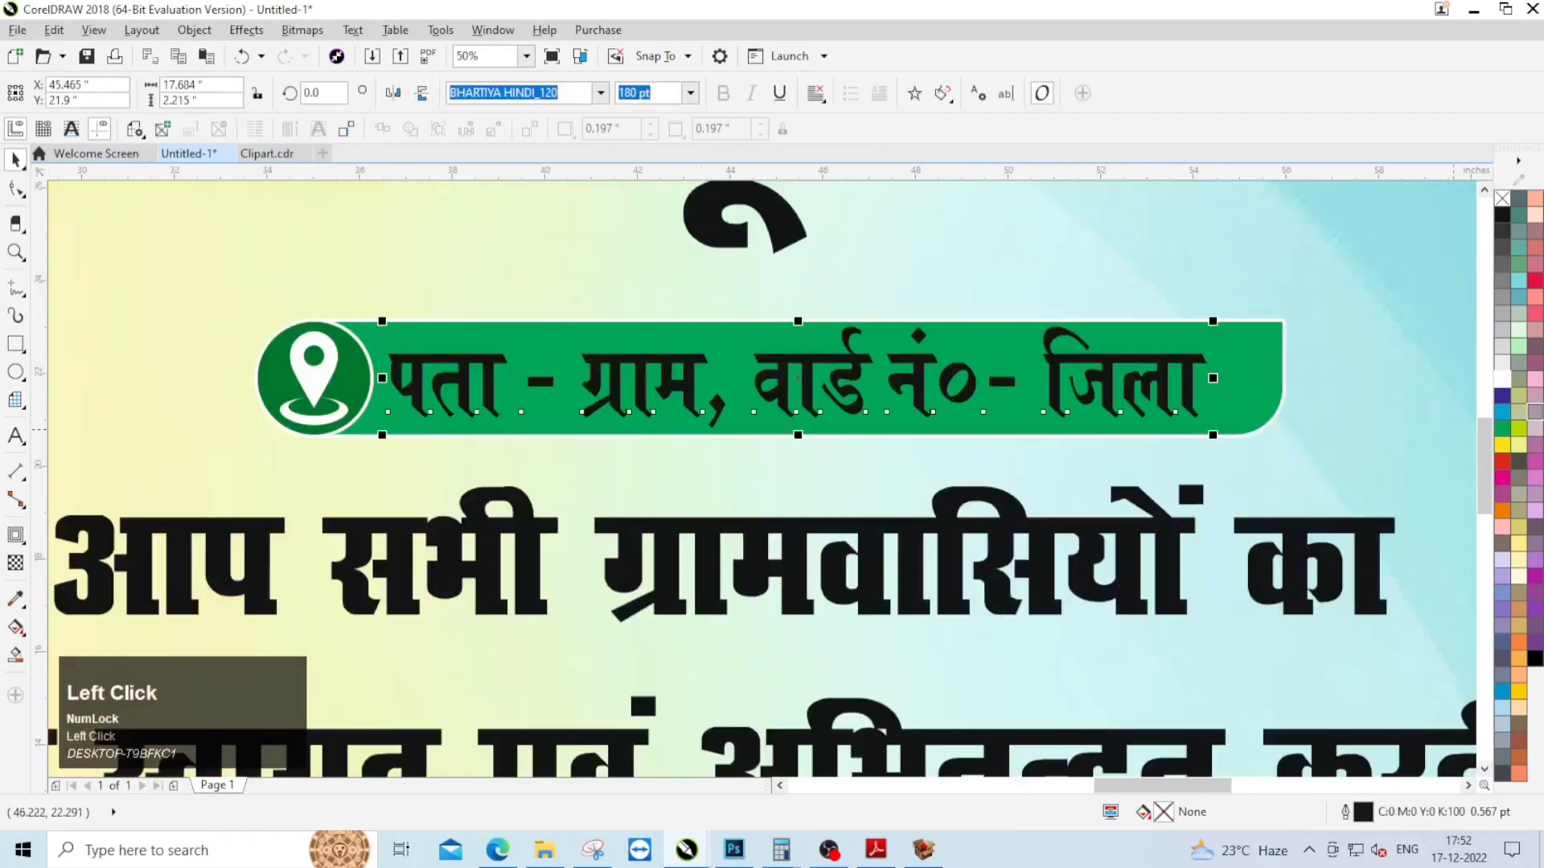
Step: Break the two-line welcome text apart into separate line objects
{"action": "scroll", "coordinate": [686, 328], "scroll_direction": "down", "scroll_amount": 2}
{"action": "left_click", "coordinate": [733, 383]}
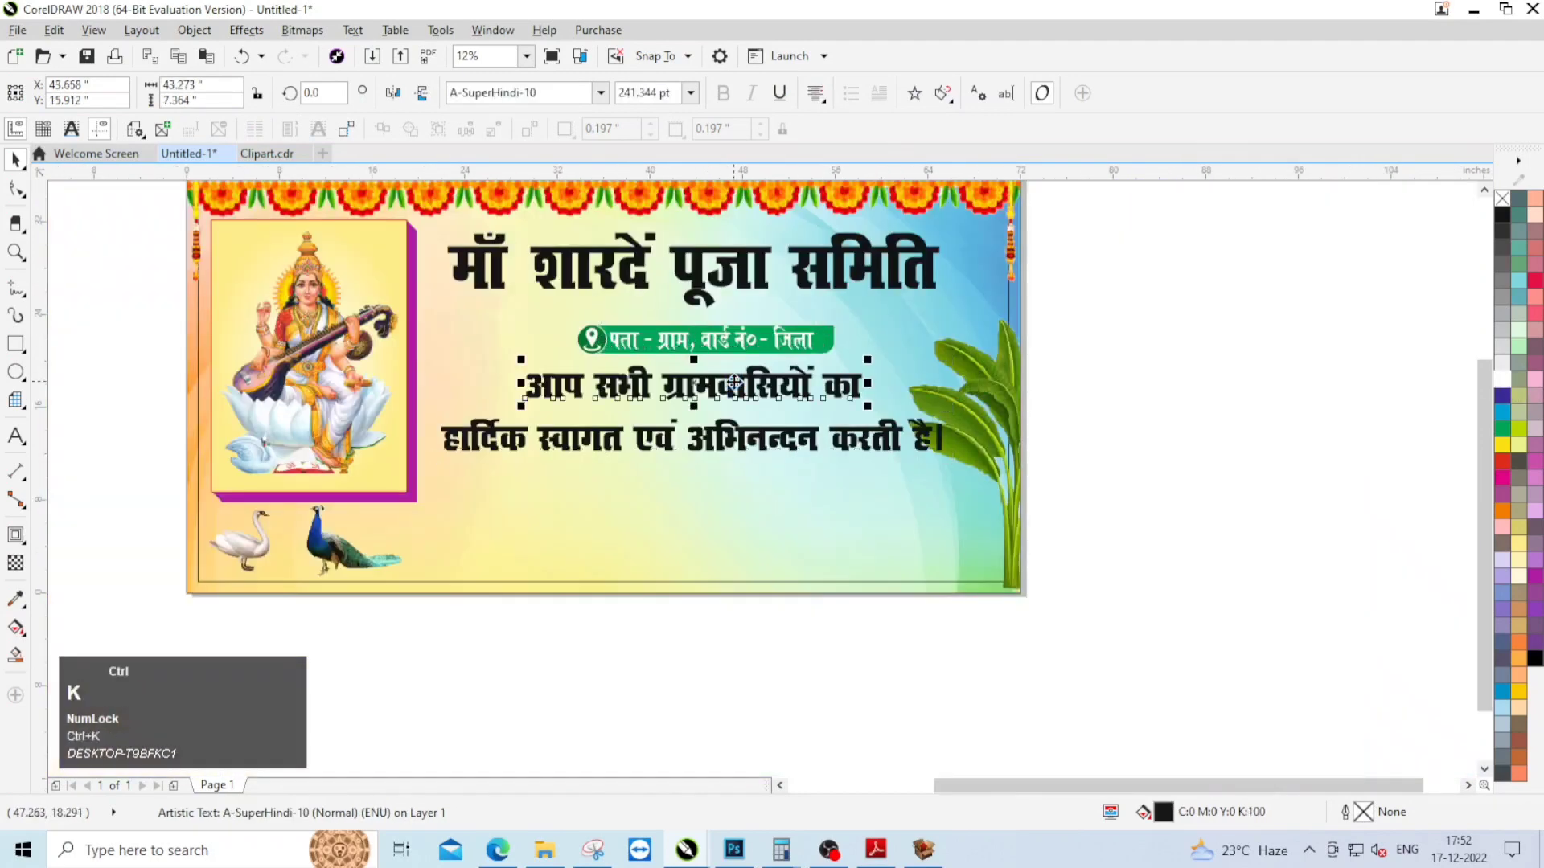
{"action": "left_click", "coordinate": [1135, 457]}
{"action": "scroll", "coordinate": [782, 387], "scroll_direction": "up", "scroll_amount": 1}
{"action": "left_click_drag", "start_coordinate": [768, 388], "coordinate": [745, 391]}
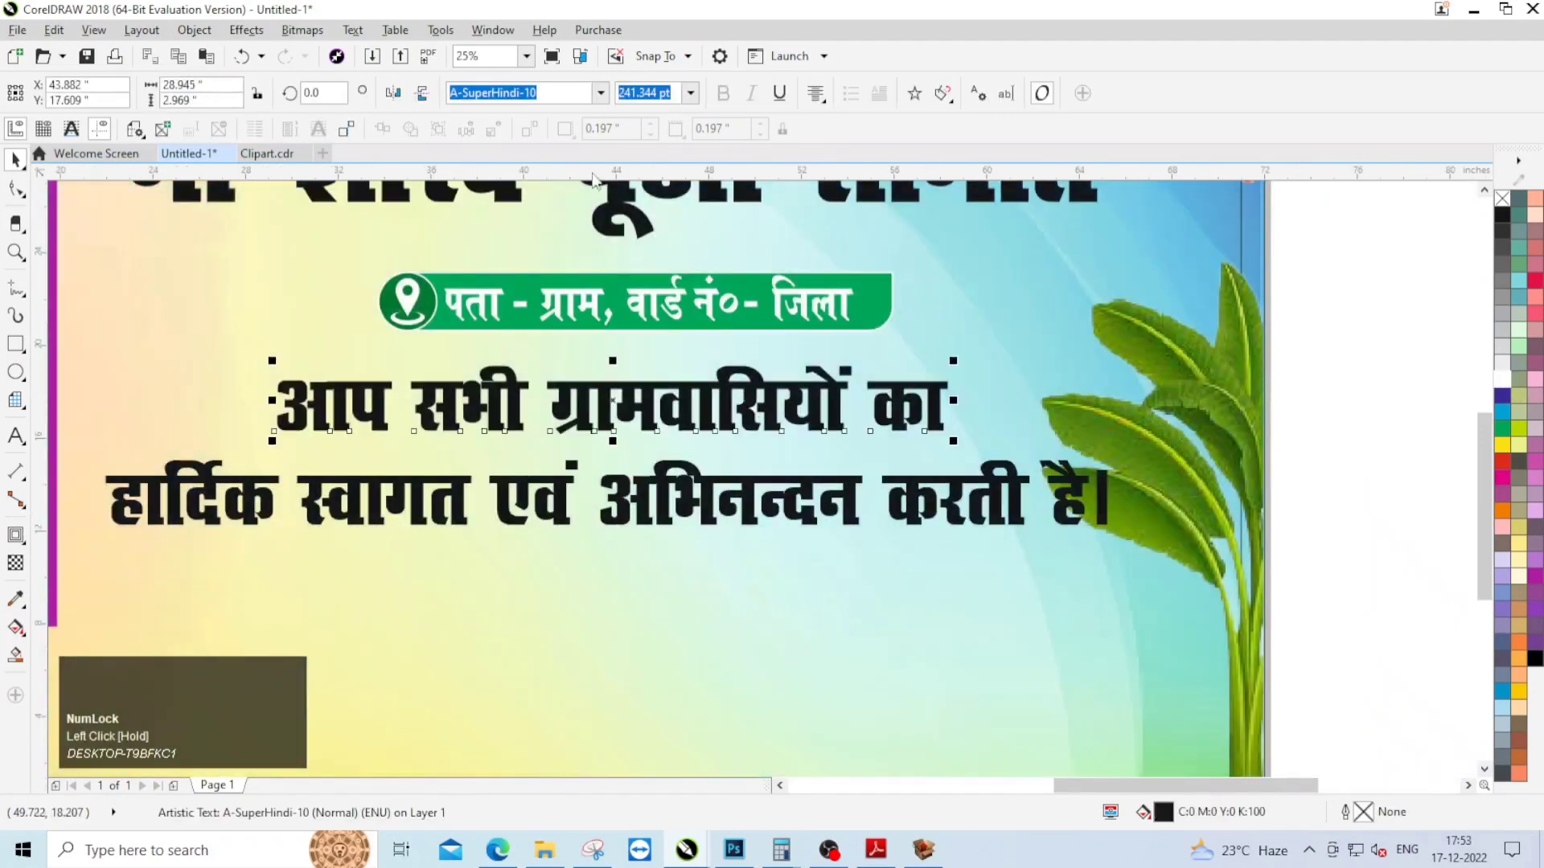
Step: Set the closing words "करती है।" of the second welcome line to 150 pt
{"action": "left_click", "coordinate": [877, 496]}
{"action": "left_click_drag", "start_coordinate": [877, 496], "coordinate": [1132, 488]}
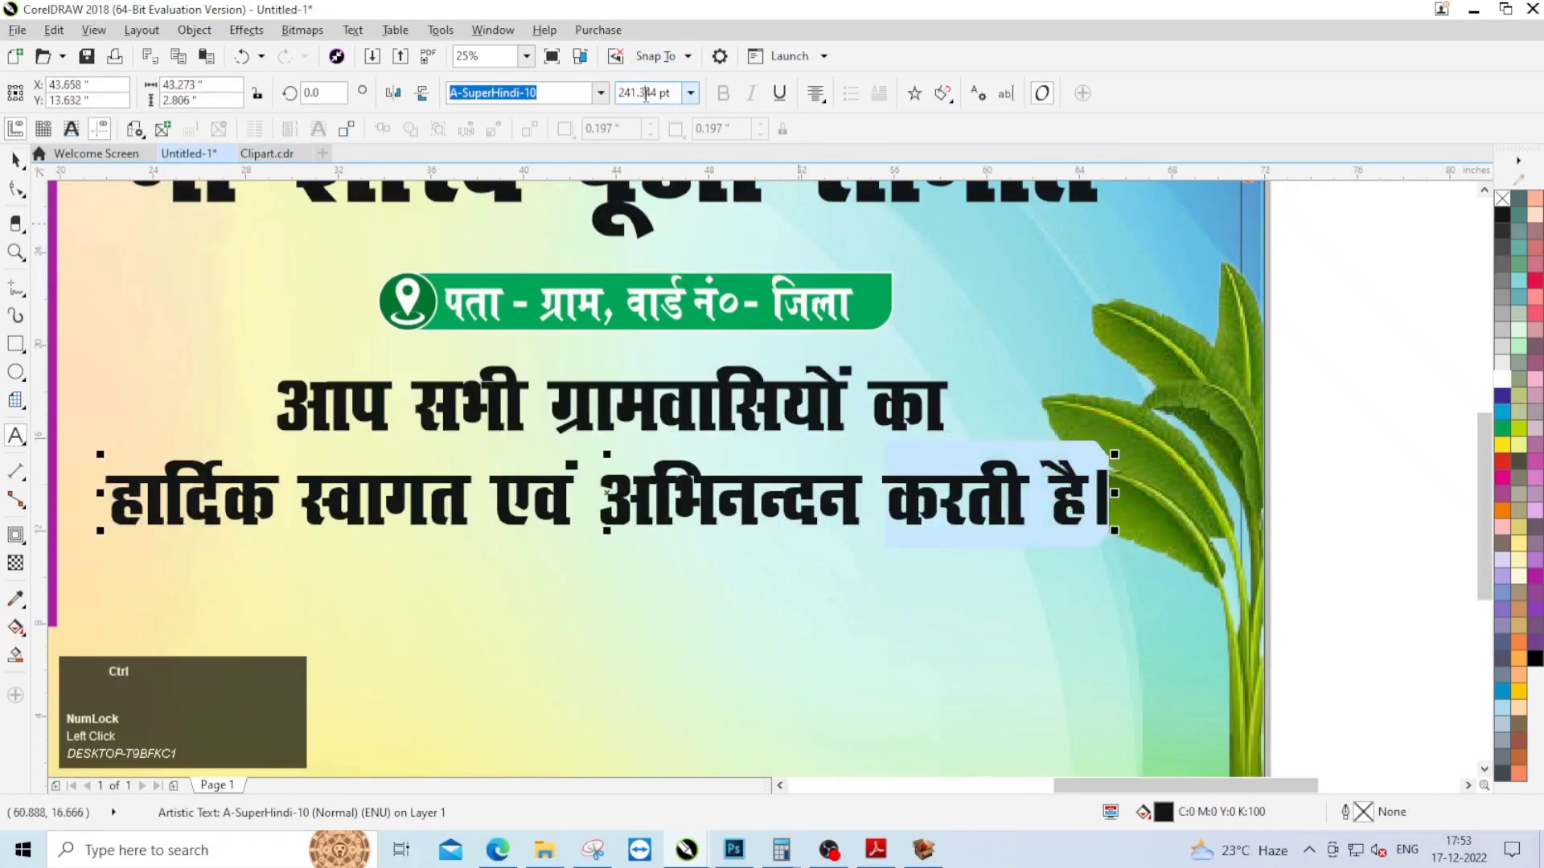
{"action": "key", "text": "ctrl+a"}
{"action": "type", "text": "150"}
{"action": "key", "text": "Return"}
Step: Set the first welcome line "आप सभी ग्रामवासियों का" to 190 pt
{"action": "left_click", "coordinate": [698, 397]}
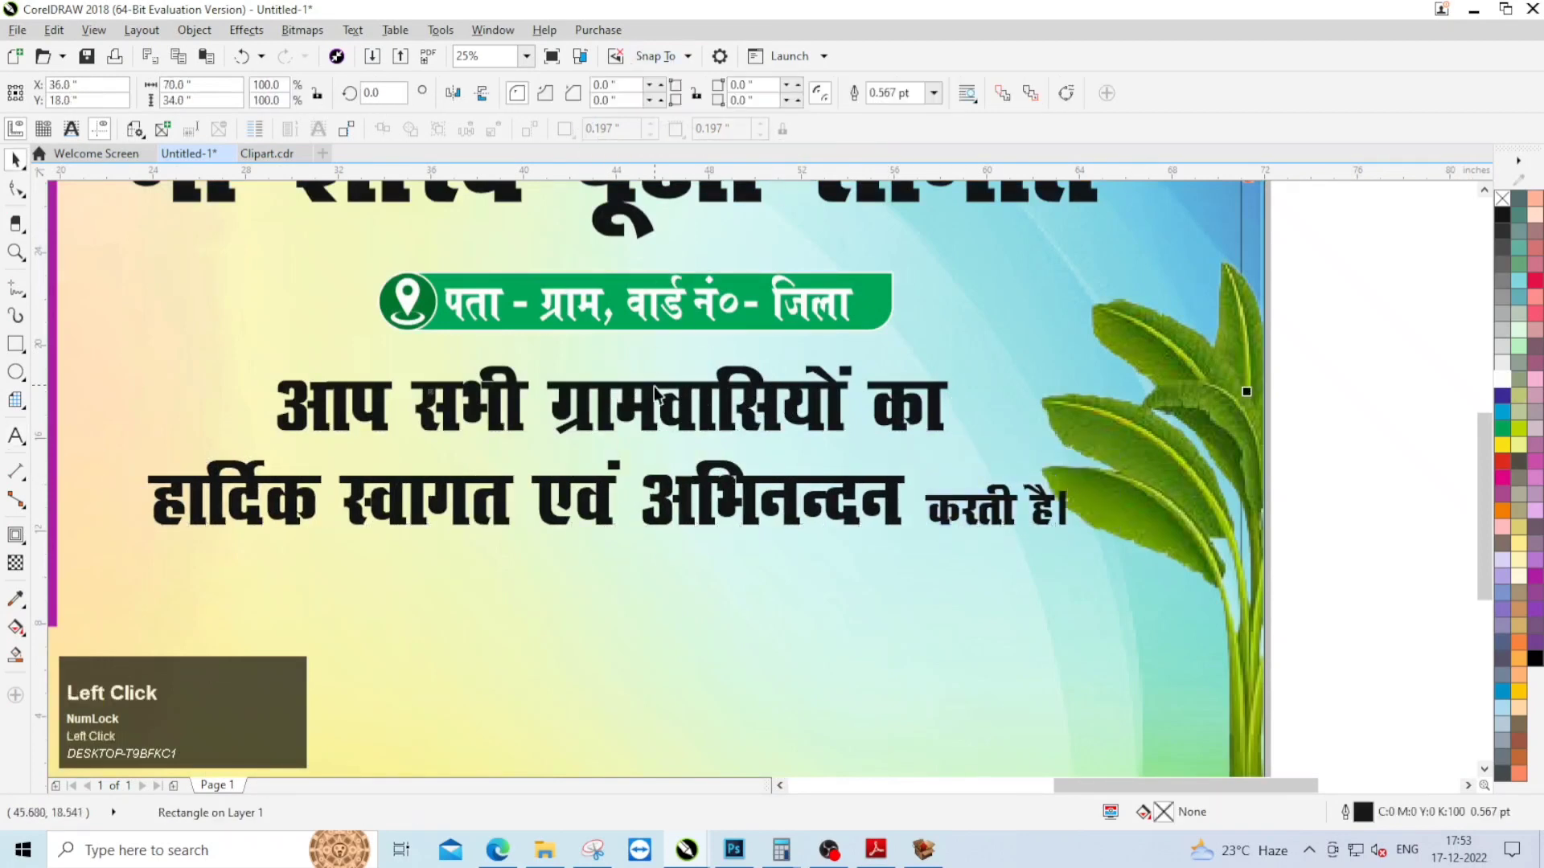
{"action": "left_click", "coordinate": [653, 388]}
{"action": "type", "text": "1"}
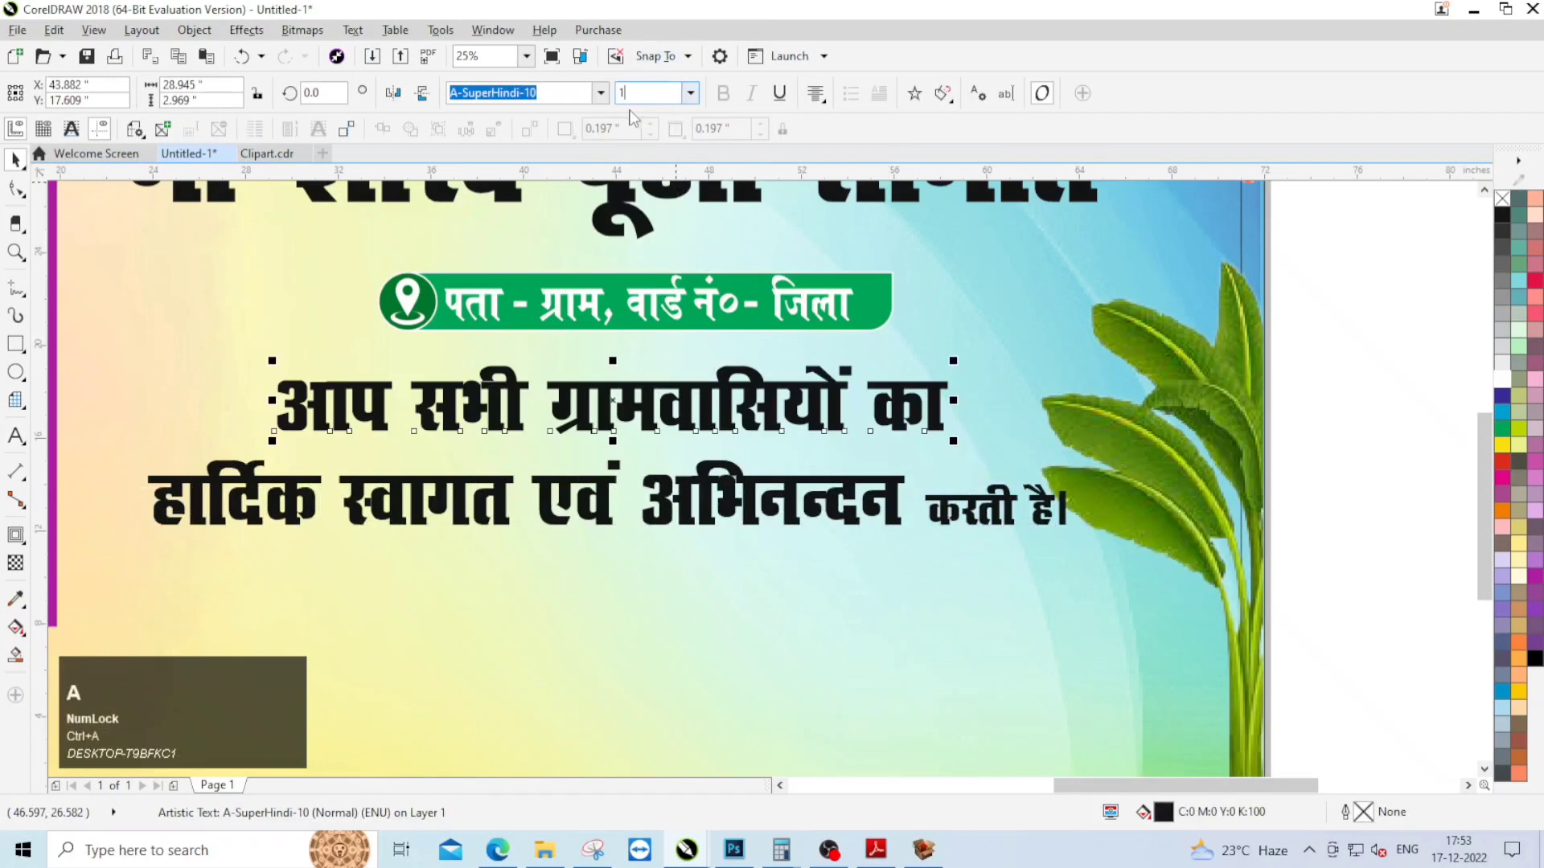
{"action": "type", "text": "90"}
{"action": "key", "text": "Return"}
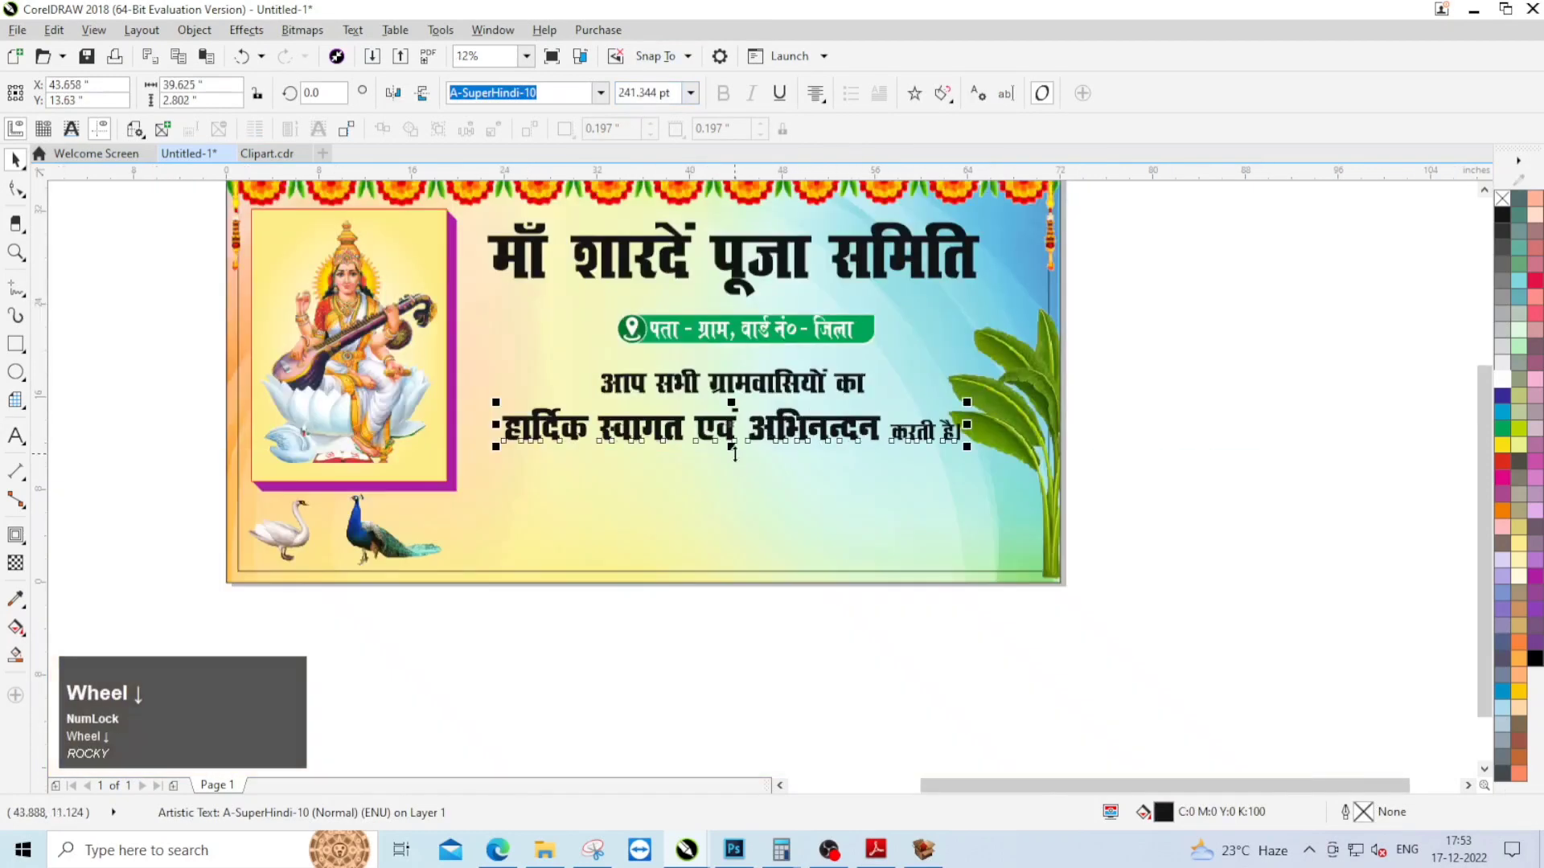
Step: Enlarge the second welcome line so its main words are about 329 pt
{"action": "left_click_drag", "start_coordinate": [495, 402], "coordinate": [476, 393]}
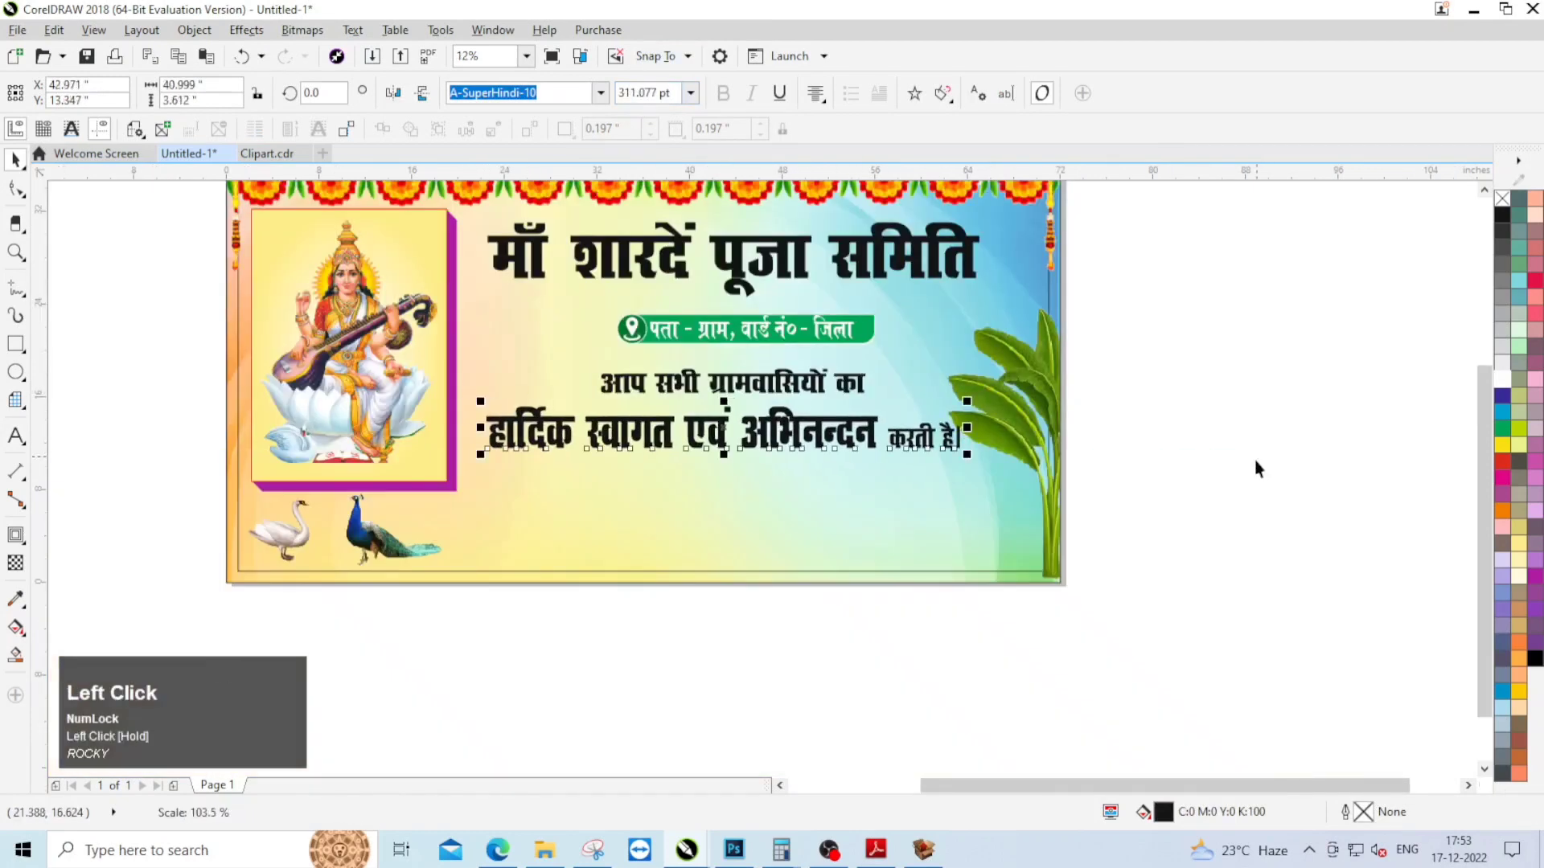
{"action": "left_click_drag", "start_coordinate": [976, 466], "coordinate": [1000, 476]}
Step: Cut "करती है।" out of the second welcome line and paste it as a separate text object beside the banner
{"action": "scroll", "coordinate": [953, 422], "scroll_direction": "up", "scroll_amount": 2}
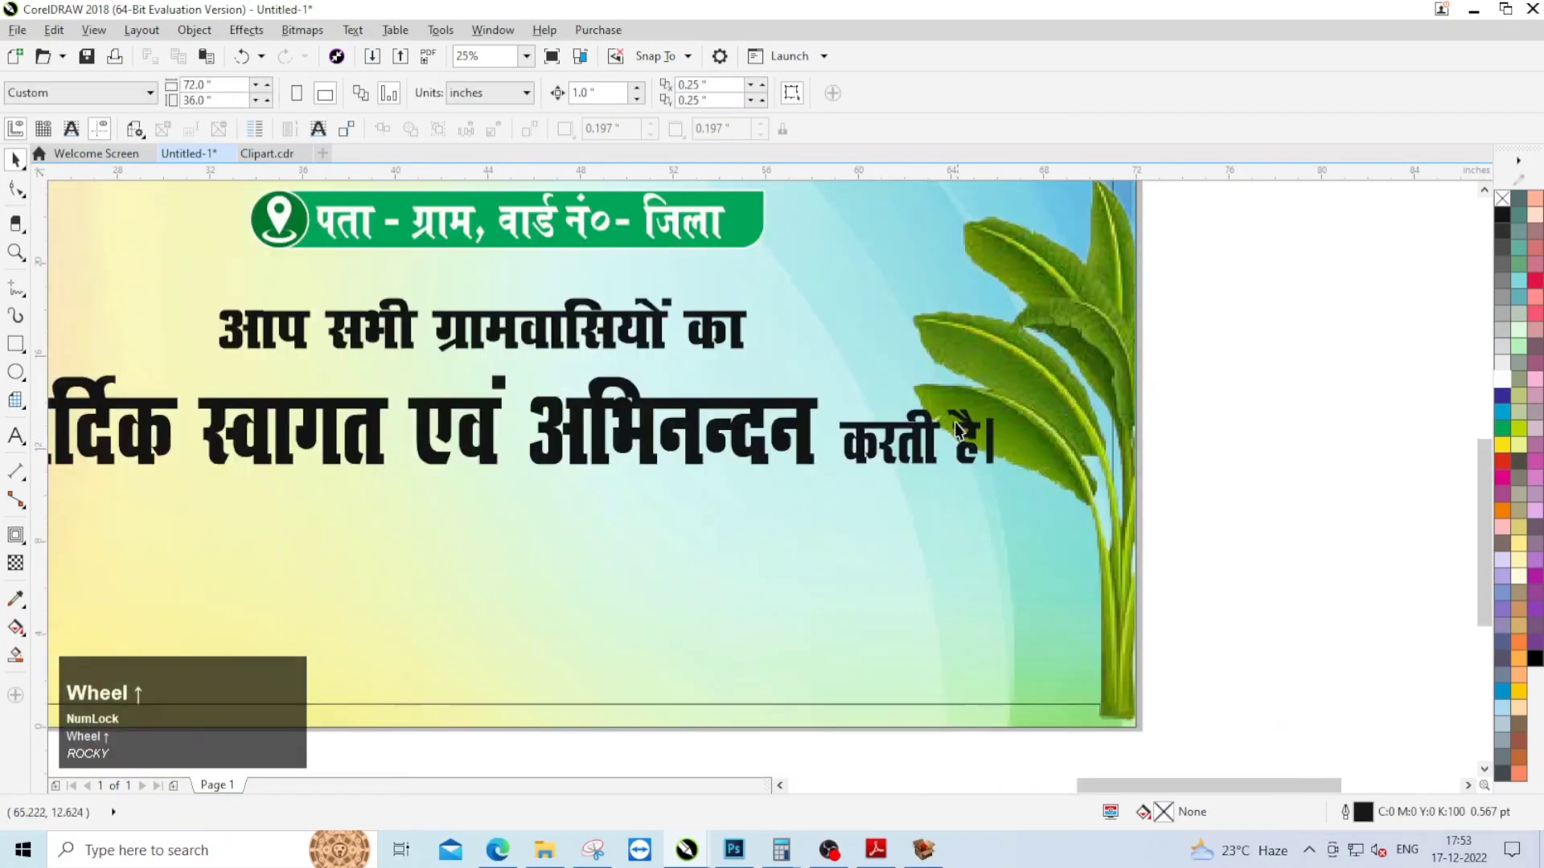
{"action": "left_click", "coordinate": [1151, 454]}
{"action": "double_click", "coordinate": [853, 428]}
{"action": "left_click_drag", "start_coordinate": [853, 428], "coordinate": [1015, 454]}
{"action": "key", "text": "ctrl+x"}
{"action": "left_click", "coordinate": [1243, 475]}
{"action": "key", "text": "ctrl+v"}
{"action": "scroll", "coordinate": [1182, 482], "scroll_direction": "down", "scroll_amount": 1}
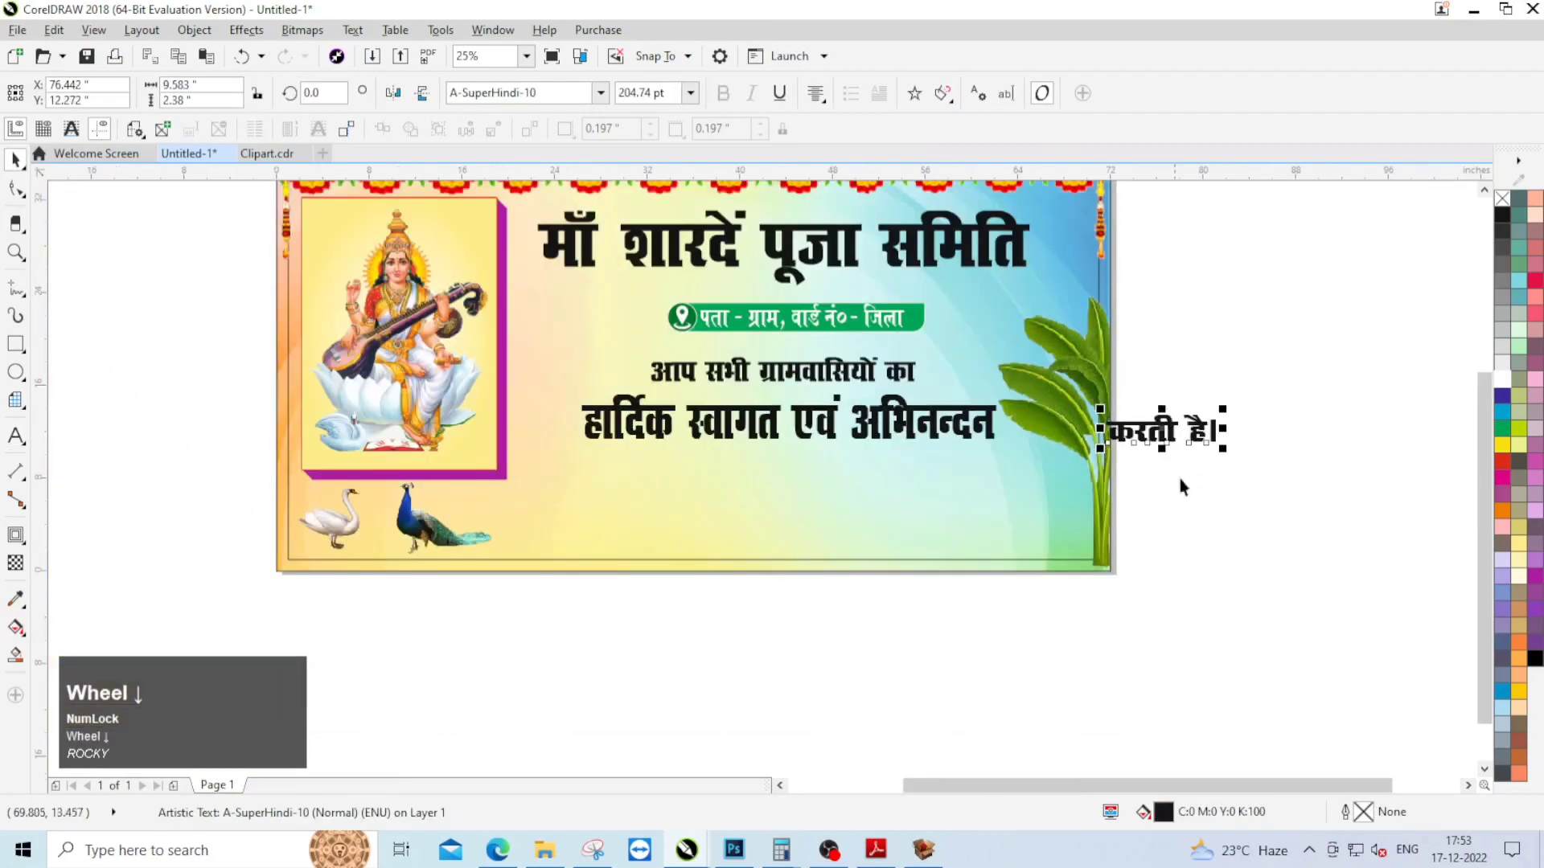
Step: Shift the line "हार्दिक स्वागत एवं अभिनन्दन" horizontally towards the goddess panel
{"action": "scroll", "coordinate": [871, 412], "scroll_direction": "up", "scroll_amount": 1}
{"action": "left_click_drag", "start_coordinate": [871, 412], "coordinate": [752, 411]}
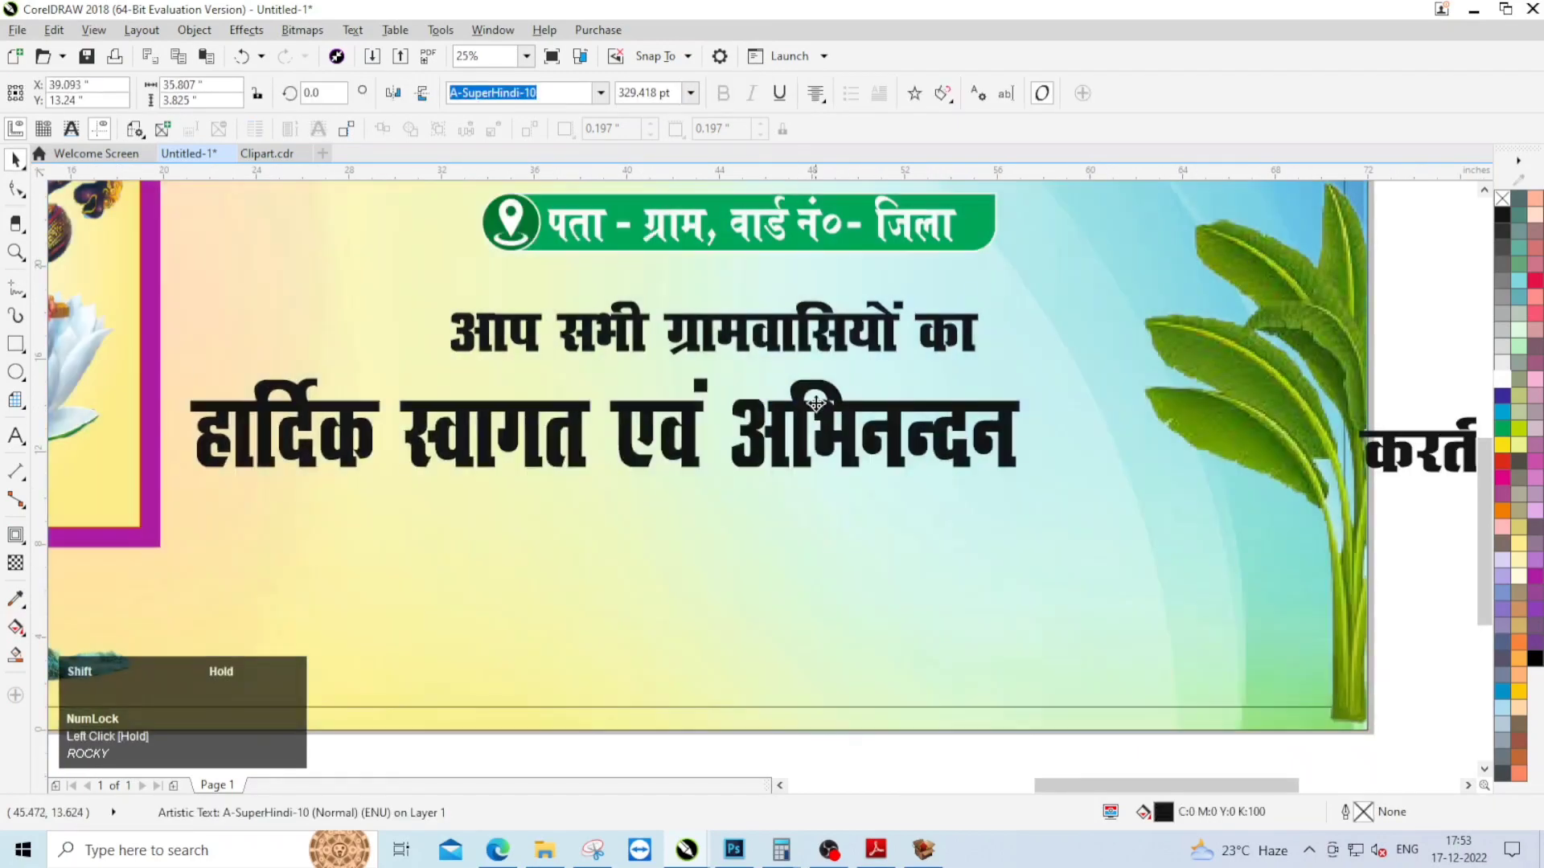
{"action": "scroll", "coordinate": [848, 409], "scroll_direction": "down", "scroll_amount": 1}
Step: Move "करती है।" to the end of the second welcome line and scale it down to about 8.4 × 2.1 inches
{"action": "scroll", "coordinate": [1146, 435], "scroll_direction": "up", "scroll_amount": 1}
{"action": "left_click_drag", "start_coordinate": [1171, 427], "coordinate": [866, 422]}
{"action": "scroll", "coordinate": [926, 431], "scroll_direction": "up", "scroll_amount": 1}
{"action": "scroll", "coordinate": [926, 431], "scroll_direction": "up", "scroll_amount": 1}
{"action": "left_click_drag", "start_coordinate": [1036, 463], "coordinate": [1010, 457], "text": "shift"}
{"action": "left_click_drag", "start_coordinate": [952, 391], "coordinate": [906, 397]}
{"action": "key", "text": "F12"}
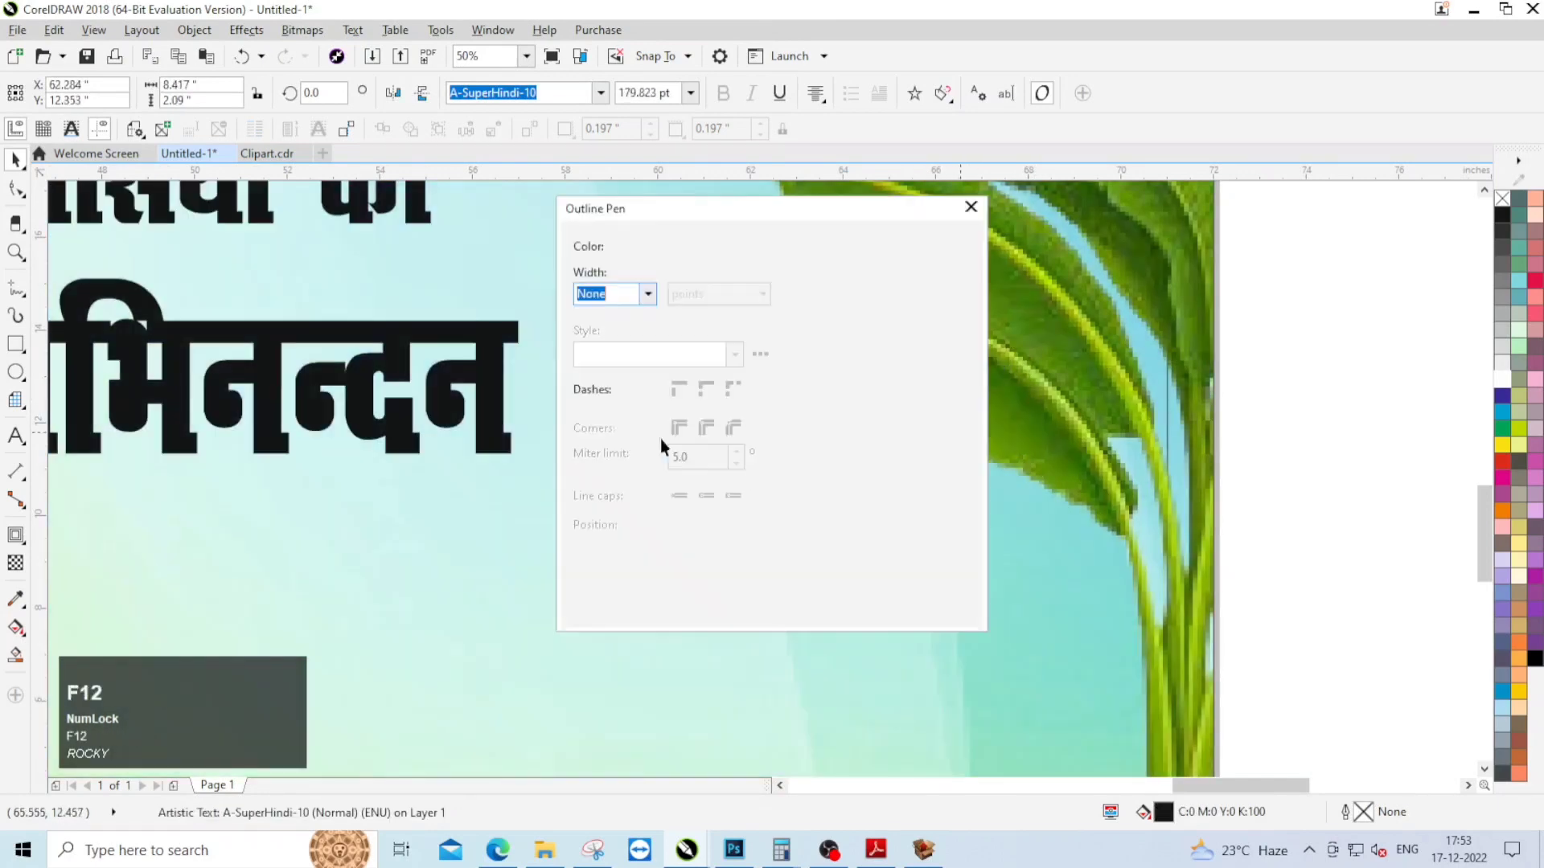
{"action": "left_click", "coordinate": [647, 293]}
{"action": "left_click", "coordinate": [1150, 579]}
{"action": "left_click", "coordinate": [770, 611]}
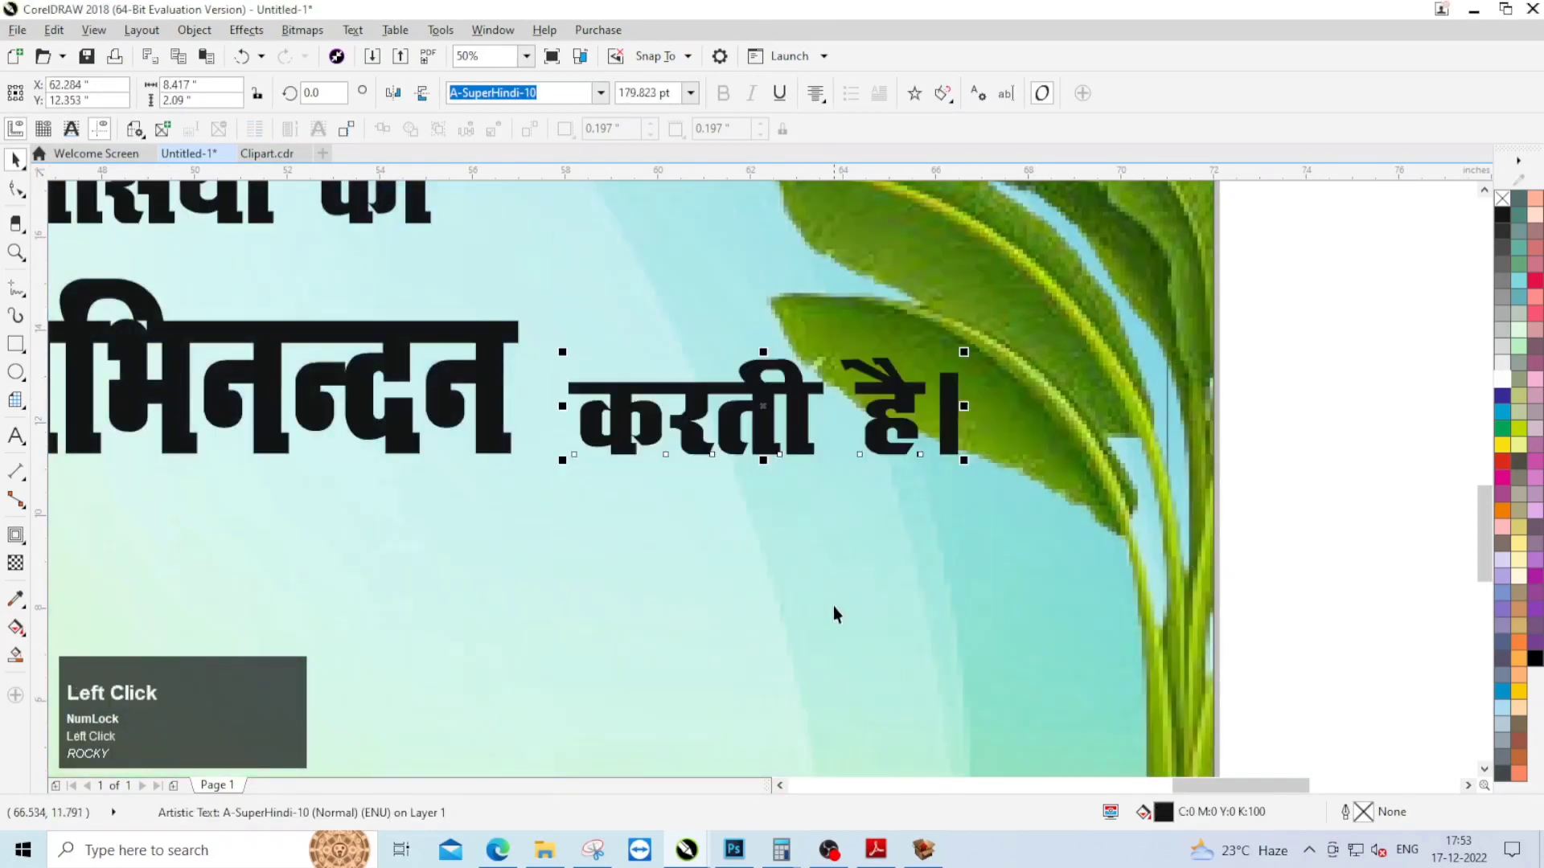
Step: Give "करती है।" a 24 pt white outline behind the fill and a red fill
{"action": "double_click", "coordinate": [1365, 815]}
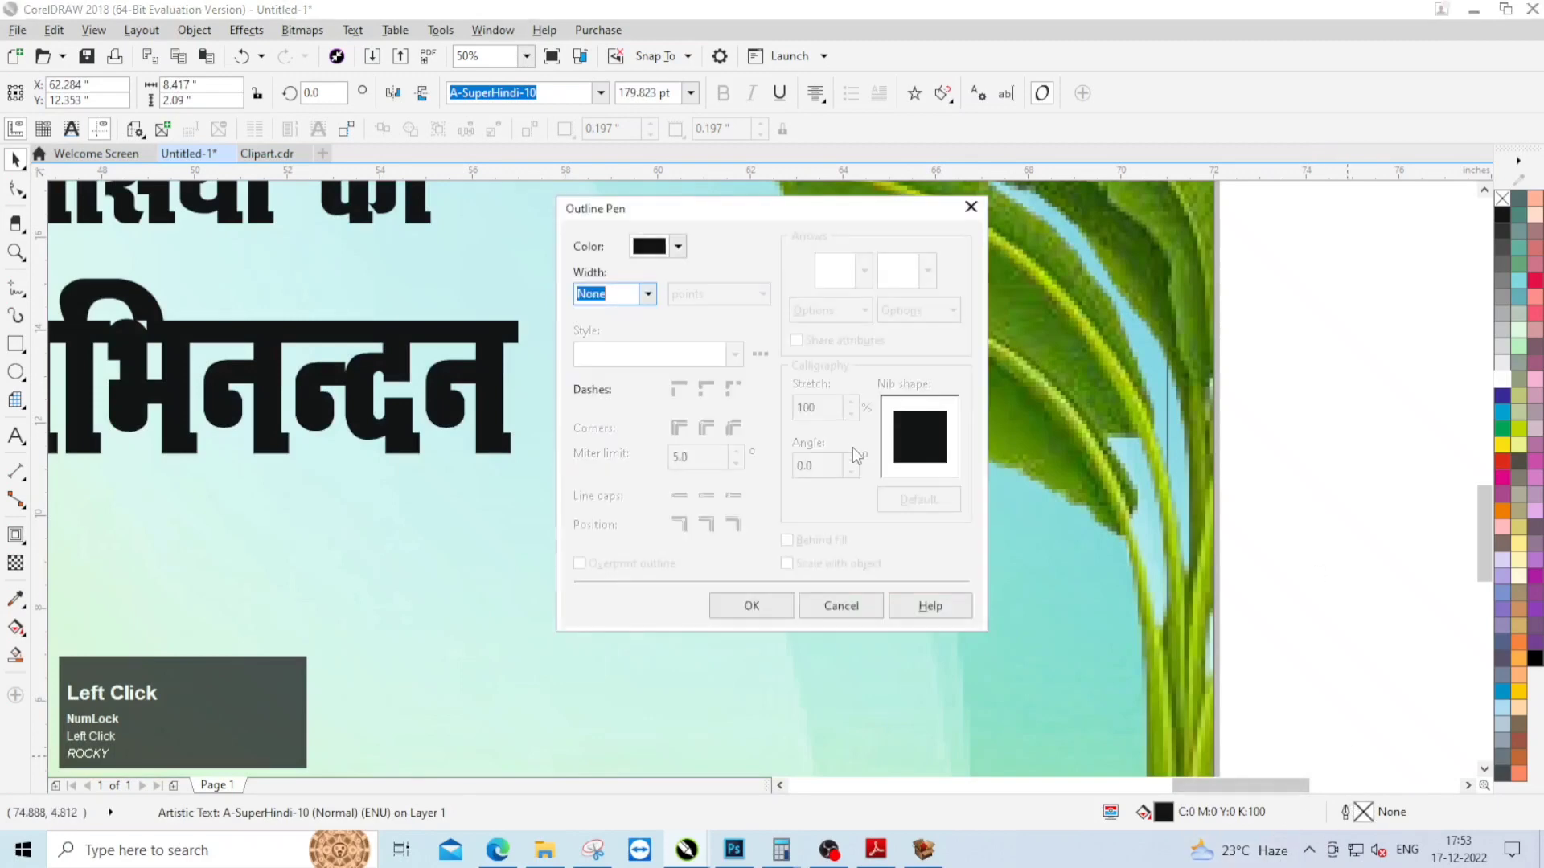
{"action": "left_click", "coordinate": [648, 295]}
{"action": "left_click", "coordinate": [627, 499]}
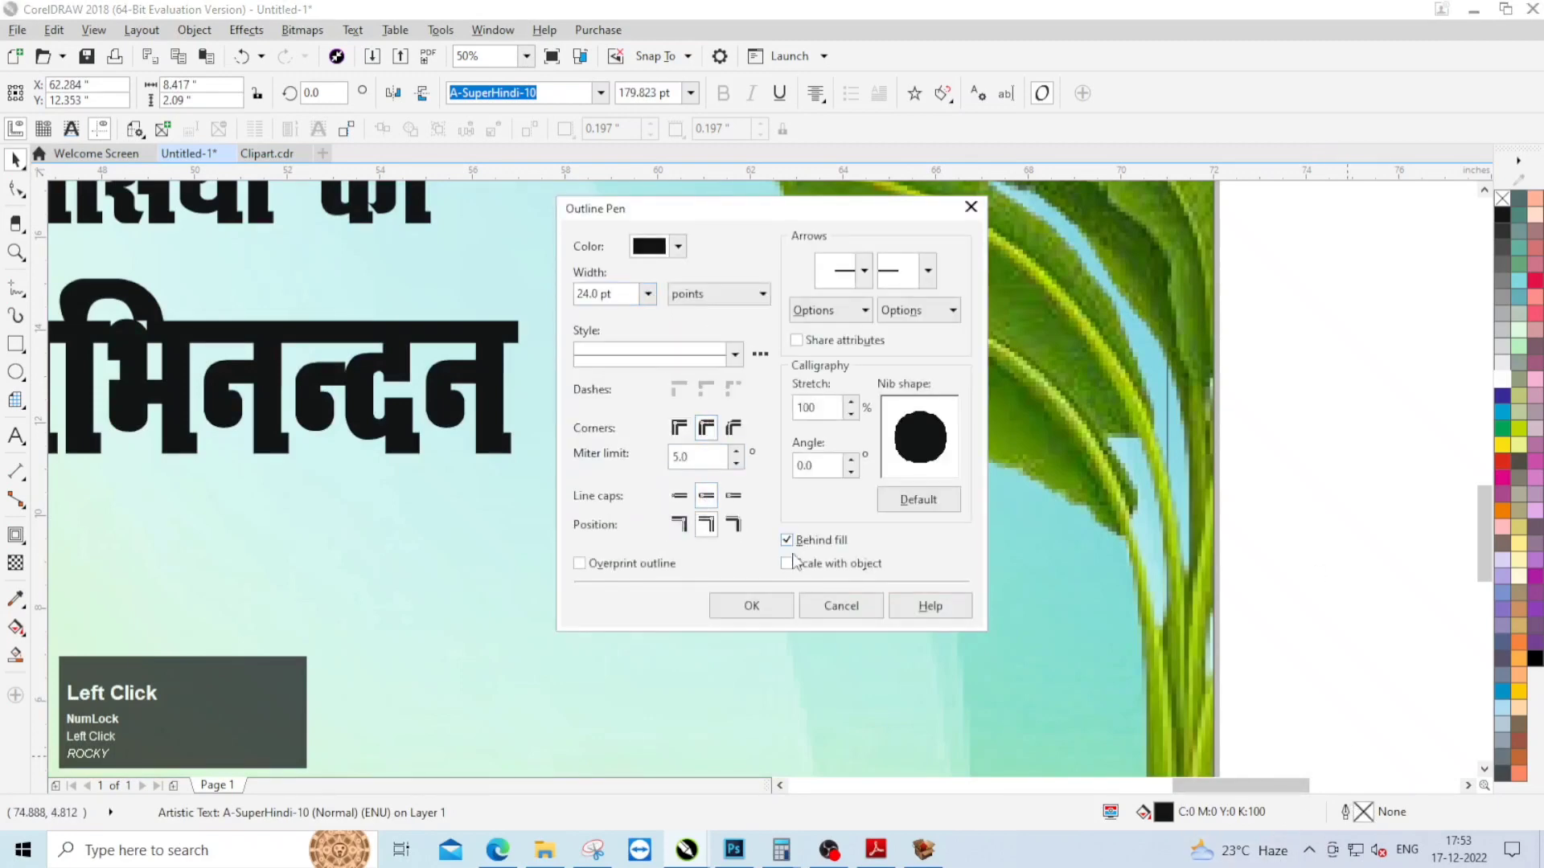
{"action": "left_click", "coordinate": [766, 613]}
{"action": "right_click", "coordinate": [1501, 380]}
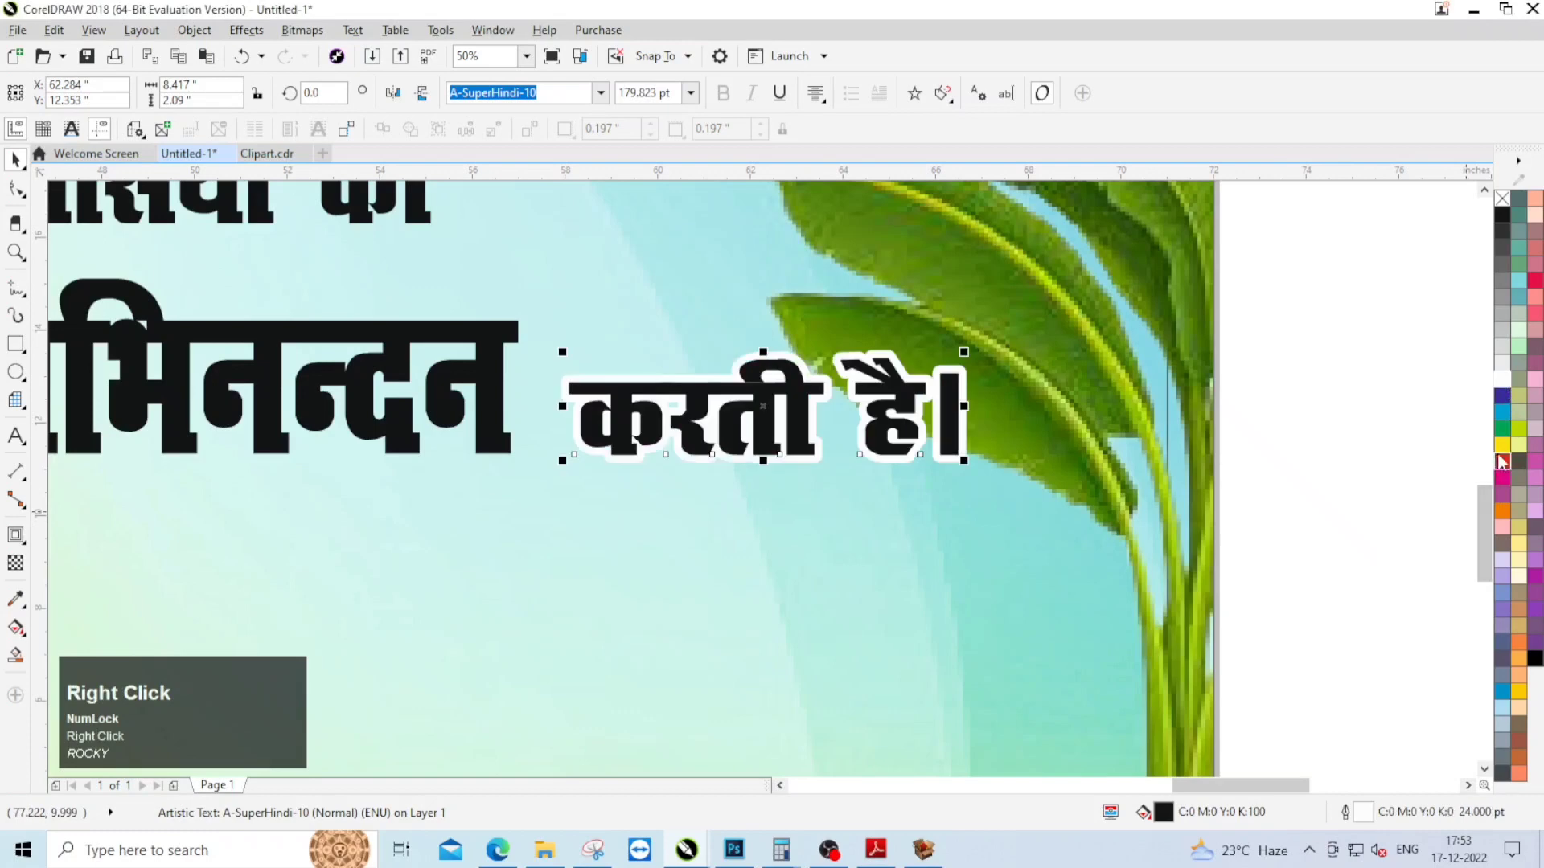
{"action": "left_click", "coordinate": [1502, 461]}
{"action": "left_click", "coordinate": [1376, 440]}
Step: Stretch the line "हार्दिक स्वागत एवं अभिनन्दन" vertically to about 4.2 inches tall
{"action": "scroll", "coordinate": [1045, 383], "scroll_direction": "down", "scroll_amount": 2}
{"action": "scroll", "coordinate": [760, 383], "scroll_direction": "up", "scroll_amount": 1}
{"action": "left_click", "coordinate": [719, 396]}
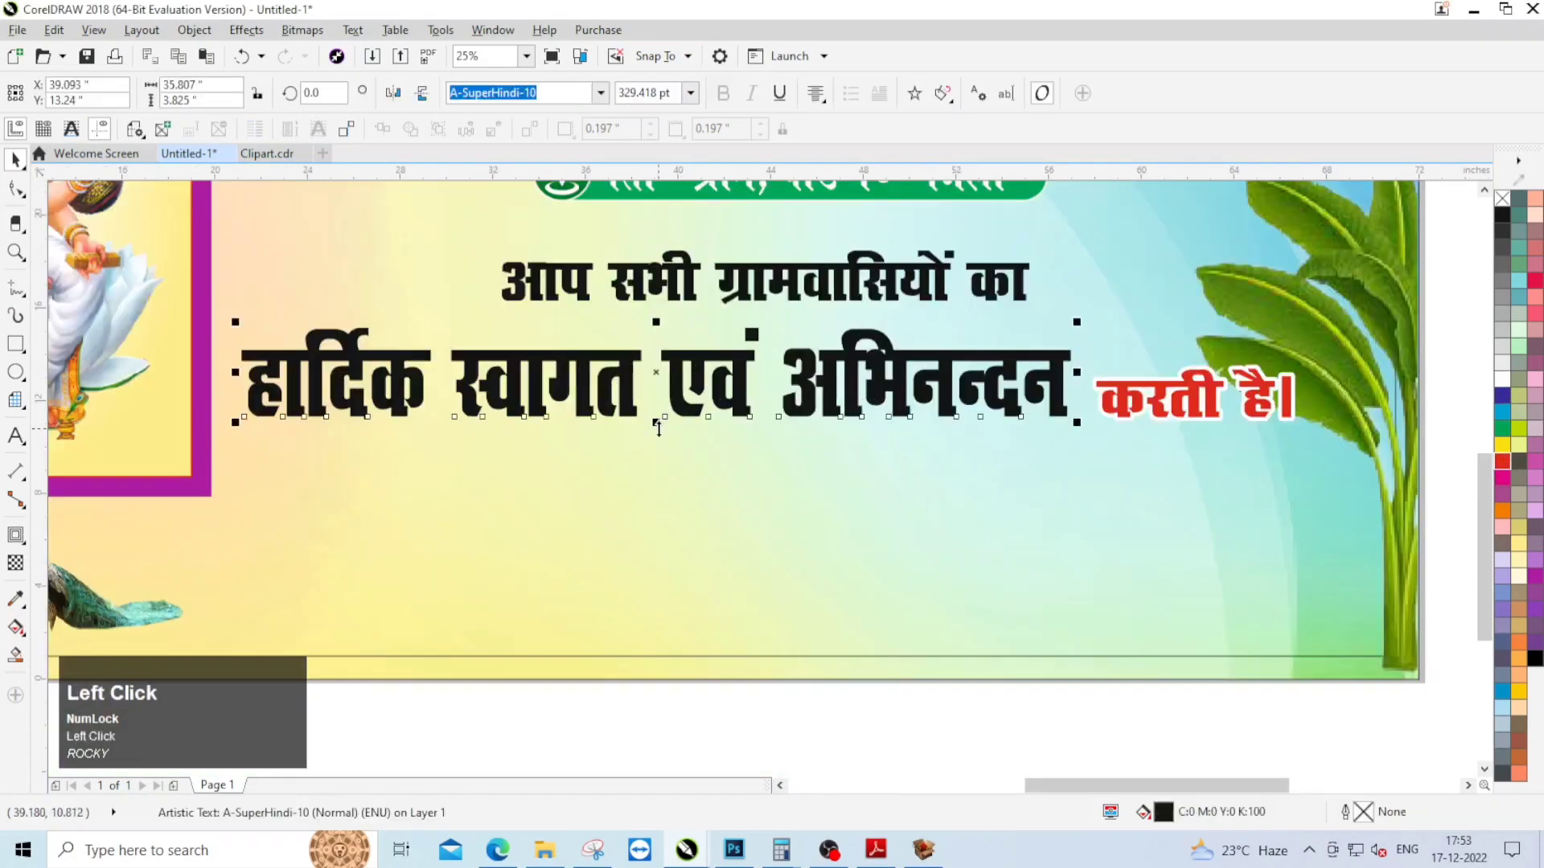
{"action": "left_click_drag", "start_coordinate": [656, 421], "coordinate": [656, 441]}
{"action": "scroll", "coordinate": [707, 454], "scroll_direction": "down", "scroll_amount": 1}
{"action": "scroll", "coordinate": [514, 470], "scroll_direction": "up", "scroll_amount": 1}
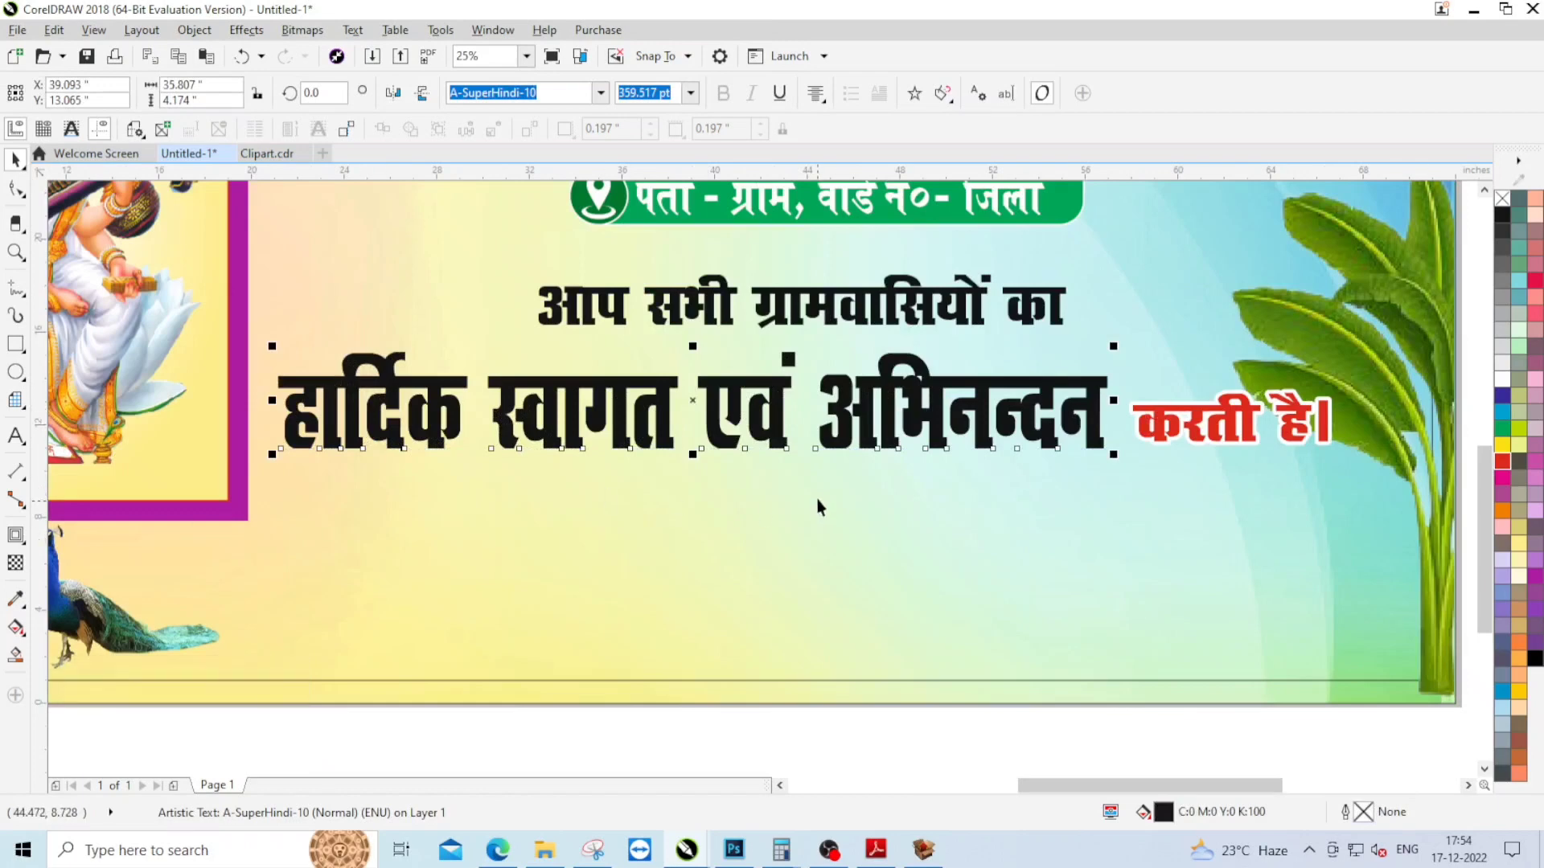
{"action": "right_click", "coordinate": [741, 389]}
{"action": "left_click", "coordinate": [812, 556]}
{"action": "scroll", "coordinate": [855, 461], "scroll_direction": "down", "scroll_amount": 1}
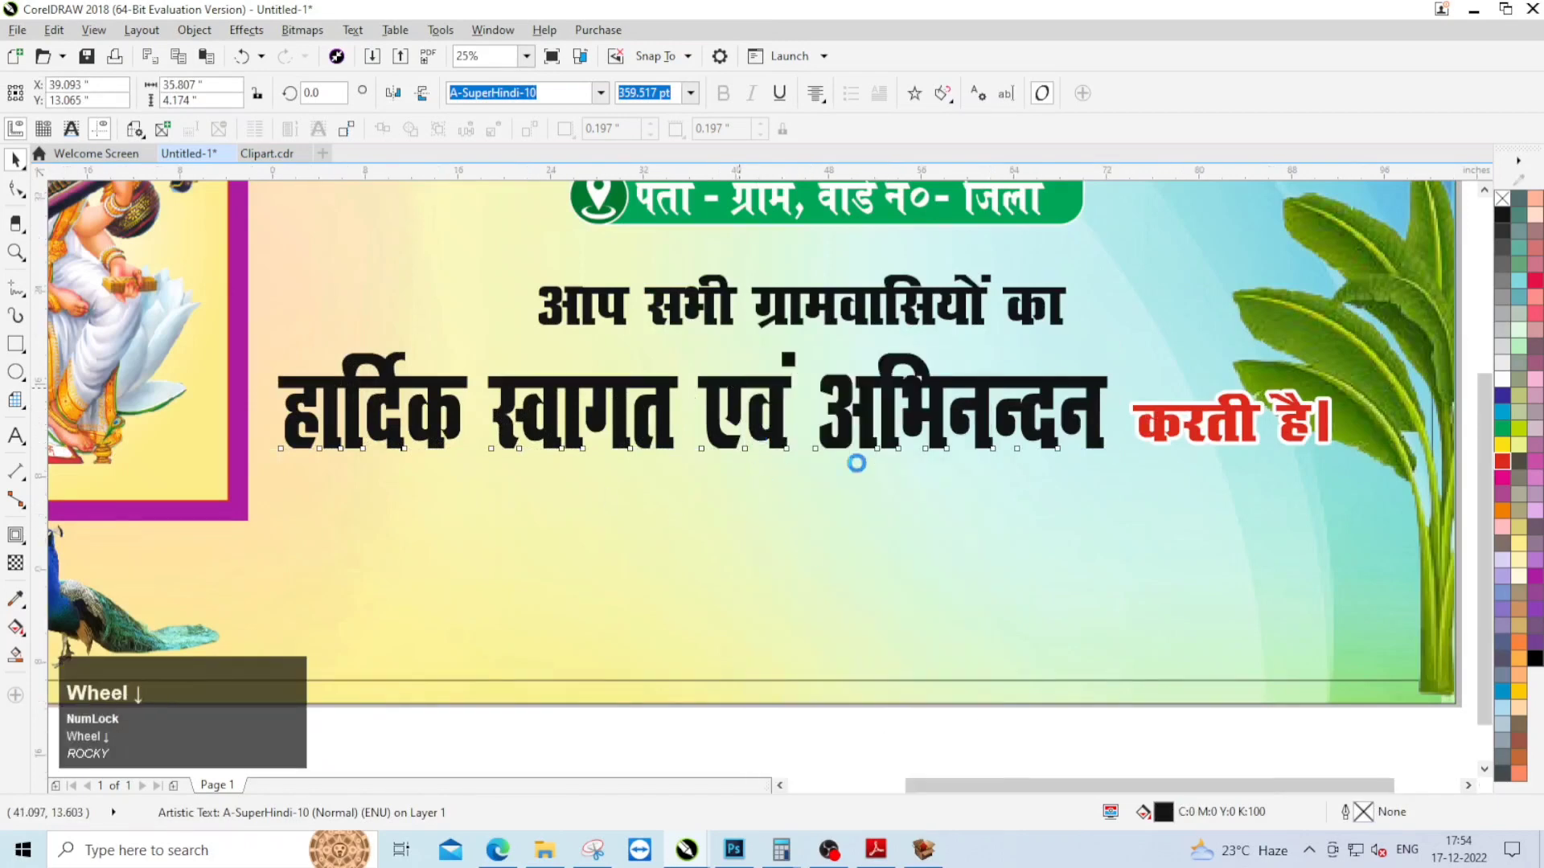
{"action": "scroll", "coordinate": [828, 430], "scroll_direction": "up", "scroll_amount": 1}
Step: Extrude the line "हार्दिक स्वागत एवं अभिनन्दन" straight downwards with a depth of 30
{"action": "left_click", "coordinate": [822, 424]}
{"action": "left_click", "coordinate": [15, 535]}
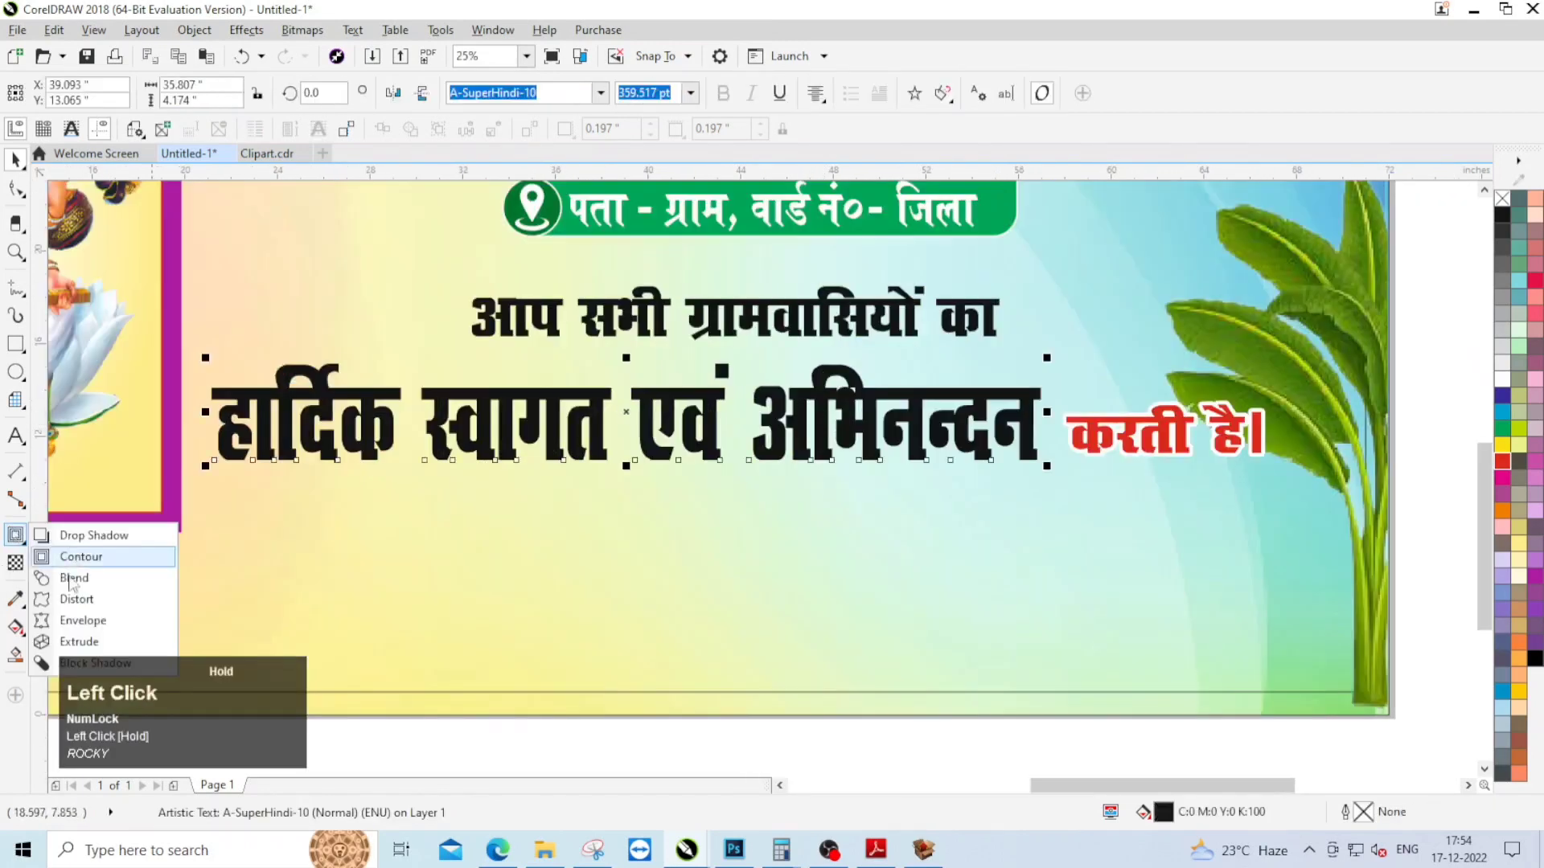
{"action": "left_click", "coordinate": [64, 642]}
{"action": "left_click_drag", "start_coordinate": [597, 483], "coordinate": [627, 523]}
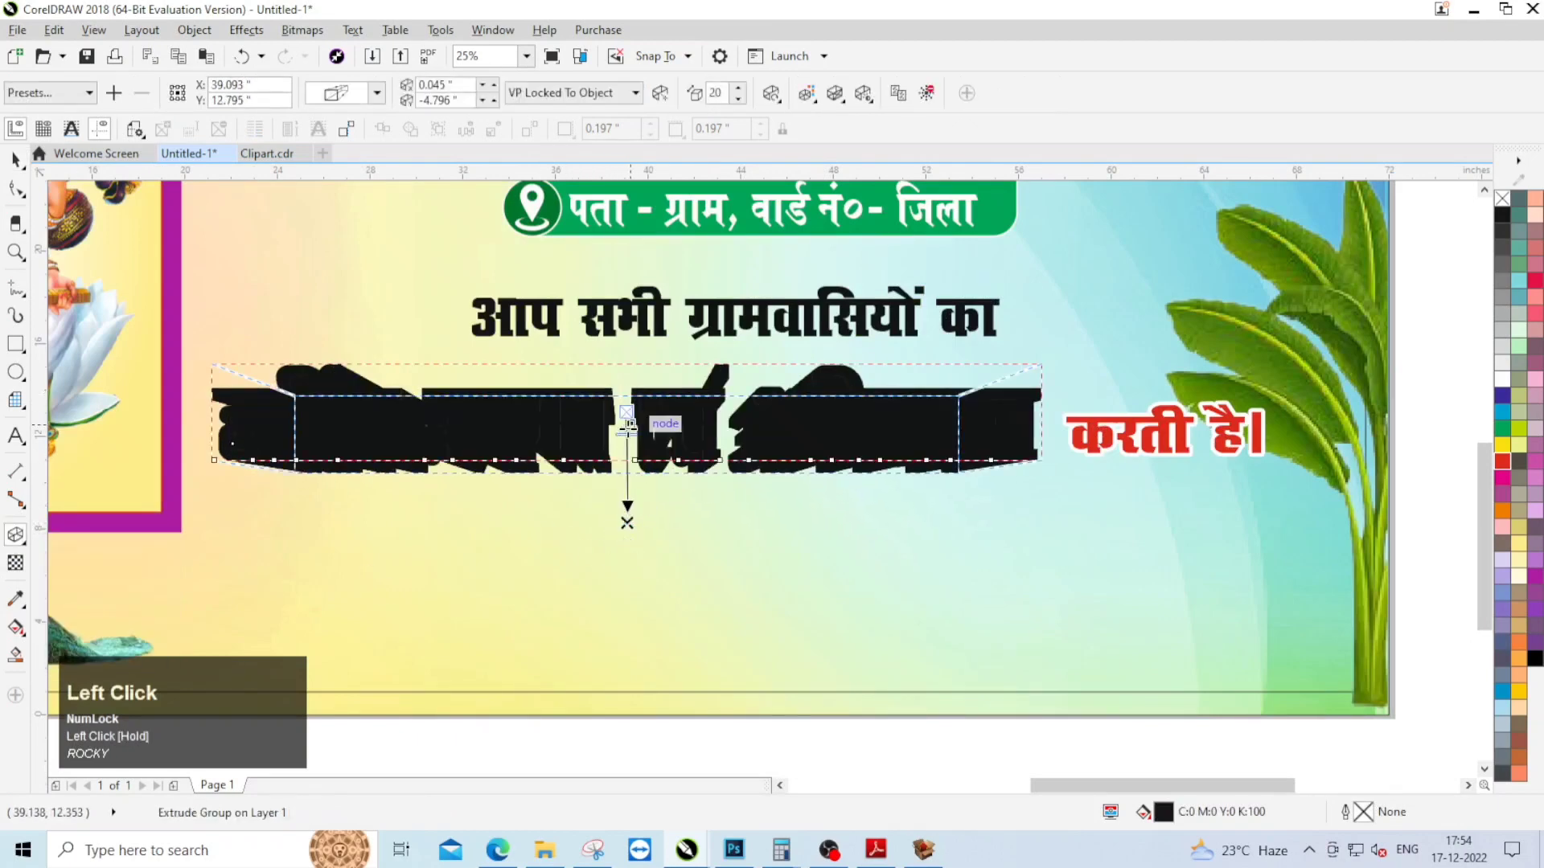
{"action": "scroll", "coordinate": [628, 426], "scroll_direction": "up", "scroll_amount": 3}
{"action": "left_click_drag", "start_coordinate": [632, 431], "coordinate": [713, 442]}
{"action": "scroll", "coordinate": [581, 354], "scroll_direction": "down", "scroll_amount": 3}
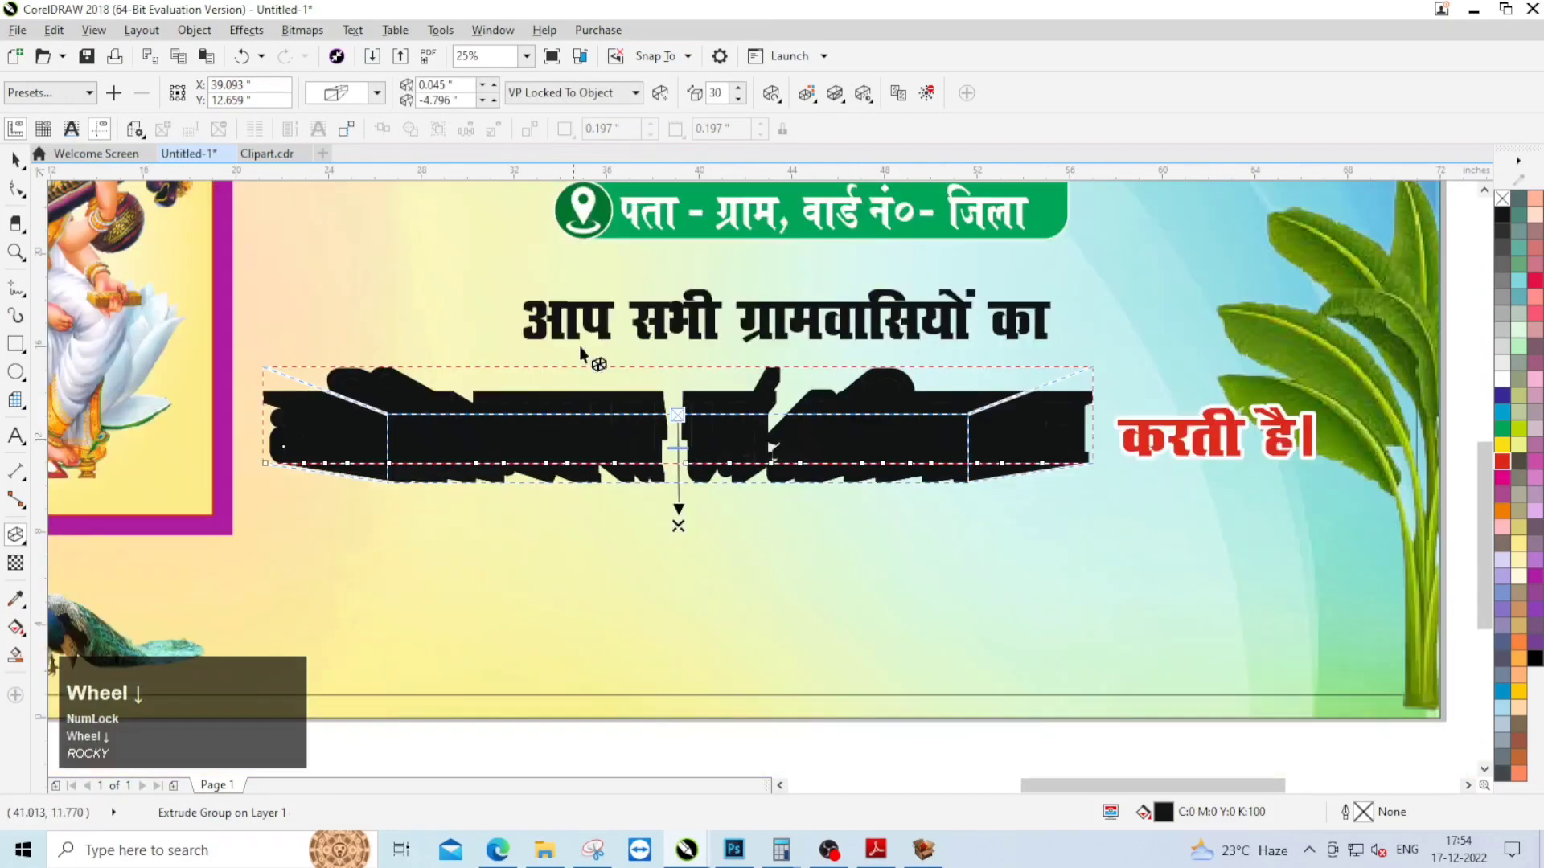
Step: Use colour shading on the extrusion and set its end colour to orange, C1 M54 Y98 K3
{"action": "left_click", "coordinate": [805, 94]}
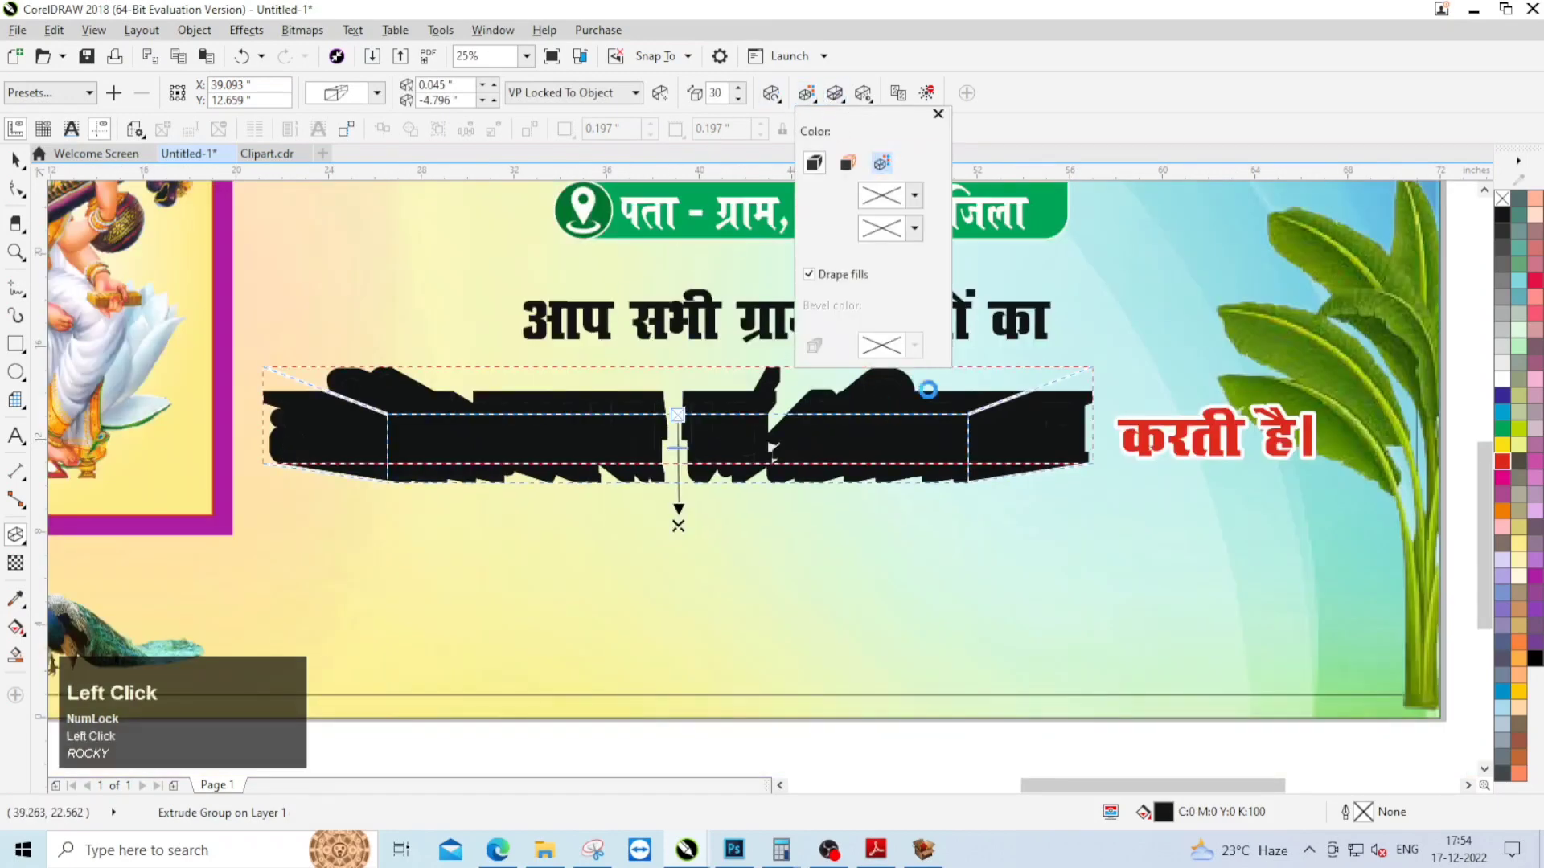
{"action": "left_click", "coordinate": [914, 228]}
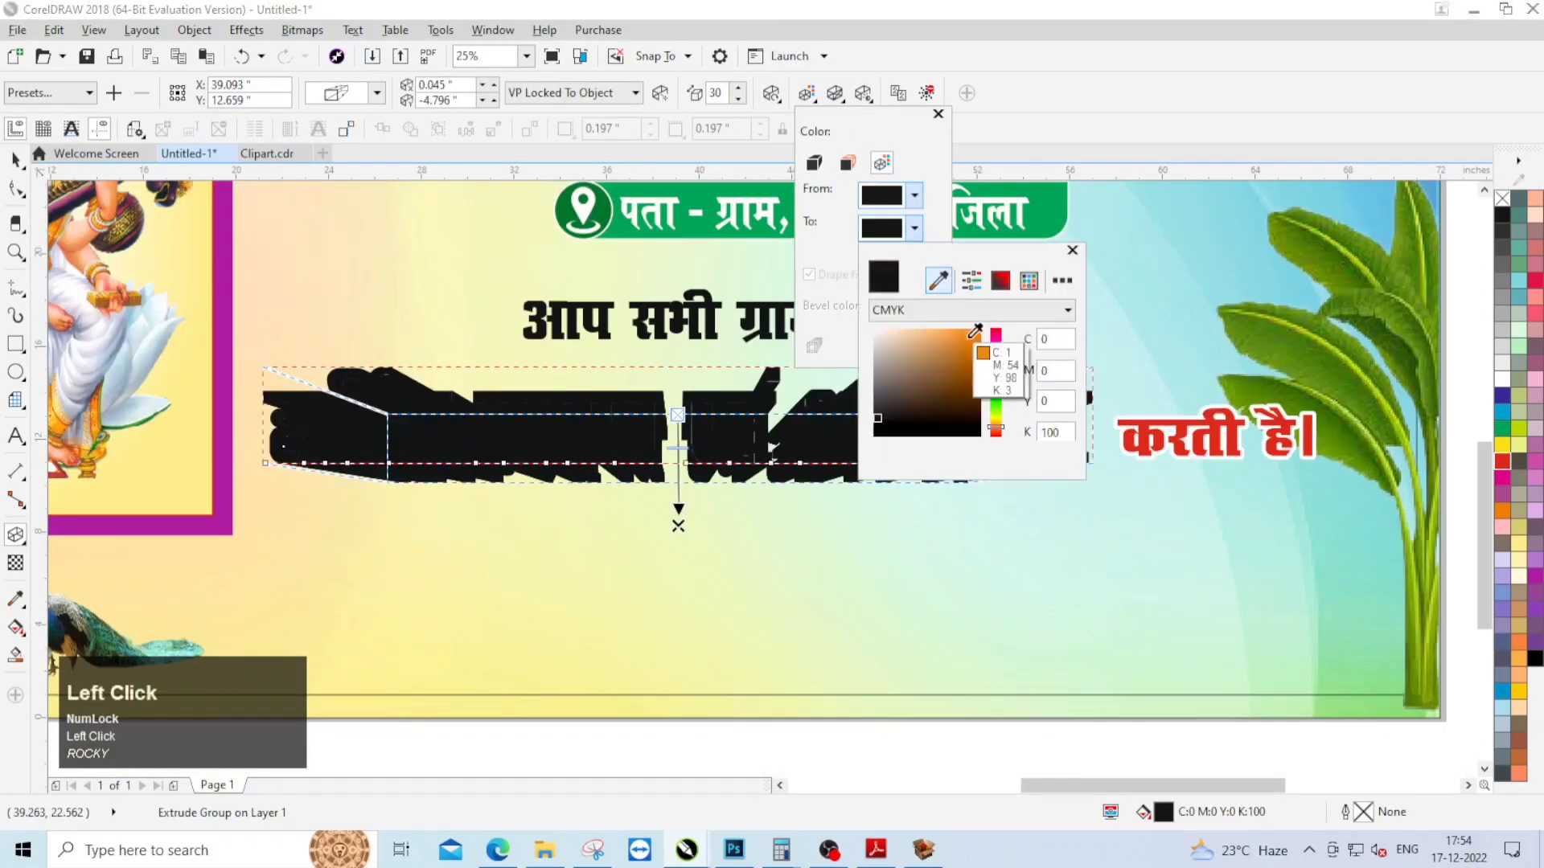
{"action": "left_click", "coordinate": [975, 330]}
{"action": "left_click", "coordinate": [1073, 250]}
Step: Set the extrusion's start colour to white and paste the copied line "हार्दिक स्वागत एवं अभिनन्दन" over it
{"action": "left_click", "coordinate": [915, 197]}
{"action": "left_click", "coordinate": [937, 248]}
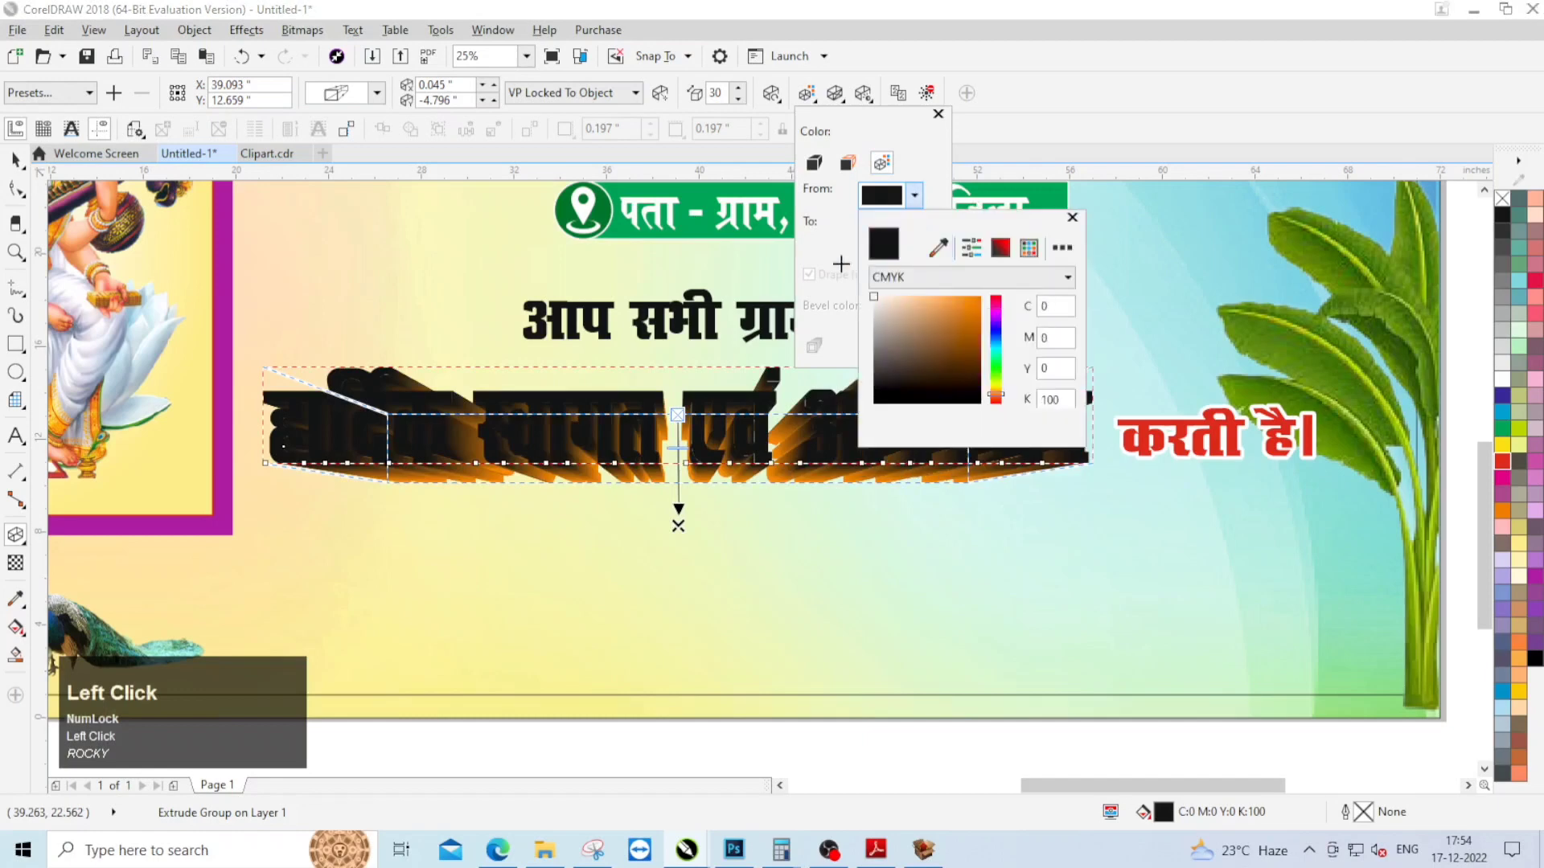
{"action": "left_click", "coordinate": [841, 262]}
{"action": "left_click", "coordinate": [16, 160]}
{"action": "scroll", "coordinate": [721, 366], "scroll_direction": "down", "scroll_amount": 2}
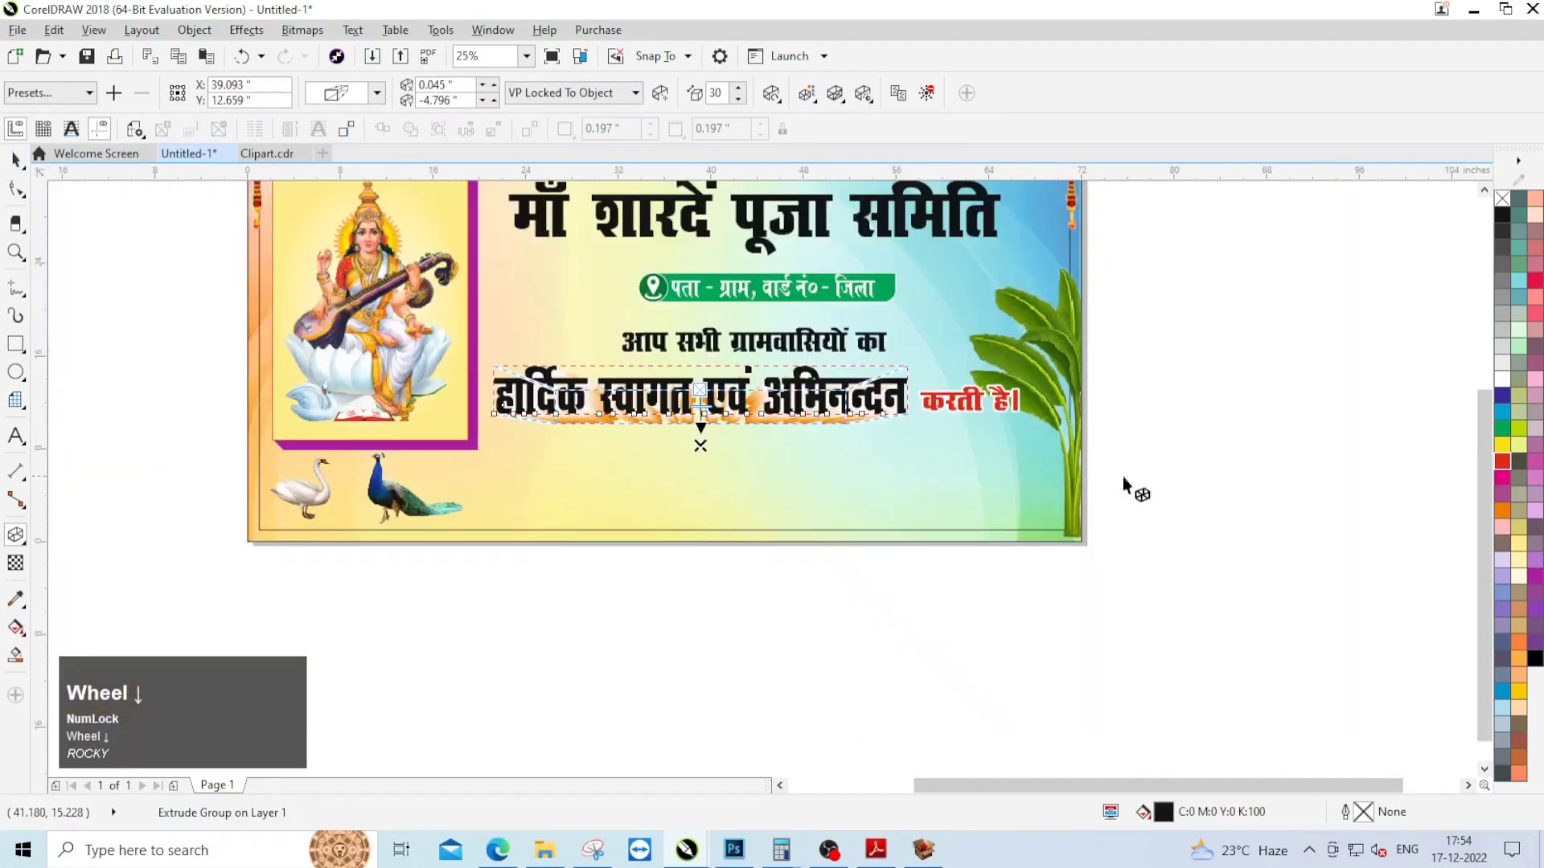
{"action": "left_click", "coordinate": [1147, 484]}
{"action": "right_click", "coordinate": [1184, 362]}
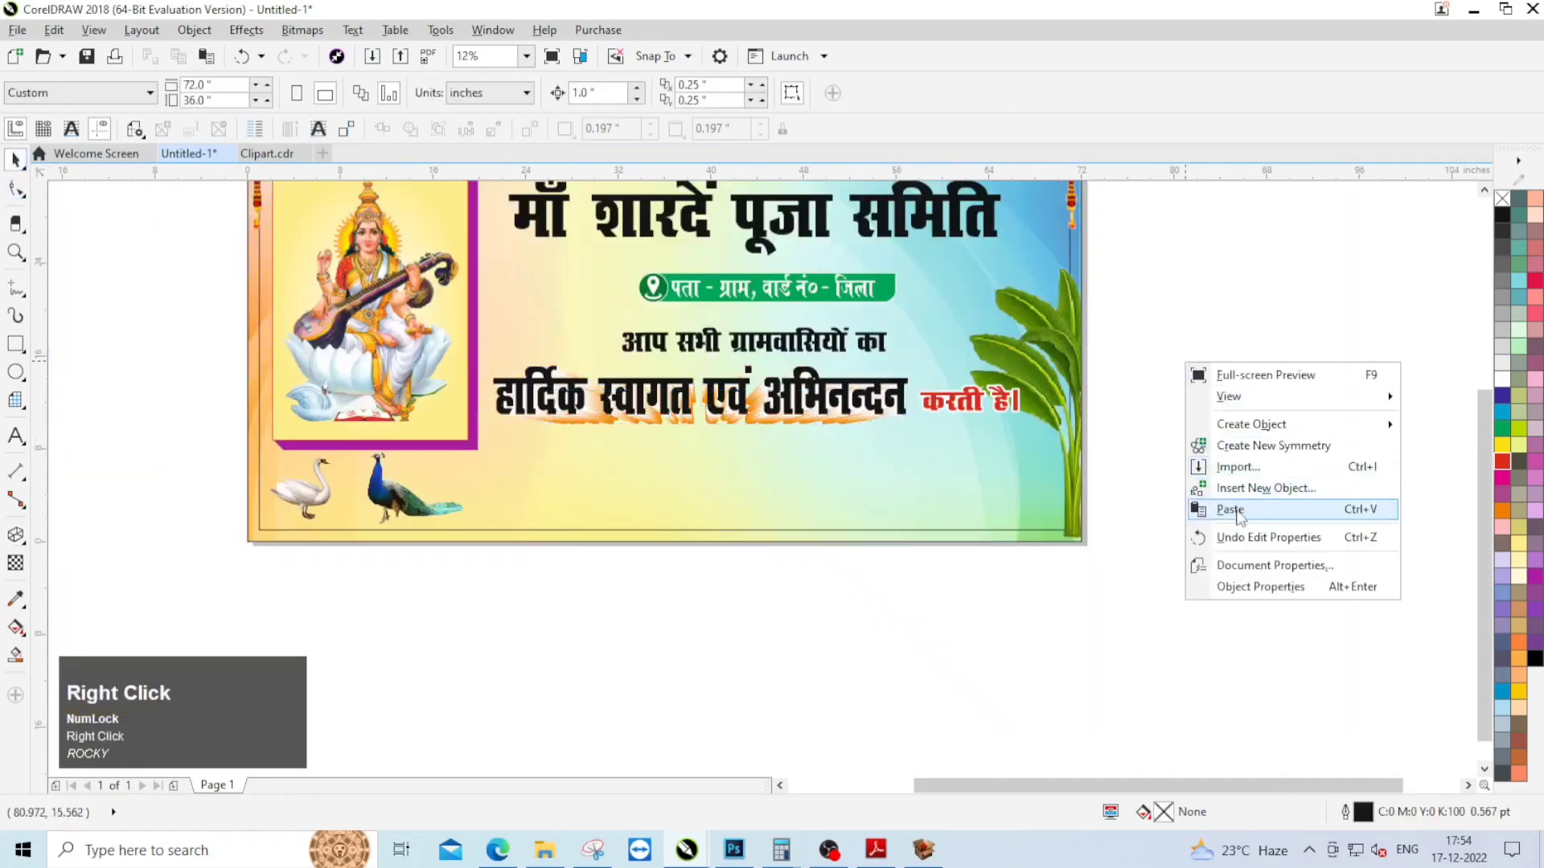
Step: Give the pasted line "हार्दिक स्वागत एवं अभिनन्दन" a horizontal linear fountain fill from red to magenta
{"action": "left_click", "coordinate": [736, 379]}
{"action": "scroll", "coordinate": [735, 380], "scroll_direction": "up", "scroll_amount": 2}
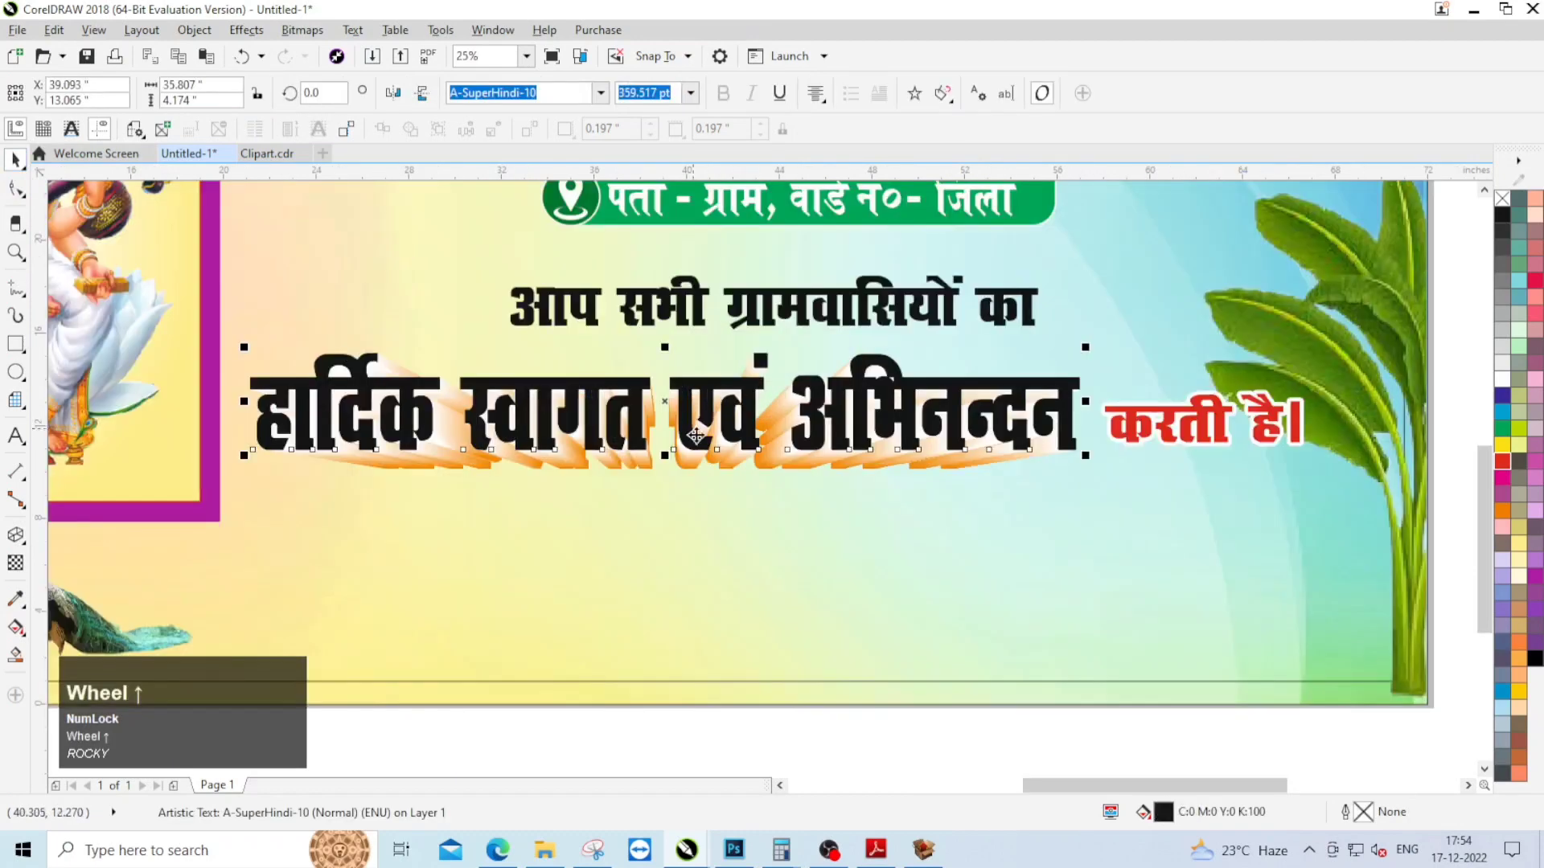
{"action": "left_click", "coordinate": [15, 628]}
{"action": "left_click_drag", "start_coordinate": [250, 401], "coordinate": [1060, 424]}
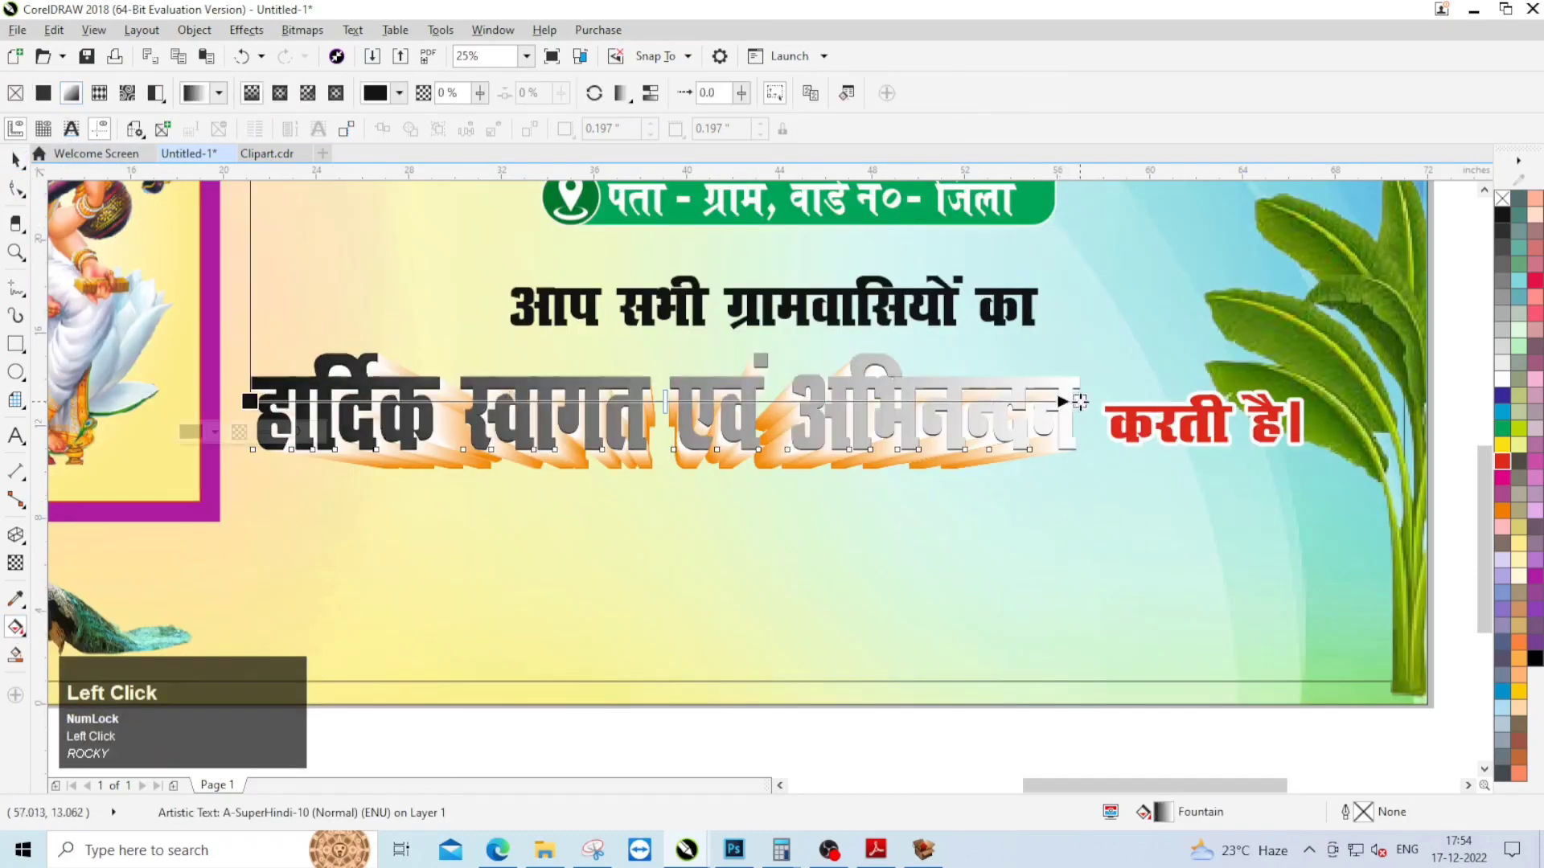
{"action": "left_click", "coordinate": [1079, 402]}
{"action": "left_click", "coordinate": [1501, 479]}
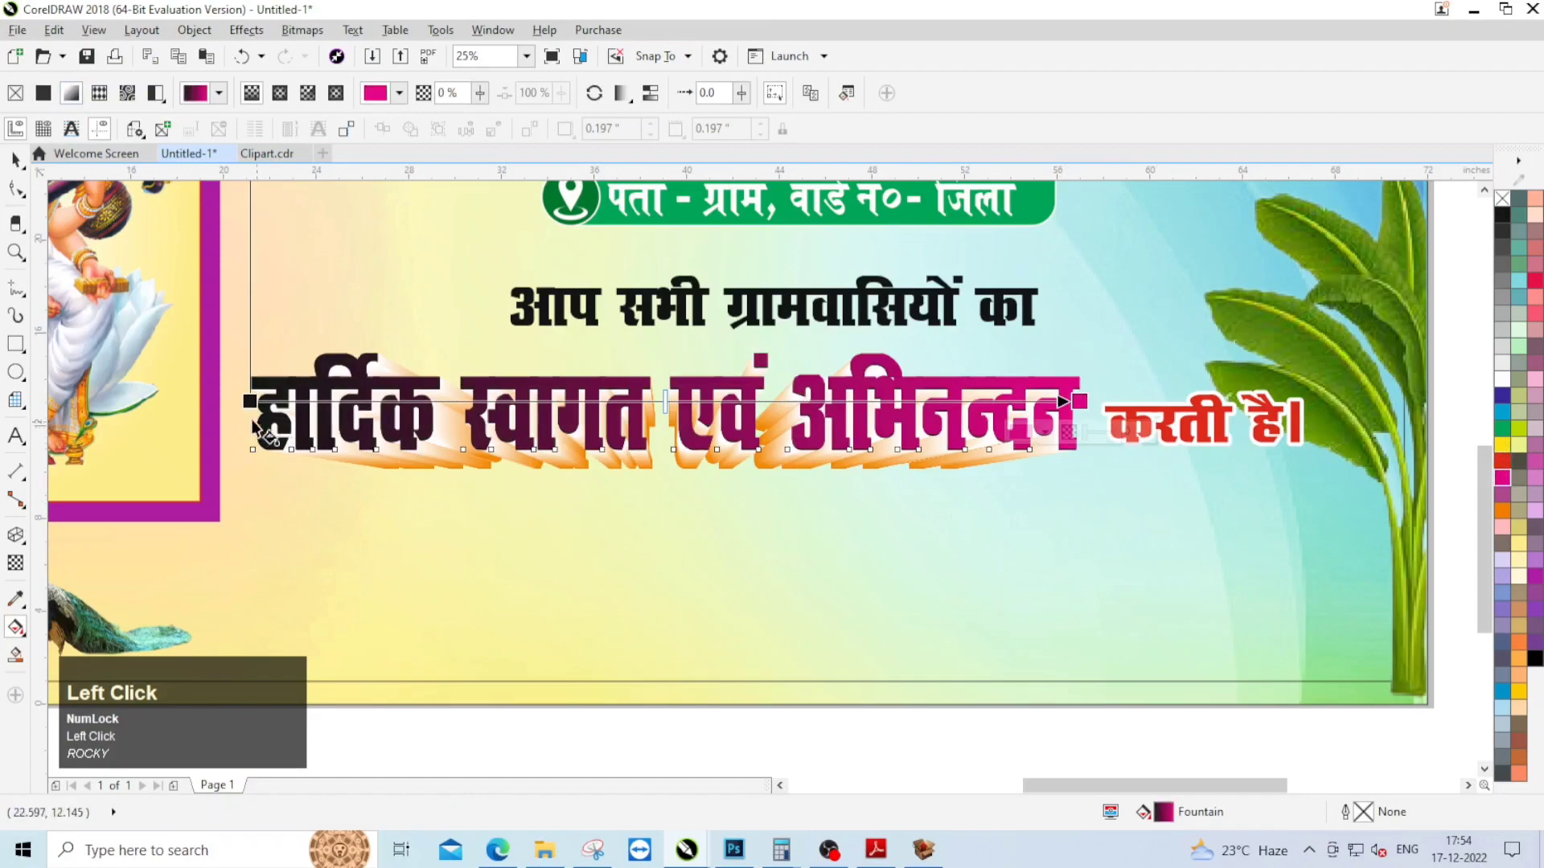
{"action": "left_click", "coordinate": [250, 401]}
{"action": "left_click", "coordinate": [1502, 461]}
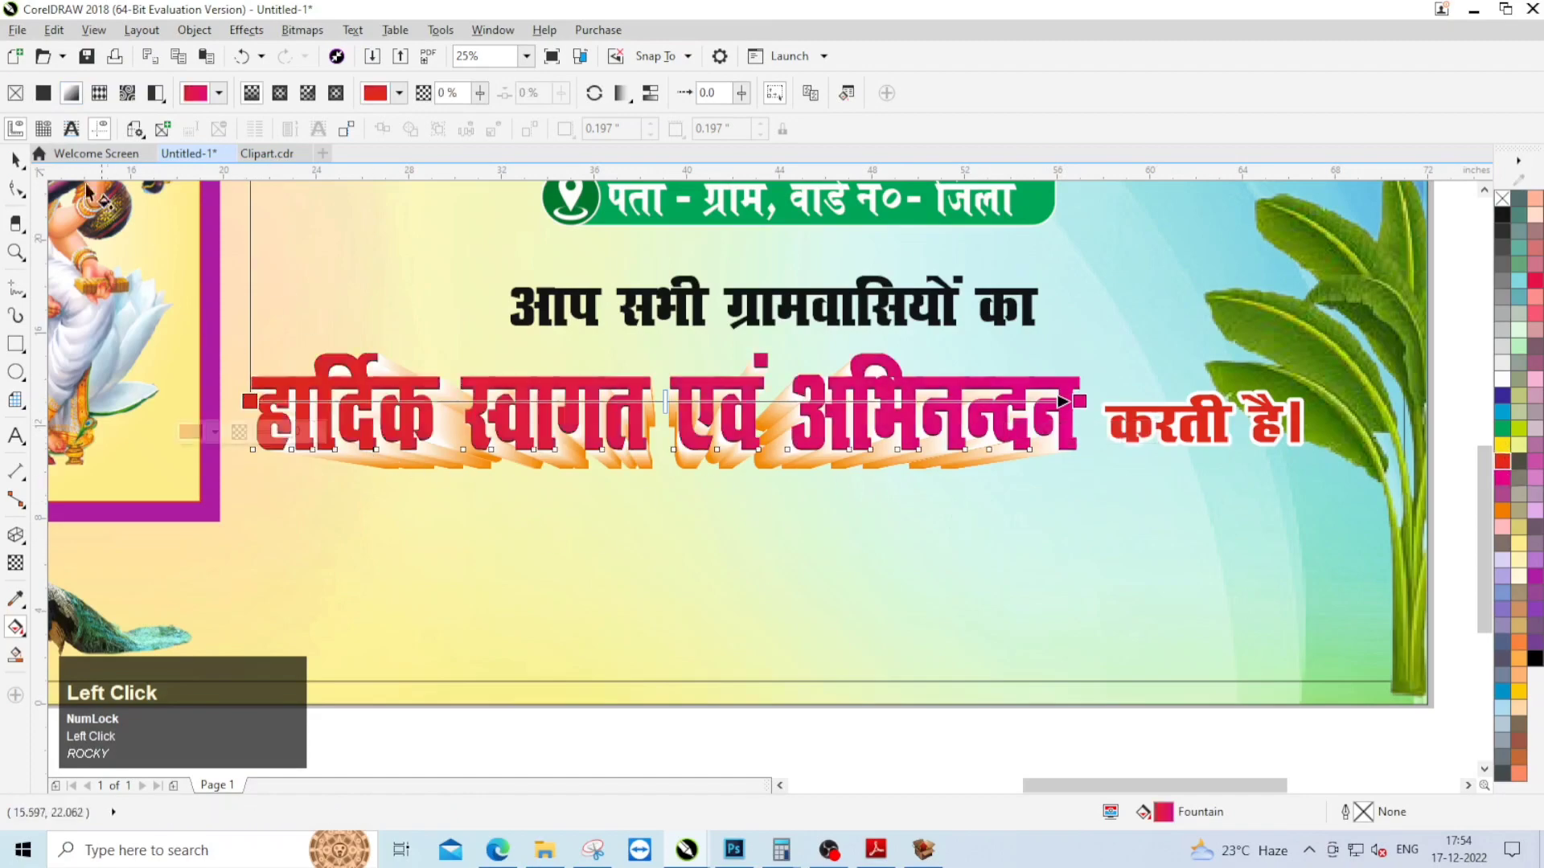
{"action": "left_click", "coordinate": [16, 160]}
{"action": "scroll", "coordinate": [612, 335], "scroll_direction": "down", "scroll_amount": 1}
{"action": "left_click", "coordinate": [1227, 486]}
Step: Change the fill of "करती है।" to dark blue
{"action": "scroll", "coordinate": [962, 370], "scroll_direction": "up", "scroll_amount": 1}
{"action": "left_click", "coordinate": [875, 375]}
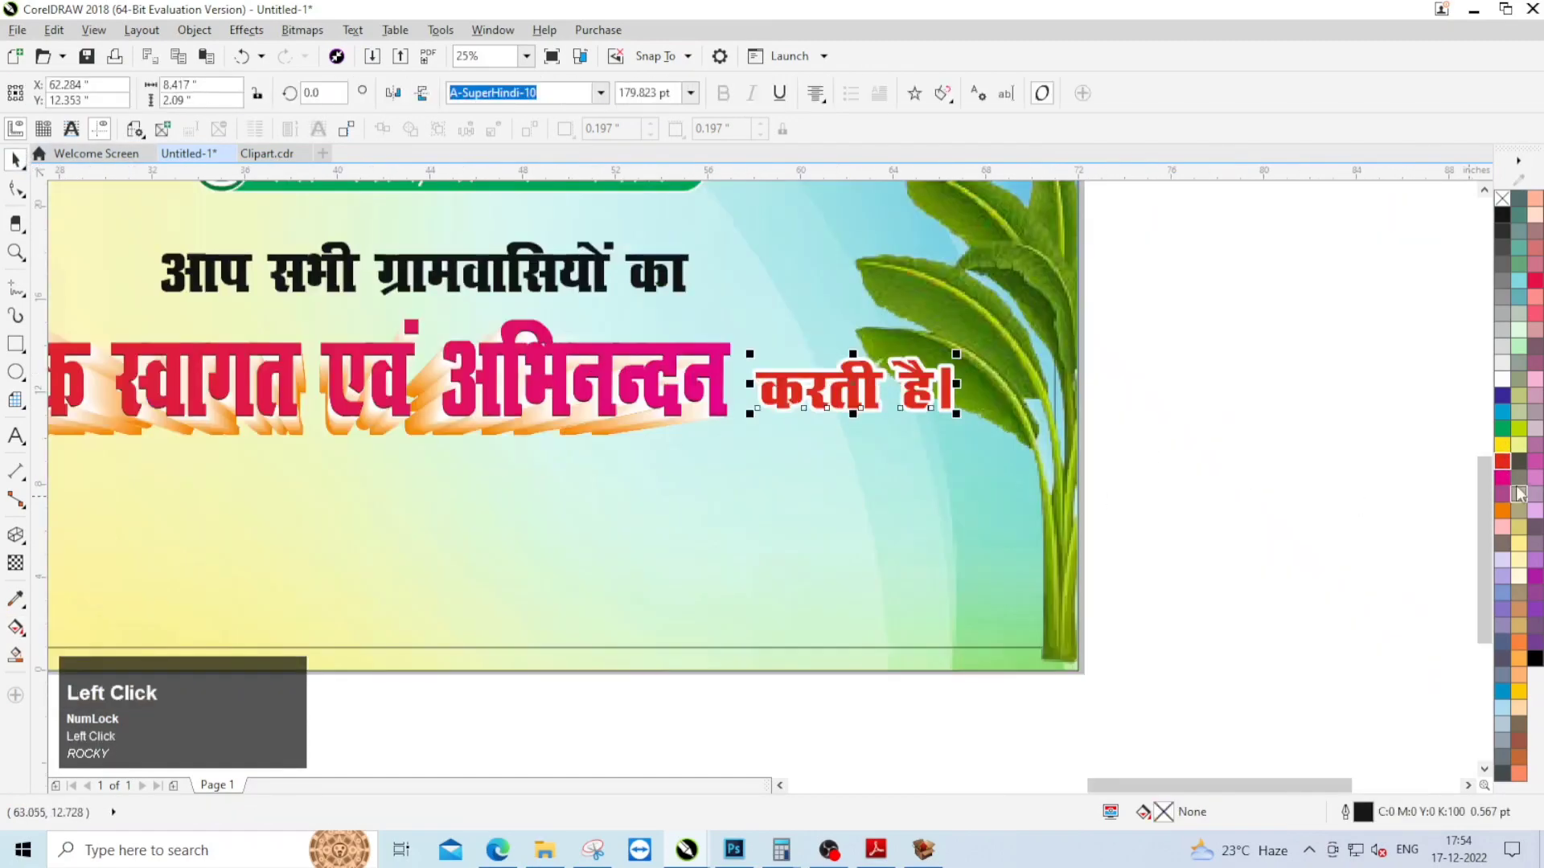
{"action": "left_click", "coordinate": [1502, 395]}
{"action": "left_click", "coordinate": [1310, 465]}
Step: Fill the line "आप सभी ग्रामवासियों का" with sky blue
{"action": "scroll", "coordinate": [1083, 538], "scroll_direction": "down", "scroll_amount": 1}
{"action": "scroll", "coordinate": [716, 398], "scroll_direction": "up", "scroll_amount": 1}
{"action": "left_click", "coordinate": [762, 399]}
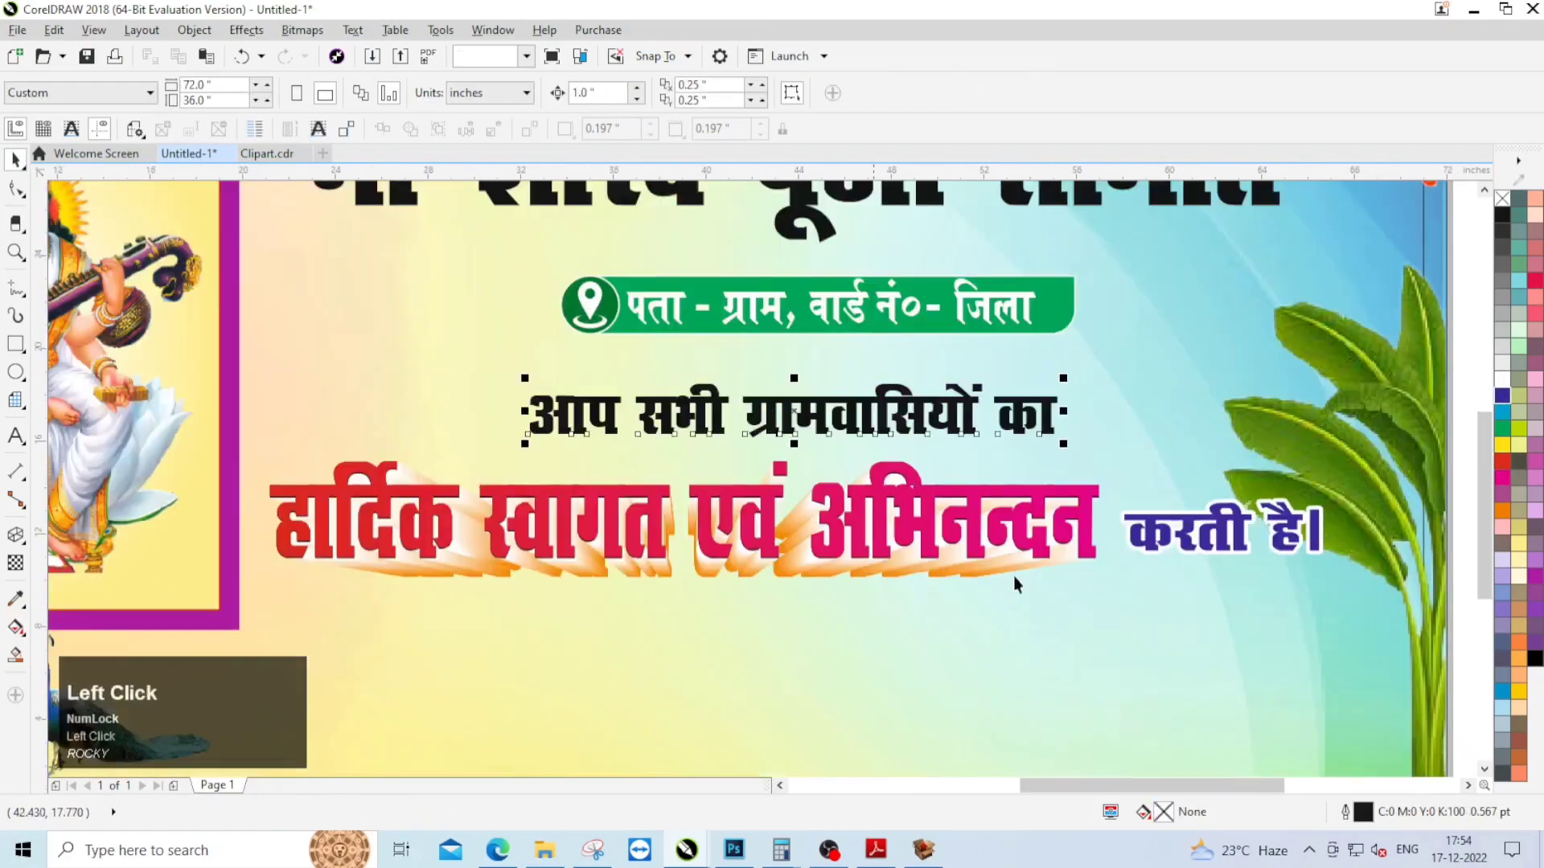
{"action": "left_click", "coordinate": [1502, 692]}
{"action": "scroll", "coordinate": [1156, 492], "scroll_direction": "down", "scroll_amount": 1}
{"action": "left_click", "coordinate": [1156, 492]}
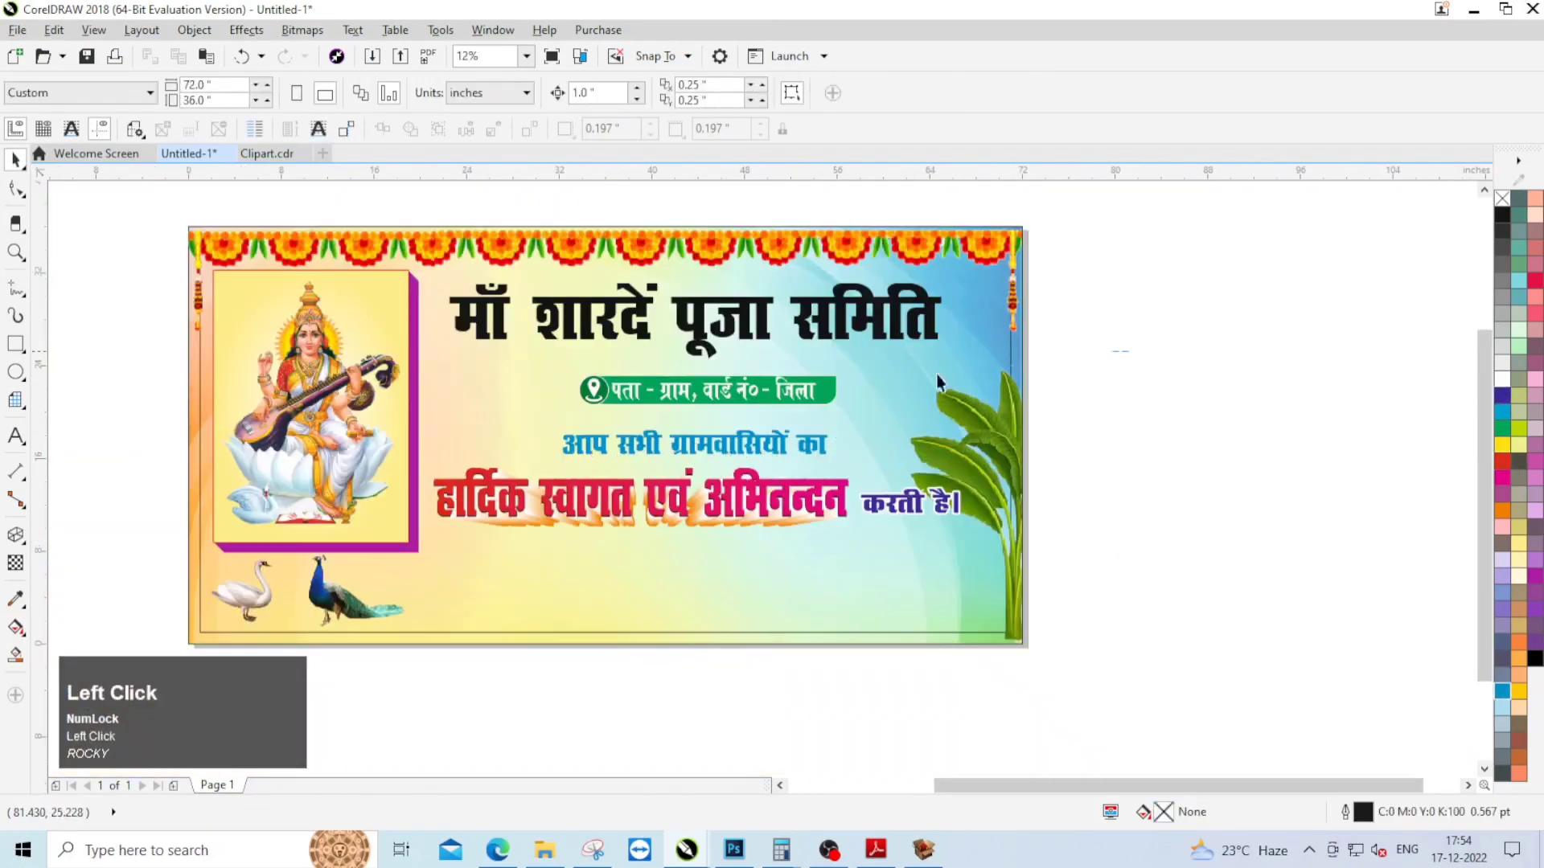
Step: Move the green address label down closer to the line below it and stretch the heading to about 7.8 inches tall
{"action": "scroll", "coordinate": [688, 407], "scroll_direction": "up", "scroll_amount": 1}
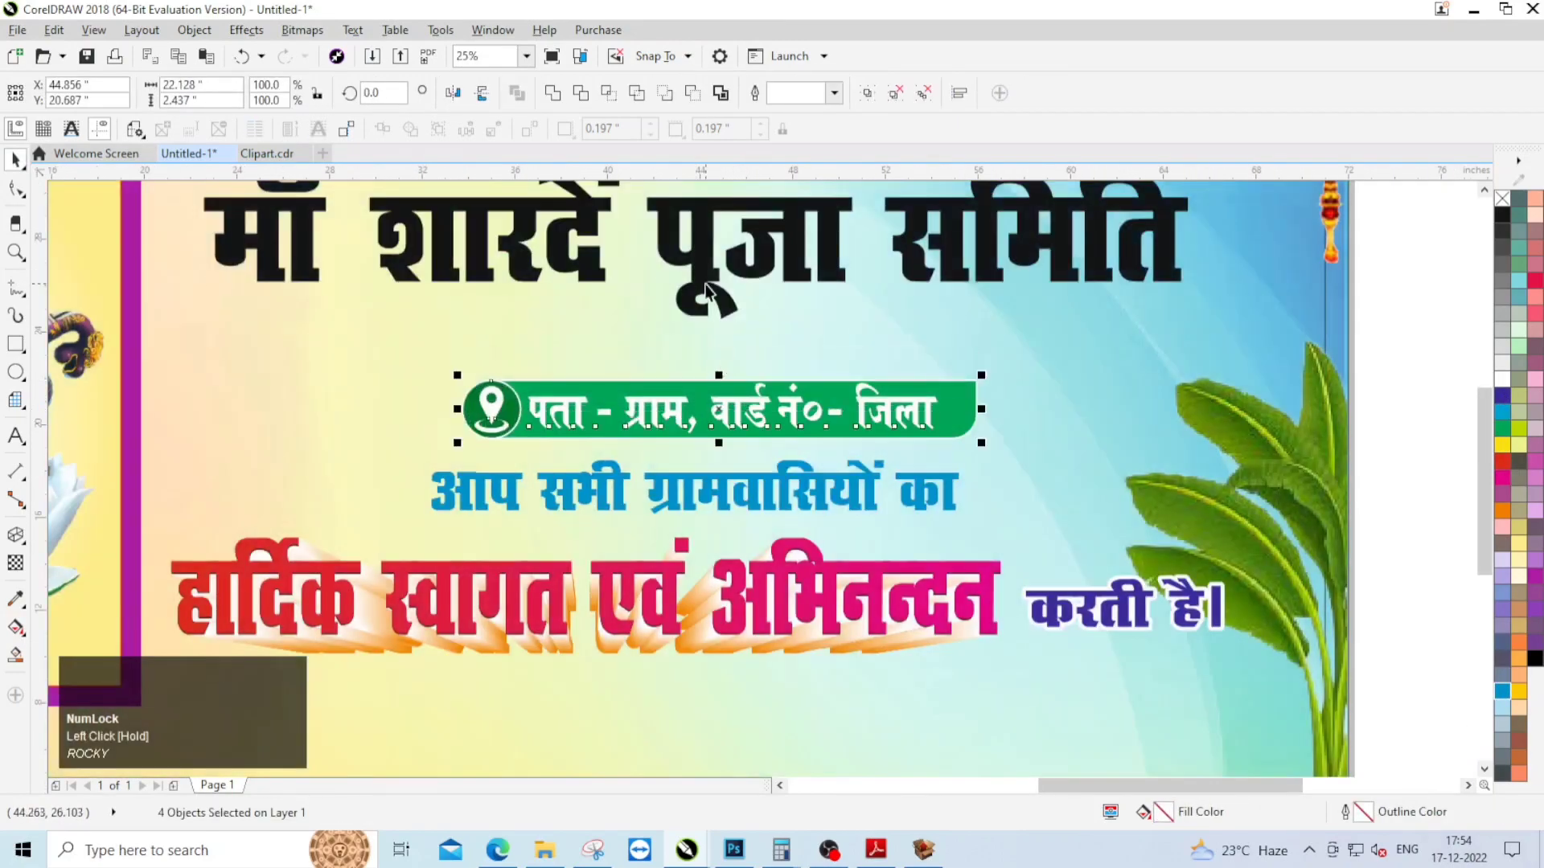
{"action": "left_click", "coordinate": [698, 334]}
{"action": "scroll", "coordinate": [698, 334], "scroll_direction": "down", "scroll_amount": 1}
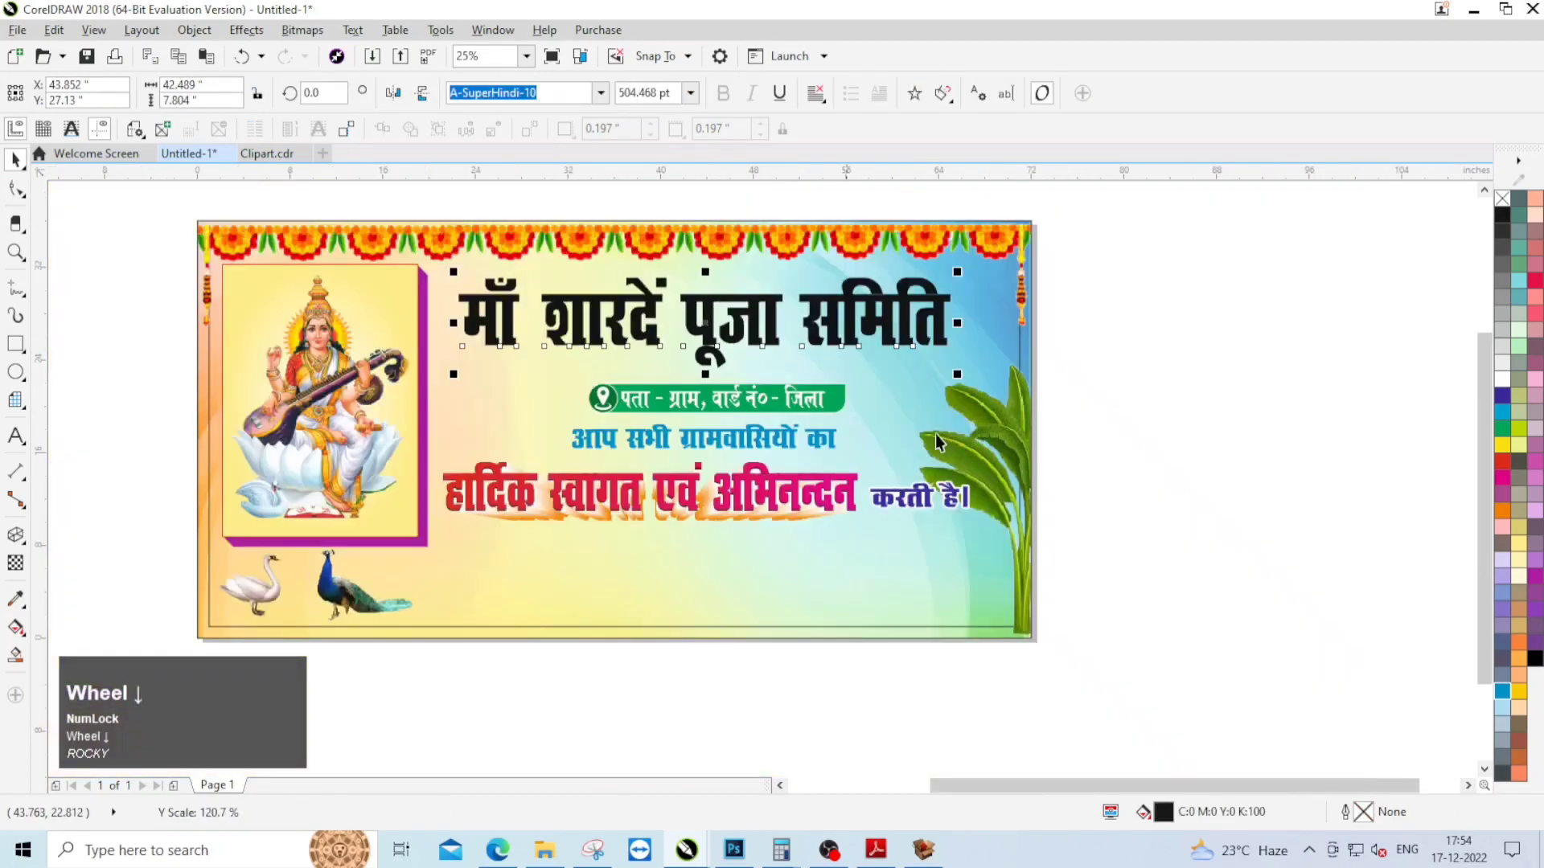
{"action": "left_click", "coordinate": [623, 438]}
{"action": "left_click_drag", "start_coordinate": [623, 439], "coordinate": [555, 453]}
{"action": "scroll", "coordinate": [698, 436], "scroll_direction": "up", "scroll_amount": 1}
{"action": "left_click_drag", "start_coordinate": [712, 441], "coordinate": [712, 444]}
{"action": "scroll", "coordinate": [713, 445], "scroll_direction": "down", "scroll_amount": 1}
{"action": "left_click", "coordinate": [1137, 482]}
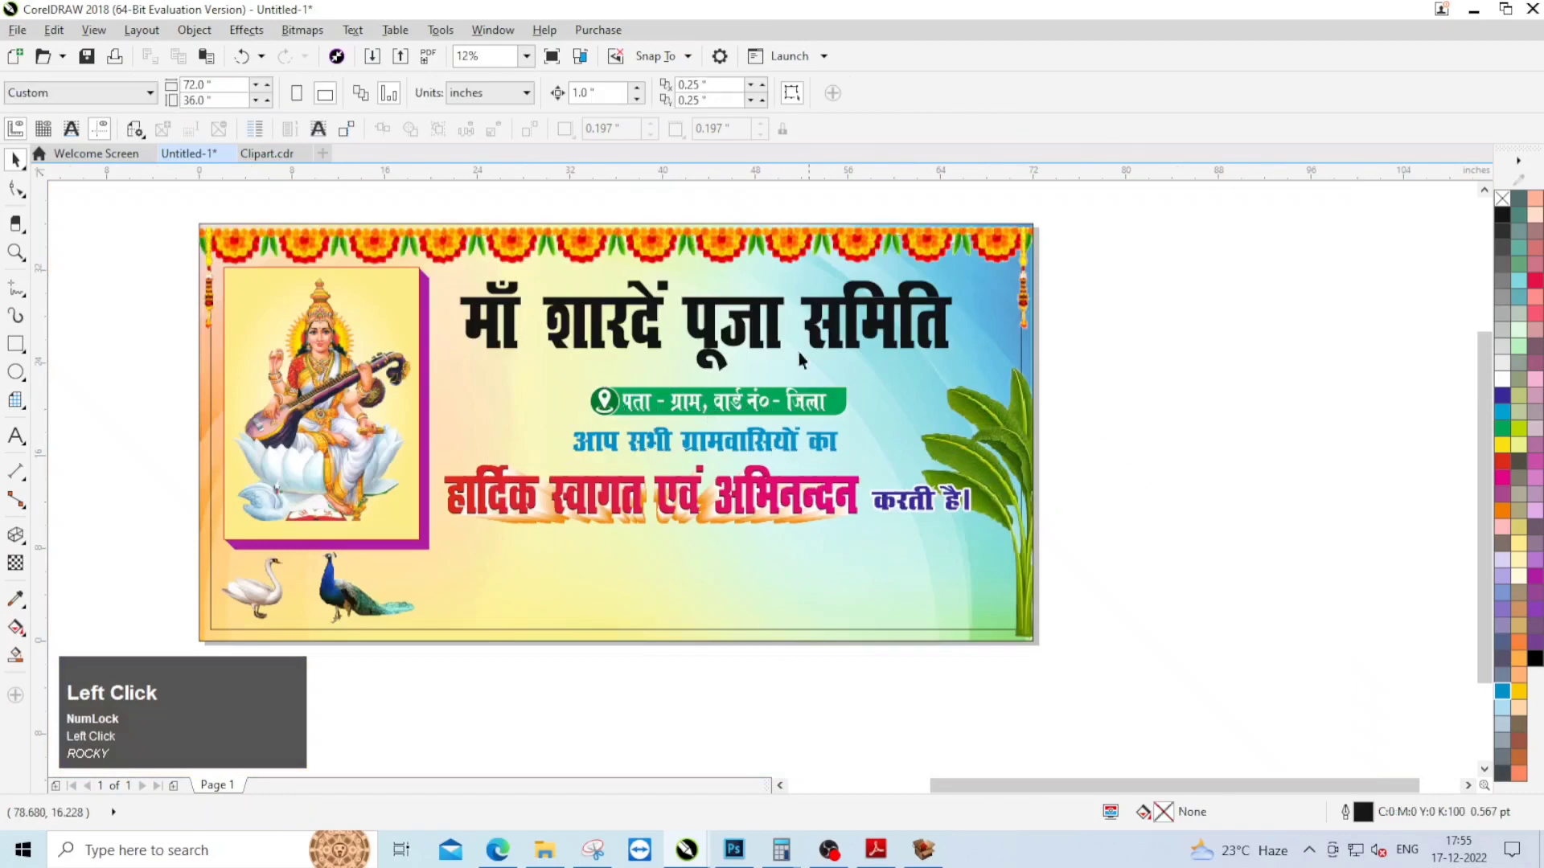
Step: Stretch the heading "माँ शारदें पूजा समिति" vertically to about 8.1 inches tall
{"action": "scroll", "coordinate": [765, 317], "scroll_direction": "up", "scroll_amount": 1}
{"action": "left_click", "coordinate": [746, 282]}
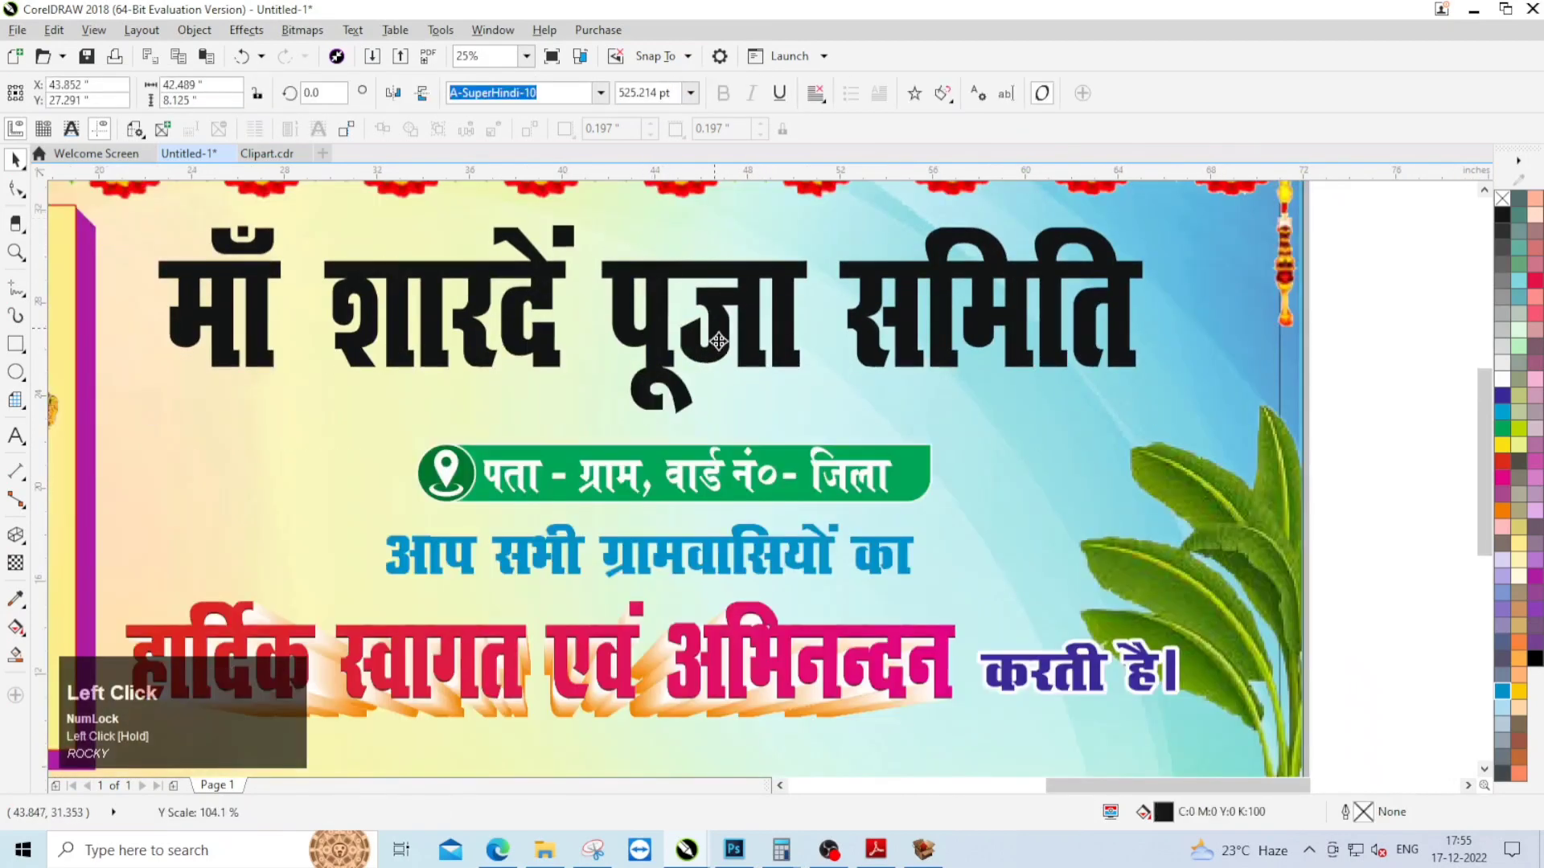
{"action": "scroll", "coordinate": [760, 380], "scroll_direction": "down", "scroll_amount": 1}
Step: Bend the heading "माँ शारदें पूजा समिति" upwards at its centre with a single-arc envelope
{"action": "left_click", "coordinate": [15, 534]}
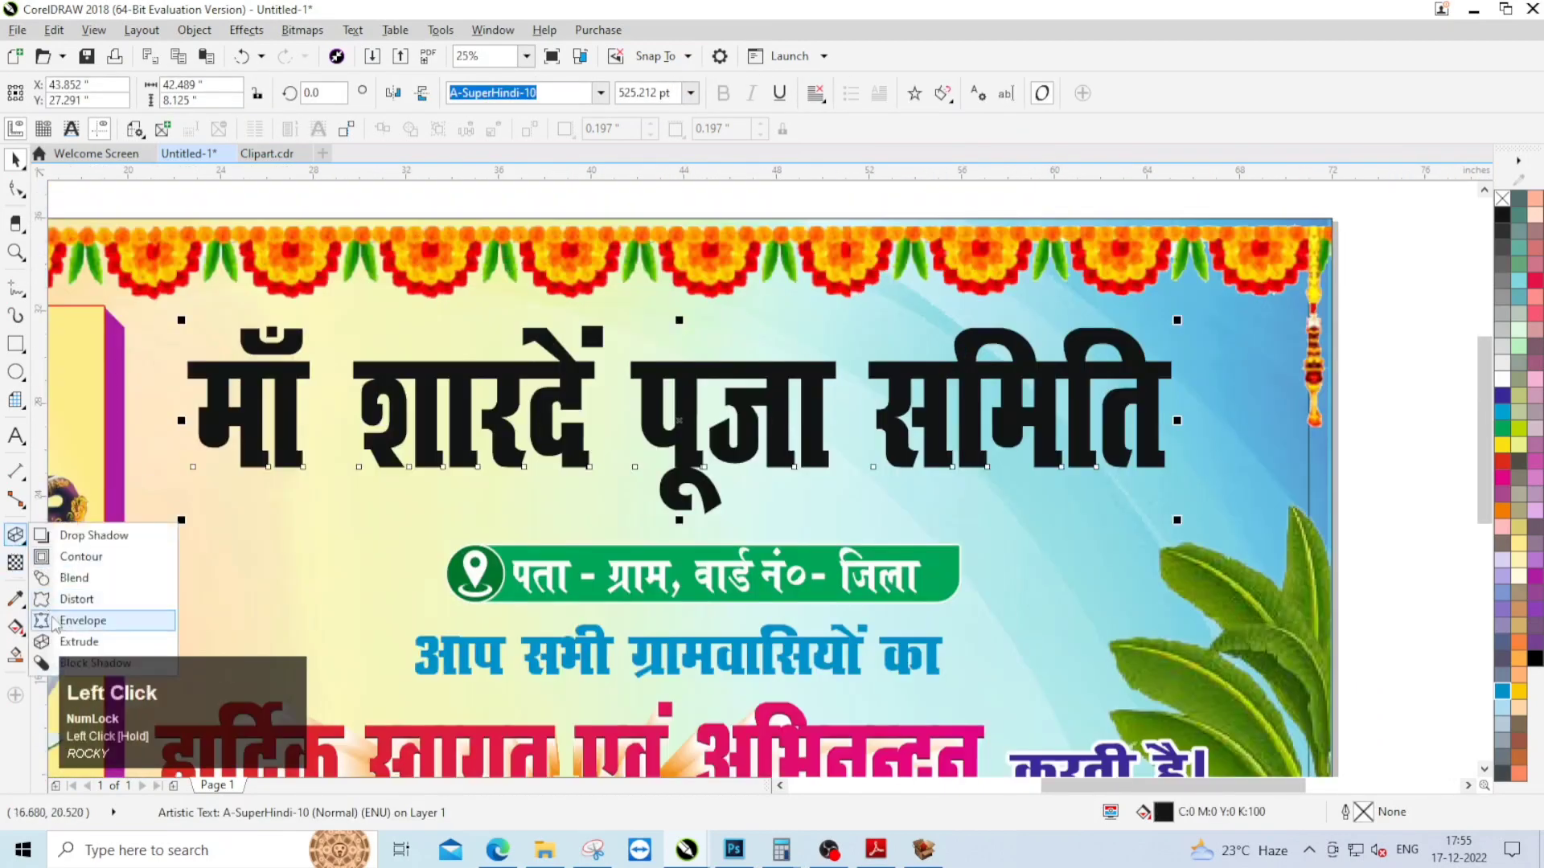
{"action": "left_click", "coordinate": [88, 620]}
{"action": "left_click_drag", "start_coordinate": [682, 326], "coordinate": [682, 289]}
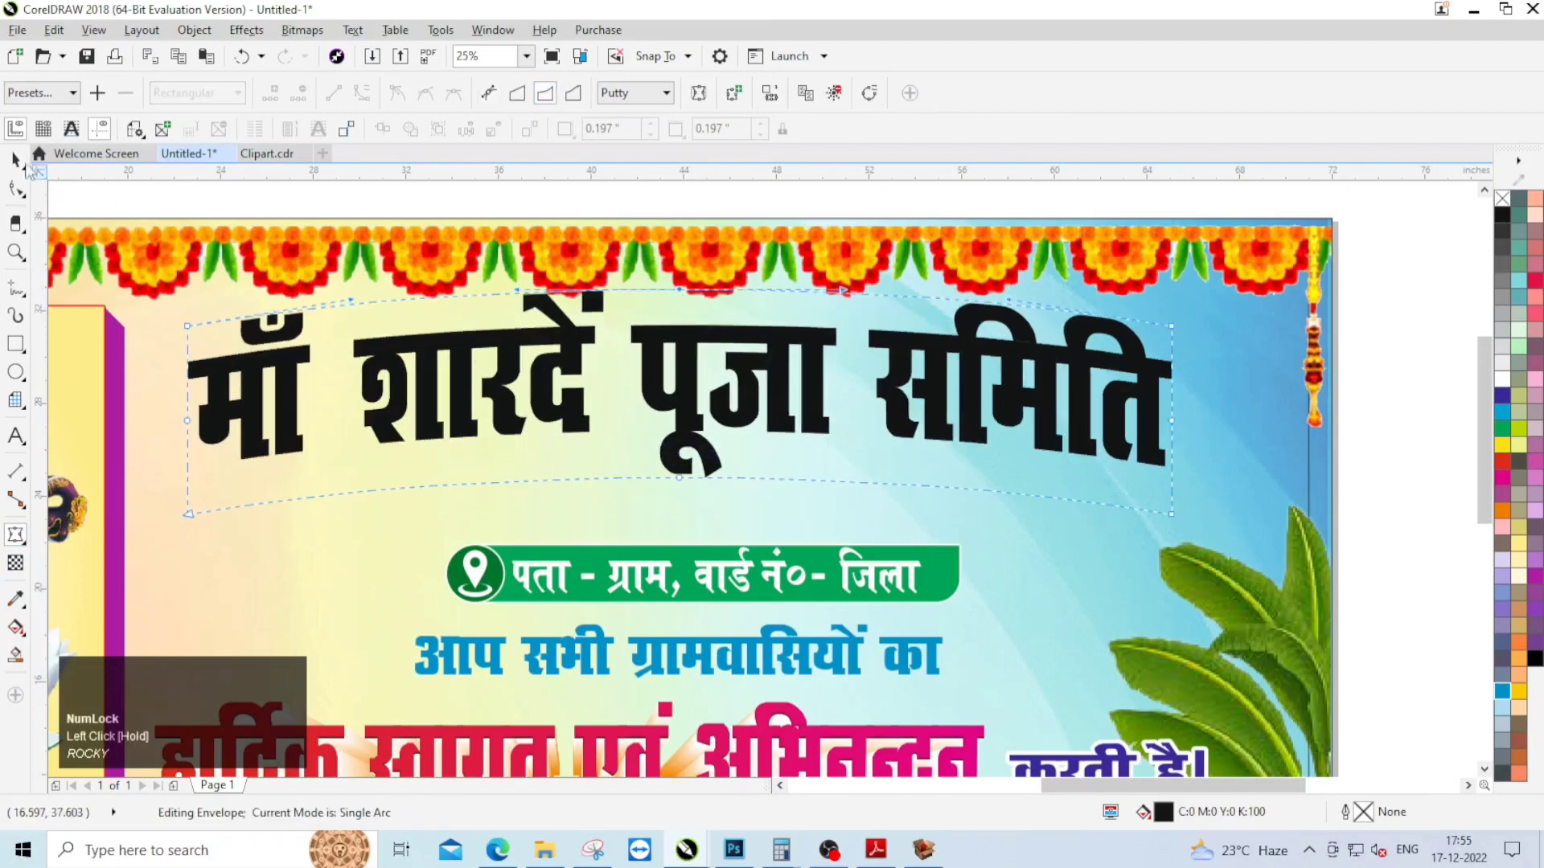
{"action": "left_click", "coordinate": [18, 162]}
Step: Enlarge the arched heading to about 44.9 inches wide and place it between the garland and the address label
{"action": "left_click_drag", "start_coordinate": [1177, 484], "coordinate": [1234, 500]}
{"action": "left_click_drag", "start_coordinate": [795, 343], "coordinate": [795, 360]}
{"action": "scroll", "coordinate": [780, 273], "scroll_direction": "down", "scroll_amount": 1}
{"action": "left_click", "coordinate": [1016, 408]}
{"action": "scroll", "coordinate": [752, 308], "scroll_direction": "up", "scroll_amount": 1}
Step: Copy the arched heading "माँ शारदें पूजा समिति" to the clipboard
{"action": "left_click", "coordinate": [754, 310]}
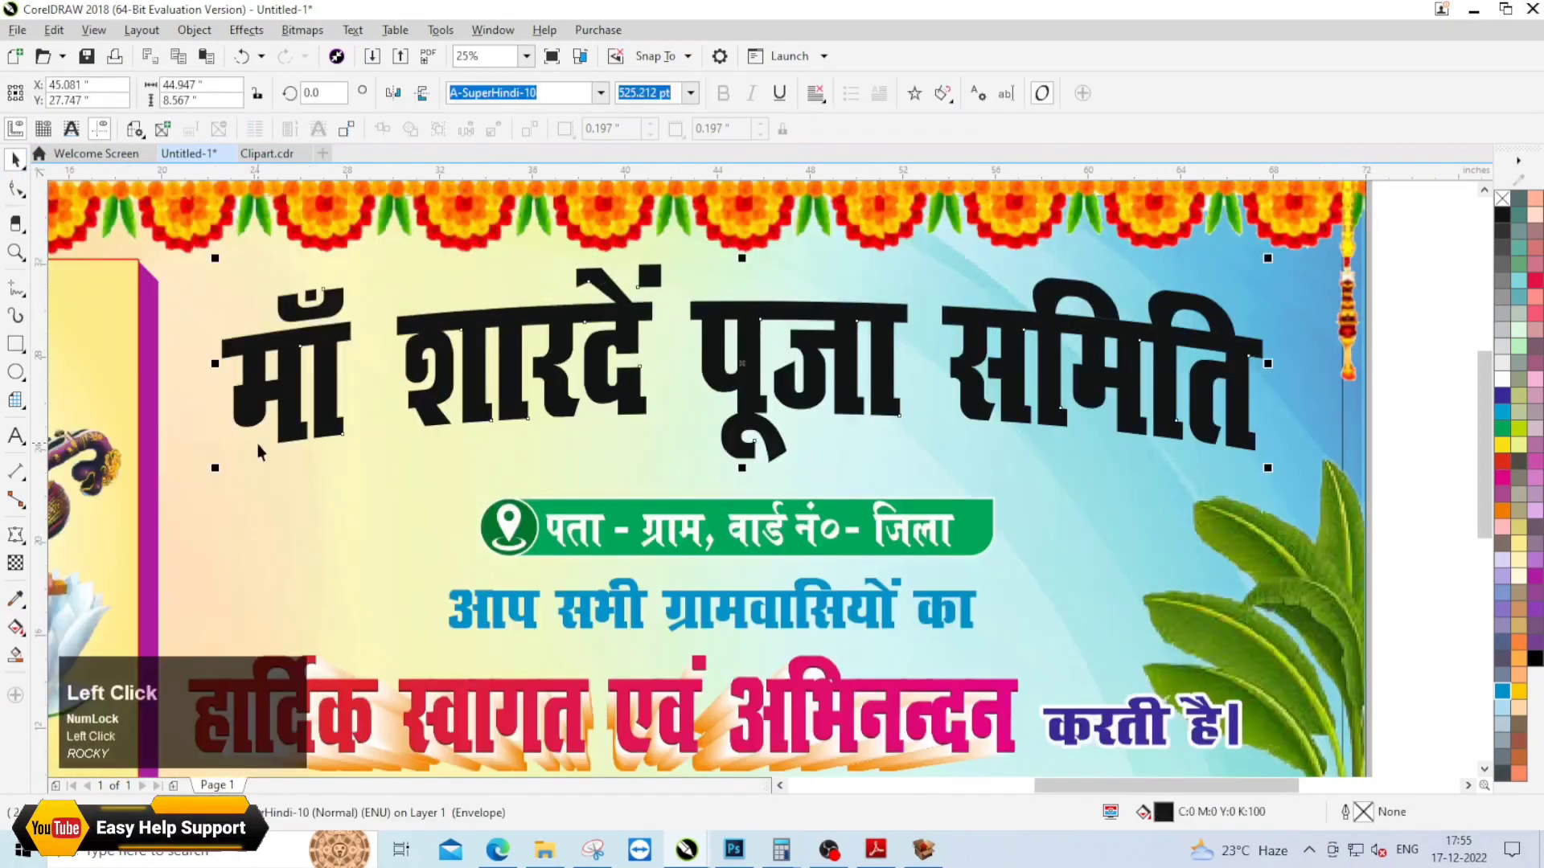
{"action": "right_click", "coordinate": [807, 334]}
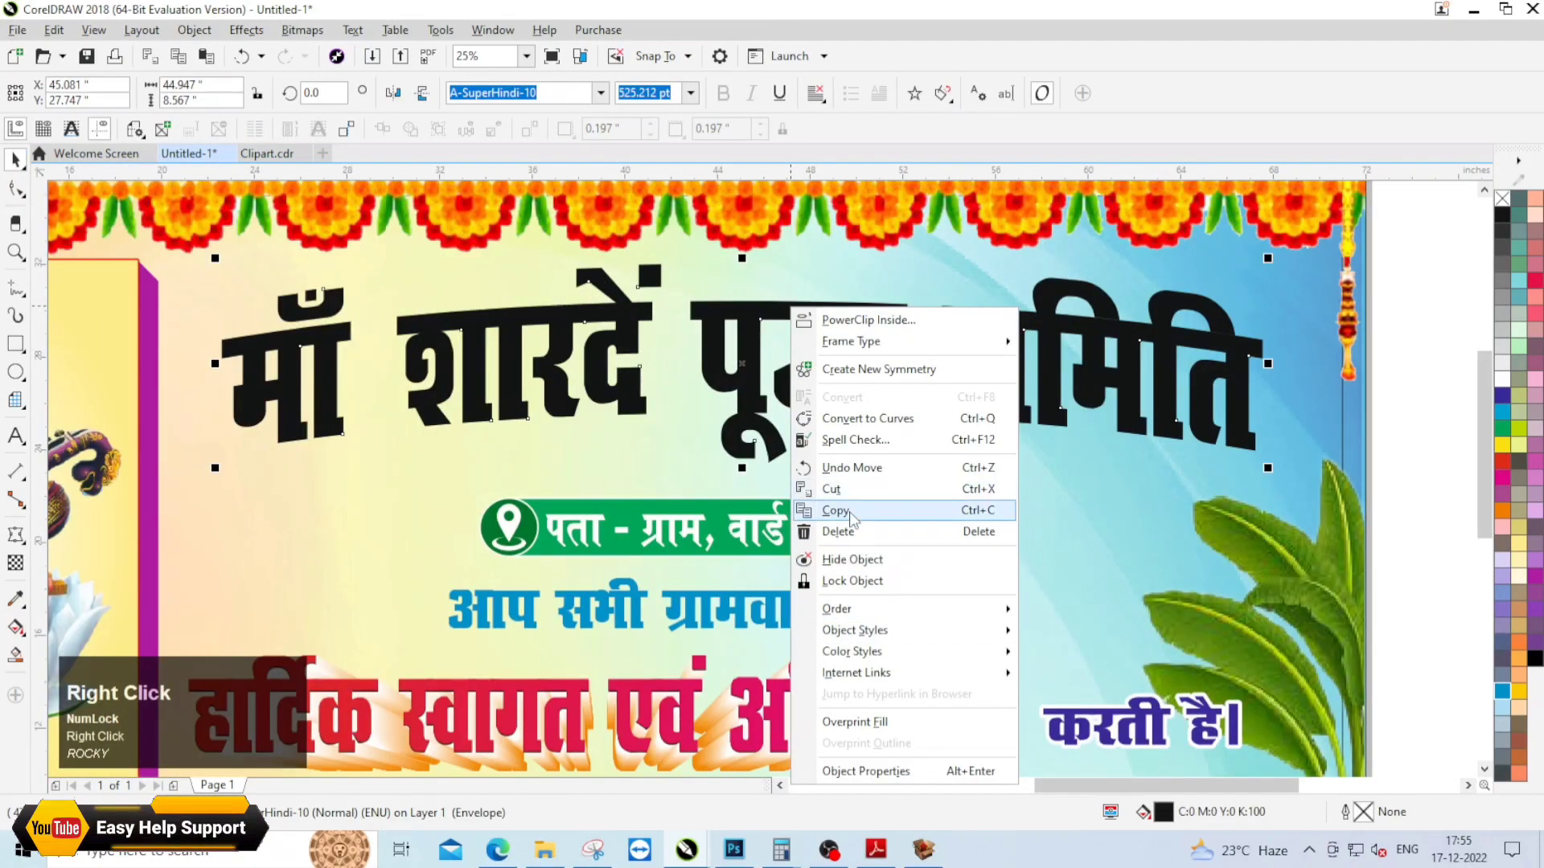
{"action": "left_click", "coordinate": [1447, 480]}
Step: Extrude the arched heading downwards with a depth of 99 and its vanishing point about 7.1 inches below the centre
{"action": "left_click", "coordinate": [704, 370]}
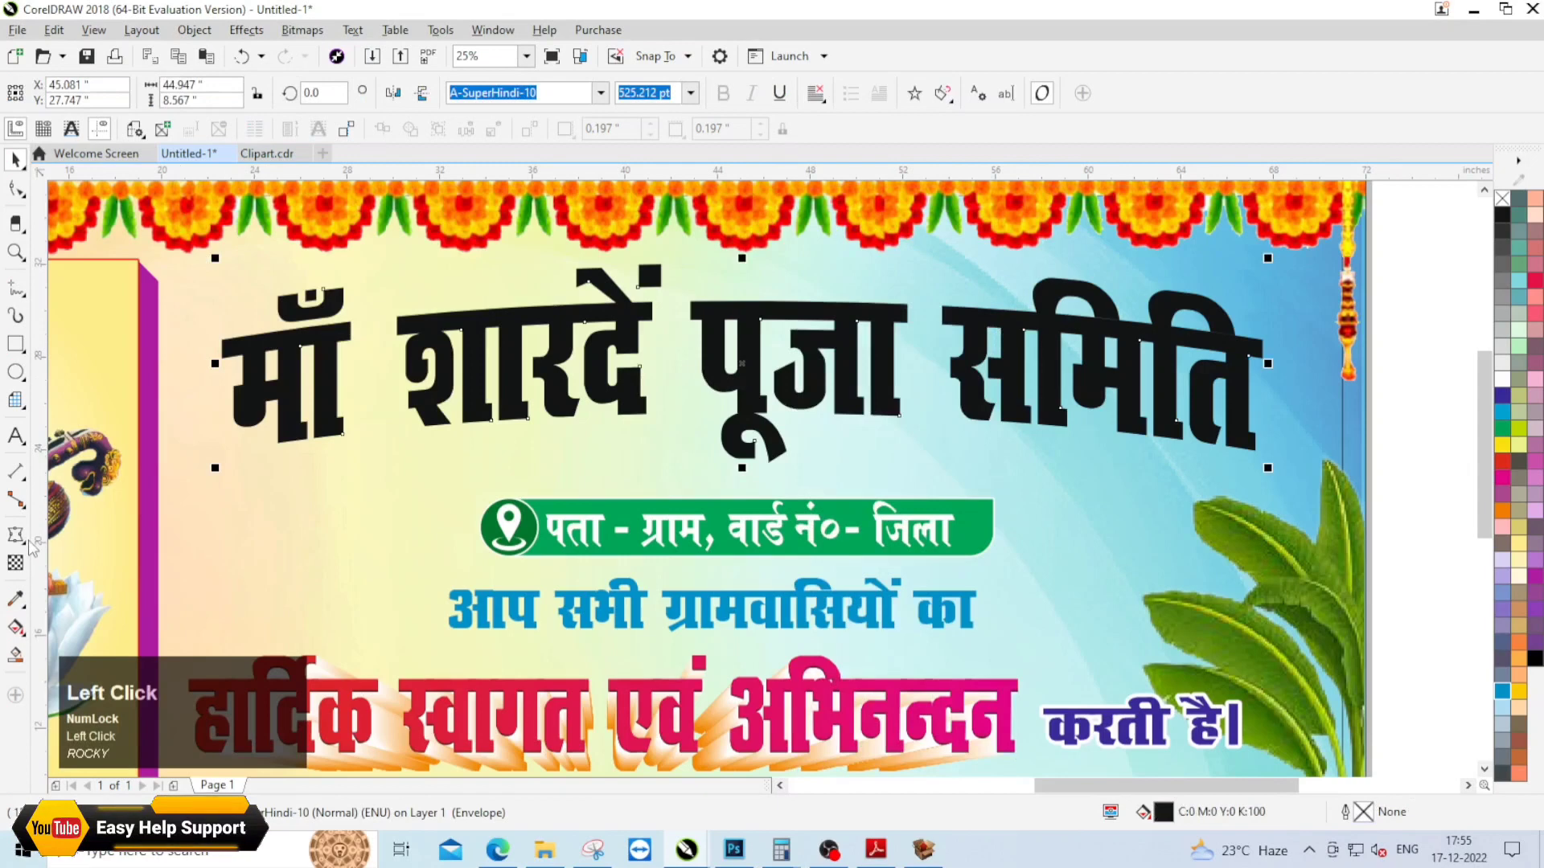
{"action": "left_click", "coordinate": [29, 544]}
{"action": "left_click", "coordinate": [80, 641]}
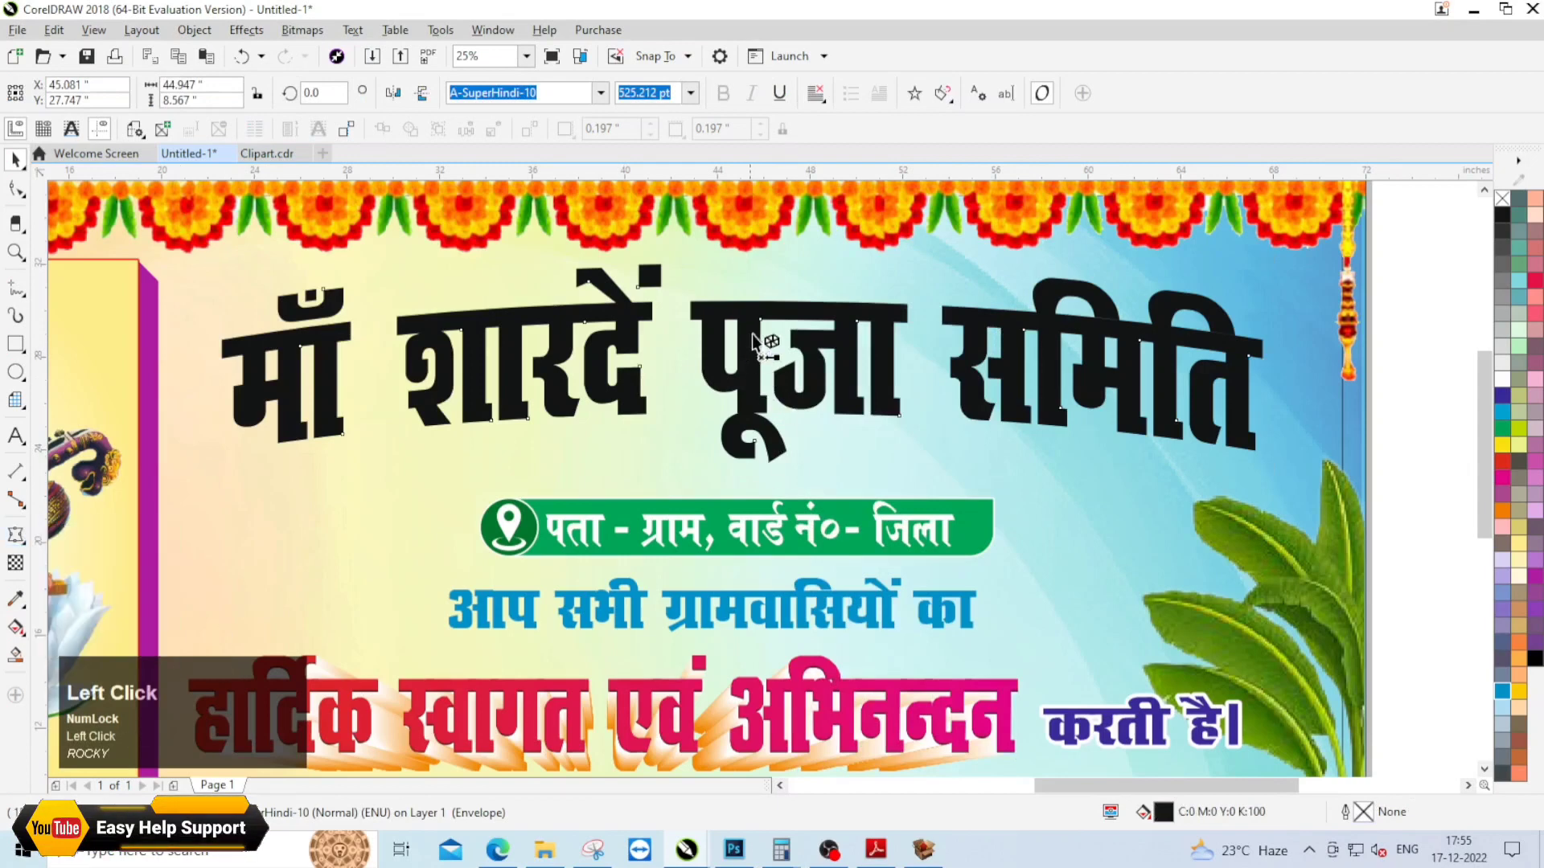
{"action": "left_click_drag", "start_coordinate": [743, 336], "coordinate": [750, 526]}
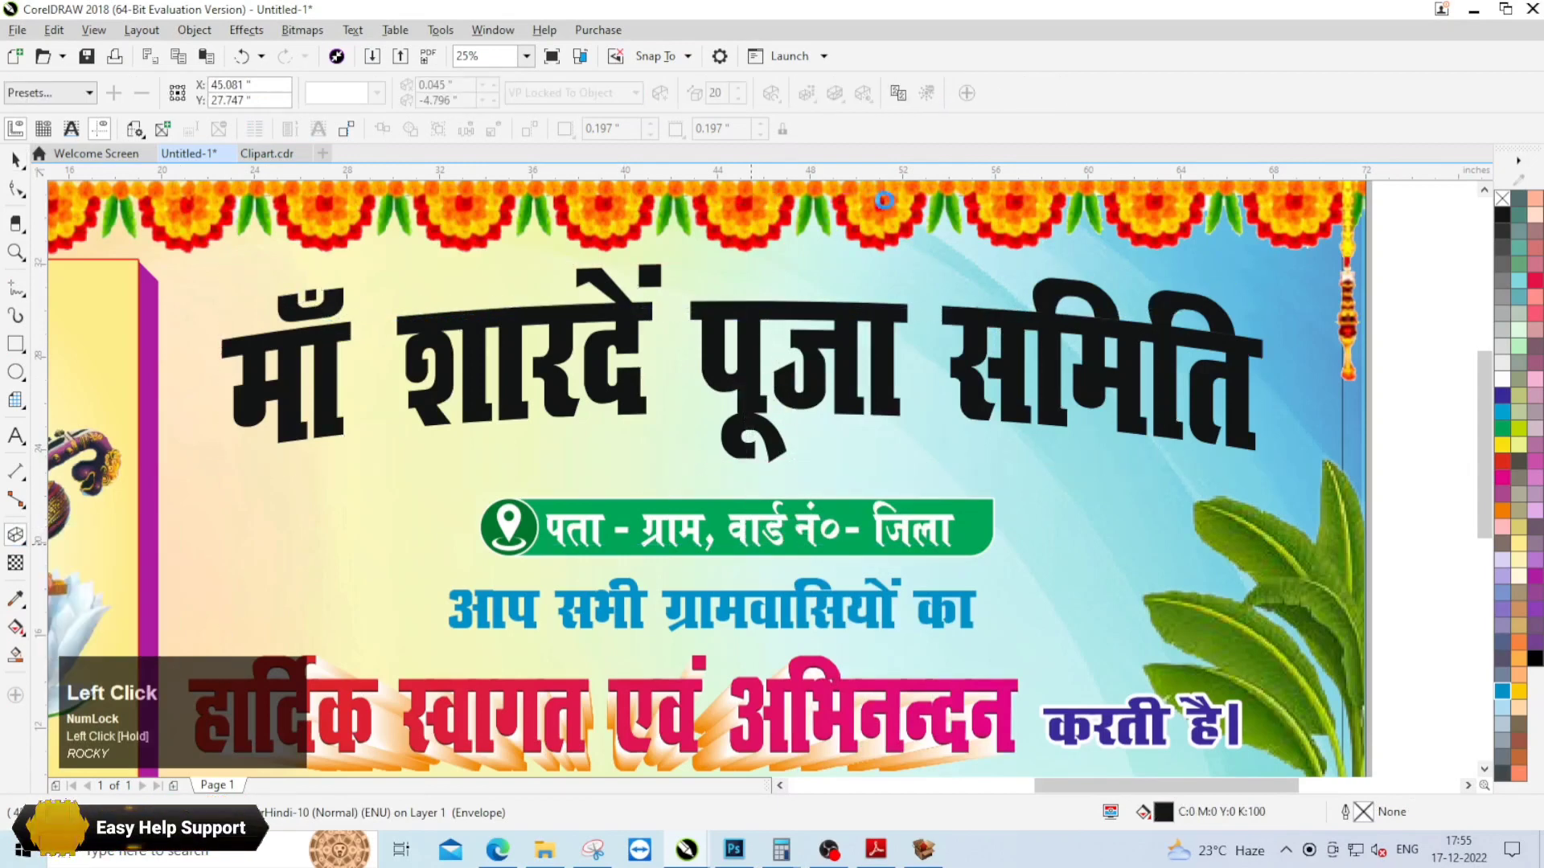
{"action": "type", "text": "99"}
{"action": "key", "text": "Return"}
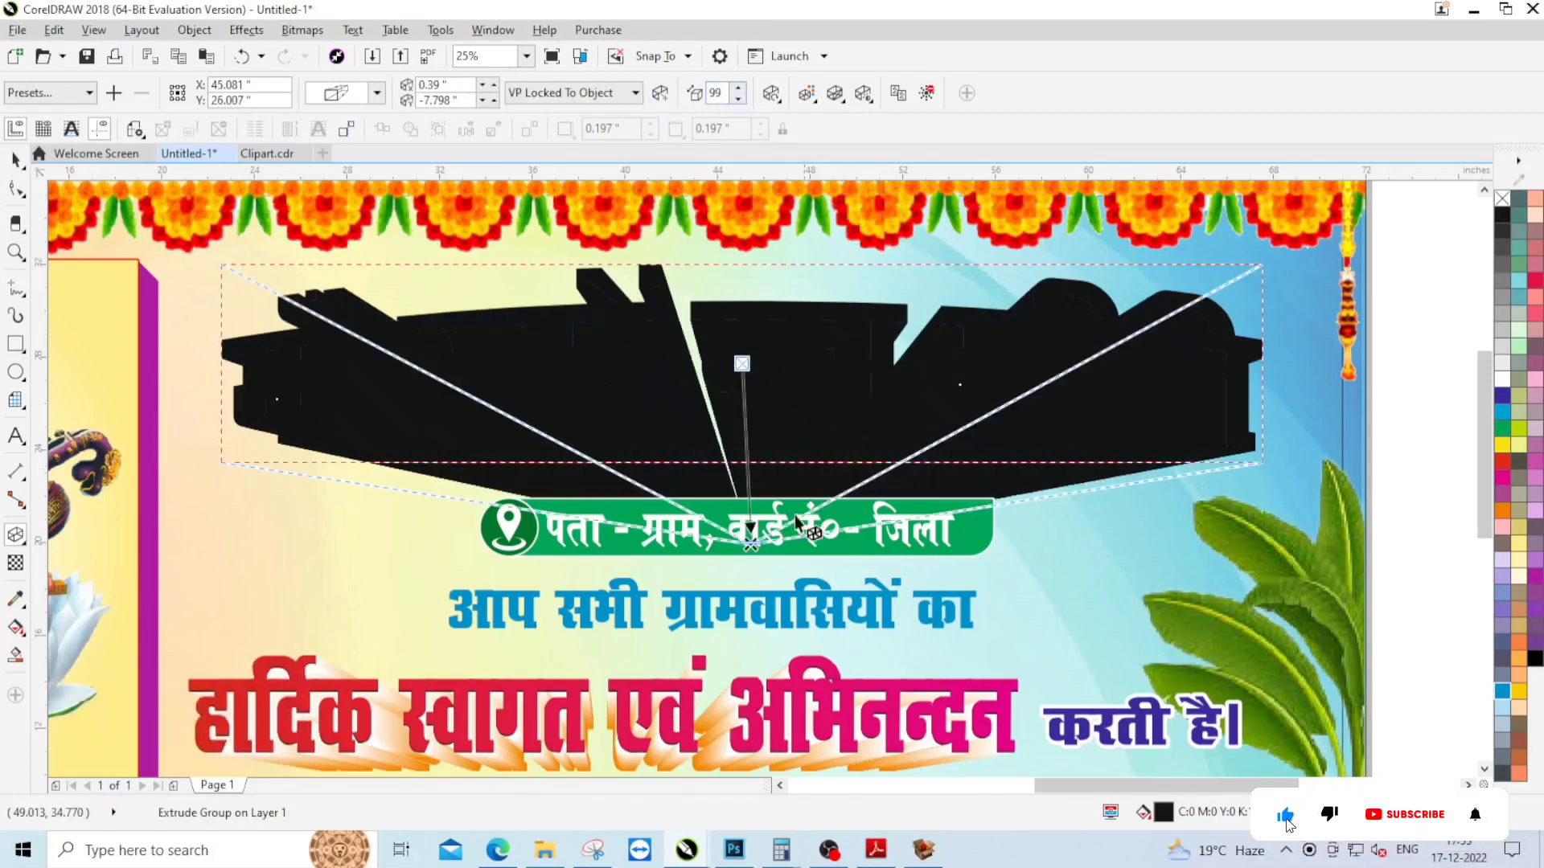
{"action": "left_click_drag", "start_coordinate": [750, 537], "coordinate": [749, 526]}
Step: Shade the heading's extrusion from white to red, C0 M100 Y100 K0
{"action": "left_click", "coordinate": [807, 93]}
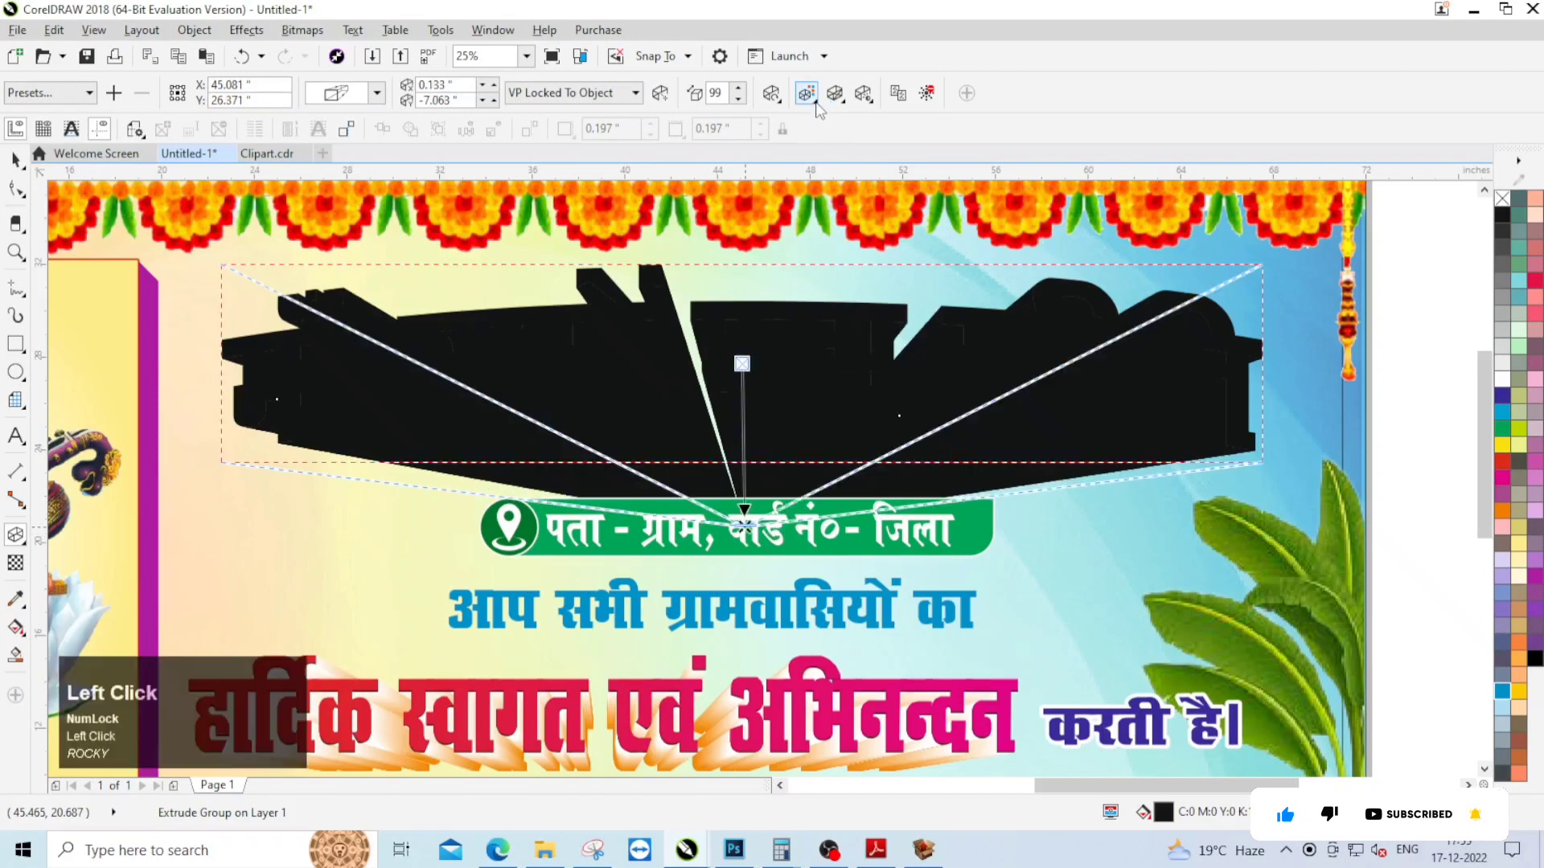
{"action": "left_click", "coordinate": [915, 230]}
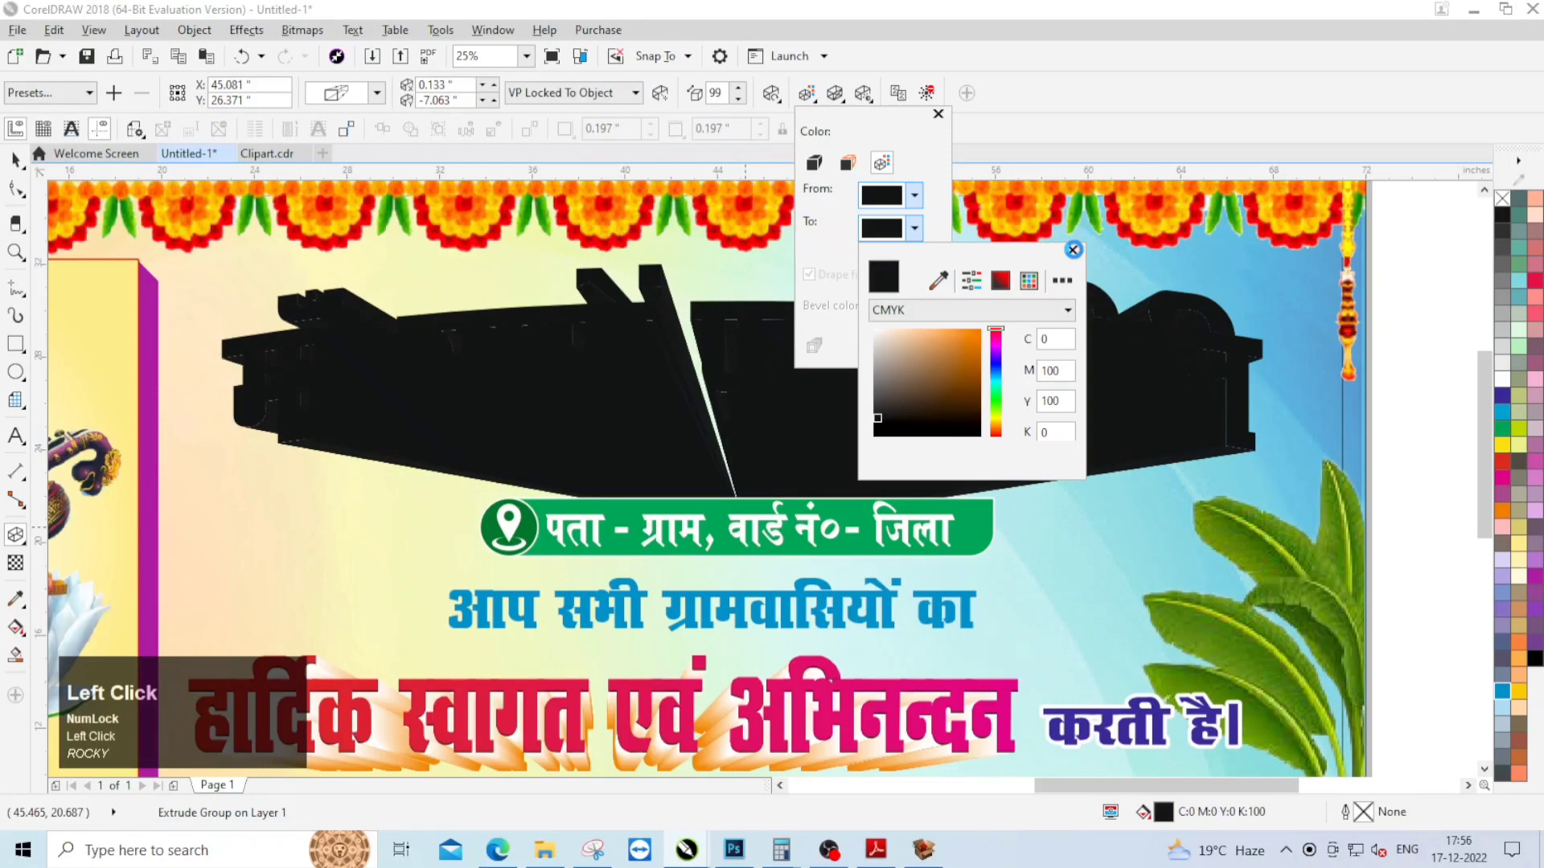
{"action": "left_click", "coordinate": [1073, 250]}
{"action": "left_click", "coordinate": [916, 196]}
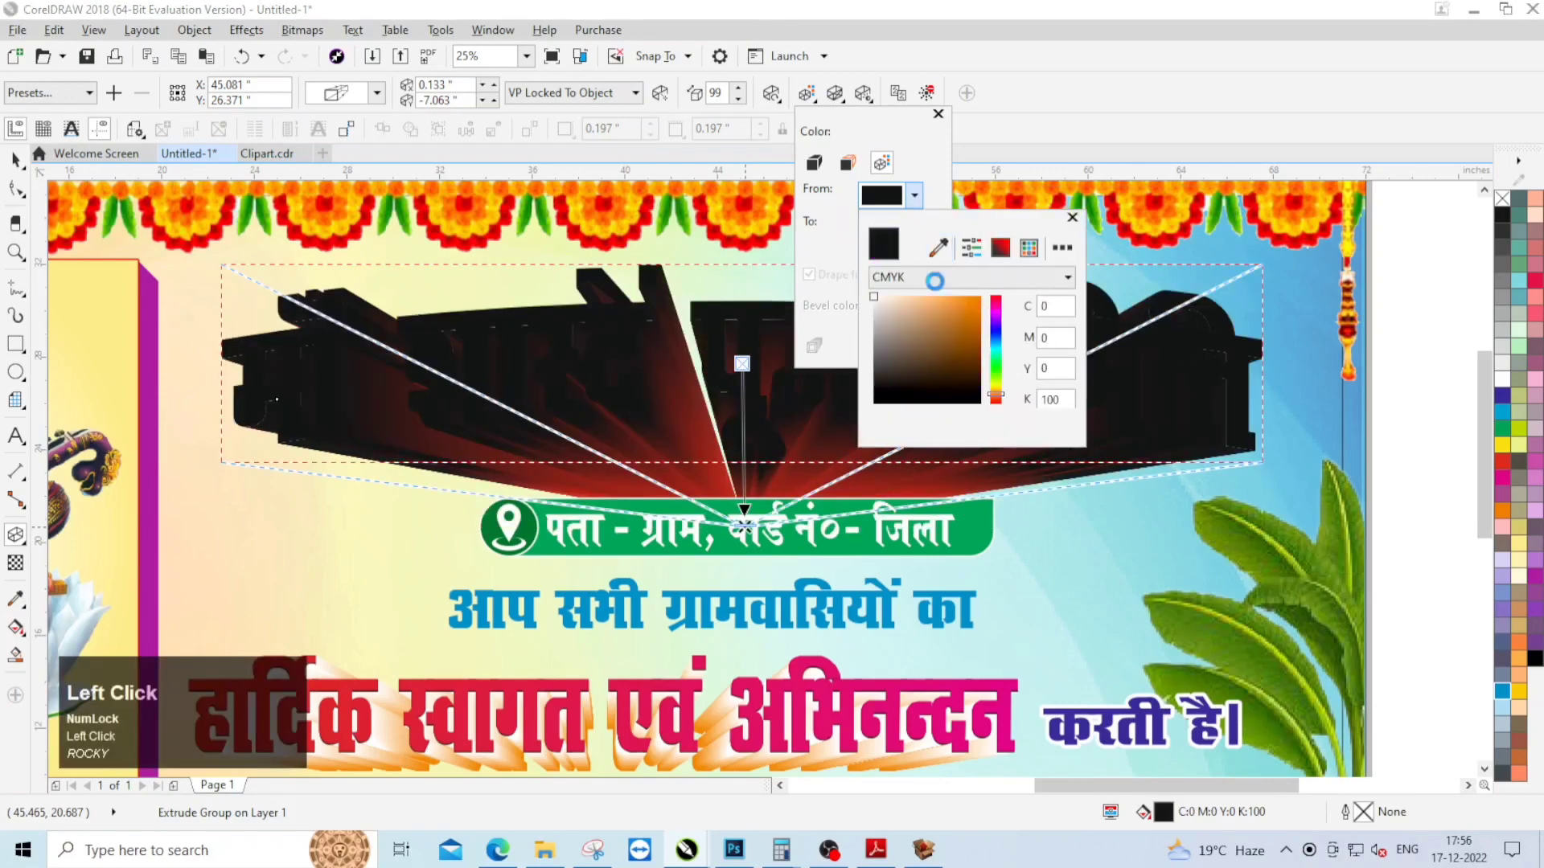
{"action": "left_click", "coordinate": [1073, 215]}
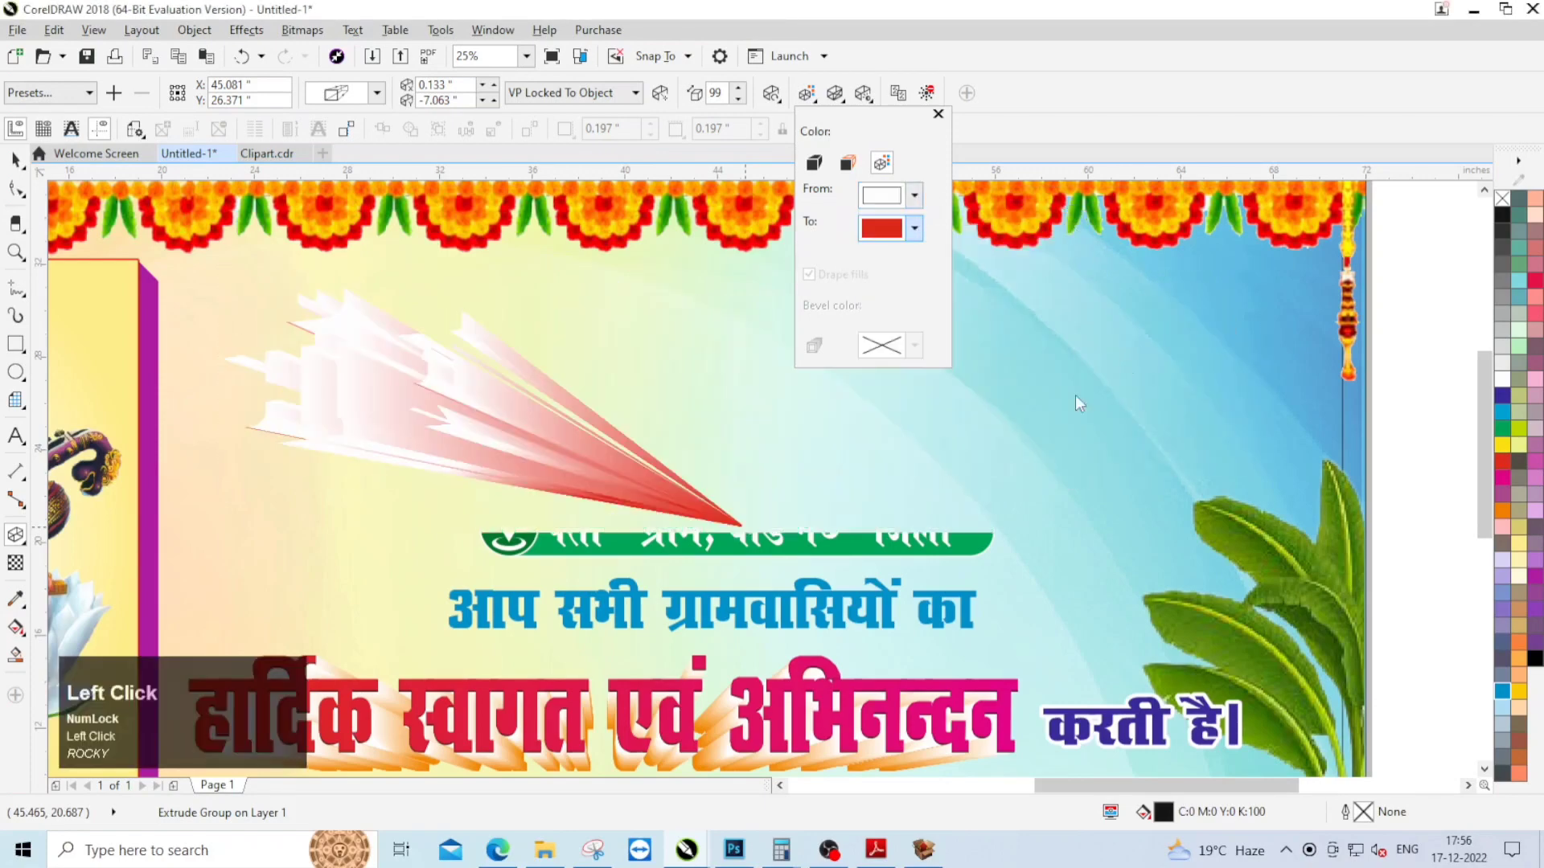
Step: Paste the copied arched heading on top of its extrusion
{"action": "left_click", "coordinate": [19, 169]}
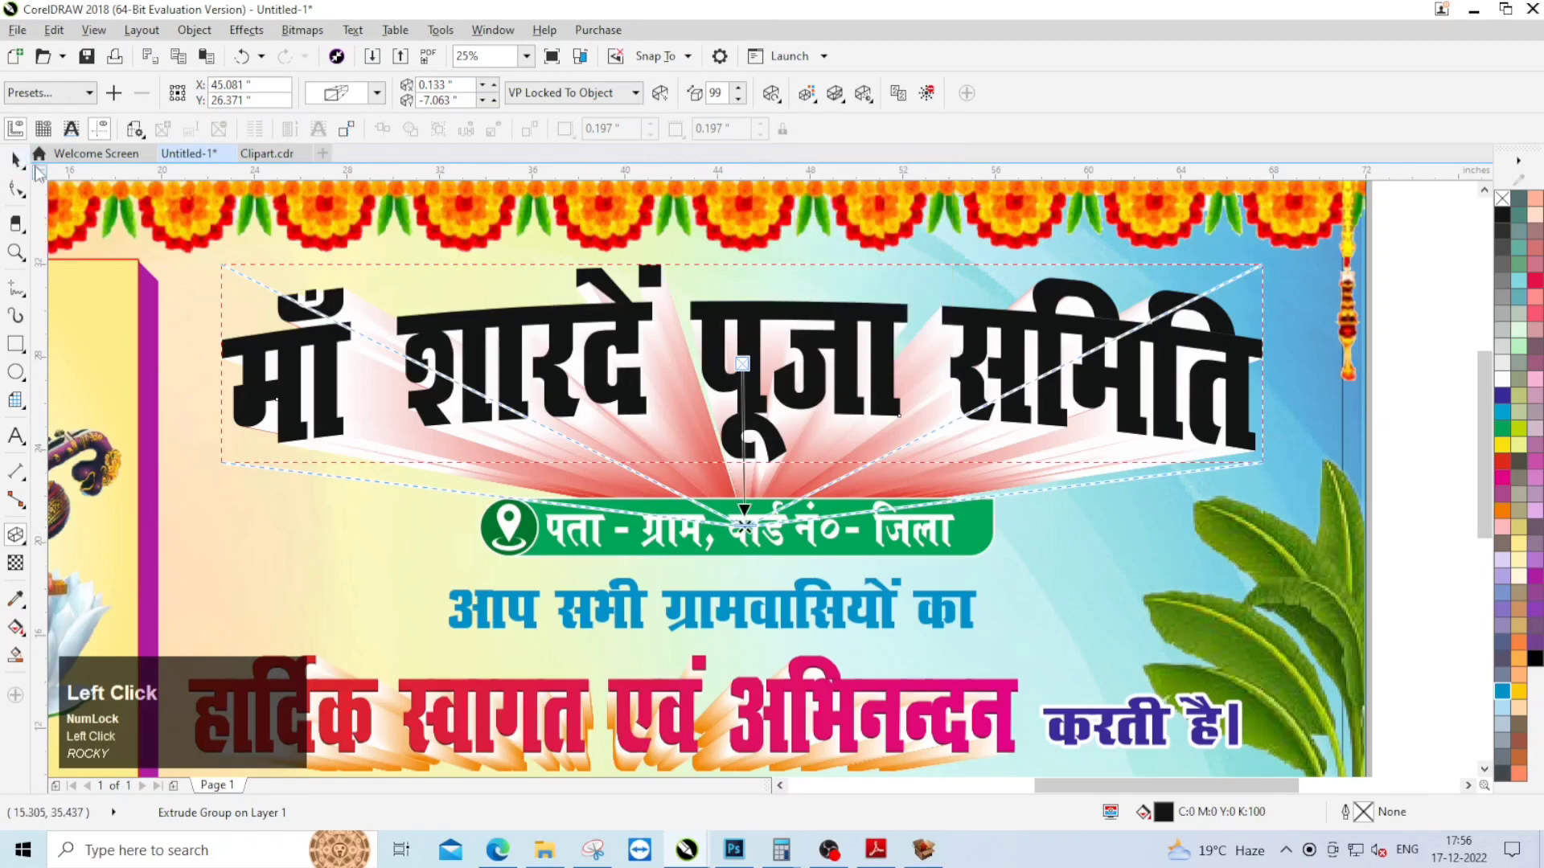
{"action": "right_click", "coordinate": [1408, 371]}
{"action": "left_click", "coordinate": [1405, 518]}
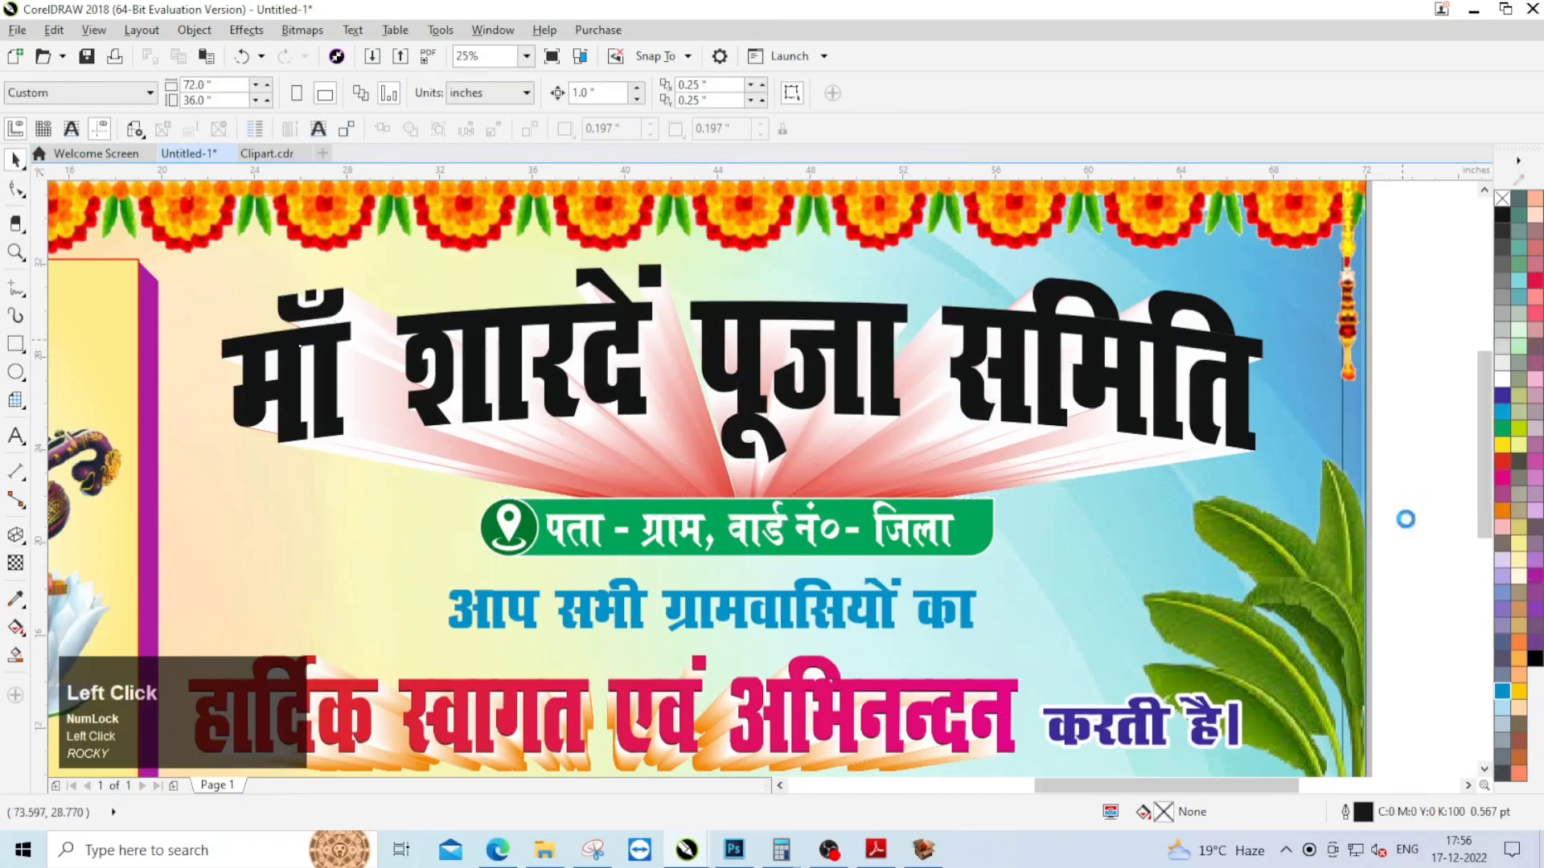
Step: Give the pasted heading a horizontal linear fountain fill with red at both ends and magenta in the middle
{"action": "left_click", "coordinate": [331, 394]}
{"action": "left_click", "coordinate": [16, 627]}
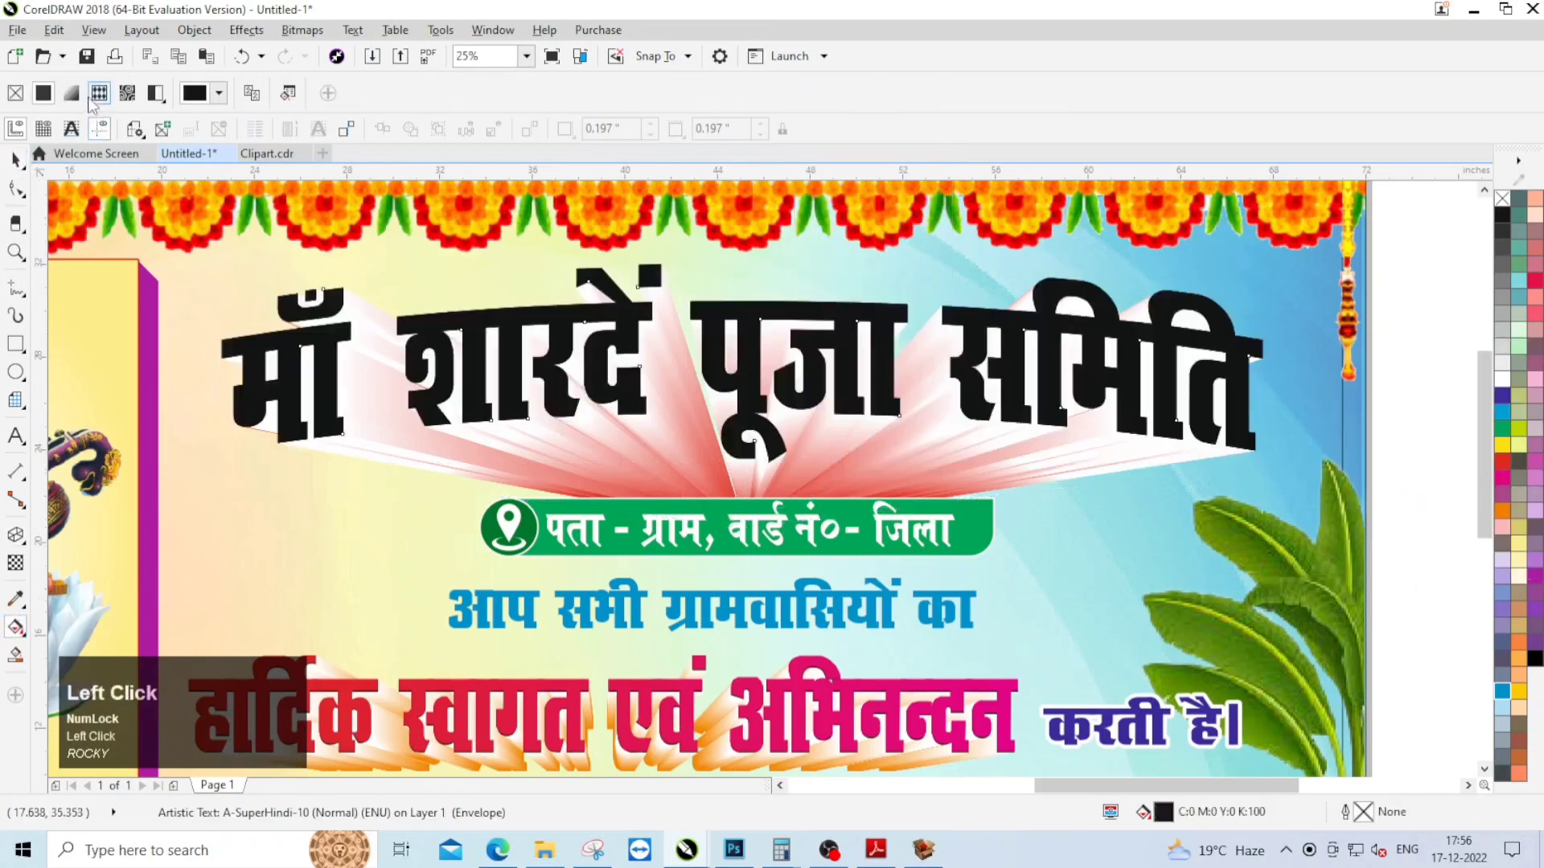
{"action": "left_click", "coordinate": [71, 93]}
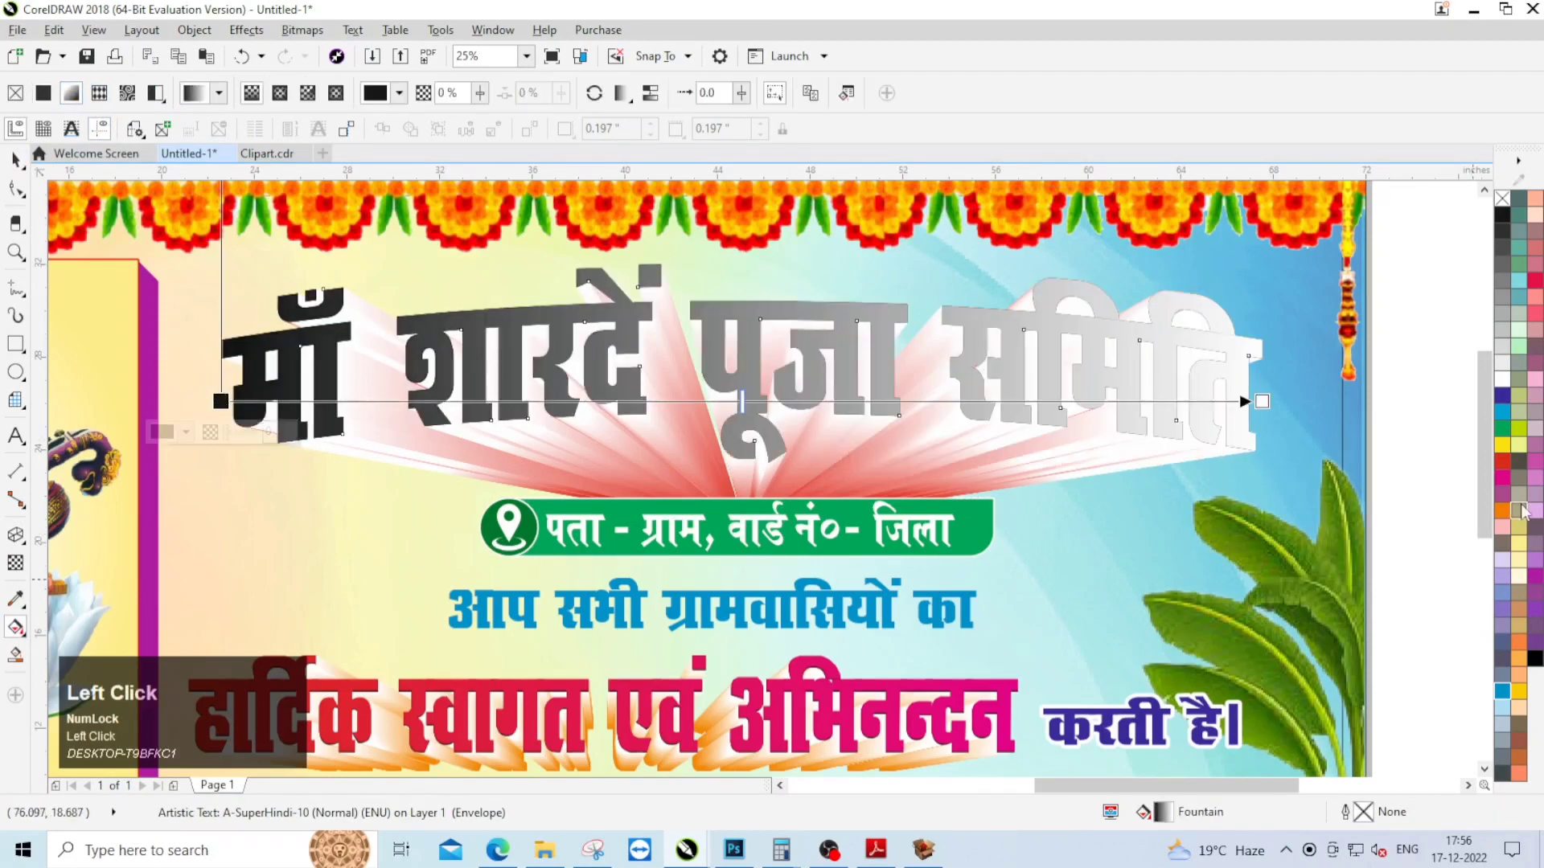
{"action": "left_click", "coordinate": [1502, 460]}
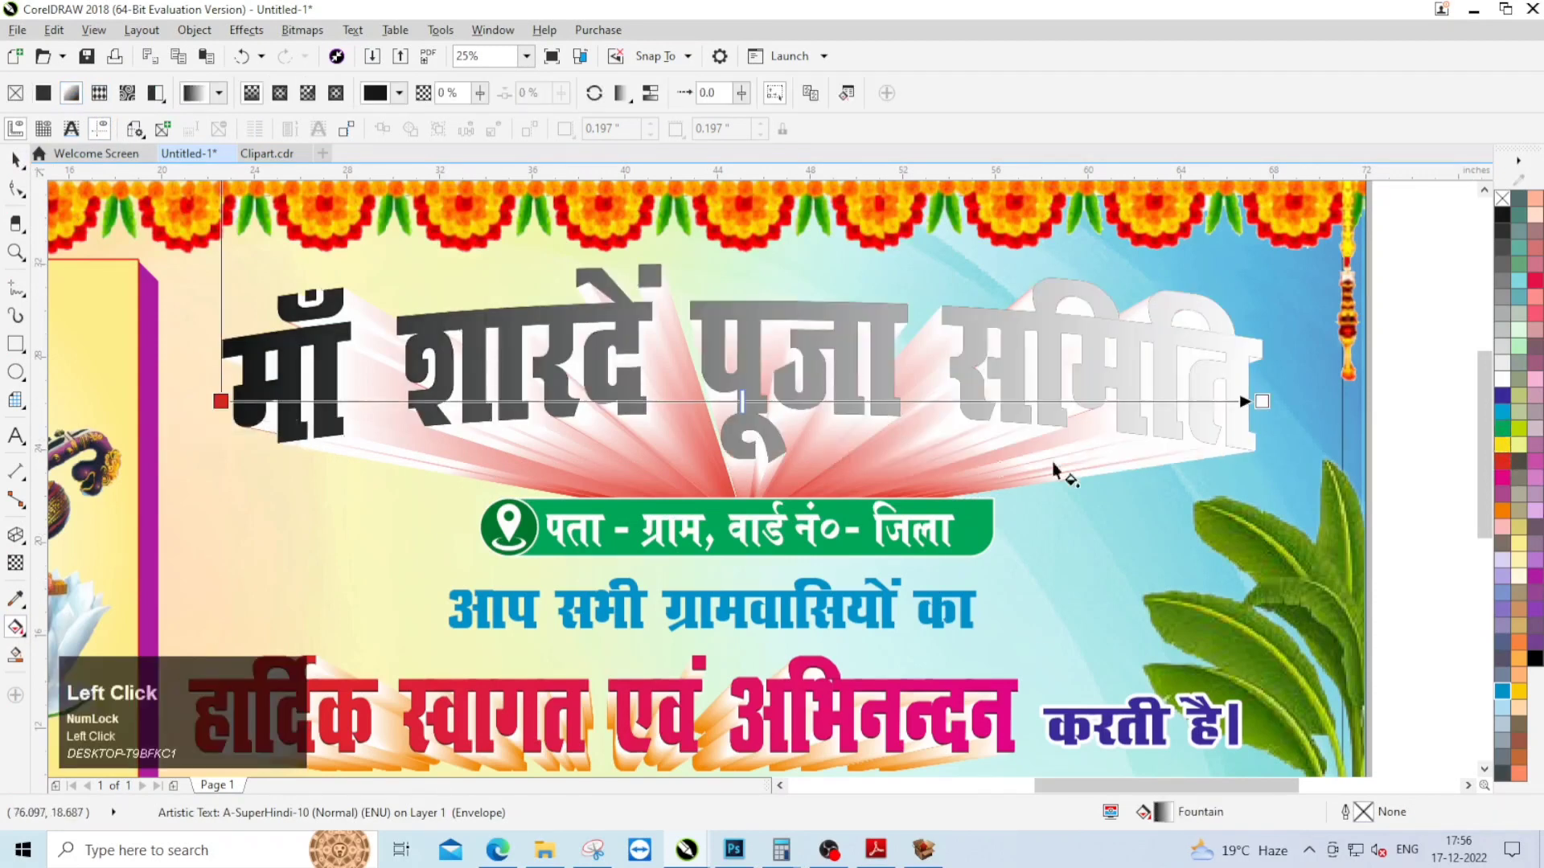
{"action": "left_click", "coordinate": [1260, 401]}
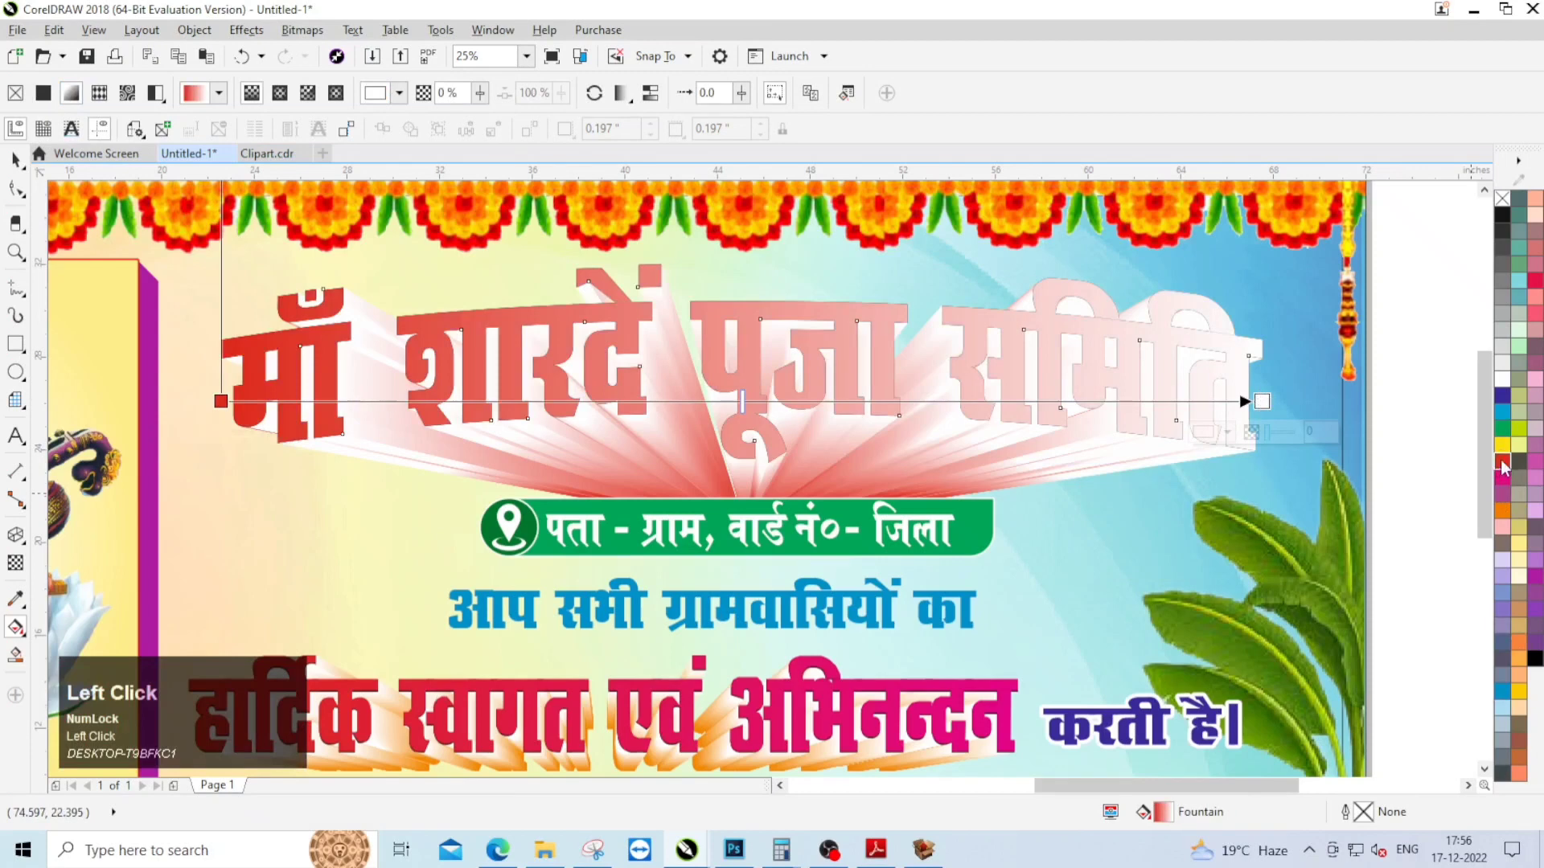
{"action": "left_click", "coordinate": [1502, 462]}
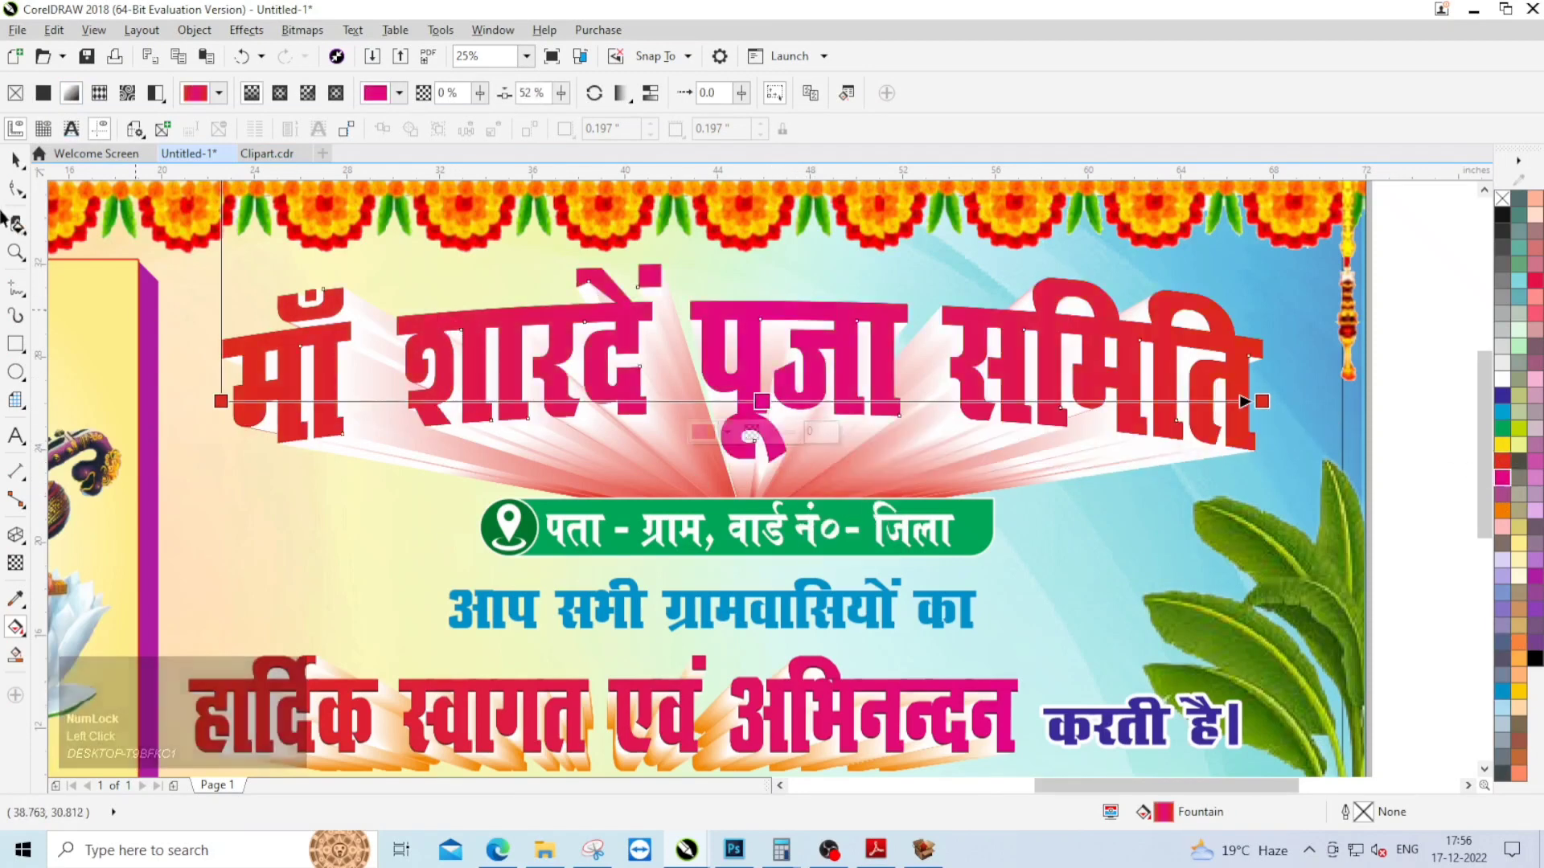
Step: Give the arched heading a 24 pt white outline, placed behind the fill and scaling with the object
{"action": "left_click", "coordinate": [17, 163]}
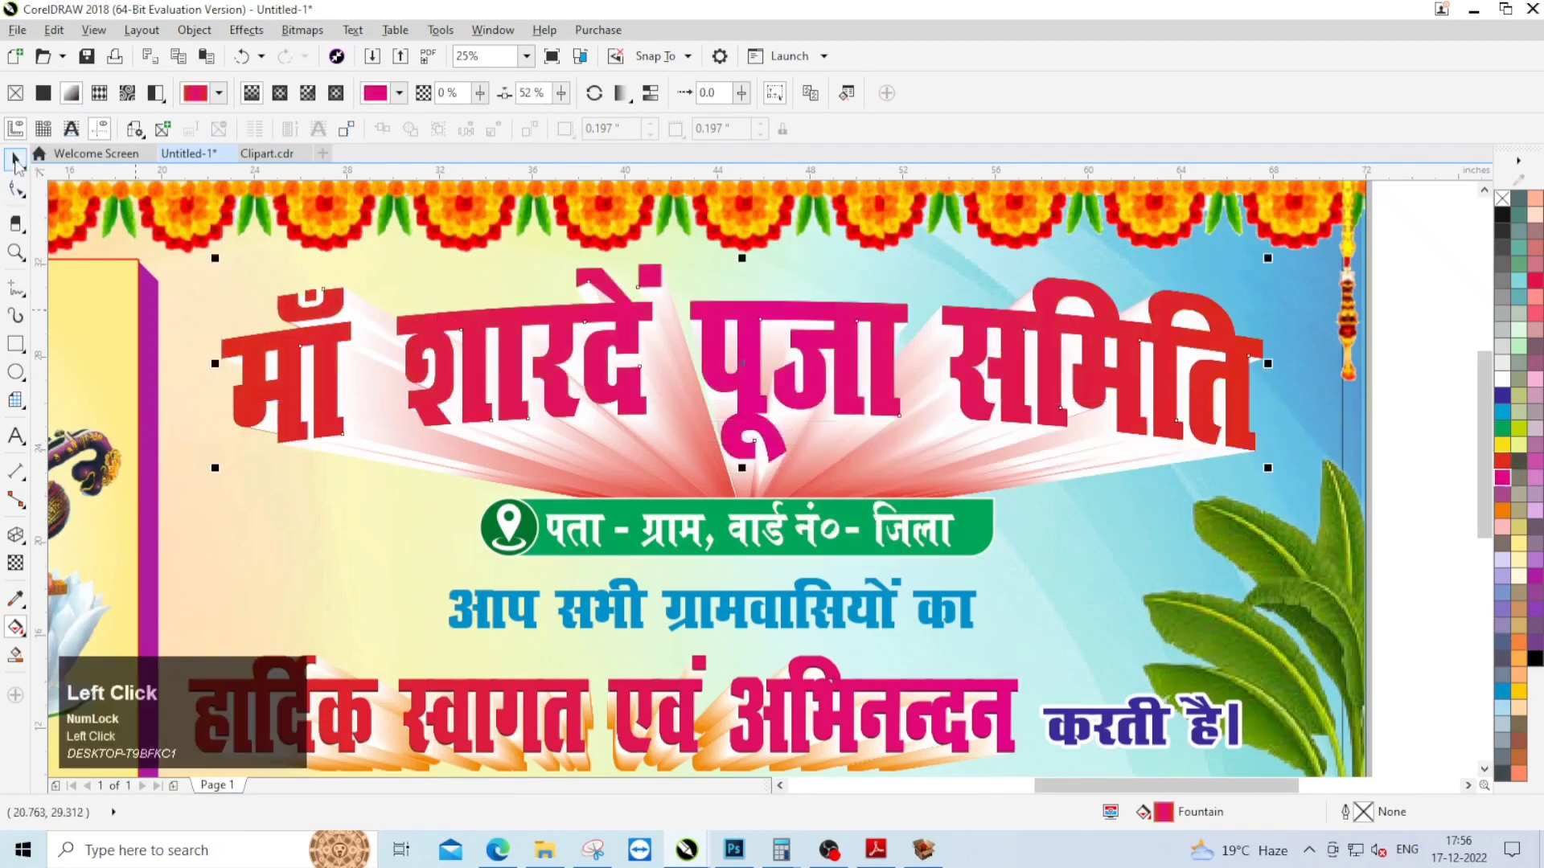
{"action": "double_click", "coordinate": [1364, 812]}
{"action": "left_click", "coordinate": [648, 294]}
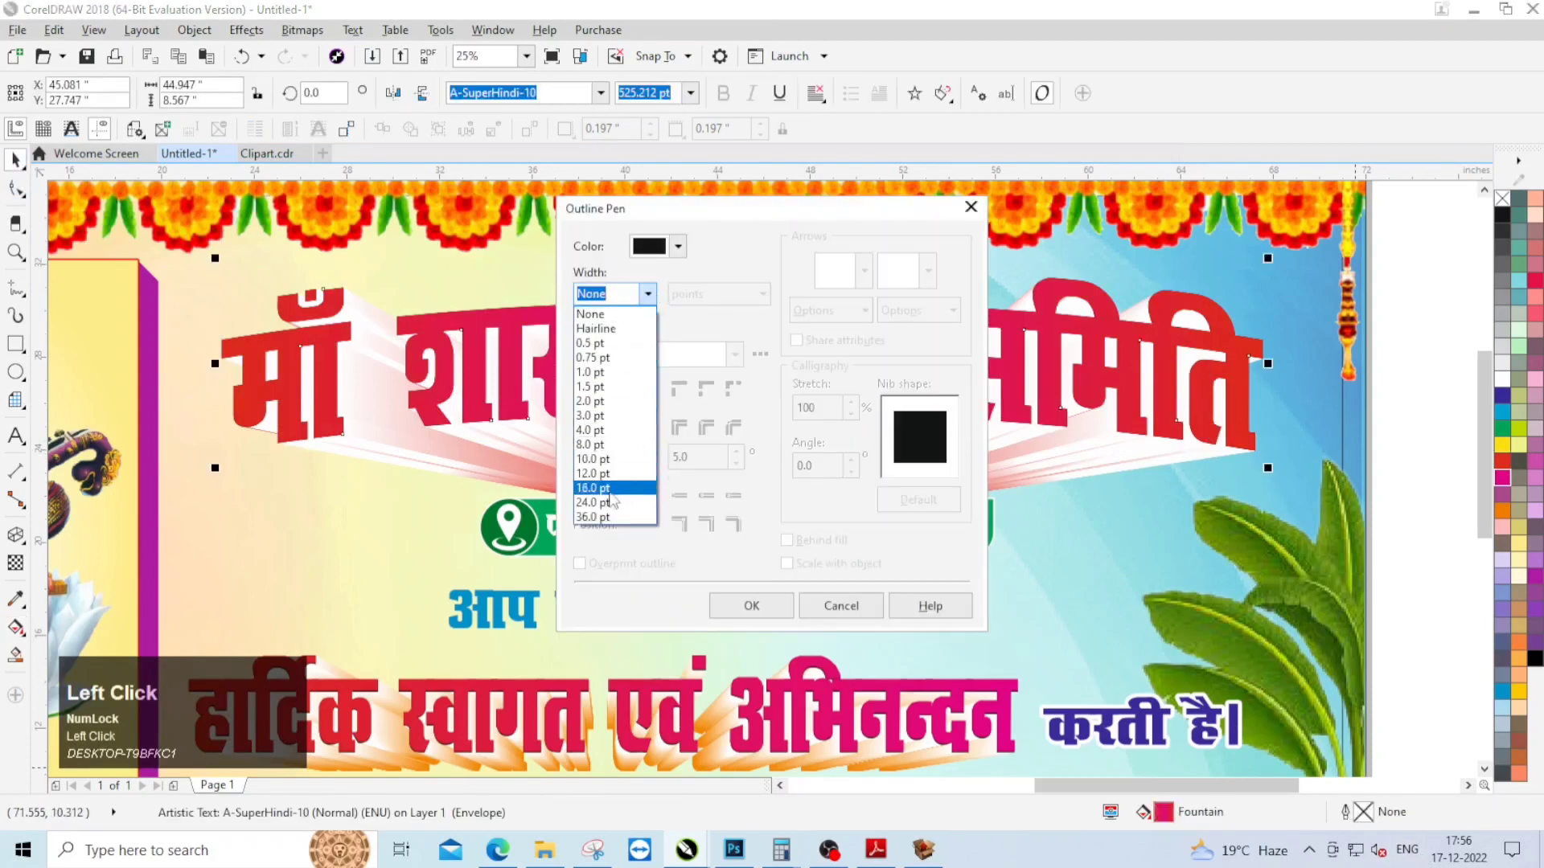
{"action": "left_click", "coordinate": [613, 516]}
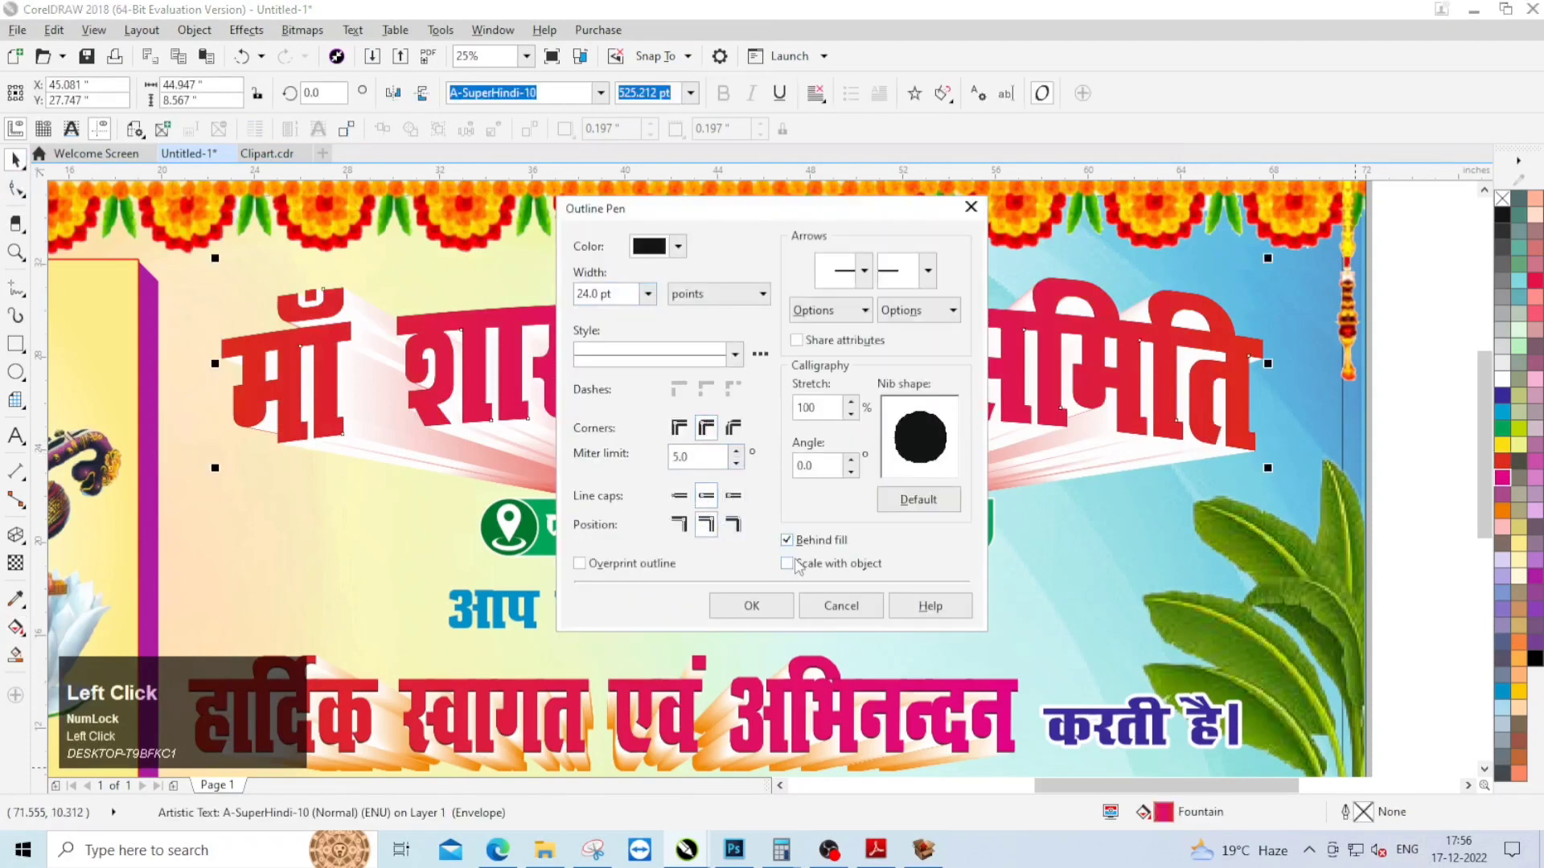
{"action": "left_click", "coordinate": [787, 563]}
{"action": "left_click", "coordinate": [770, 603]}
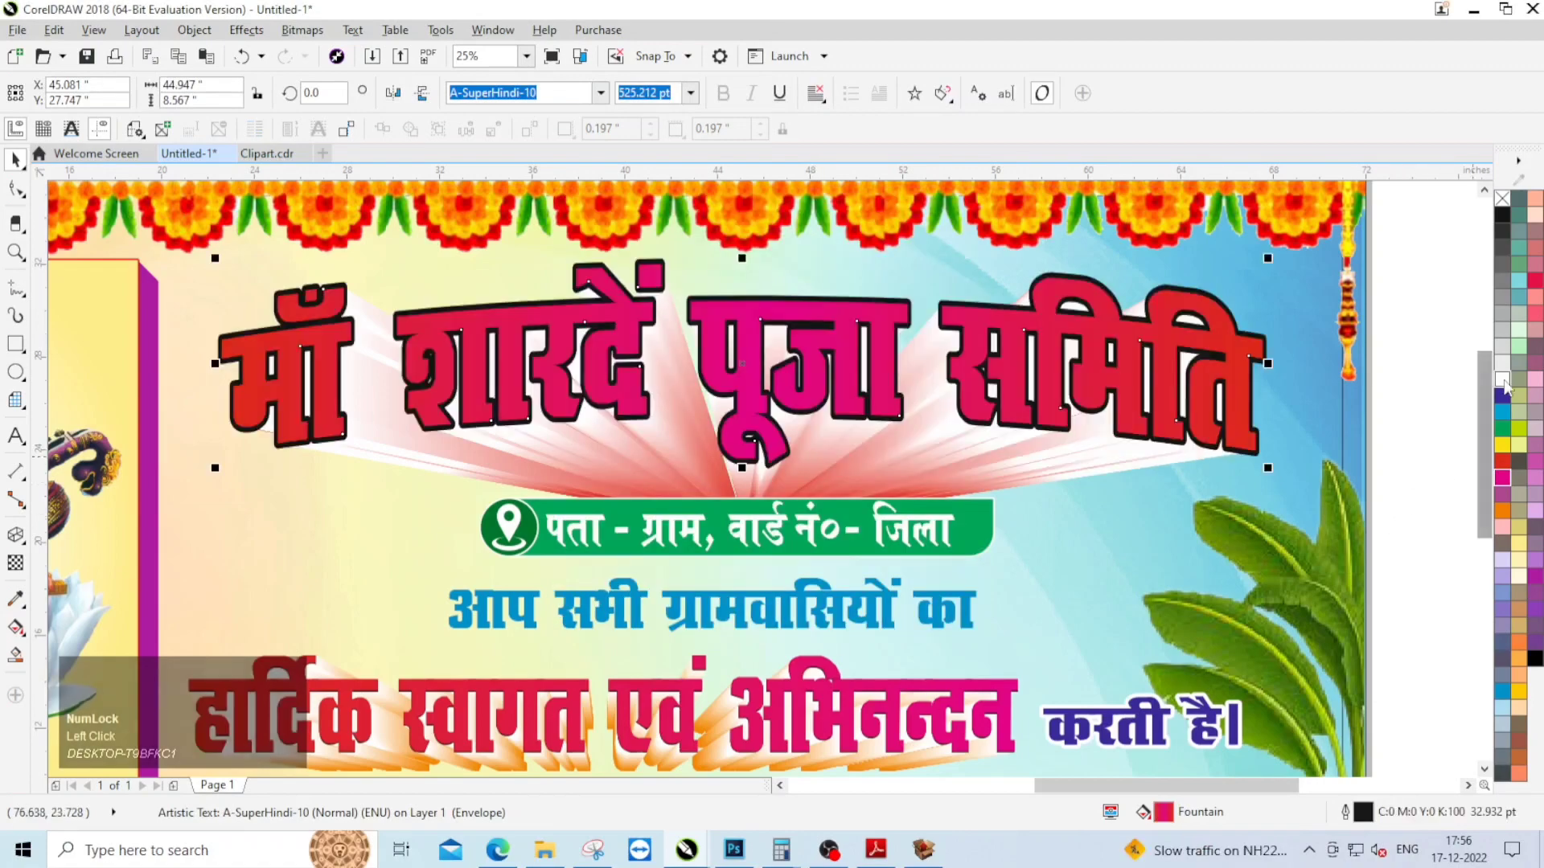
{"action": "right_click", "coordinate": [1502, 379]}
{"action": "scroll", "coordinate": [958, 320], "scroll_direction": "down", "scroll_amount": 1}
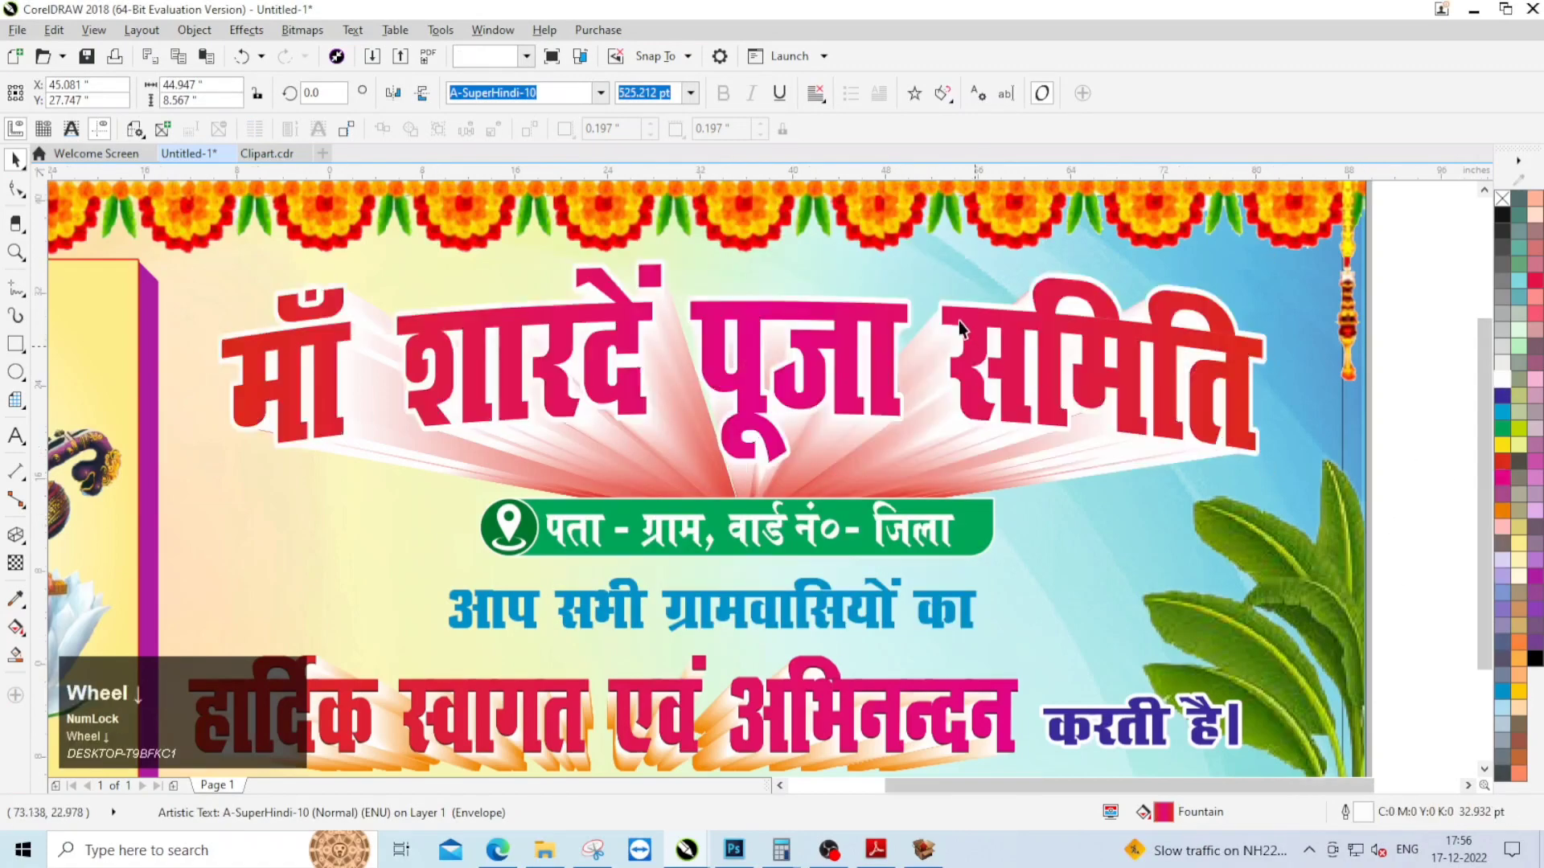
Step: Recolour the fountain fill of the "हार्दिक स्वागत एवं अभिनन्दन" text from light blue to blue-violet
{"action": "scroll", "coordinate": [836, 450], "scroll_direction": "up", "scroll_amount": 1}
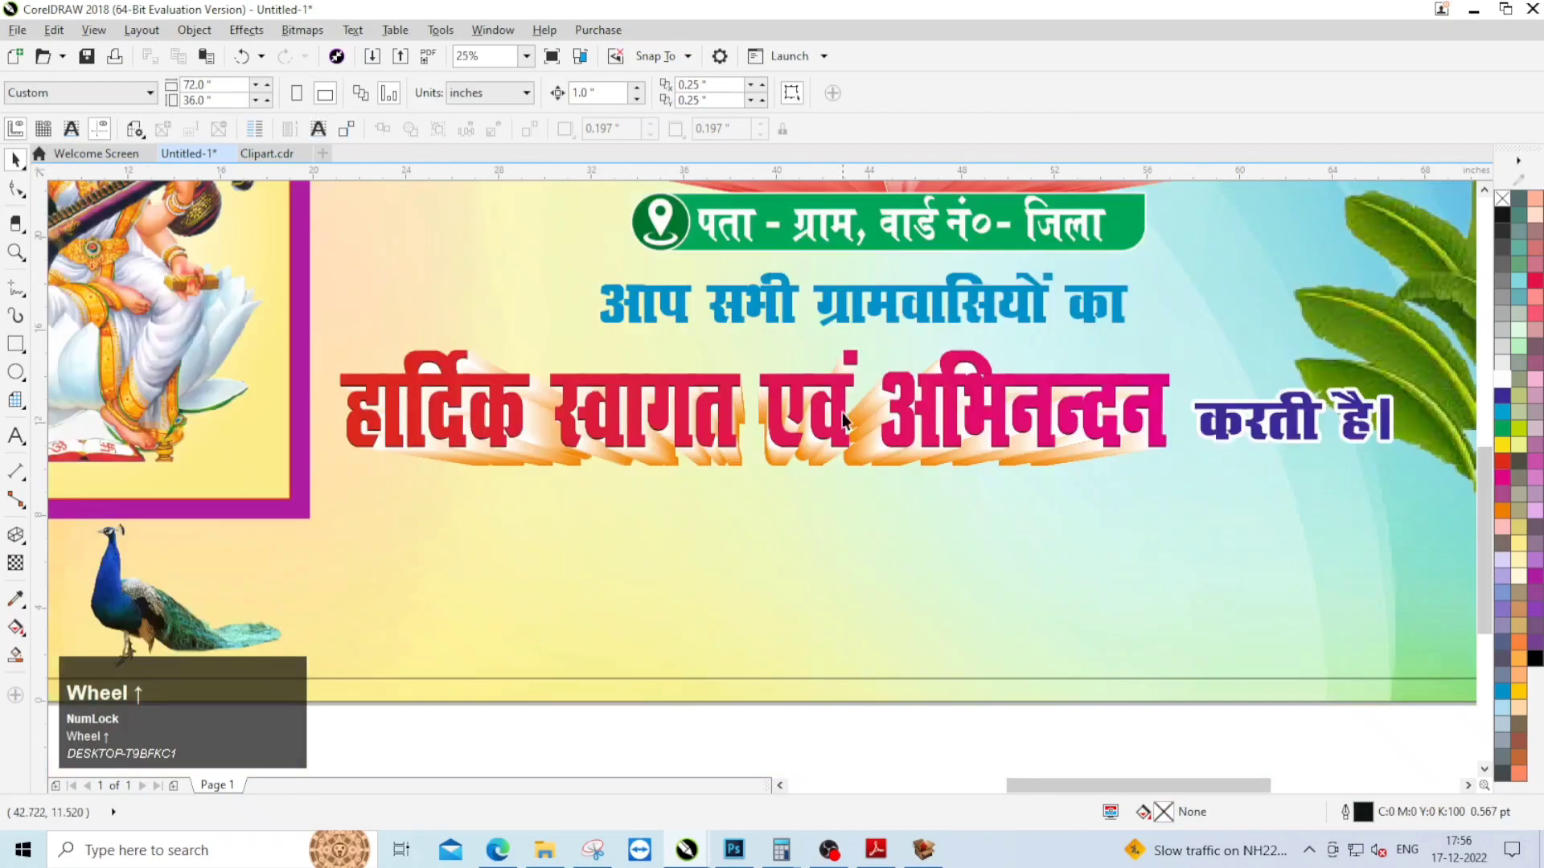
{"action": "left_click", "coordinate": [842, 412]}
{"action": "left_click", "coordinate": [15, 627]}
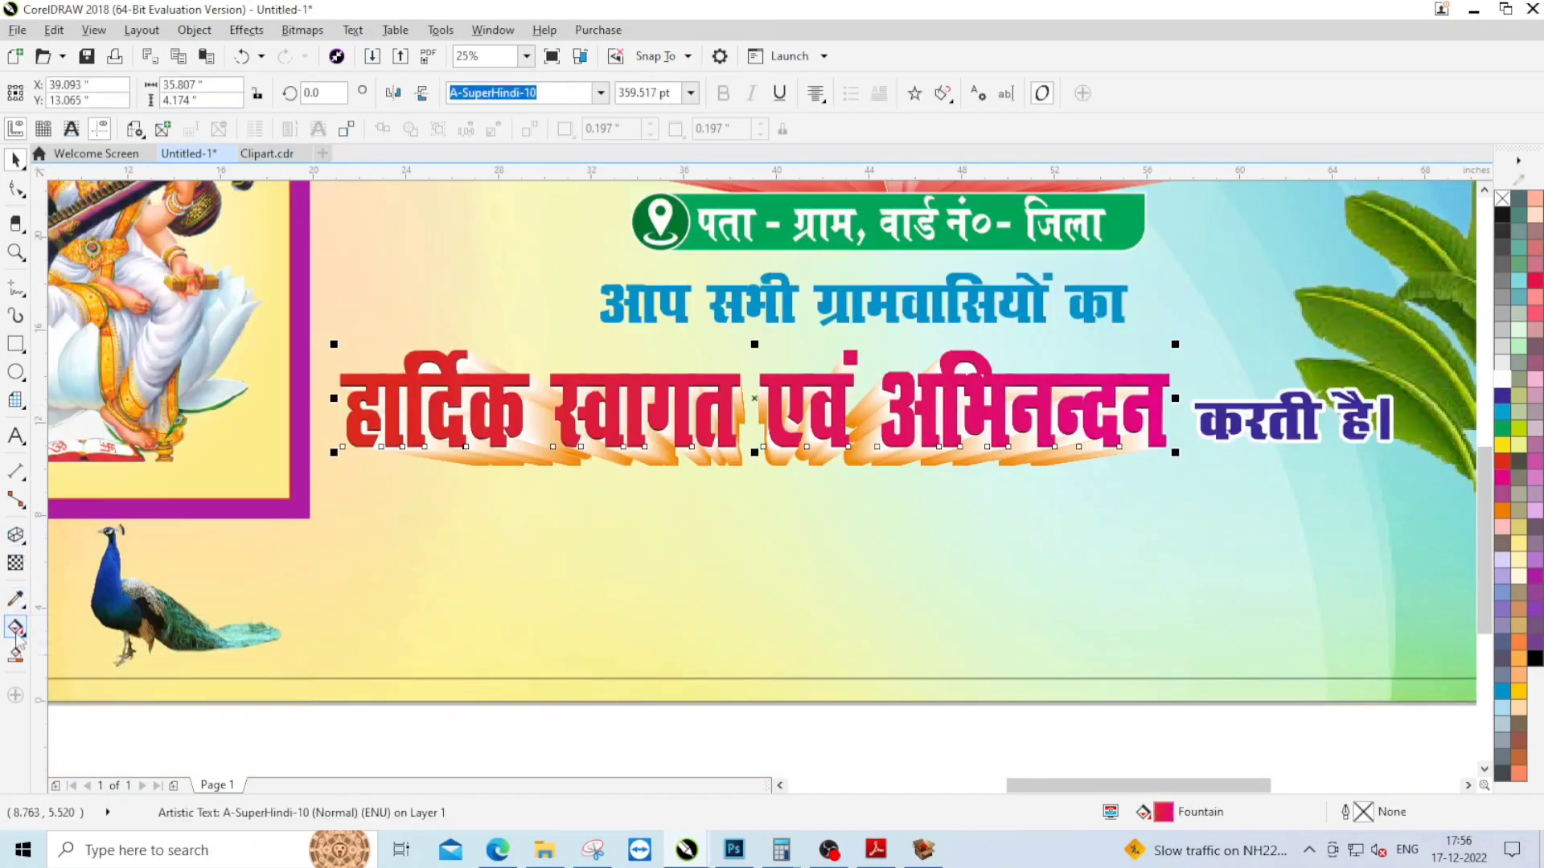
{"action": "left_click", "coordinate": [337, 399]}
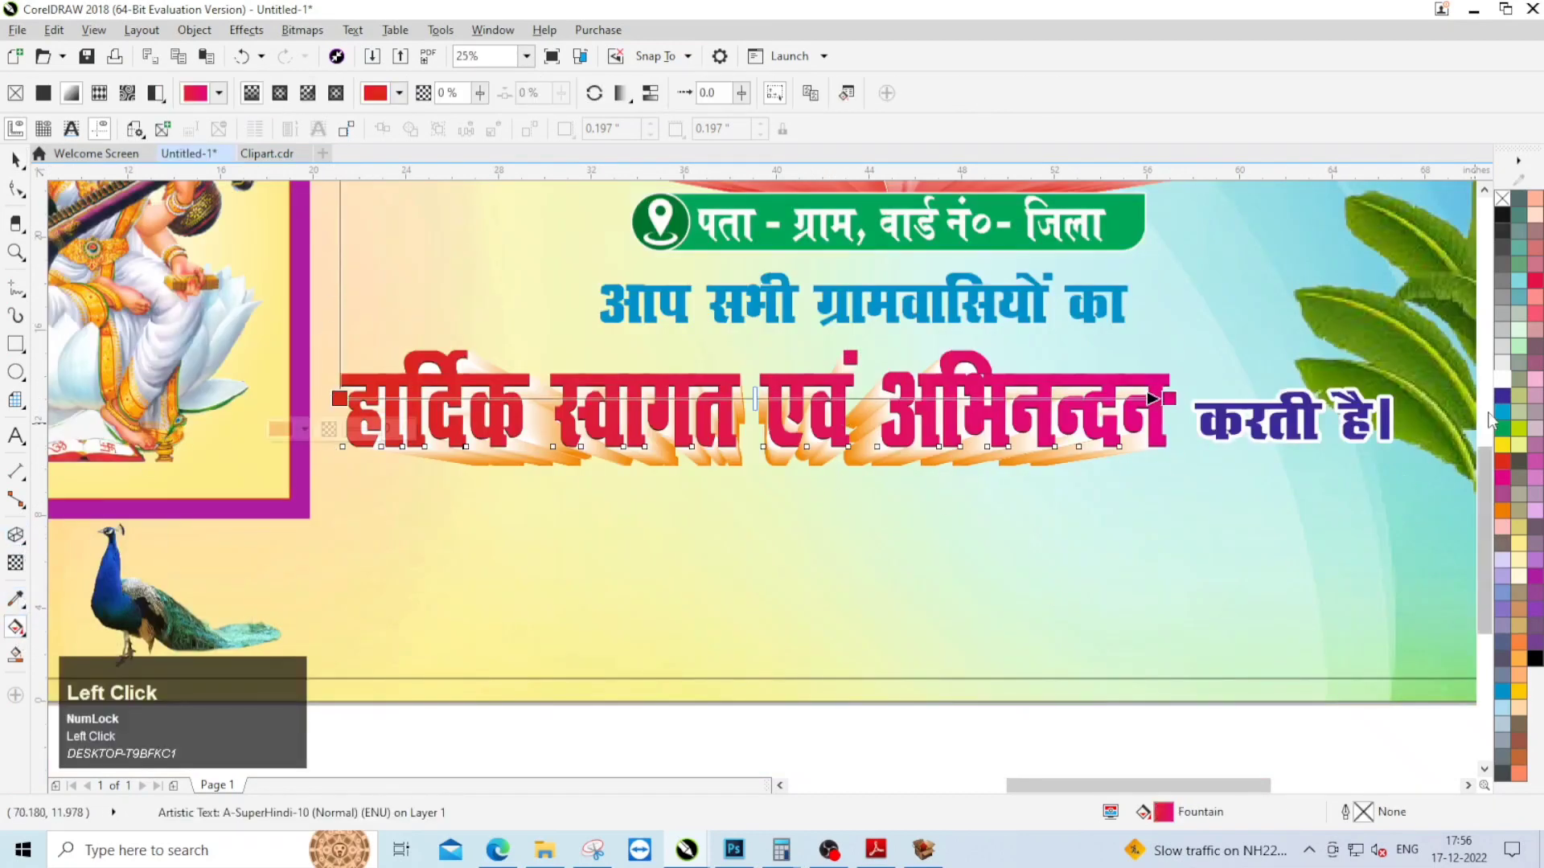
{"action": "left_click", "coordinate": [1170, 398]}
{"action": "left_click", "coordinate": [1502, 395]}
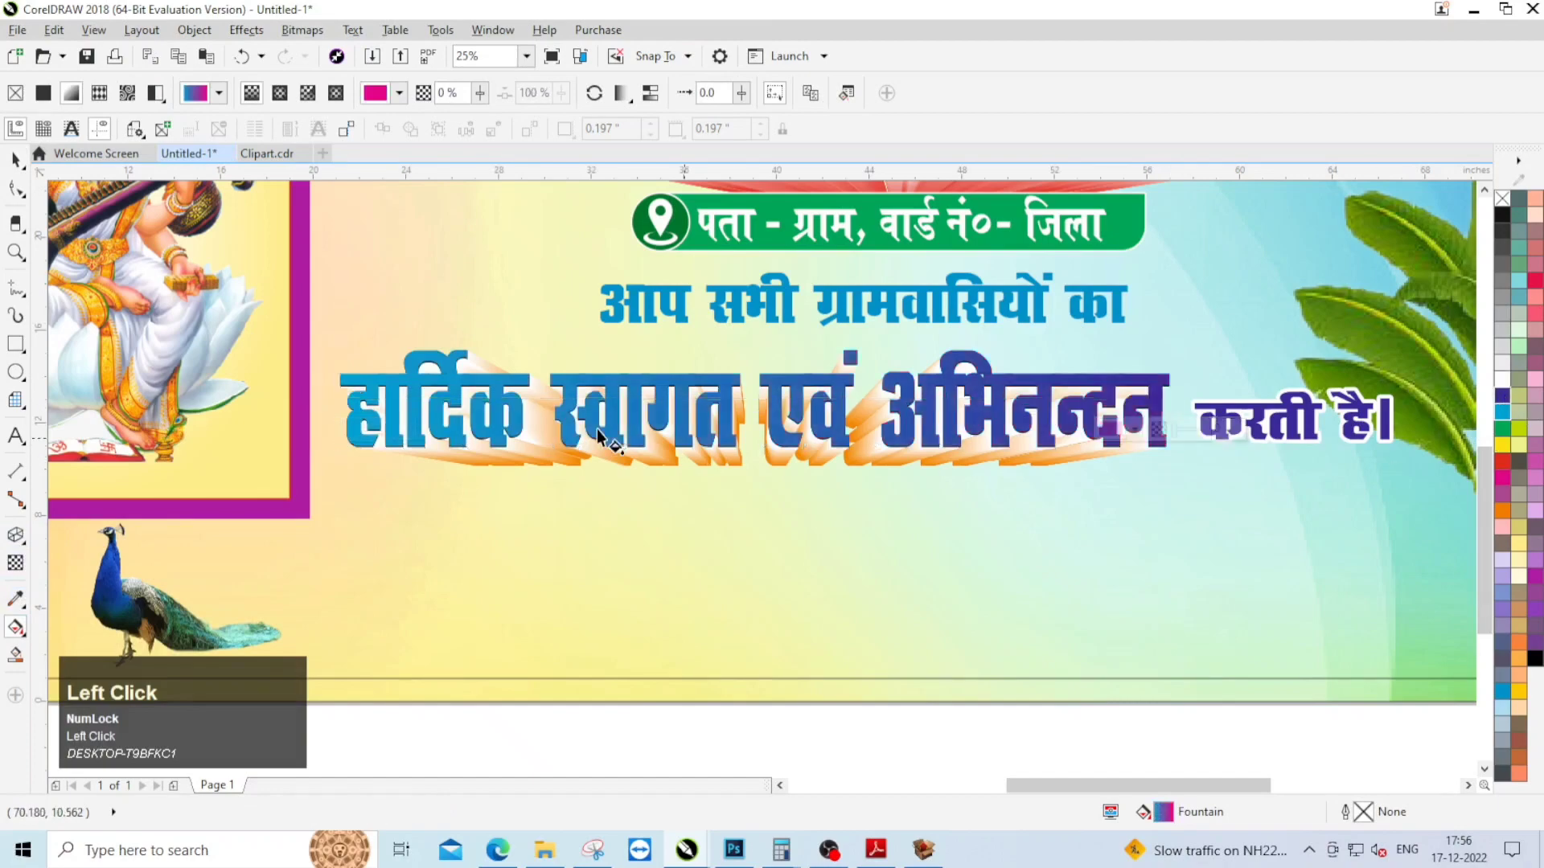
{"action": "scroll", "coordinate": [596, 428], "scroll_direction": "down", "scroll_amount": 1}
{"action": "left_click", "coordinate": [1012, 475]}
Step: Fill the small "करती है।" text with purple
{"action": "scroll", "coordinate": [943, 426], "scroll_direction": "up", "scroll_amount": 1}
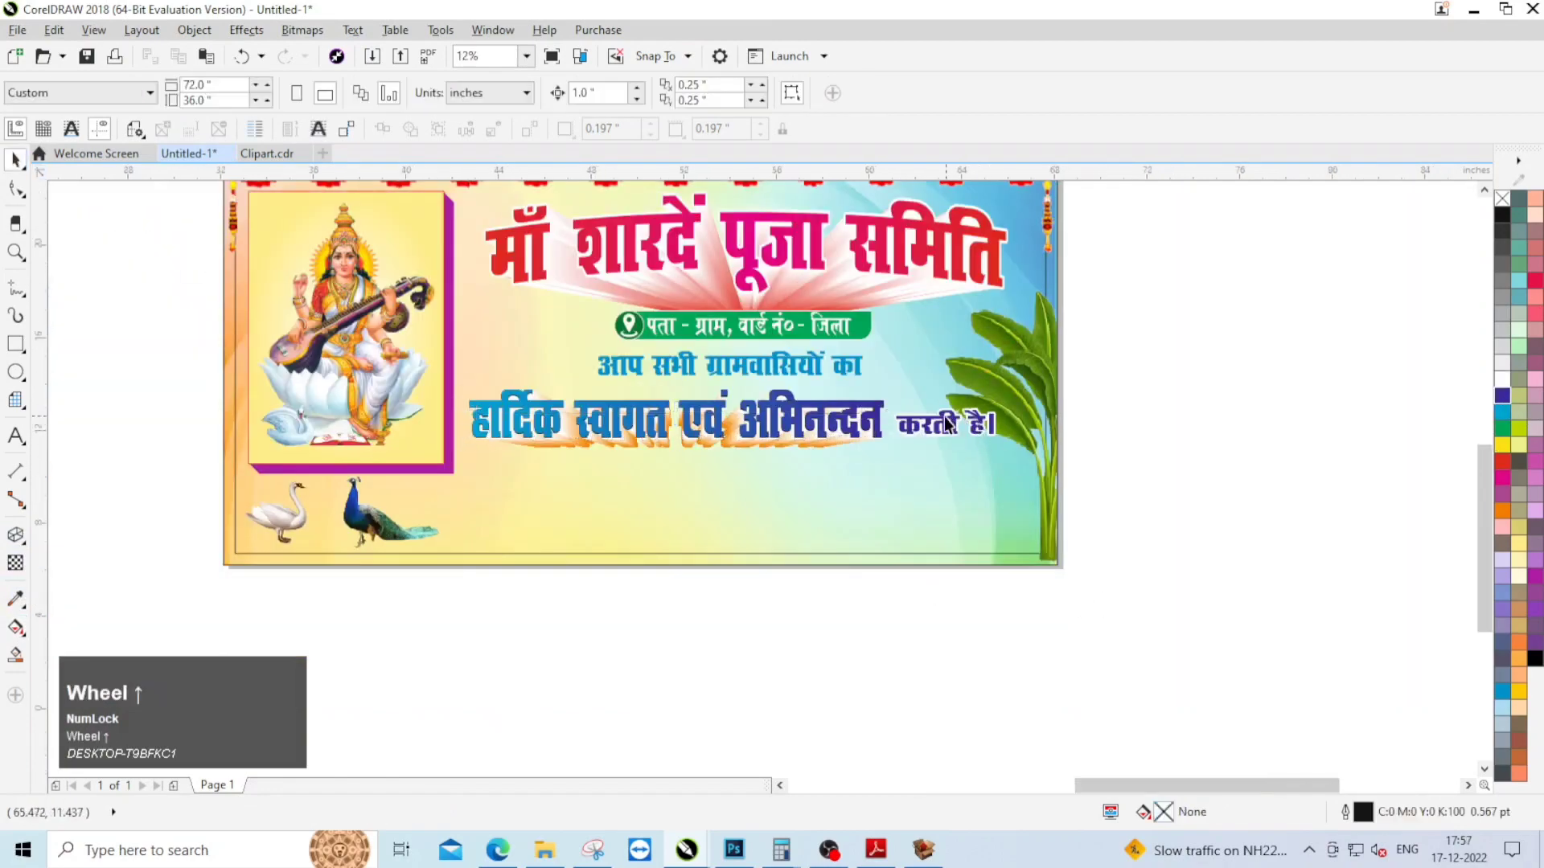
{"action": "left_click", "coordinate": [942, 426]}
{"action": "left_click", "coordinate": [1532, 576]}
{"action": "left_click", "coordinate": [1270, 627]}
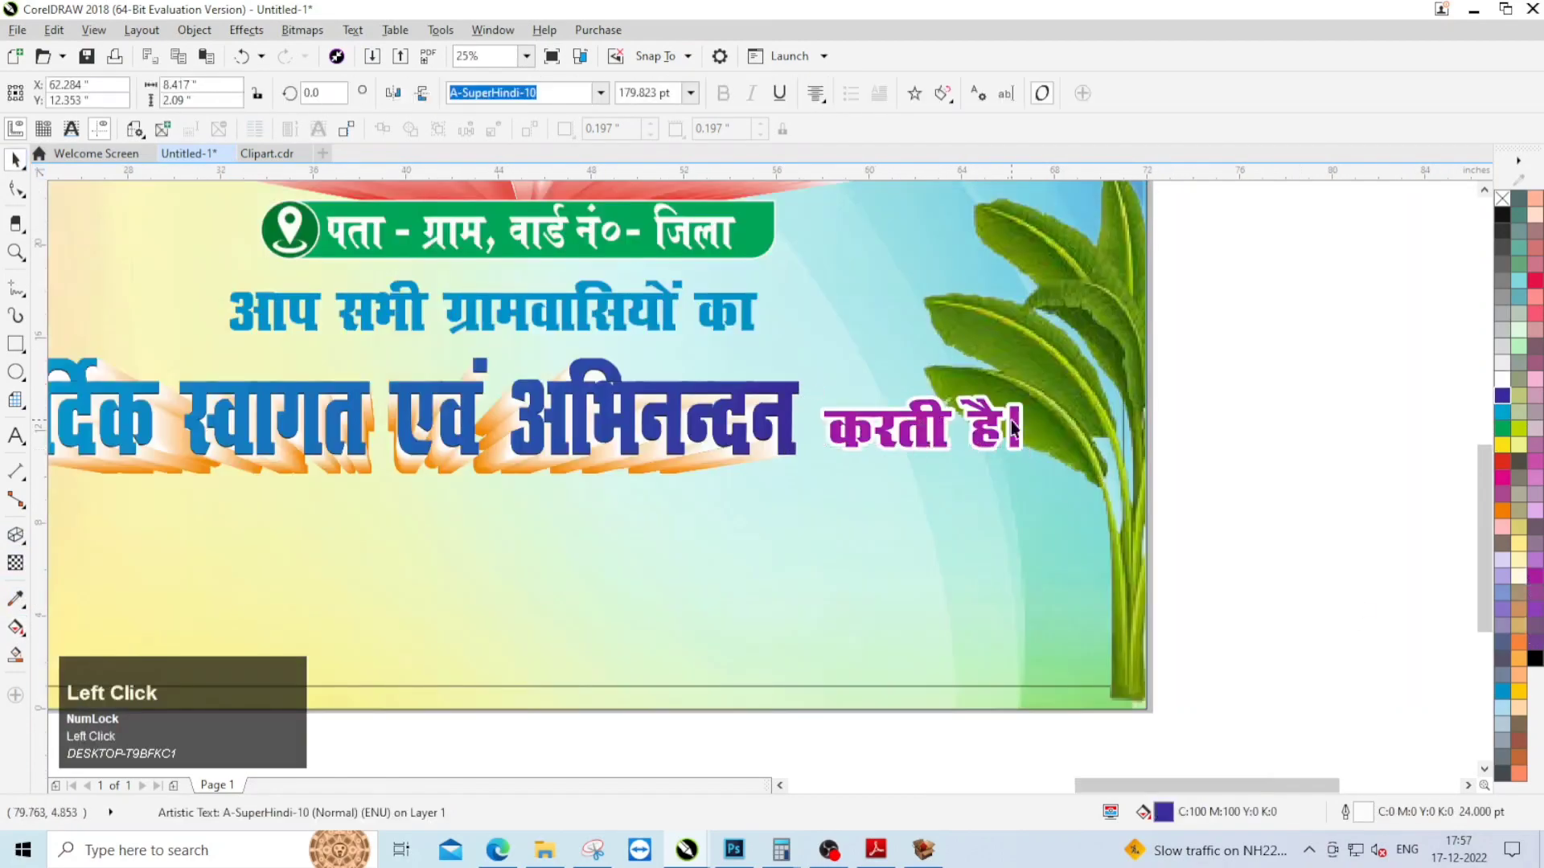
Step: Fill the "आप सभी ग्रामवासियों का" line with a custom dark blue, C100 M81 Y4 K19
{"action": "scroll", "coordinate": [1011, 422], "scroll_direction": "down", "scroll_amount": 1}
{"action": "scroll", "coordinate": [699, 426], "scroll_direction": "up", "scroll_amount": 1}
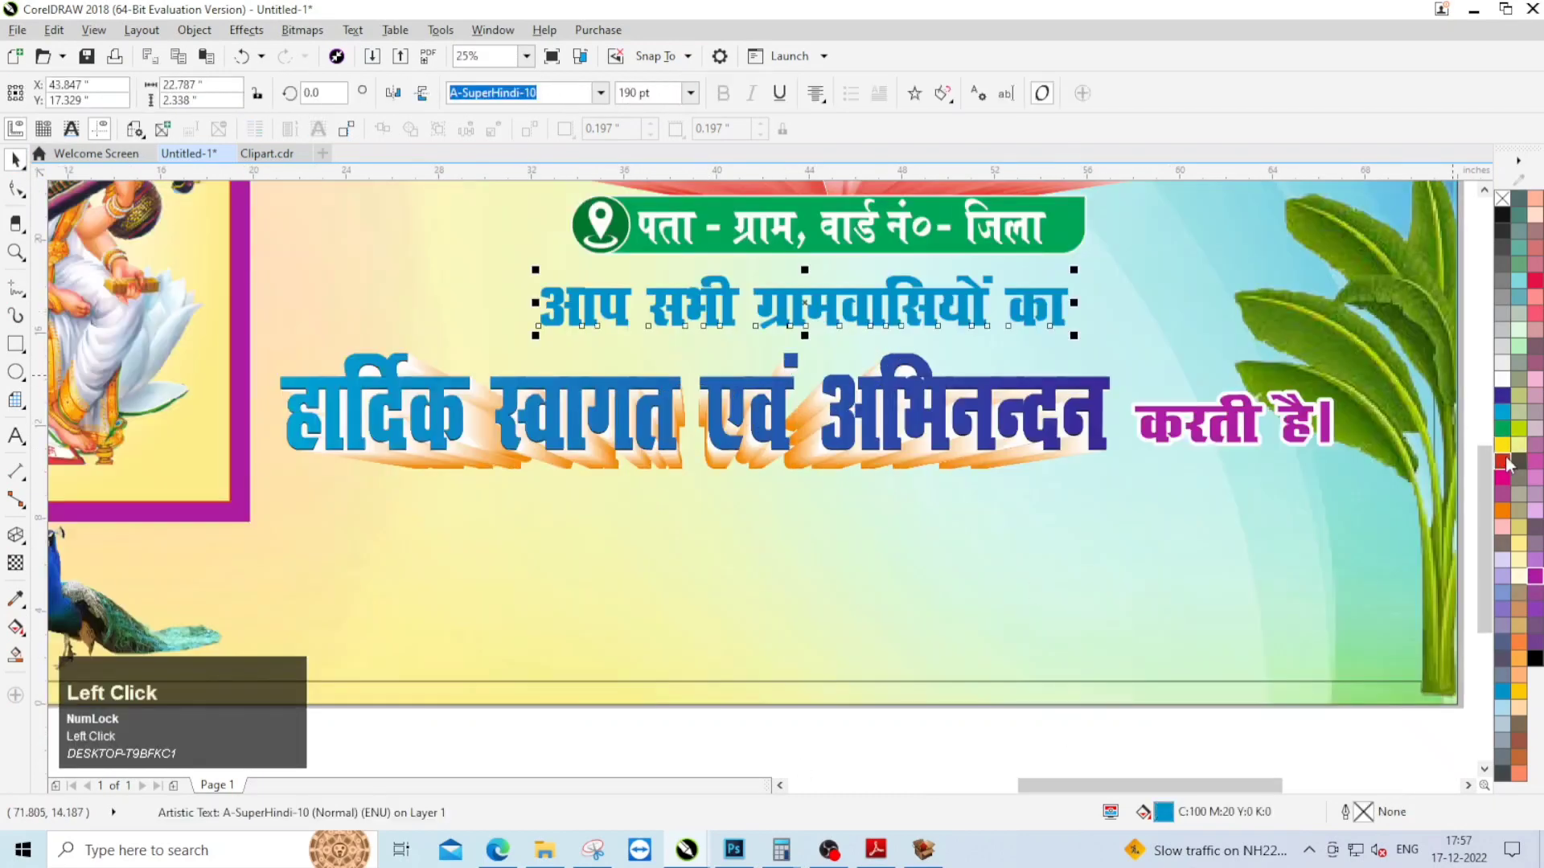
{"action": "left_click", "coordinate": [1505, 463]}
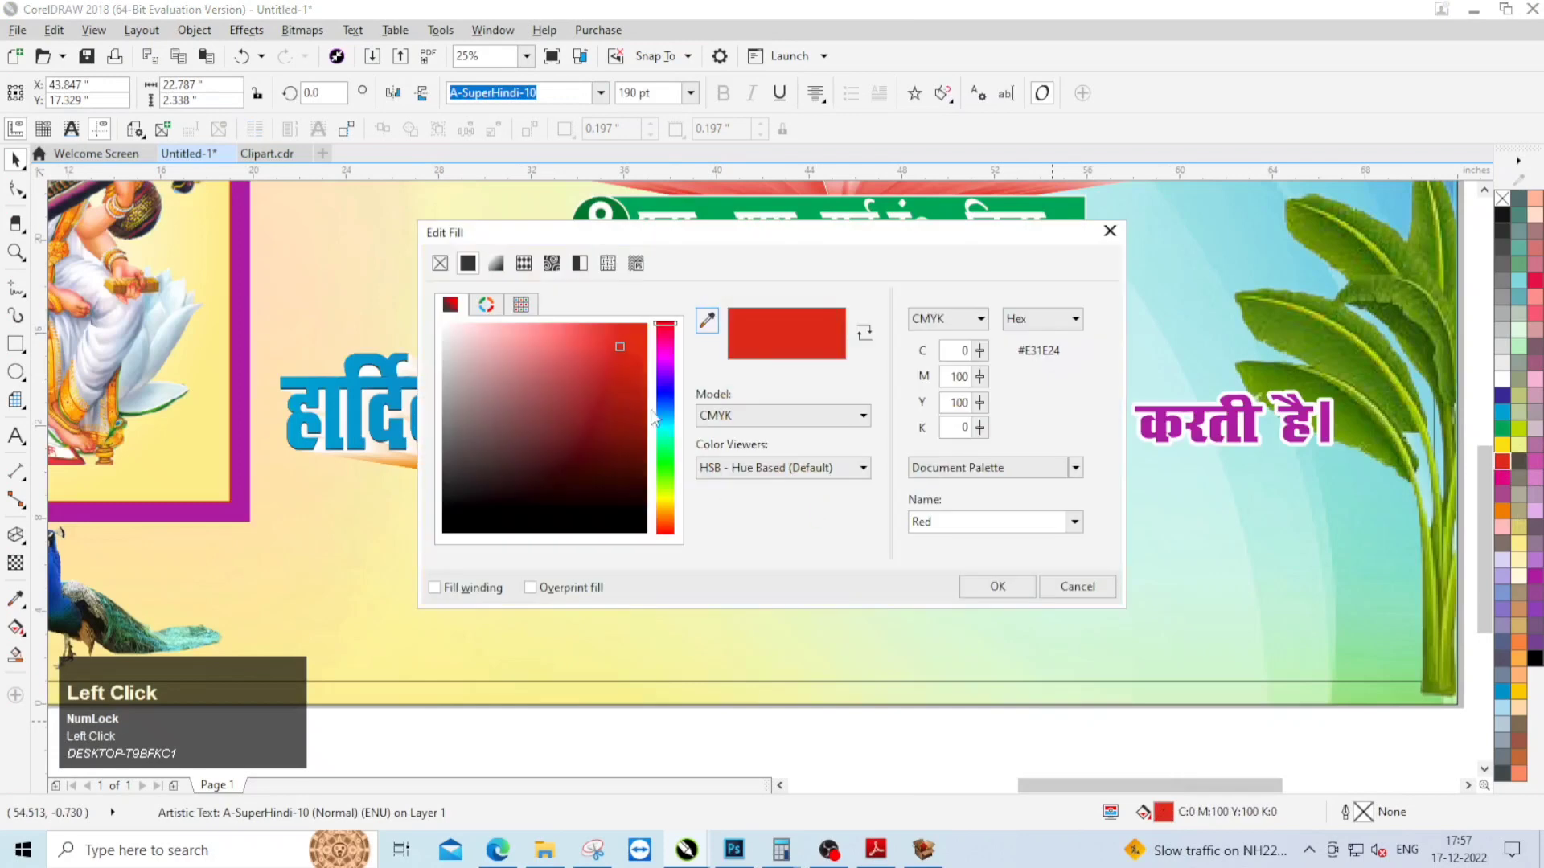
{"action": "left_click", "coordinate": [634, 409]}
{"action": "left_click_drag", "start_coordinate": [666, 406], "coordinate": [664, 404]}
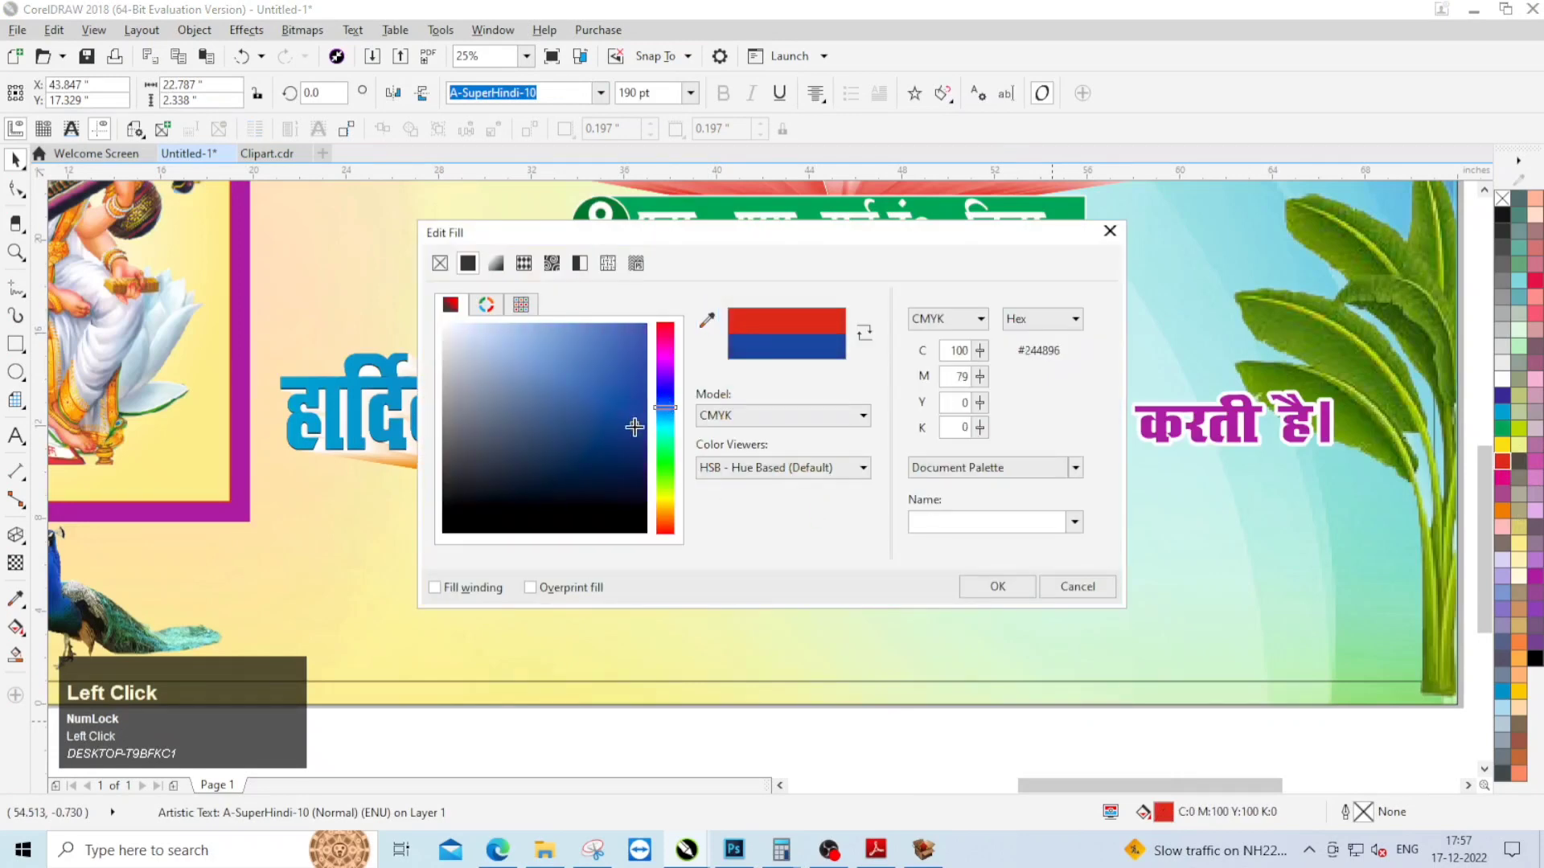
{"action": "left_click", "coordinate": [997, 586]}
{"action": "scroll", "coordinate": [973, 668], "scroll_direction": "down", "scroll_amount": 1}
{"action": "left_click", "coordinate": [1001, 689]}
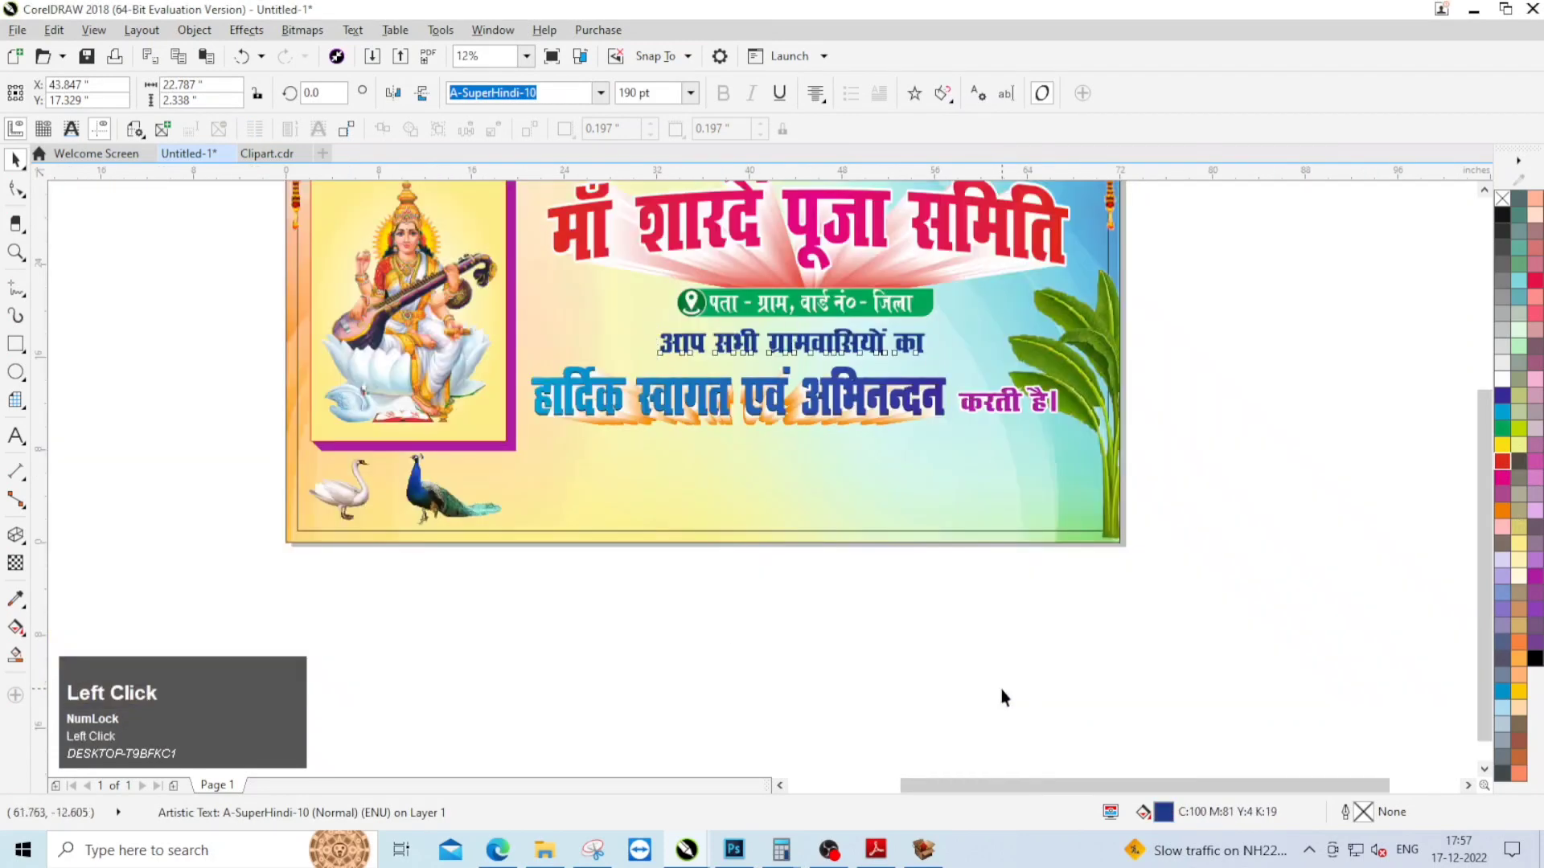
Step: Draw an upright rectangle beside the peacock, below the welcome text, and resize it to about 5.4 × 6.7 inches
{"action": "scroll", "coordinate": [459, 542], "scroll_direction": "up", "scroll_amount": 2}
{"action": "left_click_drag", "start_coordinate": [548, 338], "coordinate": [659, 467]}
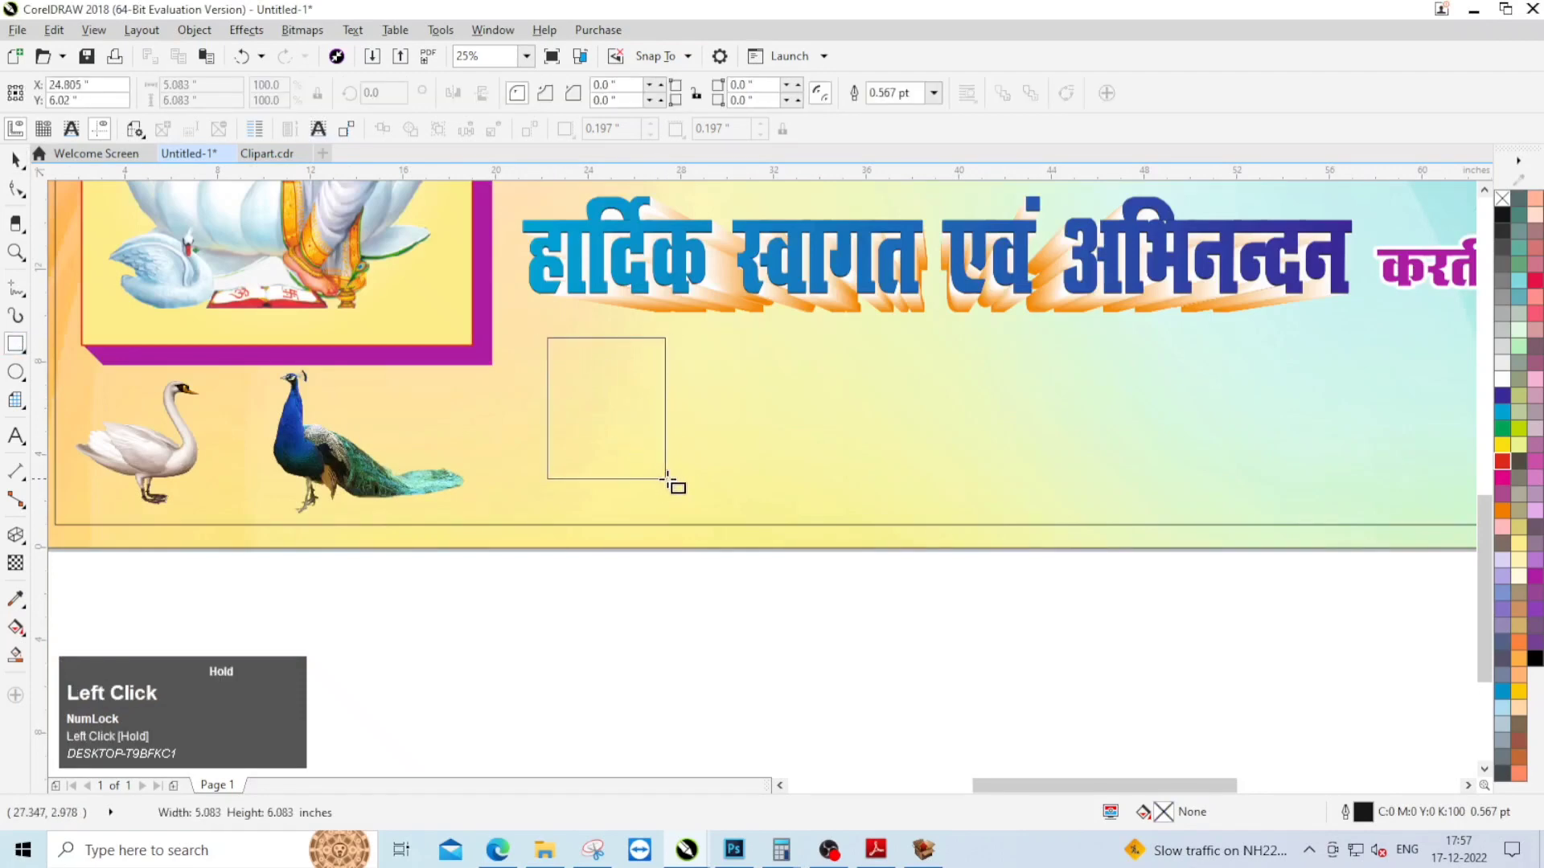
{"action": "left_click", "coordinate": [16, 156]}
{"action": "scroll", "coordinate": [595, 374], "scroll_direction": "up", "scroll_amount": 2}
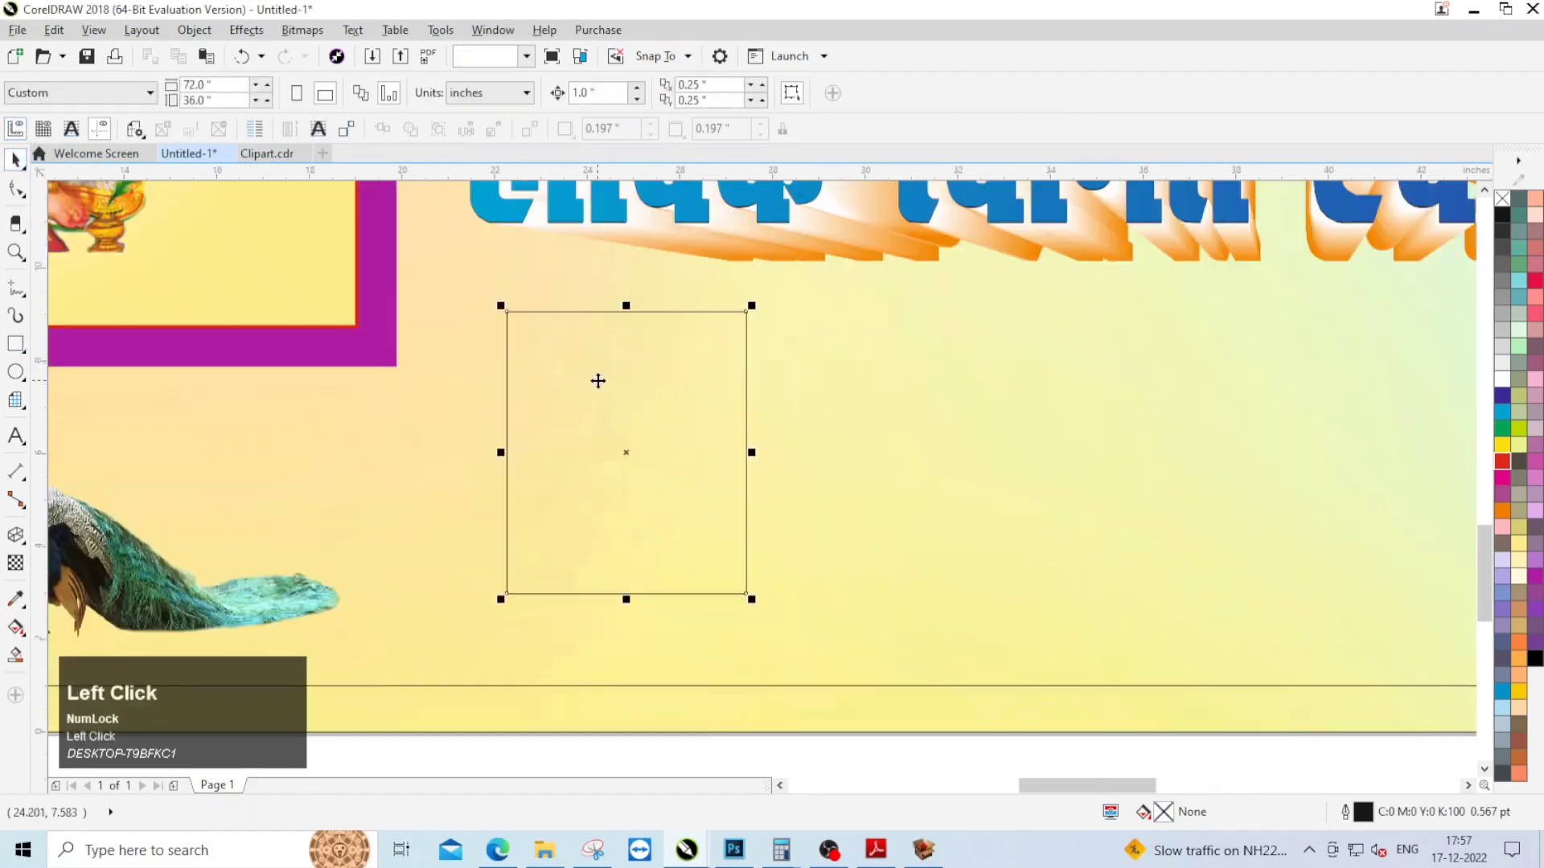
{"action": "left_click_drag", "start_coordinate": [504, 311], "coordinate": [469, 278]}
{"action": "scroll", "coordinate": [672, 442], "scroll_direction": "down", "scroll_amount": 2}
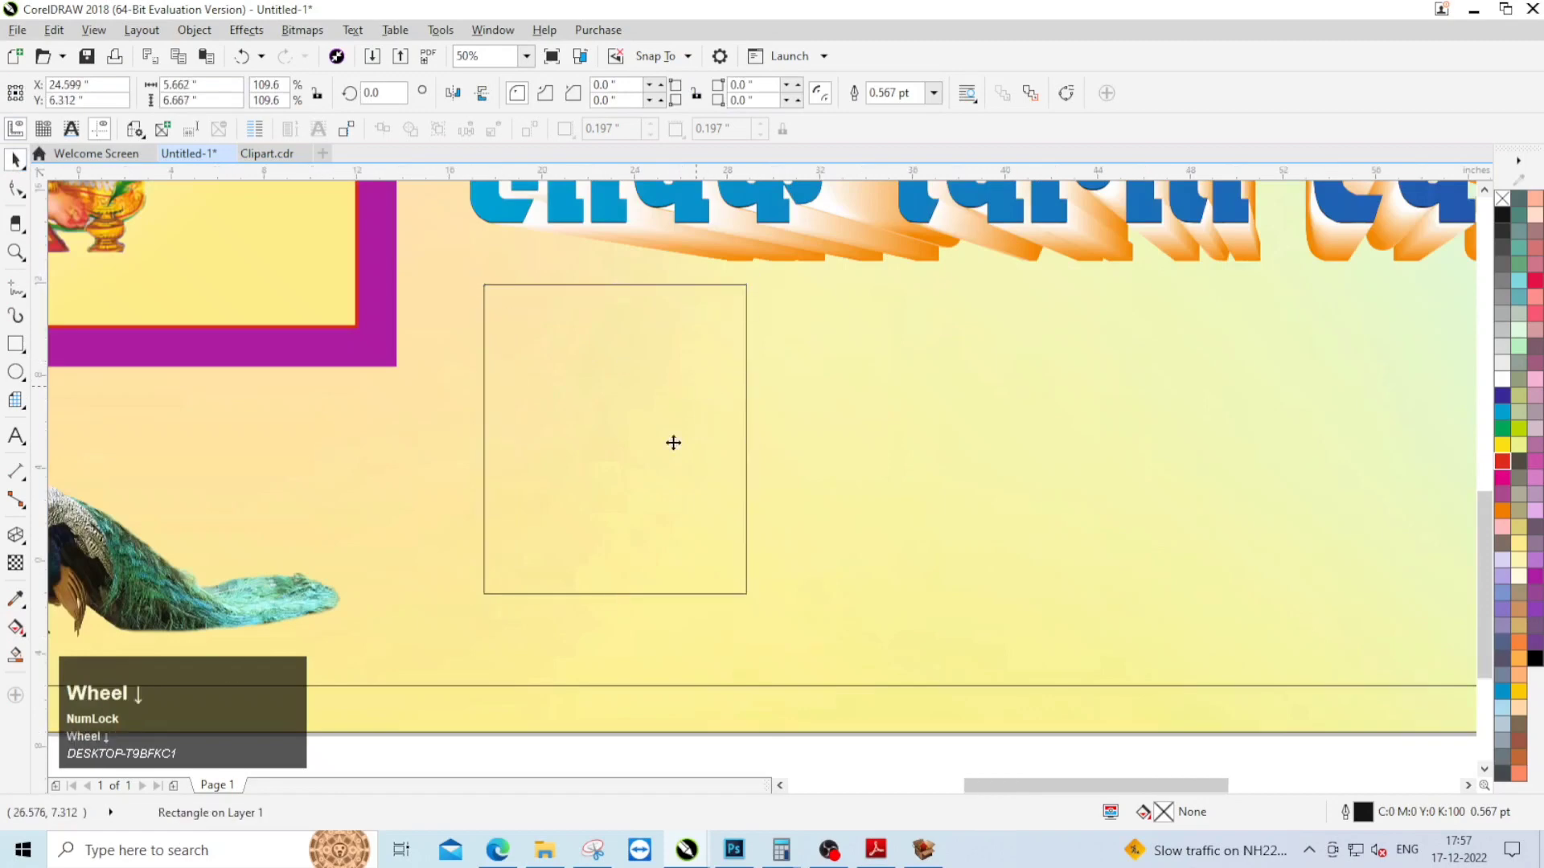
{"action": "left_click_drag", "start_coordinate": [789, 321], "coordinate": [777, 323]}
{"action": "scroll", "coordinate": [717, 500], "scroll_direction": "down", "scroll_amount": 2}
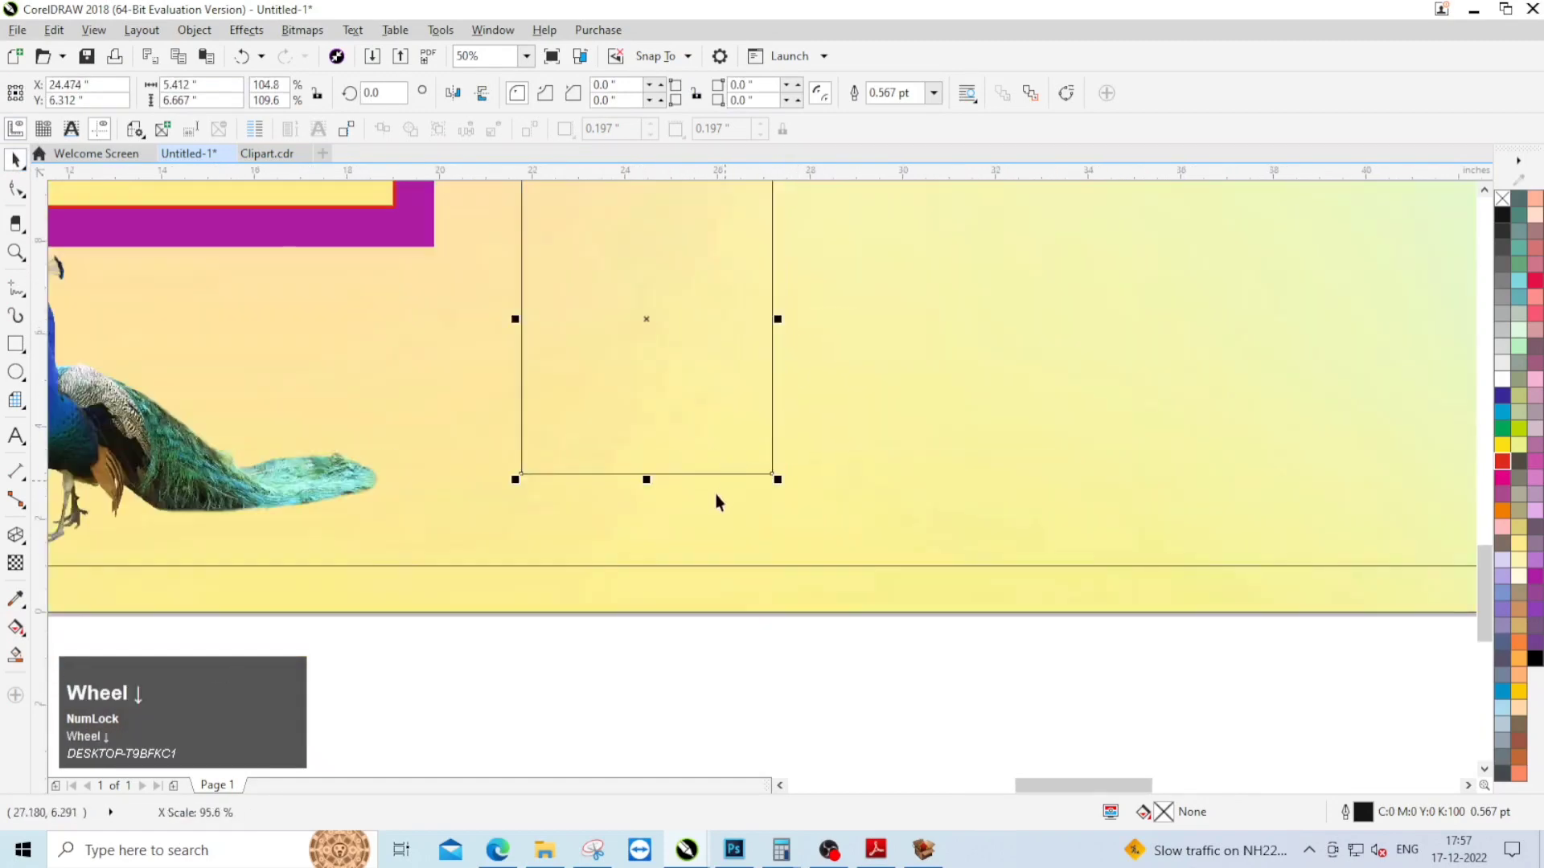
{"action": "left_click", "coordinate": [794, 476]}
Step: Round the two upper corners of the upright rectangle with a 0.5 inch radius
{"action": "scroll", "coordinate": [559, 471], "scroll_direction": "up", "scroll_amount": 2}
{"action": "scroll", "coordinate": [624, 454], "scroll_direction": "down", "scroll_amount": 2}
{"action": "left_click", "coordinate": [624, 457]}
{"action": "scroll", "coordinate": [624, 457], "scroll_direction": "up", "scroll_amount": 1}
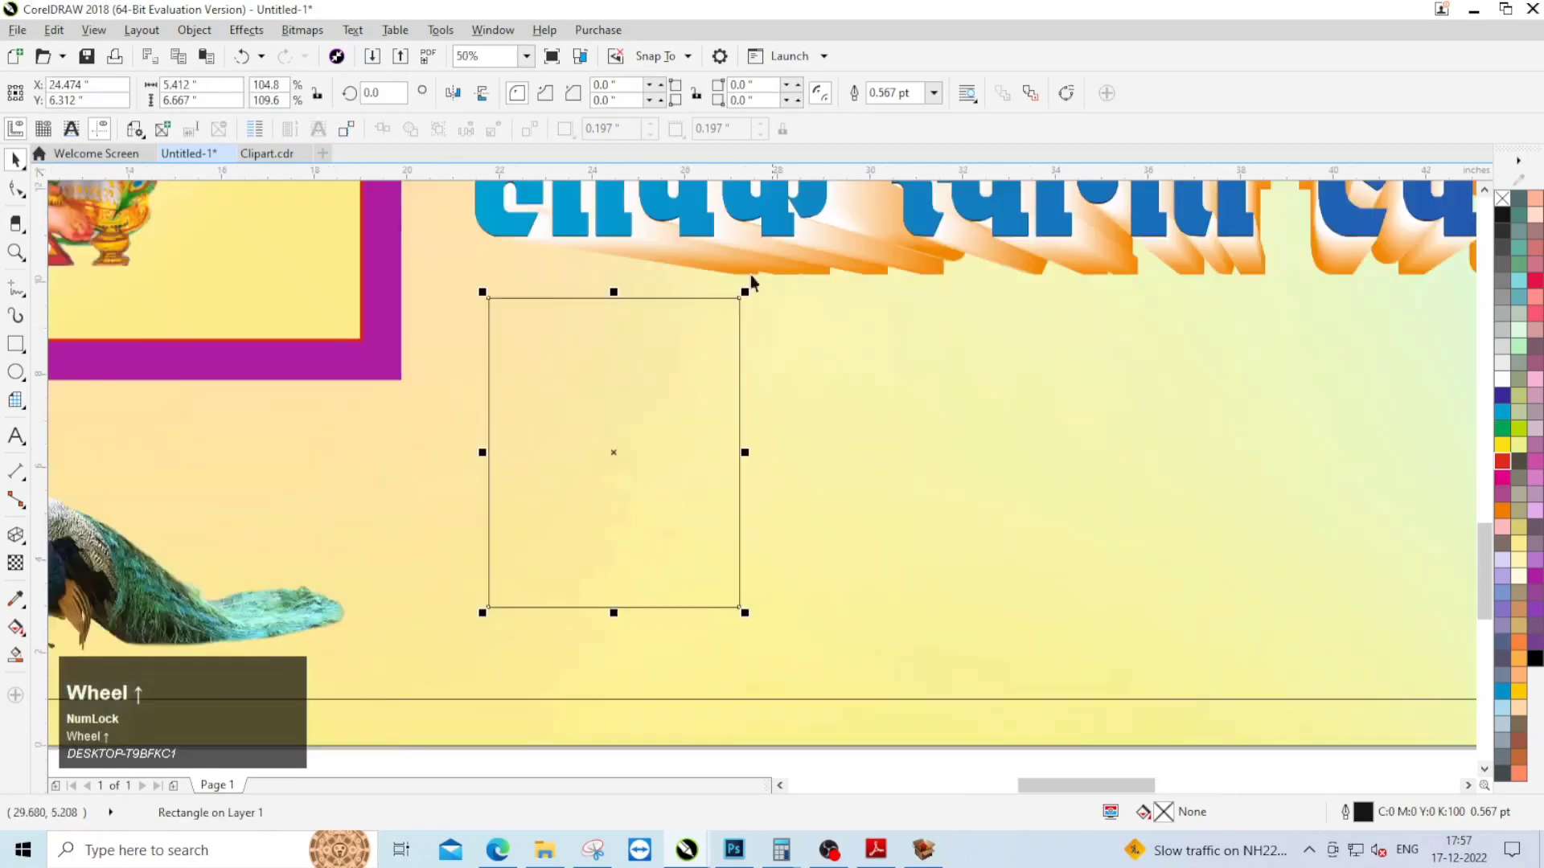
{"action": "type", "text": "5"}
{"action": "key", "text": "Tab"}
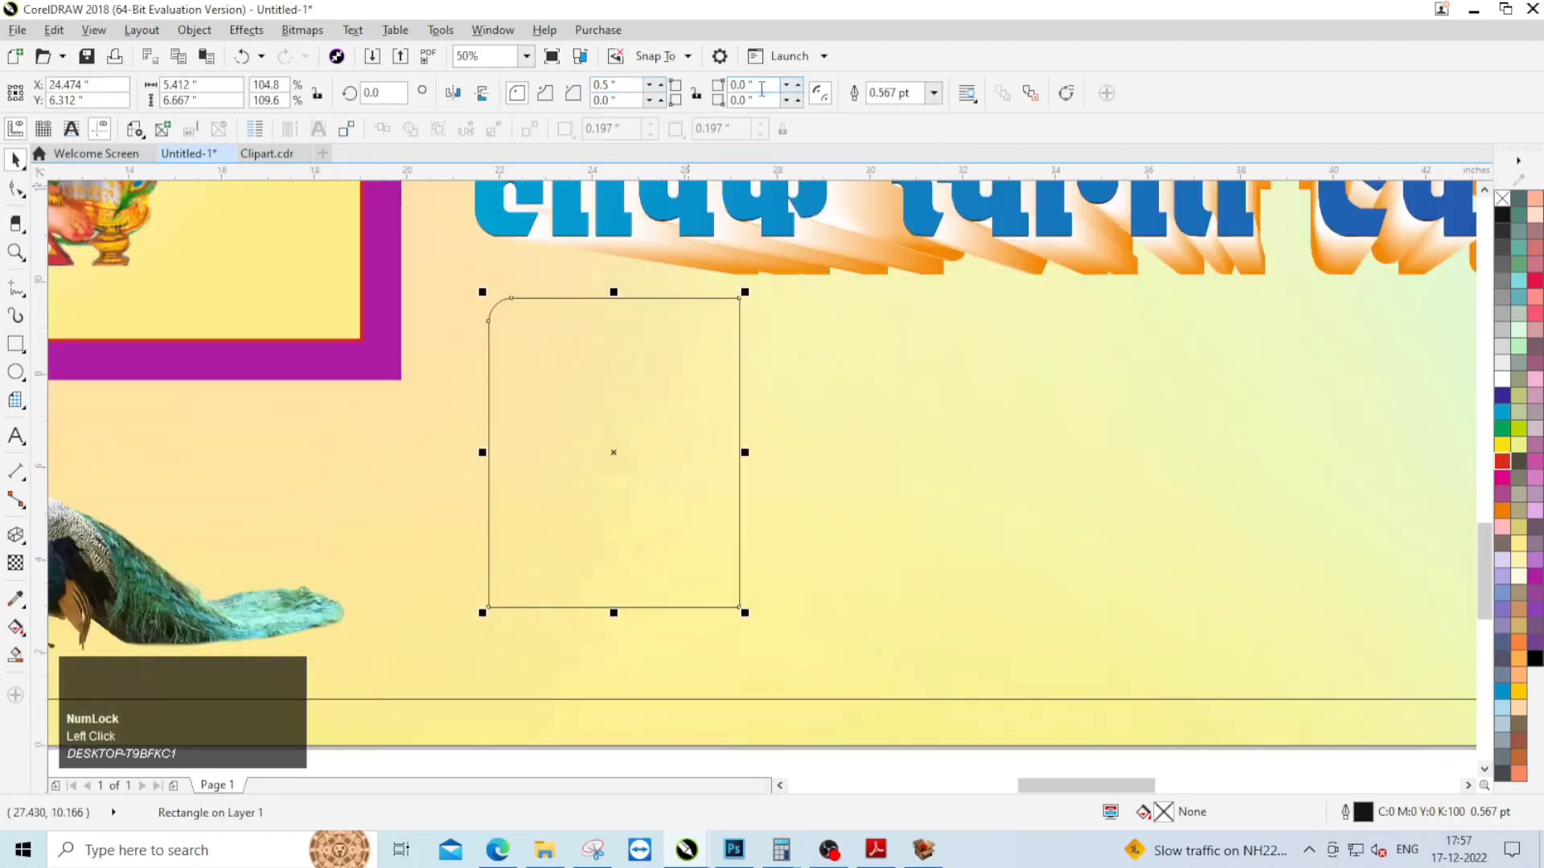
{"action": "type", "text": ".25"}
{"action": "key", "text": "Return"}
{"action": "scroll", "coordinate": [667, 422], "scroll_direction": "down", "scroll_amount": 2}
{"action": "left_click", "coordinate": [838, 623]}
Step: Draw a rectangle of about 5.2 × 1.6 inches below the upright one and centre it horizontally on that rectangle
{"action": "scroll", "coordinate": [785, 505], "scroll_direction": "up", "scroll_amount": 2}
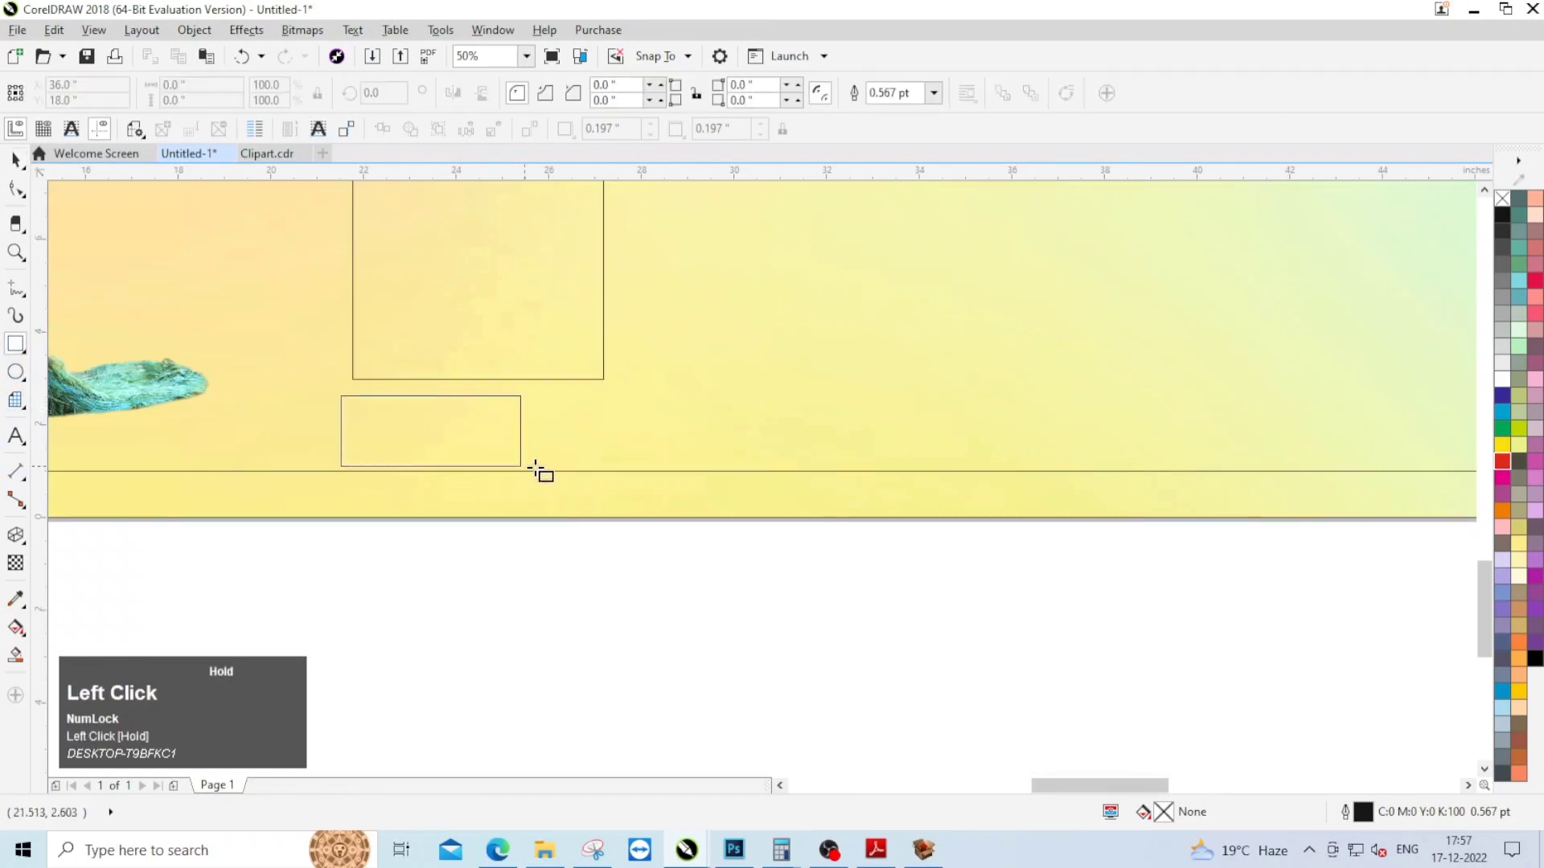
{"action": "left_click_drag", "start_coordinate": [534, 470], "coordinate": [580, 471]}
{"action": "key", "text": "space"}
{"action": "left_click", "coordinate": [494, 321], "text": "shift"}
{"action": "key", "text": "c"}
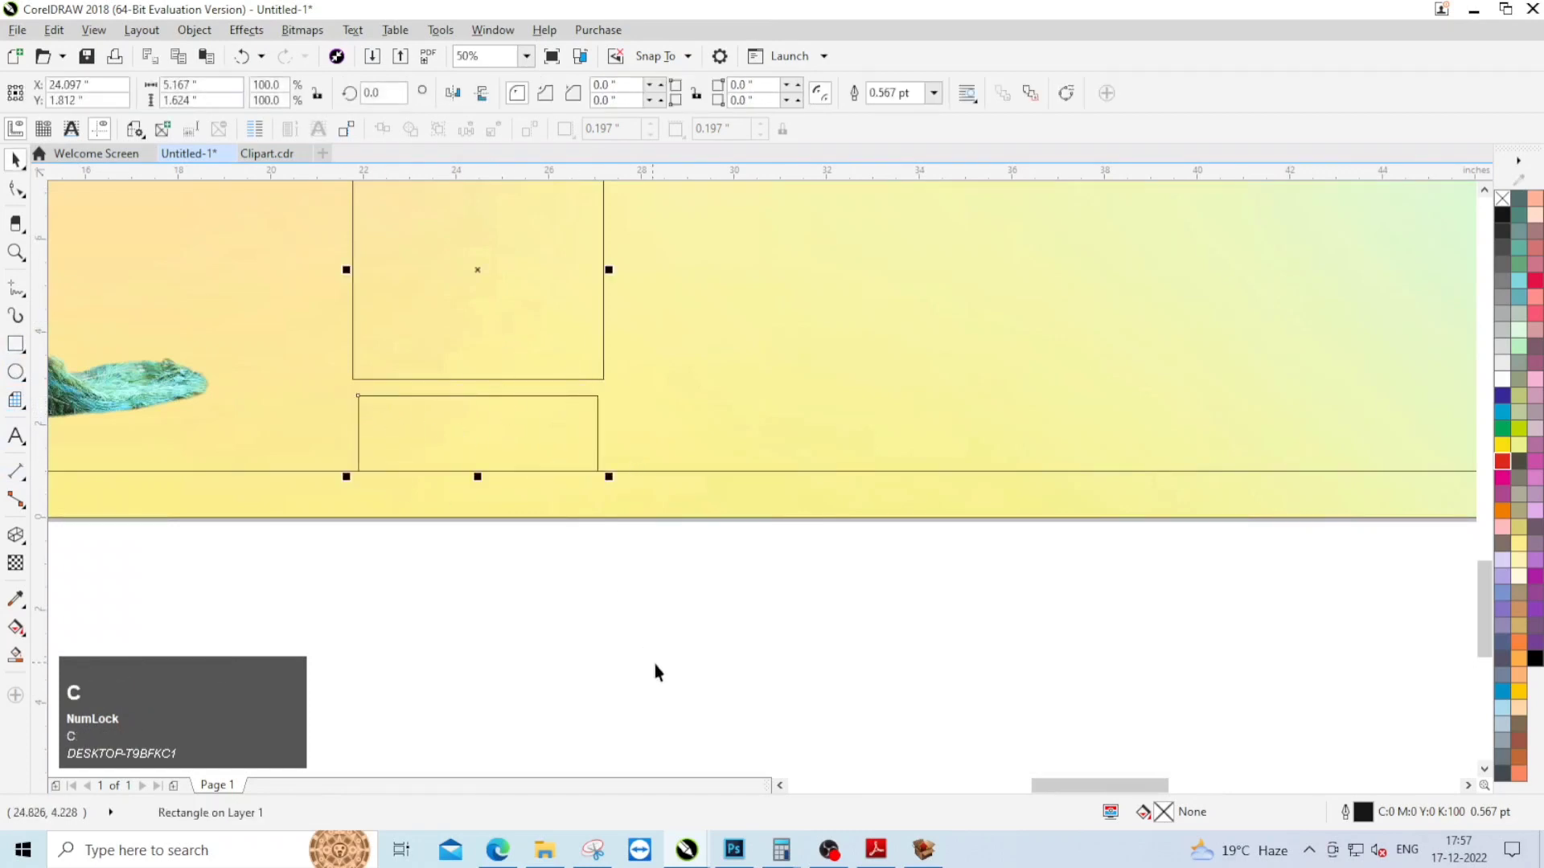
{"action": "left_click", "coordinate": [655, 670]}
Step: Round all four corners of the small lower rectangle to a radius of about 0.2 inch
{"action": "left_click", "coordinate": [386, 445]}
{"action": "scroll", "coordinate": [499, 483], "scroll_direction": "up", "scroll_amount": 1}
{"action": "left_click", "coordinate": [16, 189]}
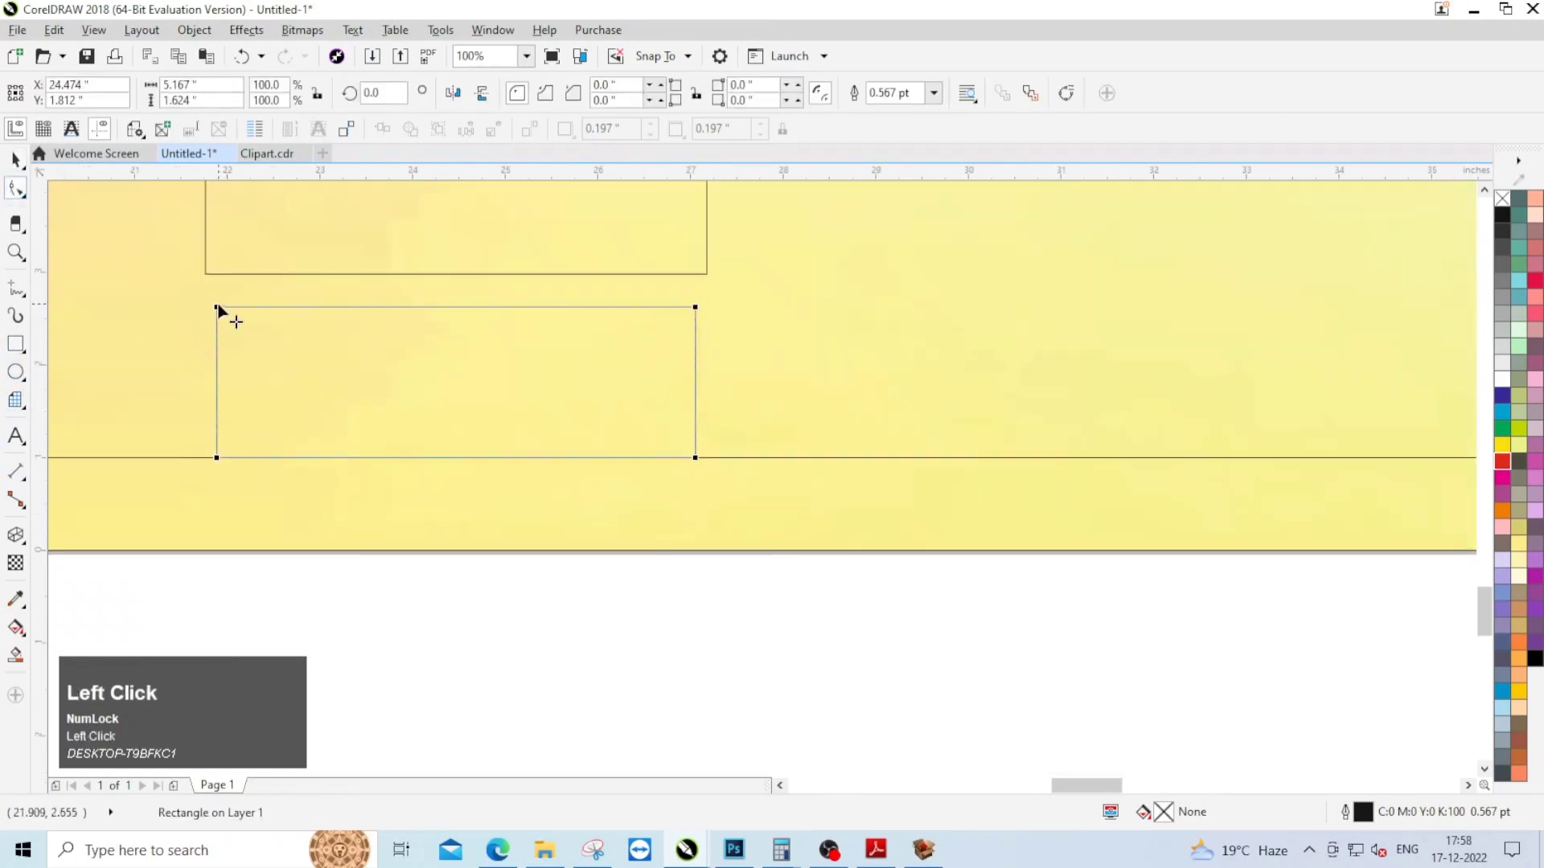
{"action": "key", "text": "ctrl+space"}
Step: Fill the small lower rectangle with purple and remove its outline
{"action": "left_click", "coordinate": [1502, 460]}
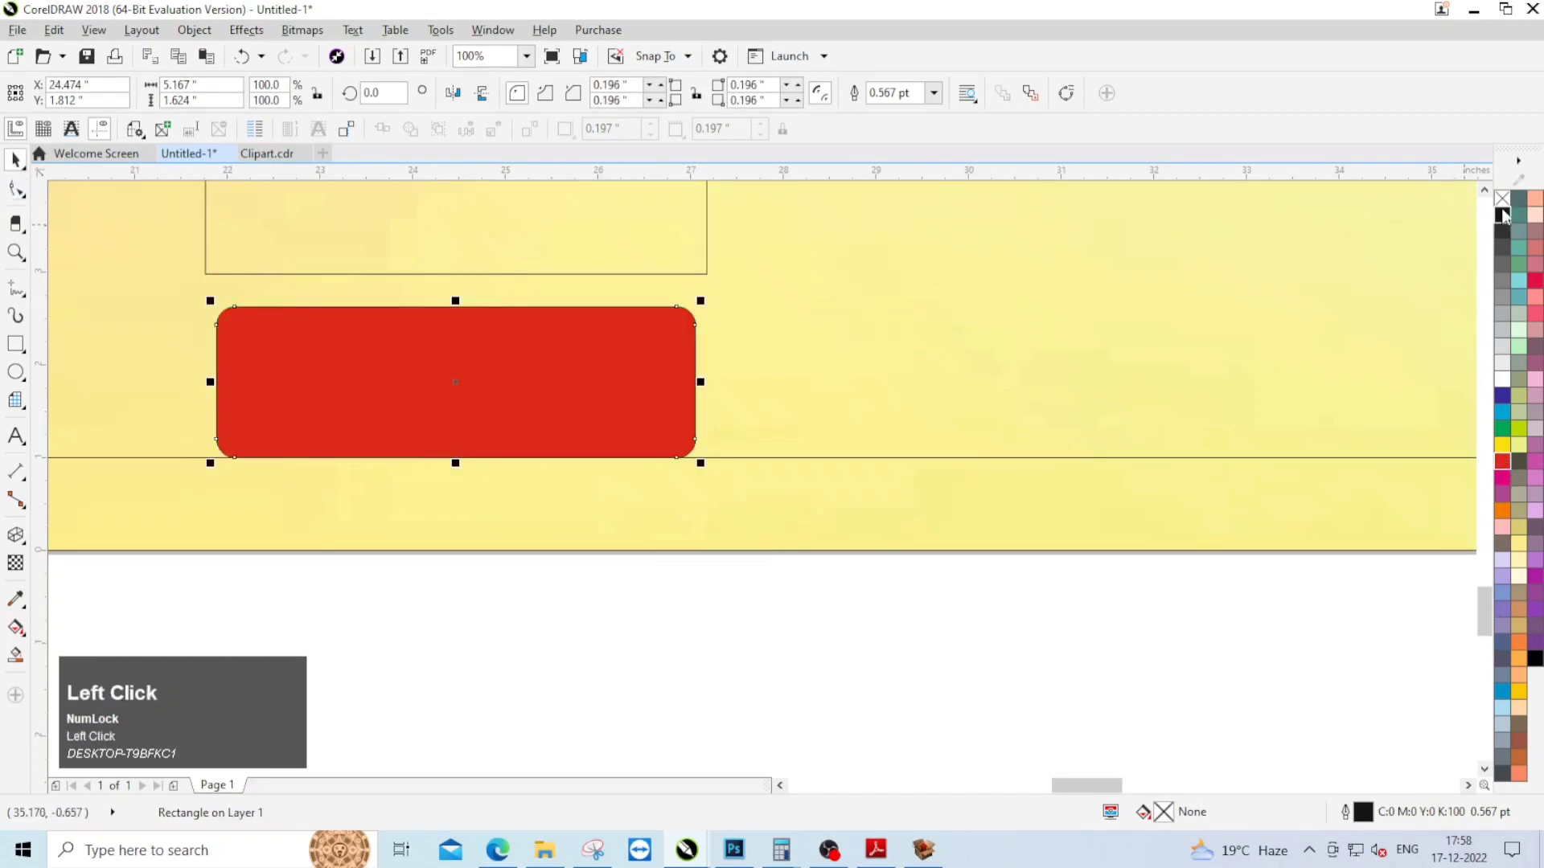
{"action": "right_click", "coordinate": [1502, 197]}
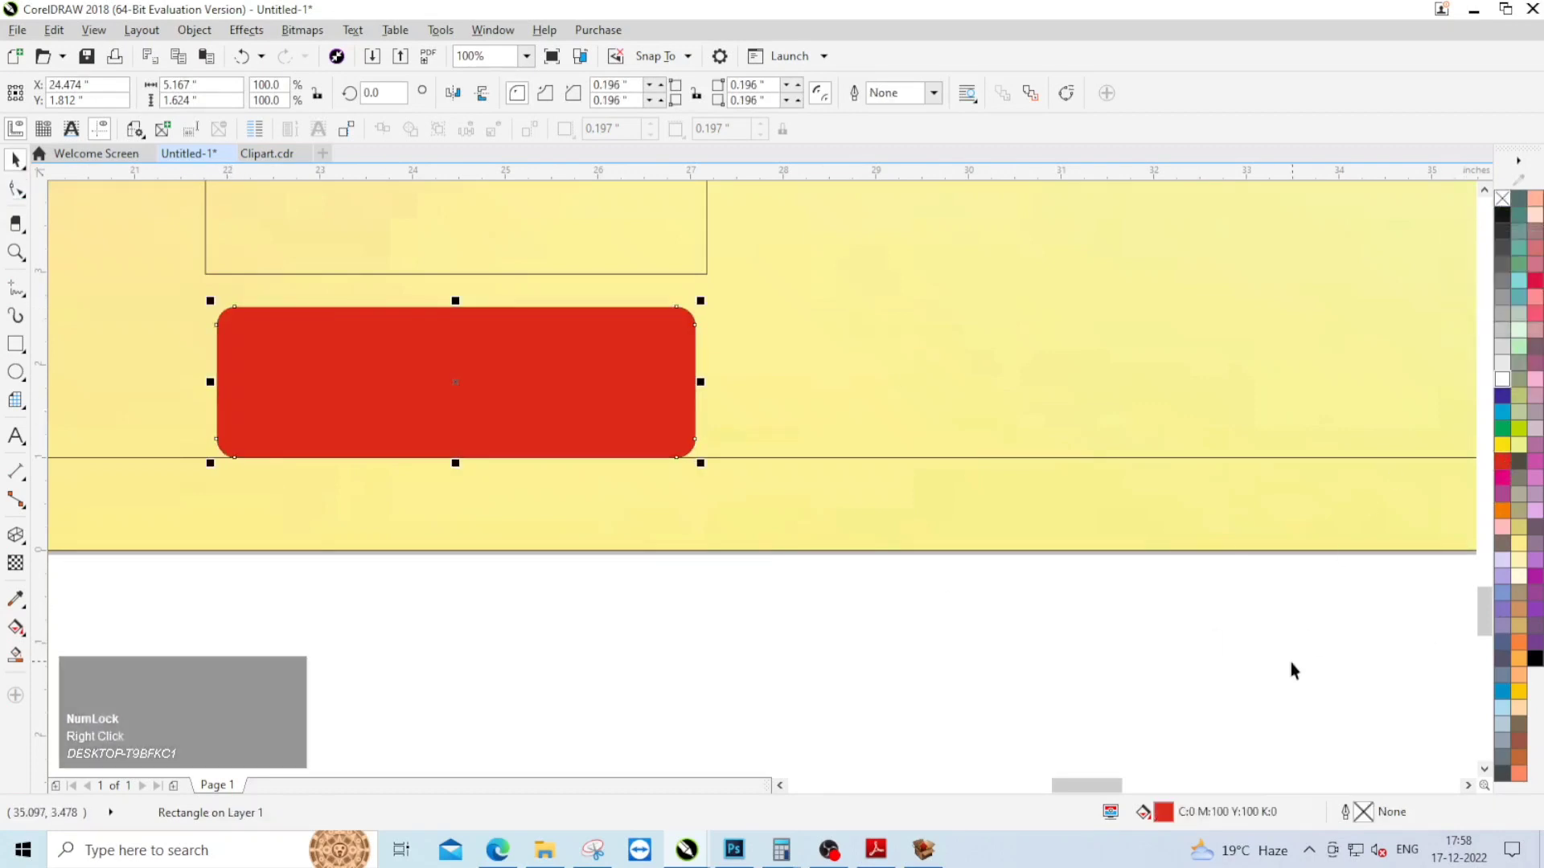
{"action": "left_click", "coordinate": [1534, 577]}
Step: Fill the upright rectangle with golden yellow, C0 M20 Y100 K0
{"action": "scroll", "coordinate": [997, 524], "scroll_direction": "down", "scroll_amount": 1}
{"action": "left_click", "coordinate": [780, 386]}
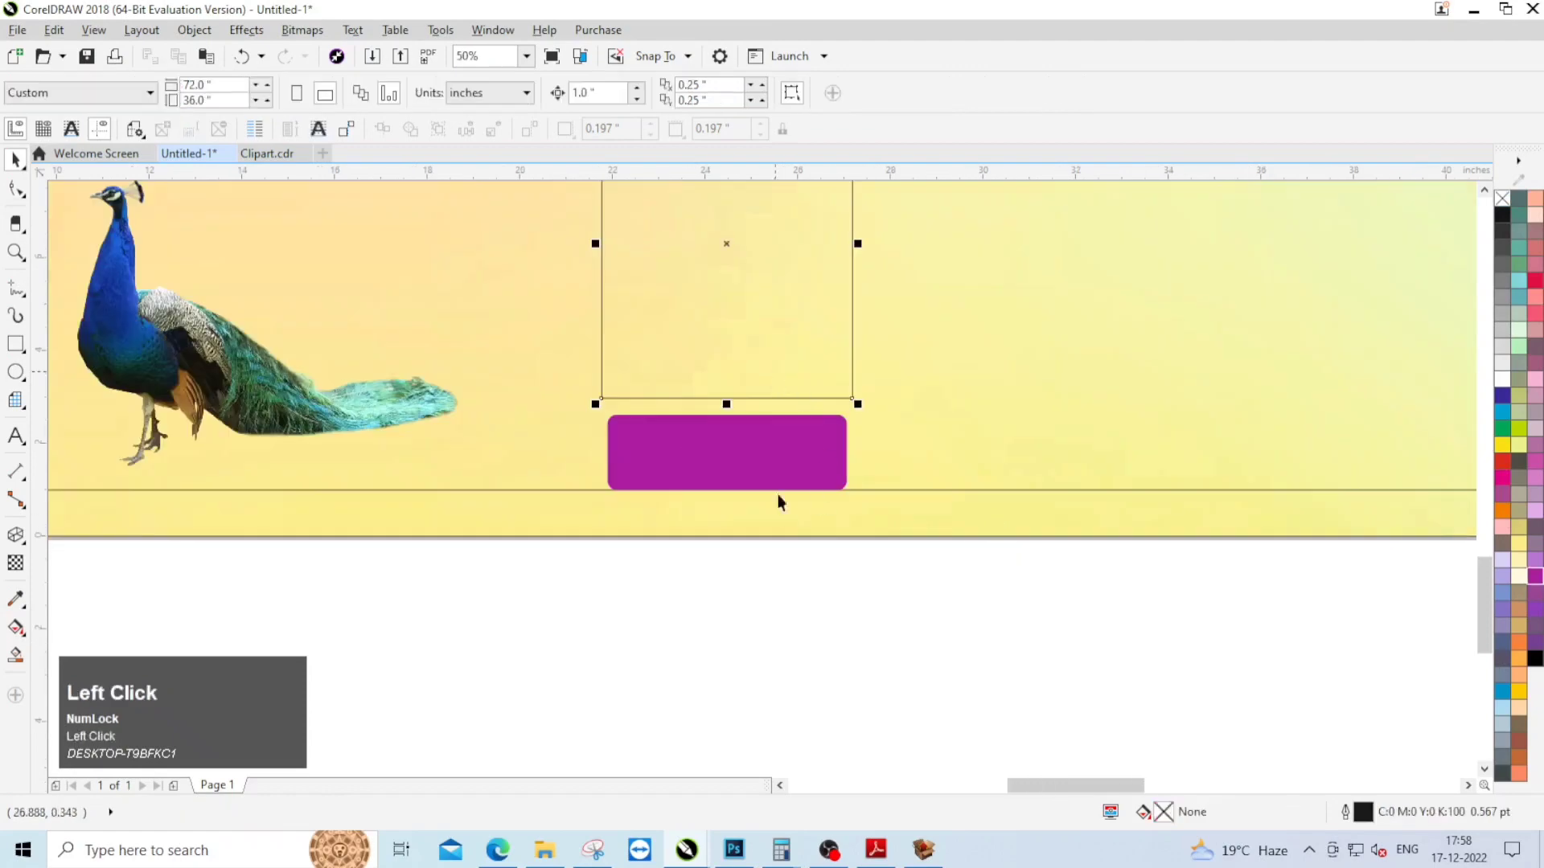
{"action": "scroll", "coordinate": [791, 497], "scroll_direction": "down", "scroll_amount": 1}
{"action": "scroll", "coordinate": [801, 331], "scroll_direction": "up", "scroll_amount": 1}
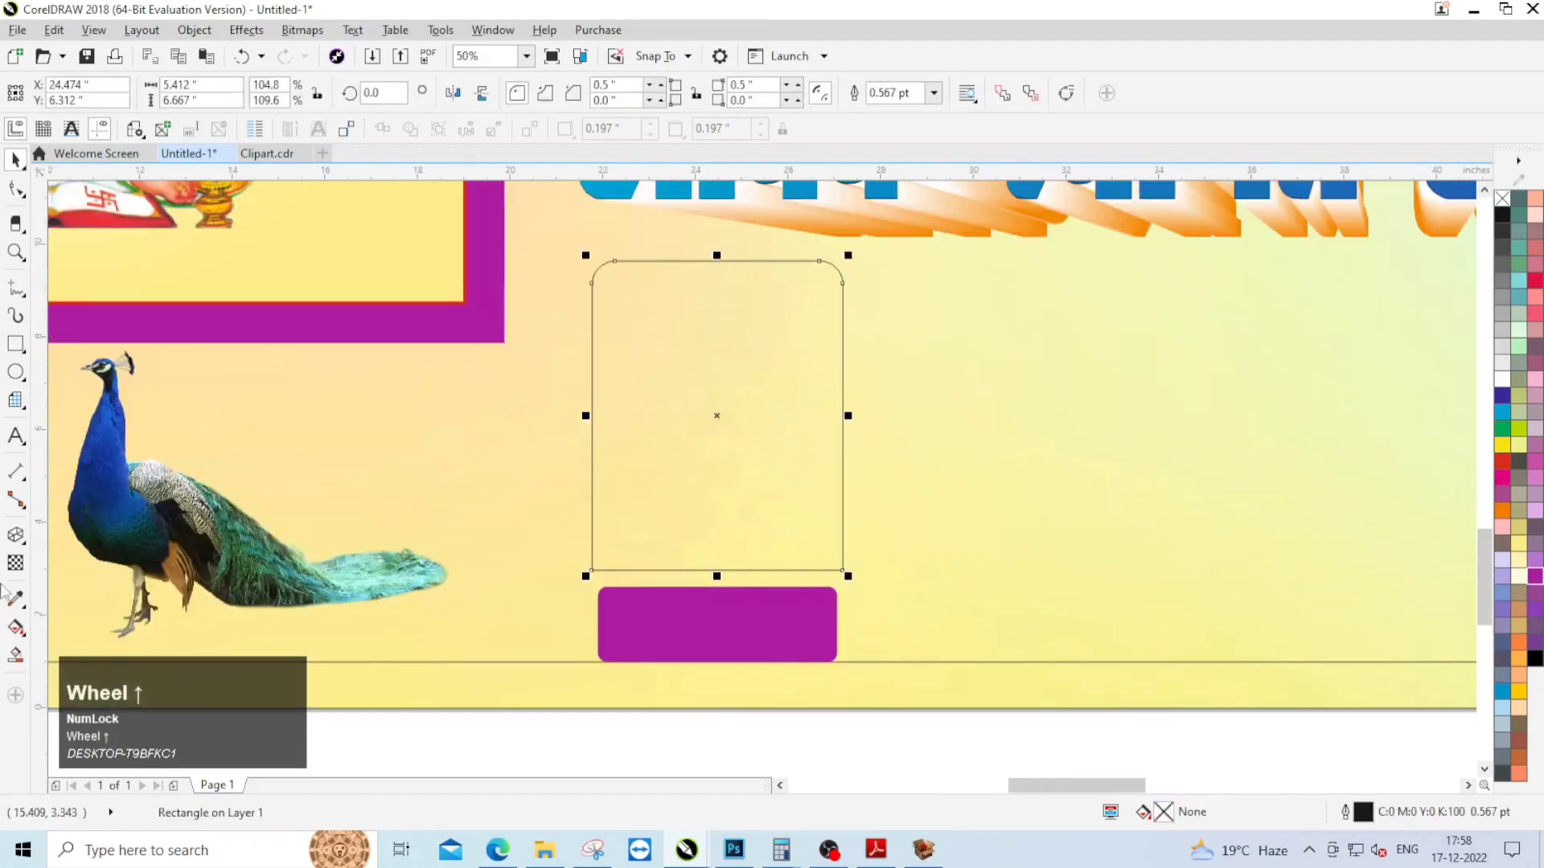
{"action": "left_click", "coordinate": [1518, 692]}
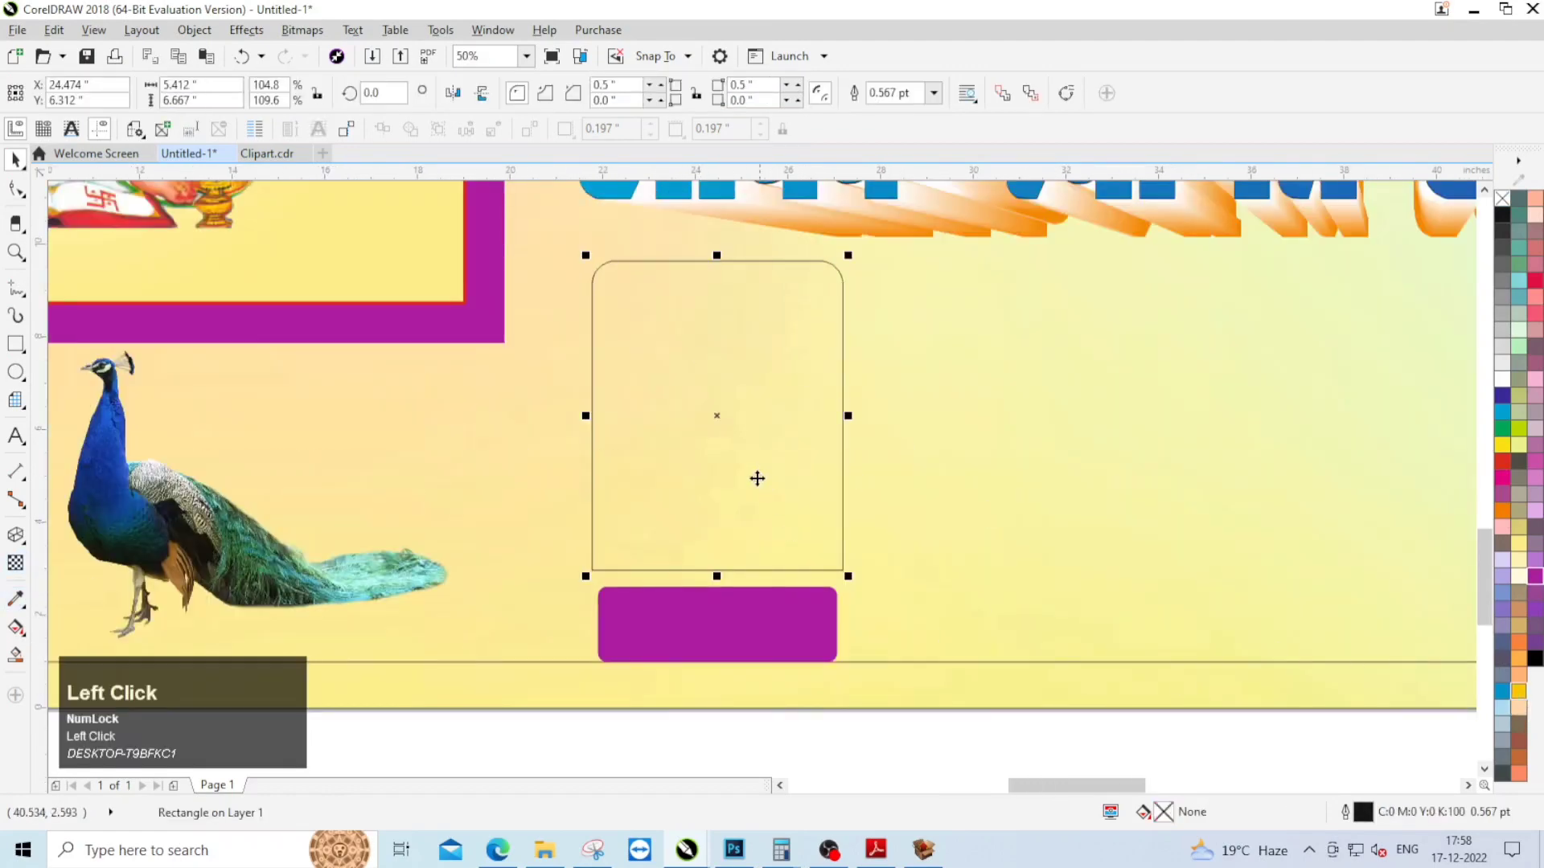
Step: Try a pale blue fill on the upright rectangle and undo it
{"action": "left_click", "coordinate": [1502, 709]}
{"action": "scroll", "coordinate": [764, 534], "scroll_direction": "down", "scroll_amount": 1}
{"action": "key", "text": "ctrl+z"}
{"action": "left_click", "coordinate": [989, 653]}
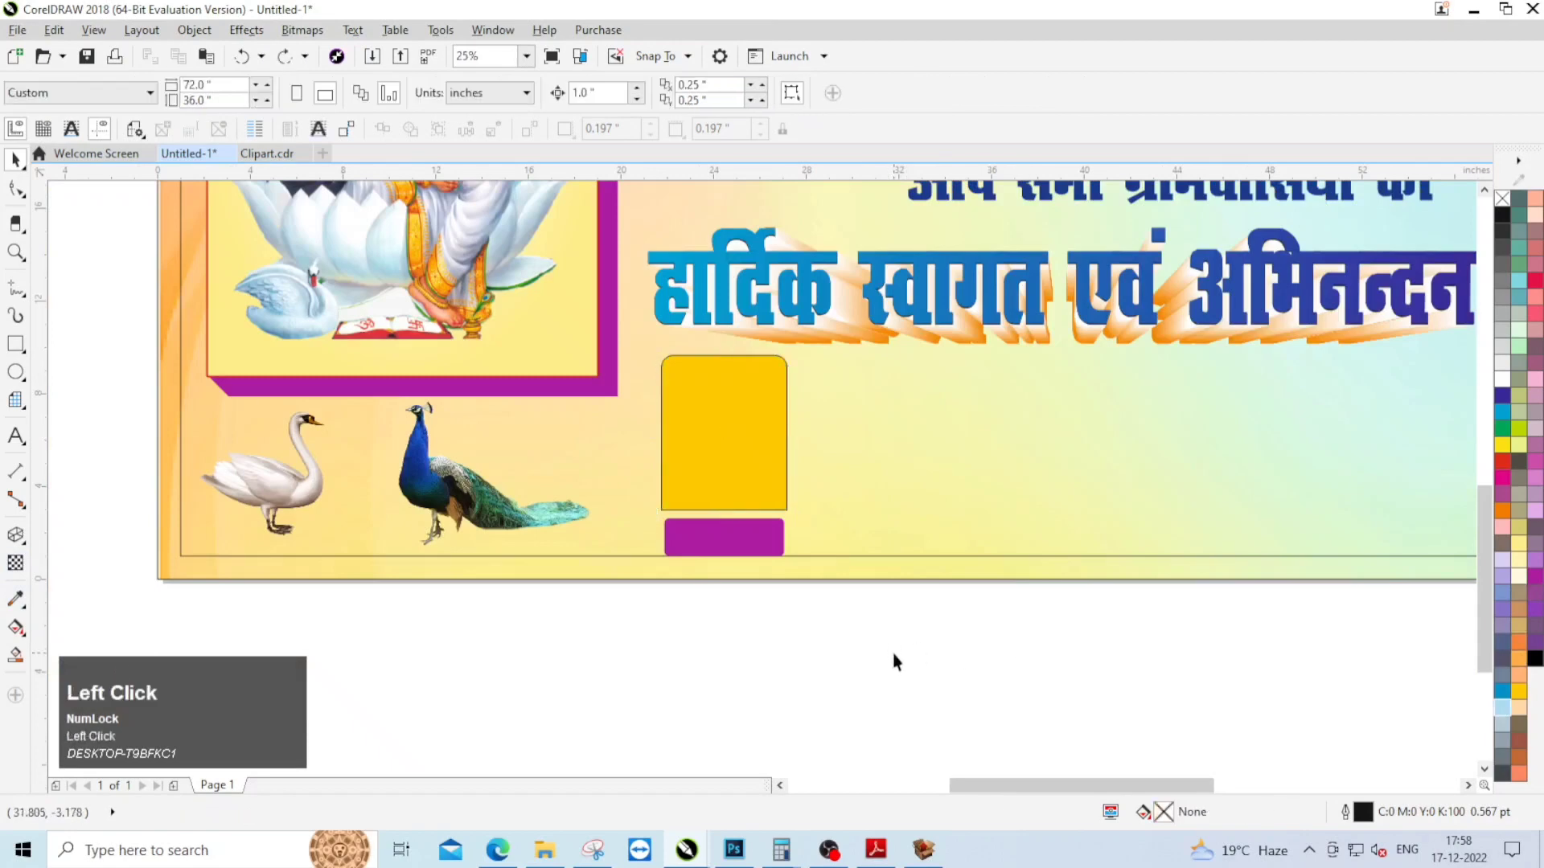
Step: Duplicate the address text to the empty area below the banner and fill the copy with black
{"action": "scroll", "coordinate": [1081, 294], "scroll_direction": "down", "scroll_amount": 1}
{"action": "left_click", "coordinate": [1073, 270]}
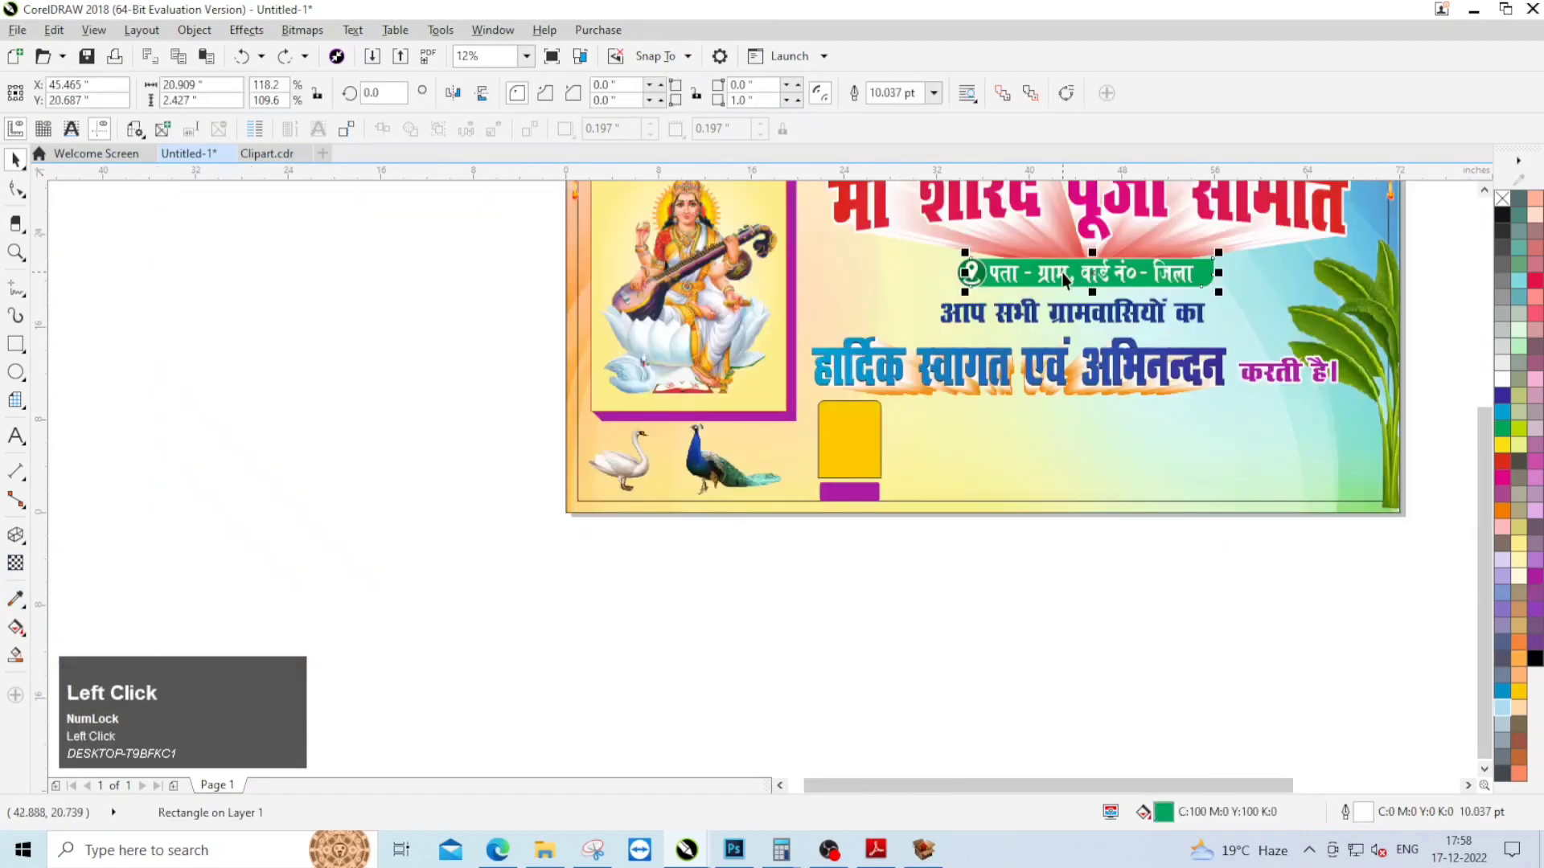
{"action": "left_click_drag", "start_coordinate": [1052, 312], "coordinate": [957, 587]}
{"action": "right_click", "coordinate": [957, 587]}
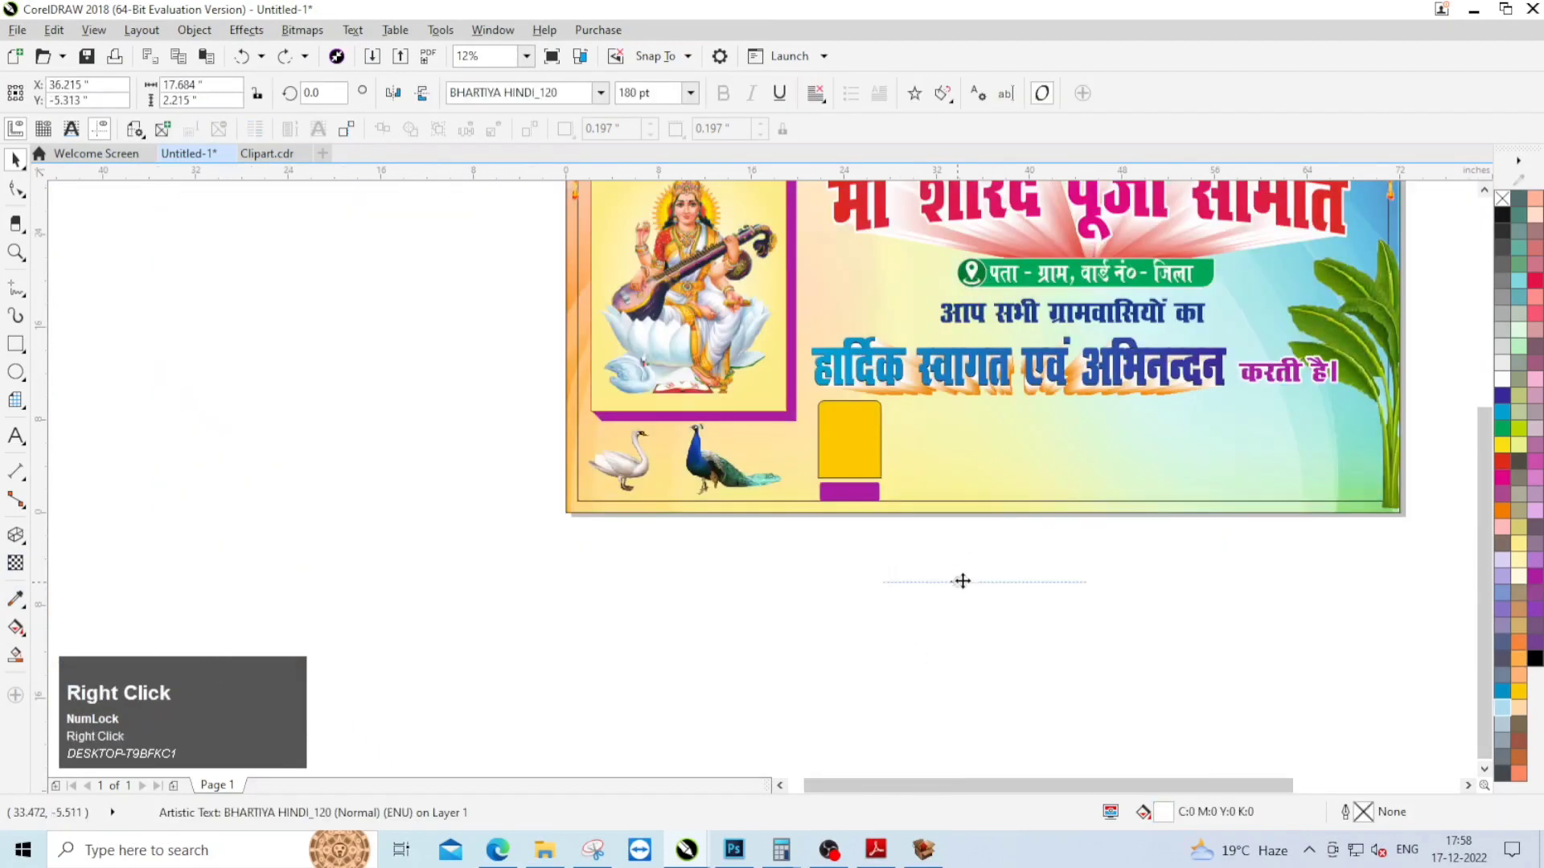
{"action": "left_click", "coordinate": [1502, 216]}
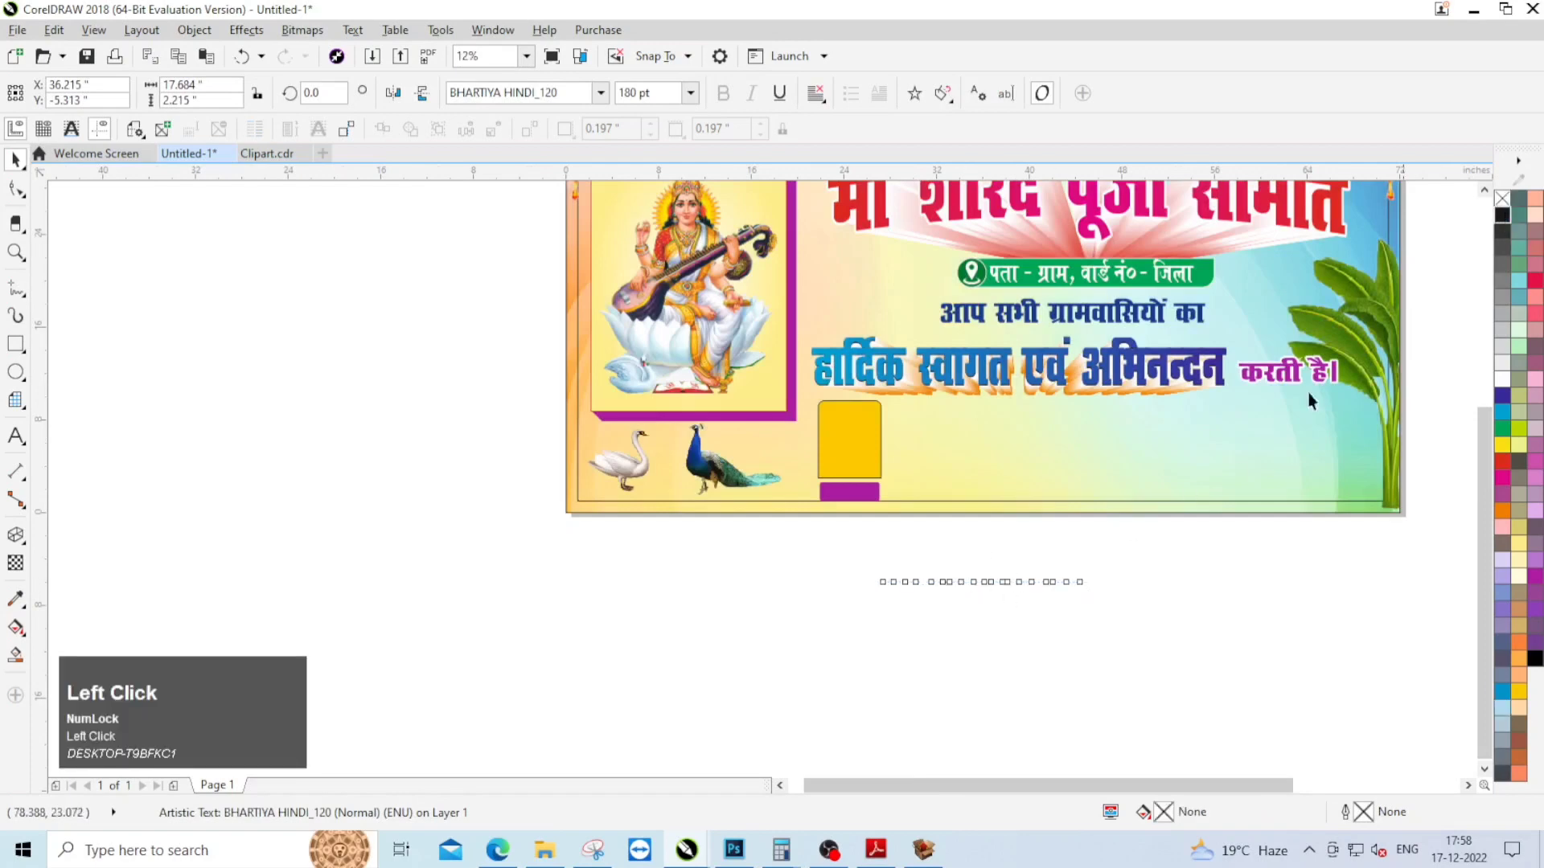
Step: Replace the wording of the copied text with "फोटो"
{"action": "double_click", "coordinate": [978, 575]}
{"action": "key", "text": "ctrl+a"}
{"action": "type", "text": "P"}
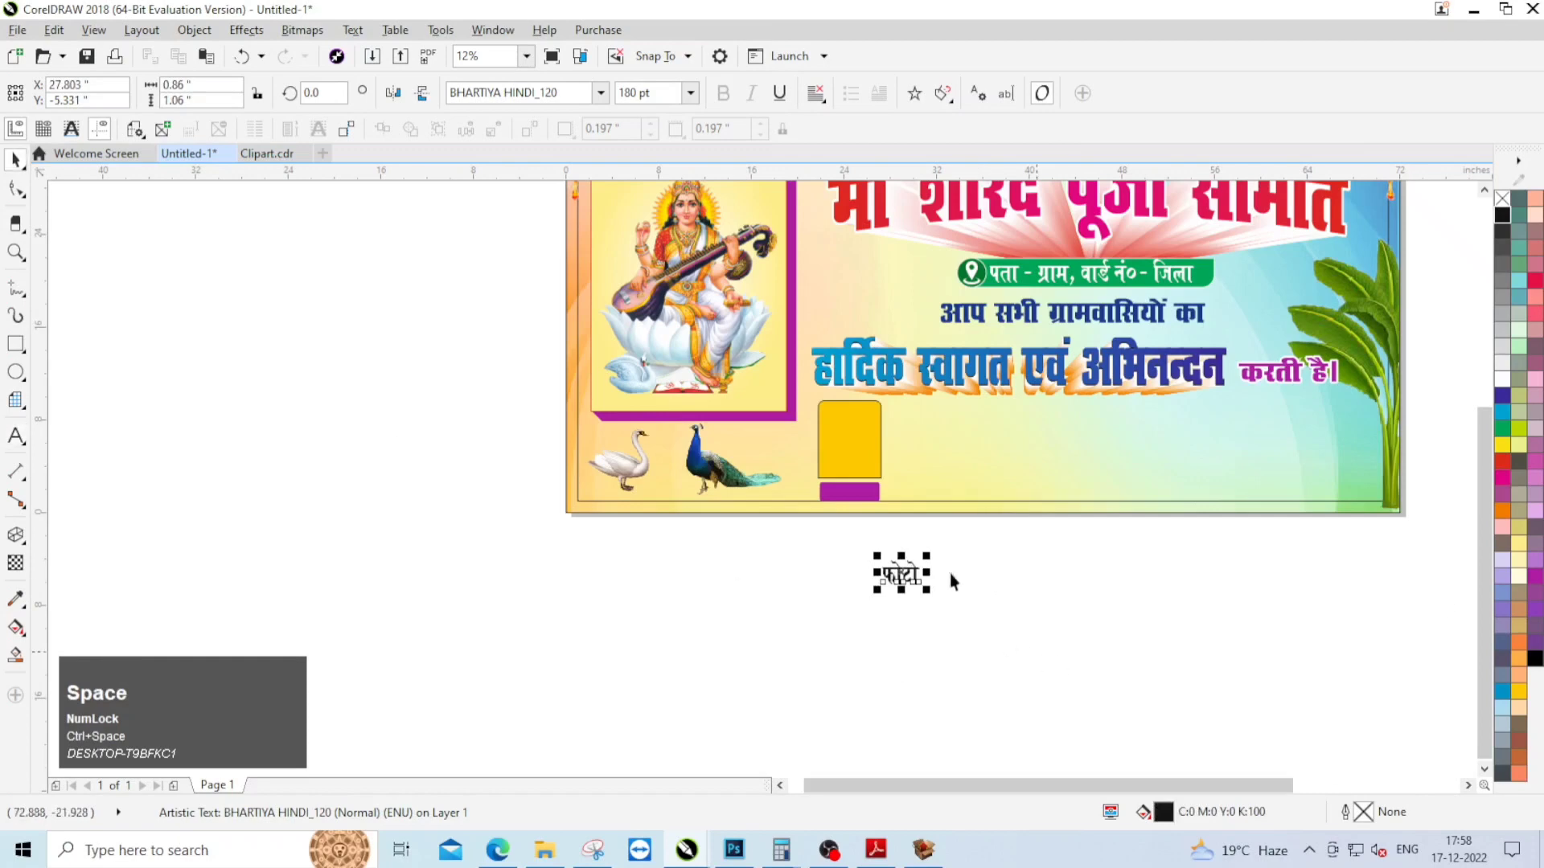
Step: Centre the "फोटो" text horizontally and vertically on the yellow upright rectangle
{"action": "scroll", "coordinate": [951, 577], "scroll_direction": "up", "scroll_amount": 1}
{"action": "left_click", "coordinate": [800, 355], "text": "shift"}
{"action": "key", "text": "c"}
{"action": "key", "text": "e"}
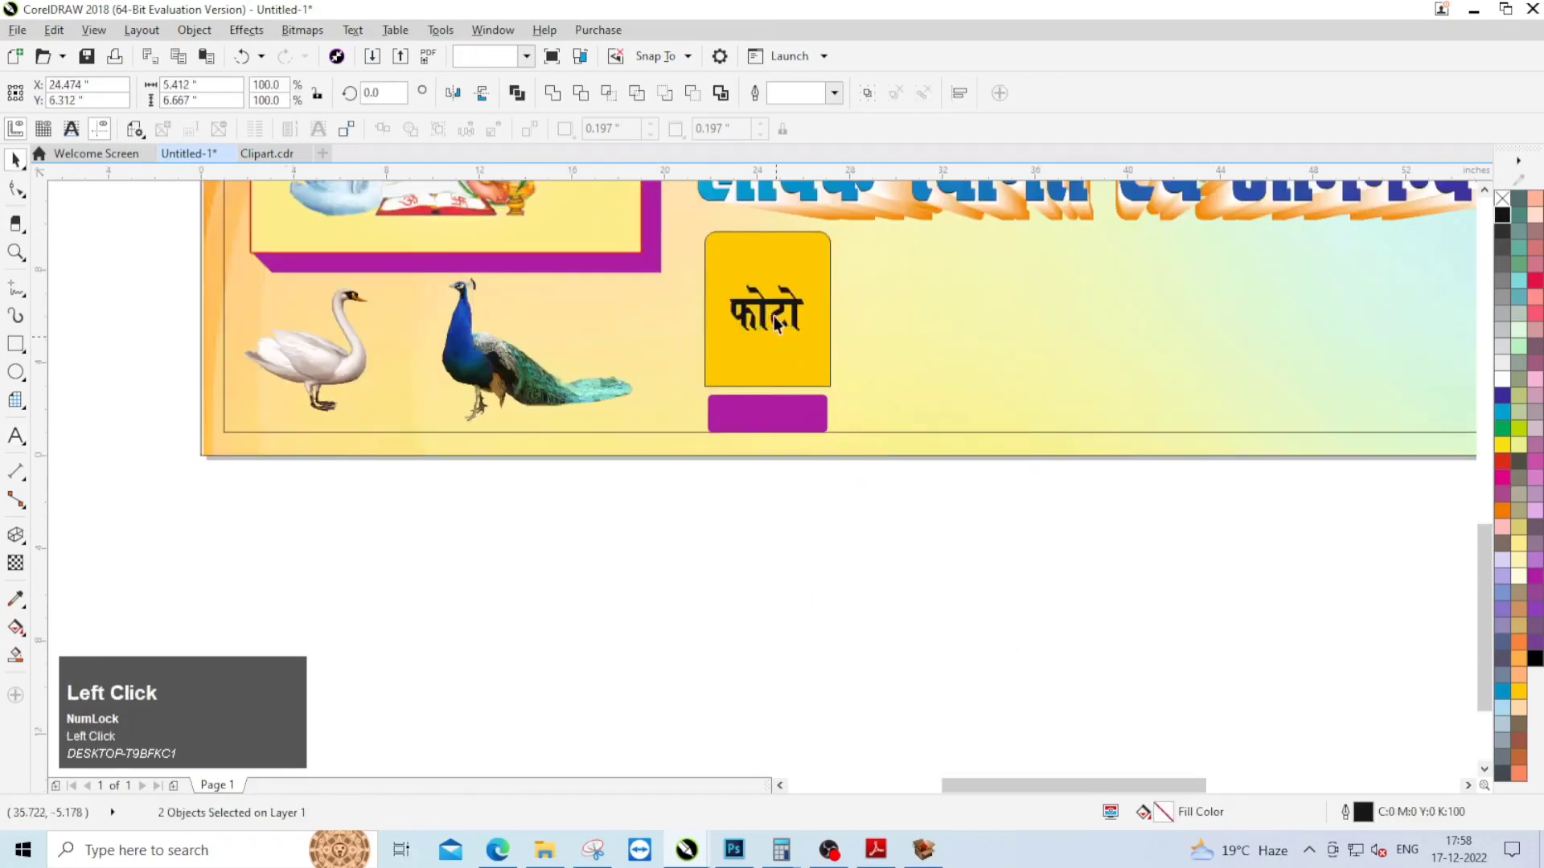
Step: Duplicate the "फोटो" text to the empty area below the banner and change the copy's wording to "नाम"
{"action": "key", "text": "Escape"}
{"action": "left_click_drag", "start_coordinate": [776, 304], "coordinate": [791, 471]}
{"action": "right_click", "coordinate": [790, 470]}
{"action": "double_click", "coordinate": [791, 470]}
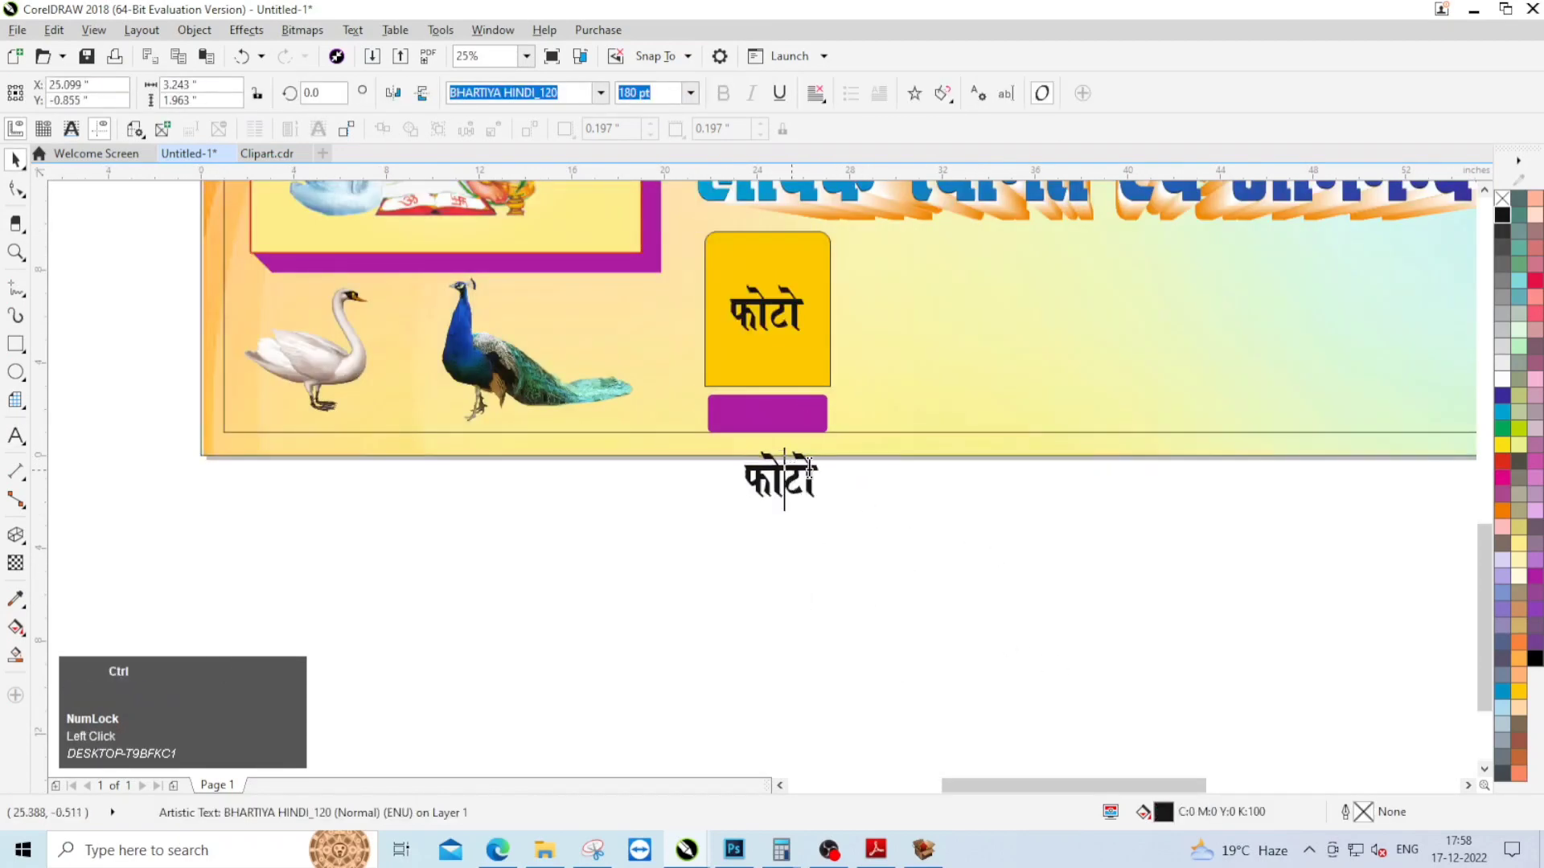
{"action": "key", "text": "ctrl+a"}
{"action": "type", "text": "uke"}
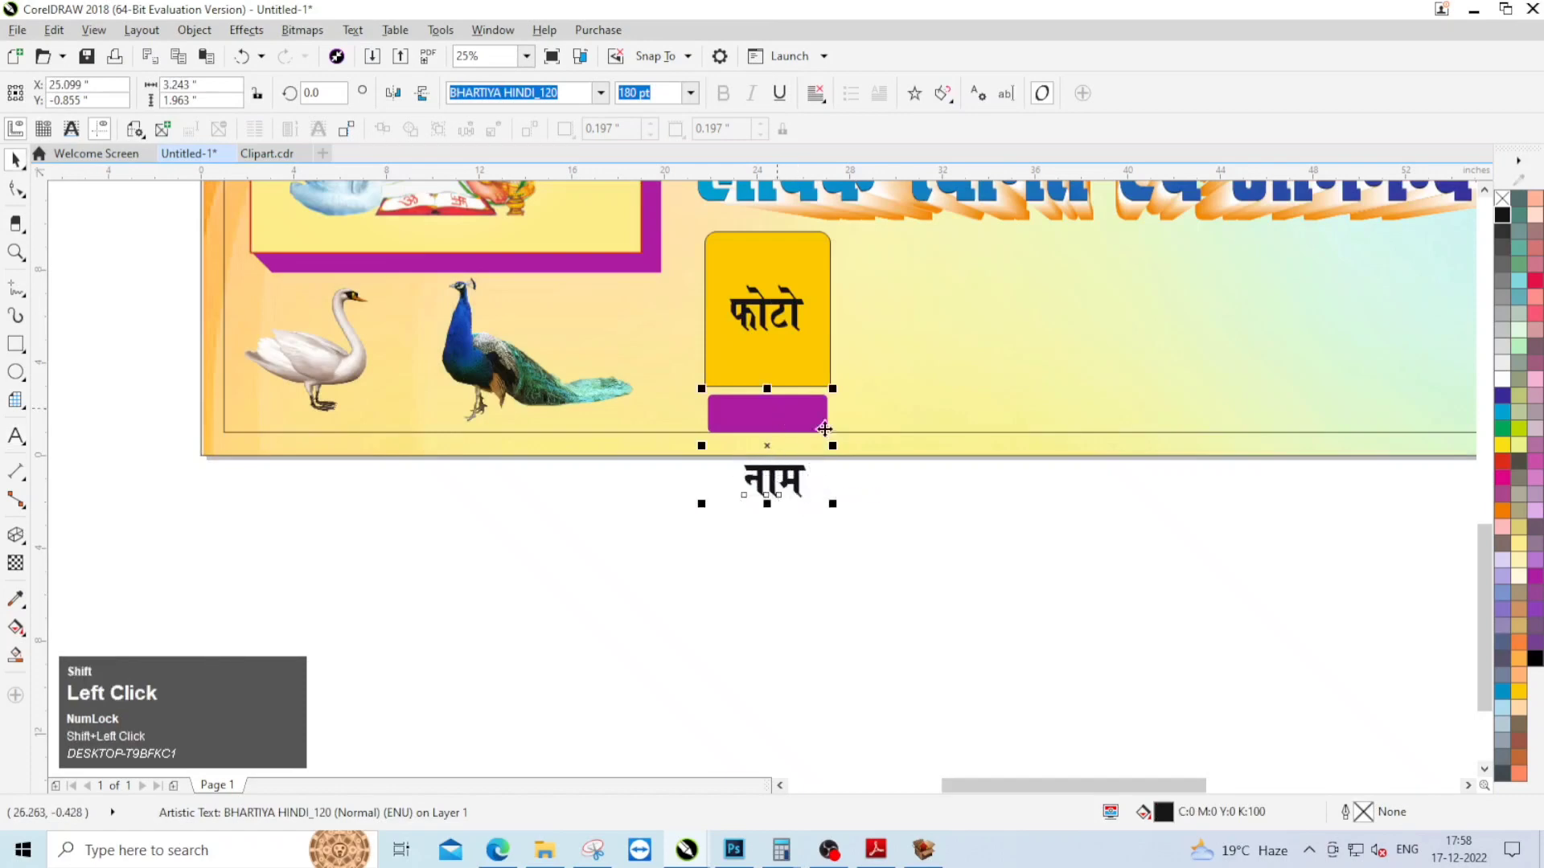
{"action": "type", "text": "ce"}
Step: Set the "नाम" text to 120 pt and centre it horizontally and vertically on the purple bar
{"action": "scroll", "coordinate": [792, 409], "scroll_direction": "up", "scroll_amount": 1}
{"action": "left_click", "coordinate": [764, 421]}
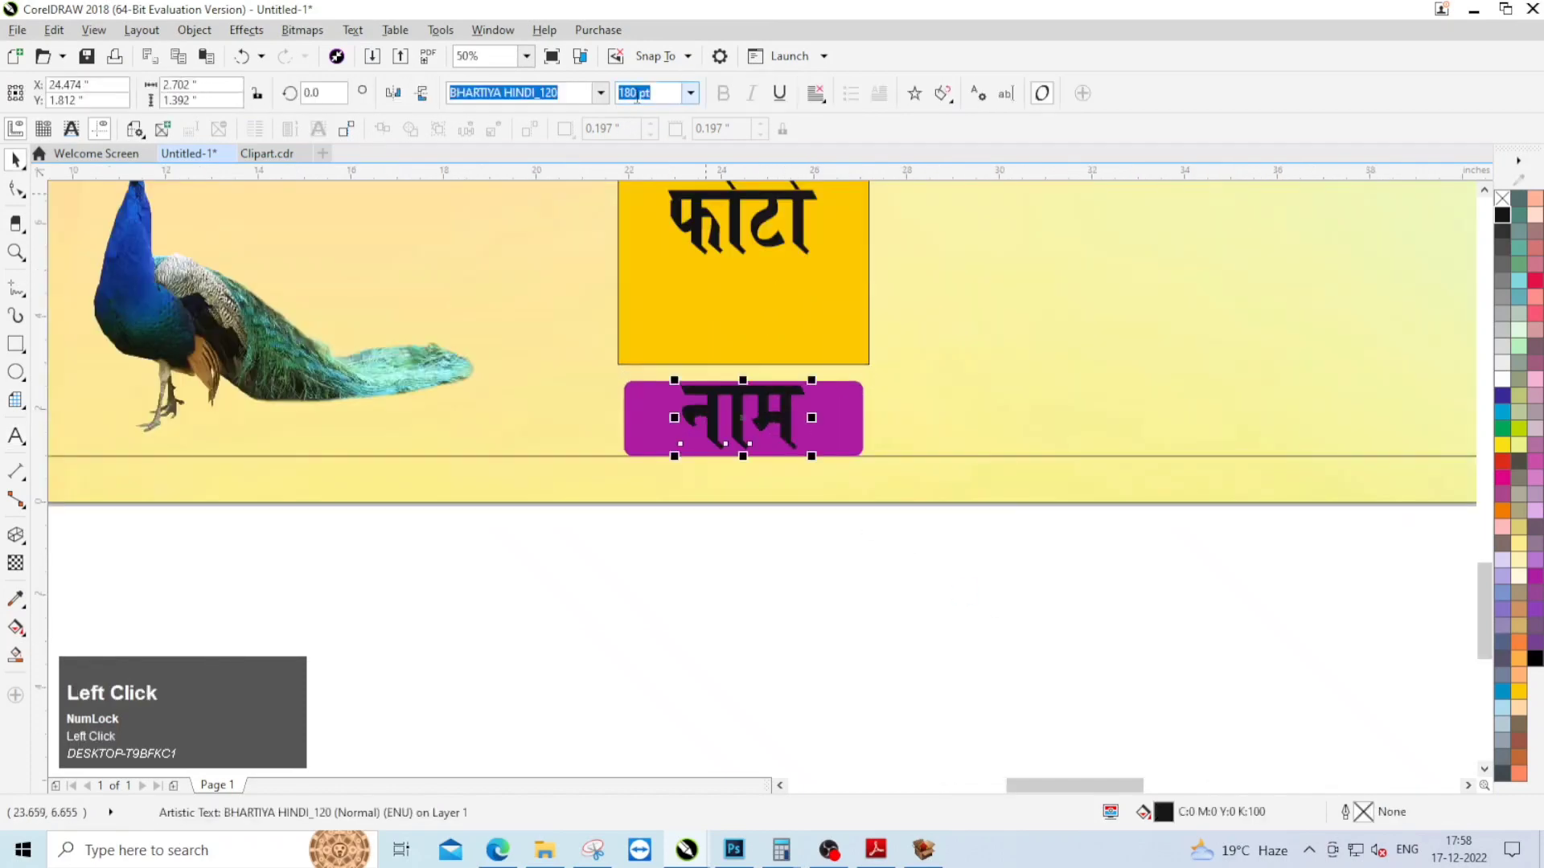
{"action": "key", "text": "ctrl+a"}
{"action": "type", "text": "120"}
{"action": "key", "text": "Return"}
{"action": "left_click", "coordinate": [793, 417], "text": "shift"}
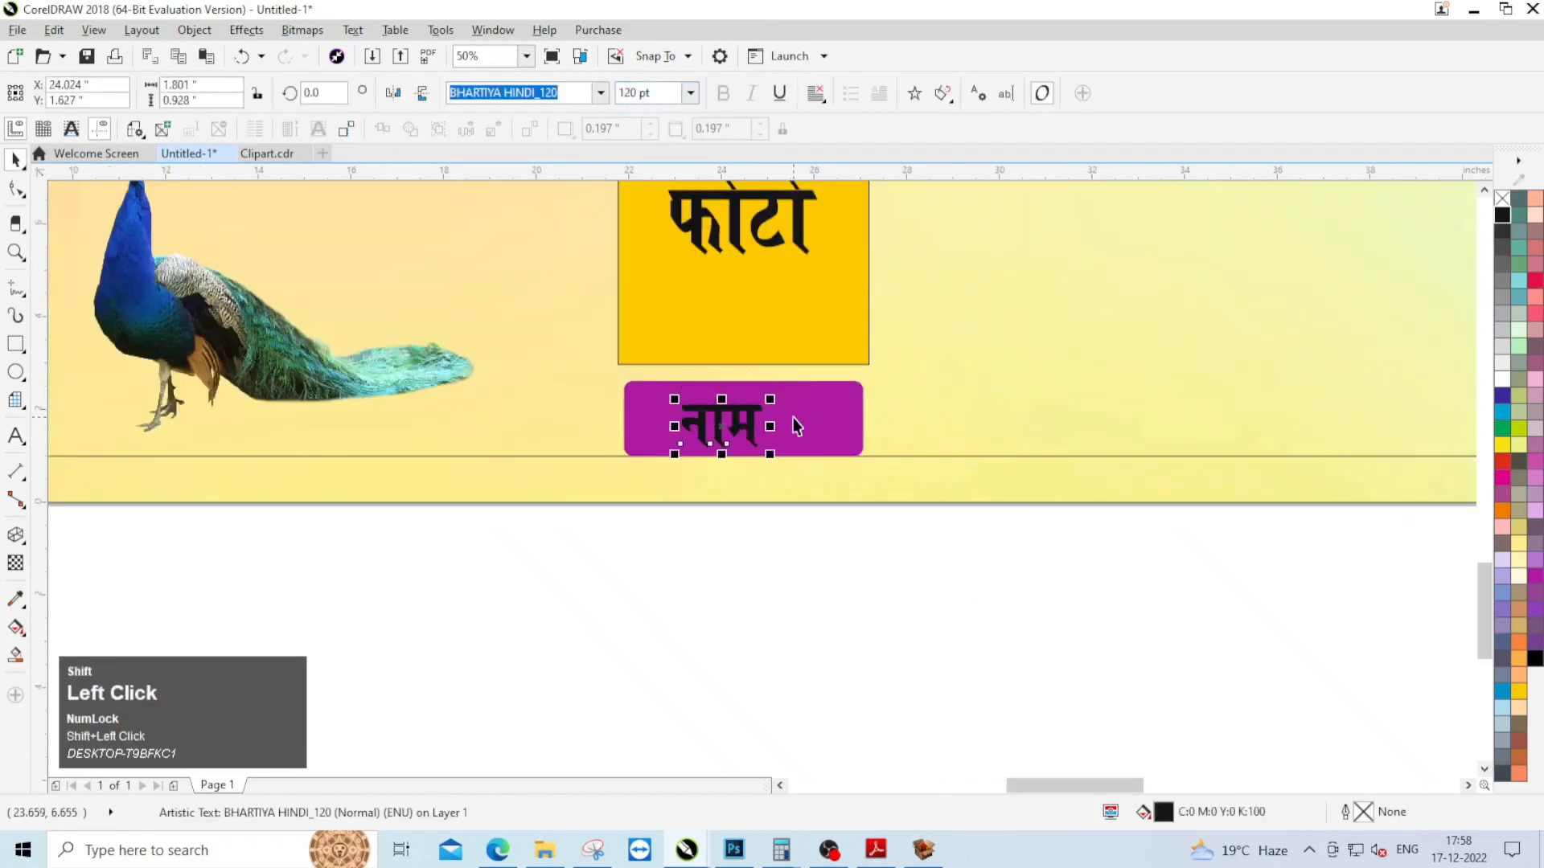
{"action": "key", "text": "c"}
{"action": "key", "text": "e"}
Step: Group the photo box with its name bar and labels, and place a copy of the group immediately to its right
{"action": "left_click", "coordinate": [778, 514]}
{"action": "scroll", "coordinate": [628, 391], "scroll_direction": "down", "scroll_amount": 3}
{"action": "left_click_drag", "start_coordinate": [751, 486], "coordinate": [743, 360]}
{"action": "key", "text": "ctrl+g"}
{"action": "right_click", "coordinate": [743, 360]}
Step: Repeat the duplication until eight photo boxes with name bars form a row along the banner's lower edge
{"action": "key", "text": "ctrl+r"}
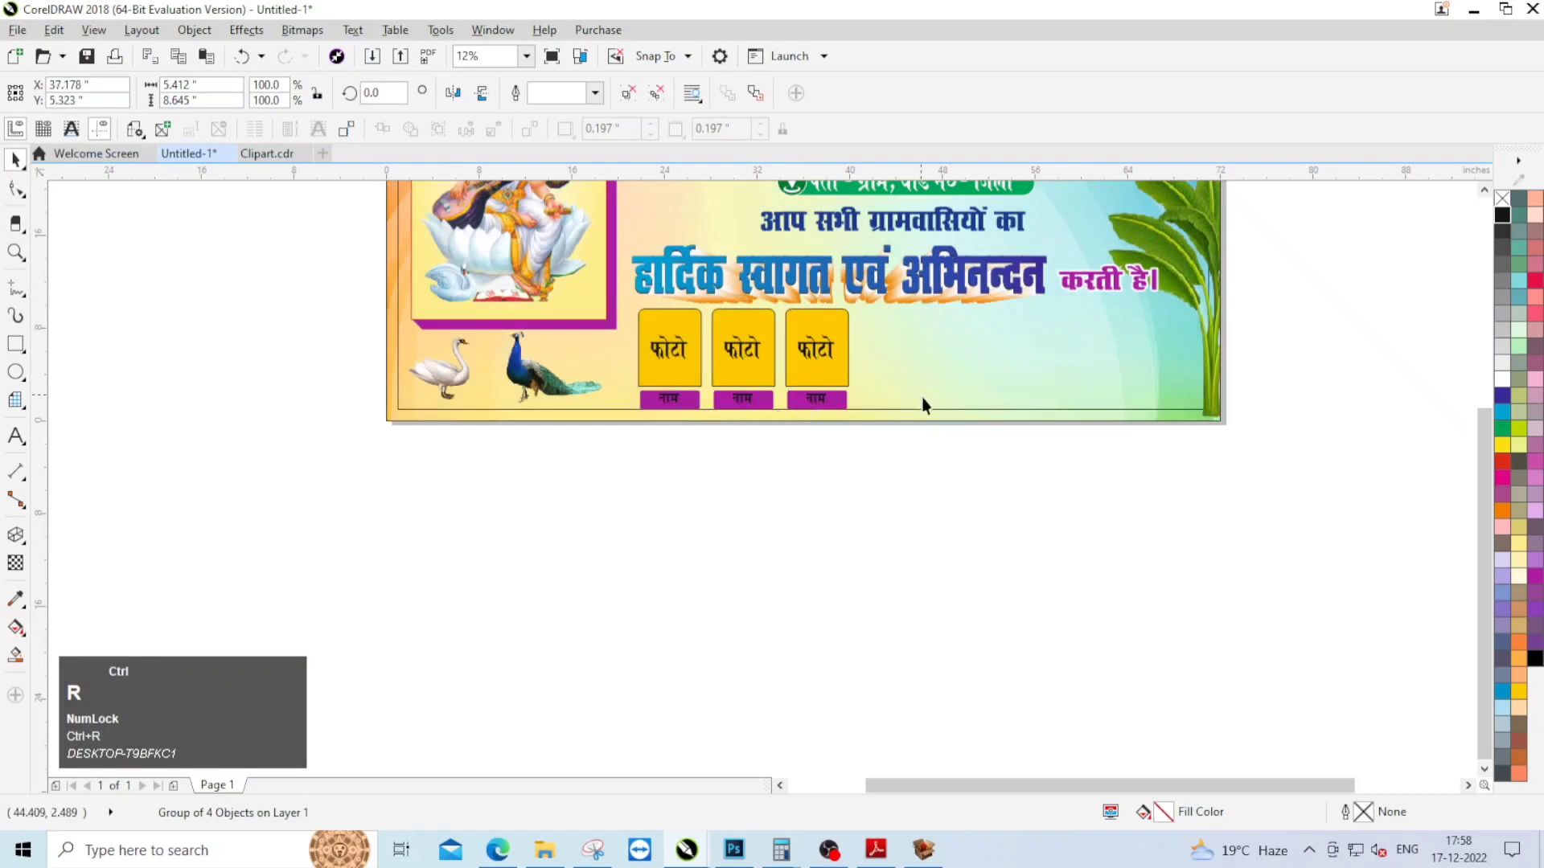
{"action": "key", "text": "ctrl+r"}
{"action": "key", "text": "ctrl+r"}
{"action": "key", "text": "ctrl+r"}
{"action": "key", "text": "ctrl+r"}
{"action": "key", "text": "ctrl+r"}
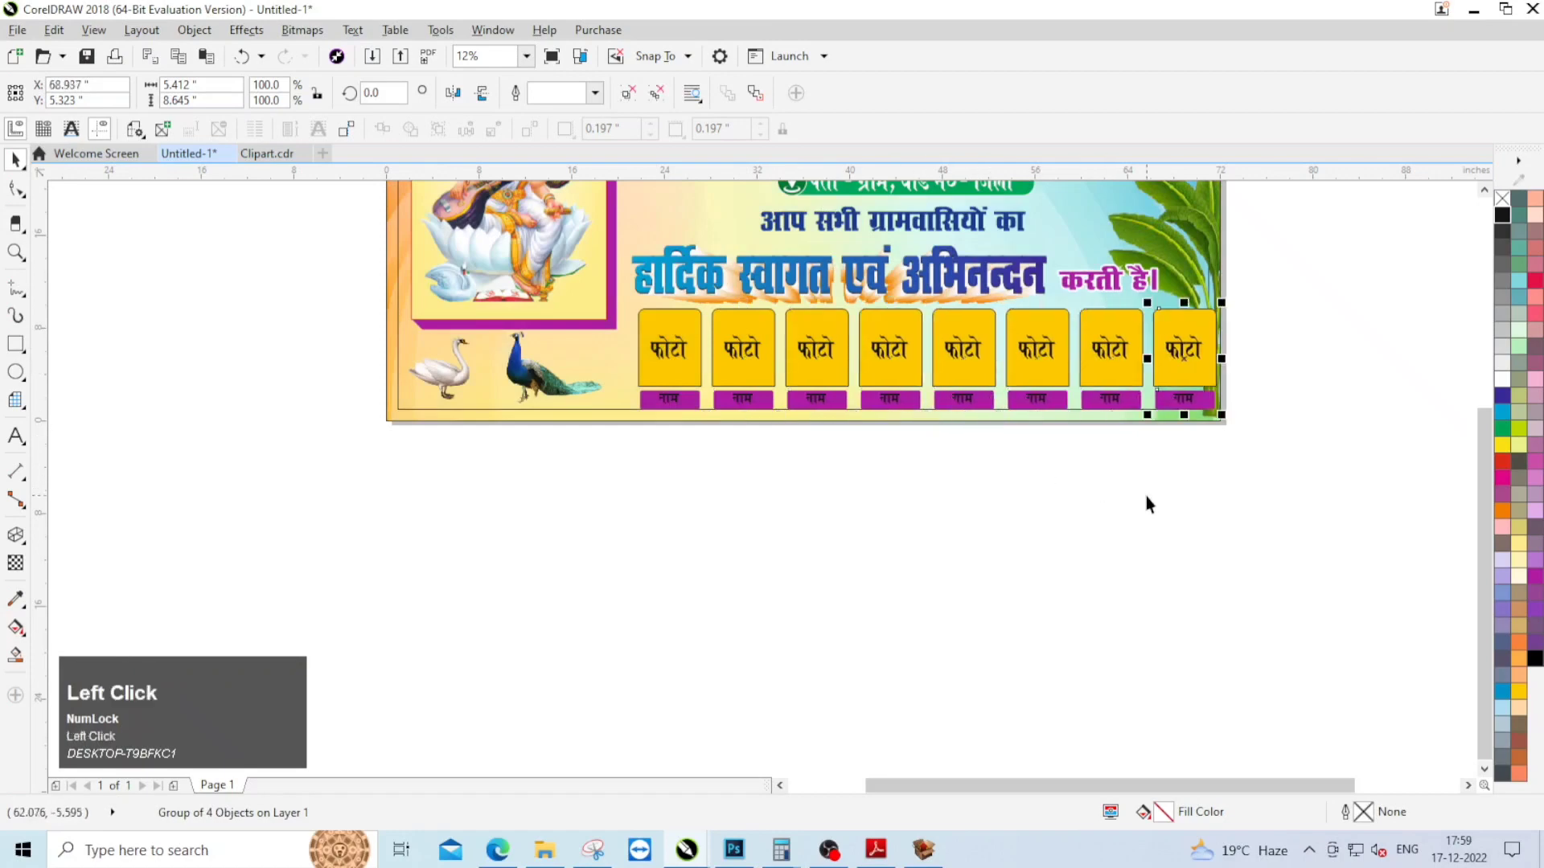
Step: Move the last photo box leftward so it clears the banana plant at the banner's right edge
{"action": "left_click_drag", "start_coordinate": [1249, 475], "coordinate": [1141, 303]}
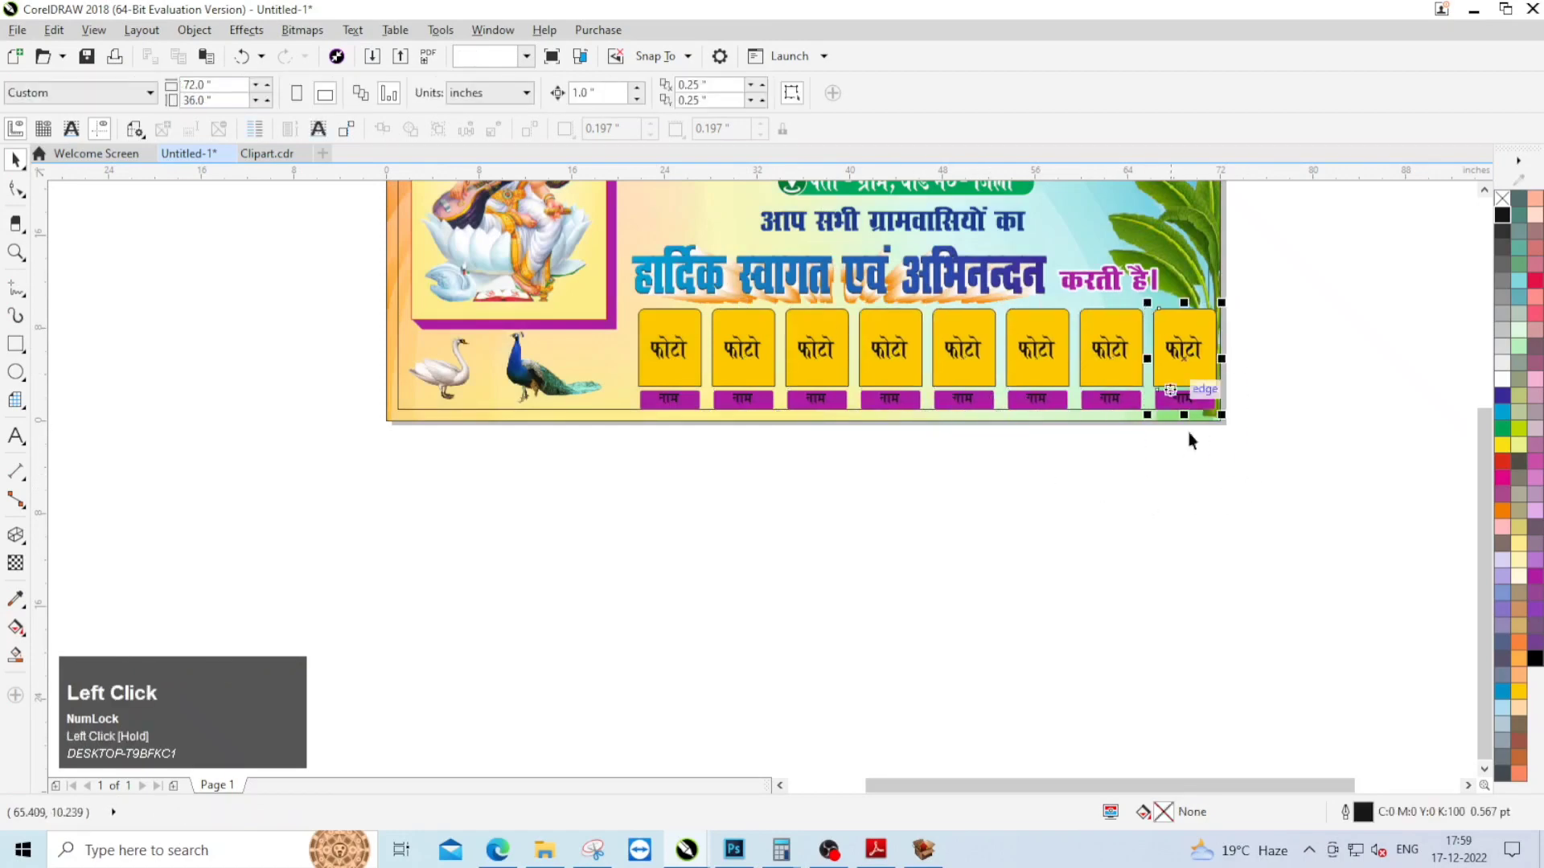
{"action": "scroll", "coordinate": [1197, 353], "scroll_direction": "up", "scroll_amount": 2}
{"action": "left_click_drag", "start_coordinate": [1192, 363], "coordinate": [1126, 360]}
{"action": "scroll", "coordinate": [1110, 340], "scroll_direction": "down", "scroll_amount": 1}
Step: Distribute all eight photo box groups evenly in the horizontal direction between the first and last box
{"action": "left_click_drag", "start_coordinate": [1185, 460], "coordinate": [553, 305]}
{"action": "key", "text": "shift+c"}
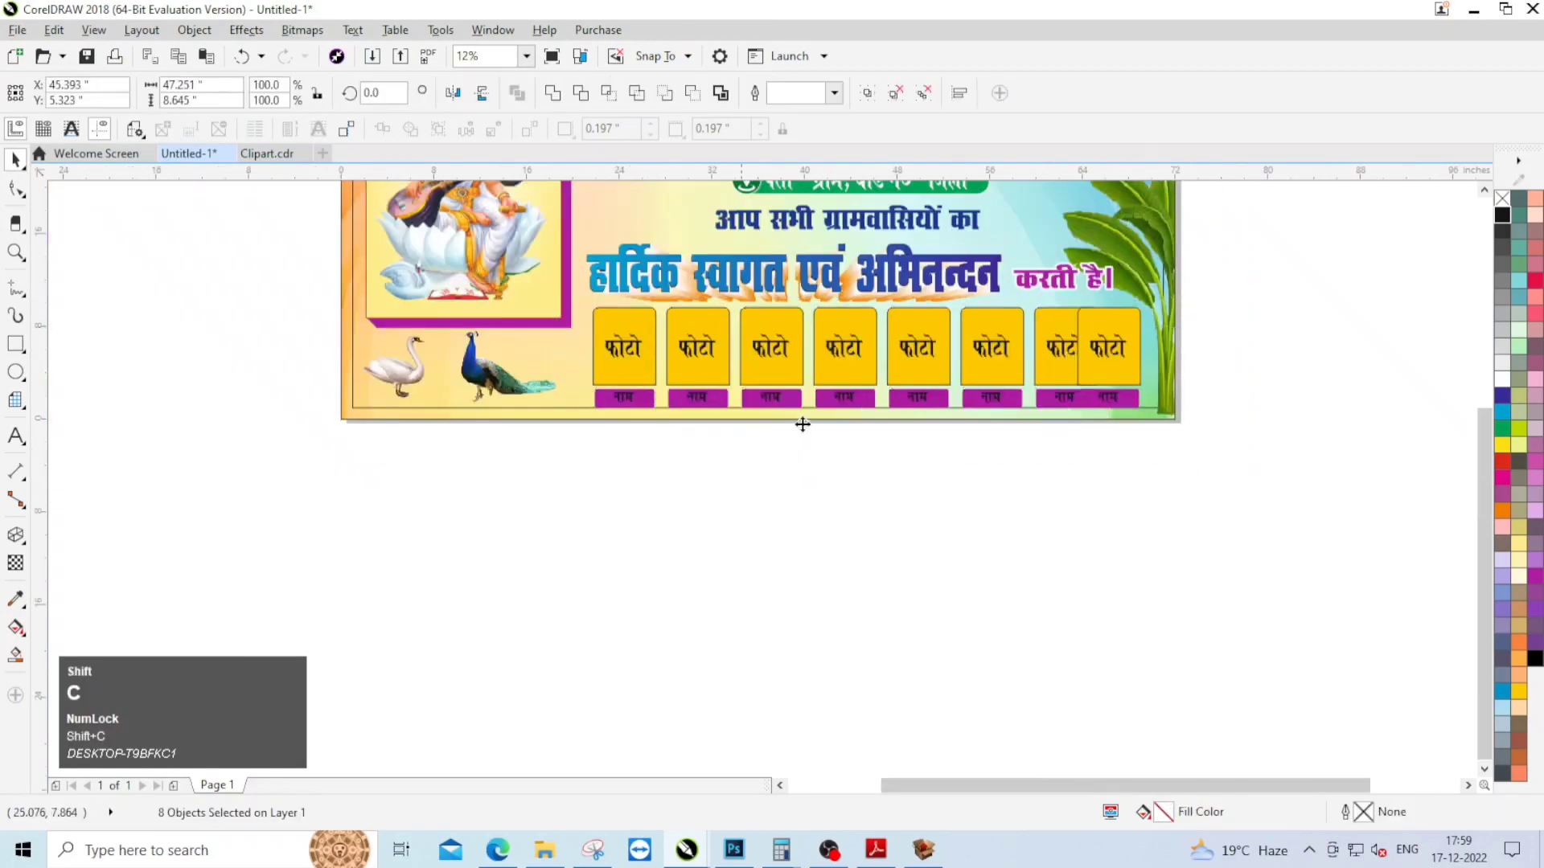
{"action": "left_click", "coordinate": [1047, 519]}
{"action": "scroll", "coordinate": [1112, 539], "scroll_direction": "down", "scroll_amount": 1}
{"action": "left_click", "coordinate": [1113, 538]}
{"action": "scroll", "coordinate": [1113, 538], "scroll_direction": "up", "scroll_amount": 1}
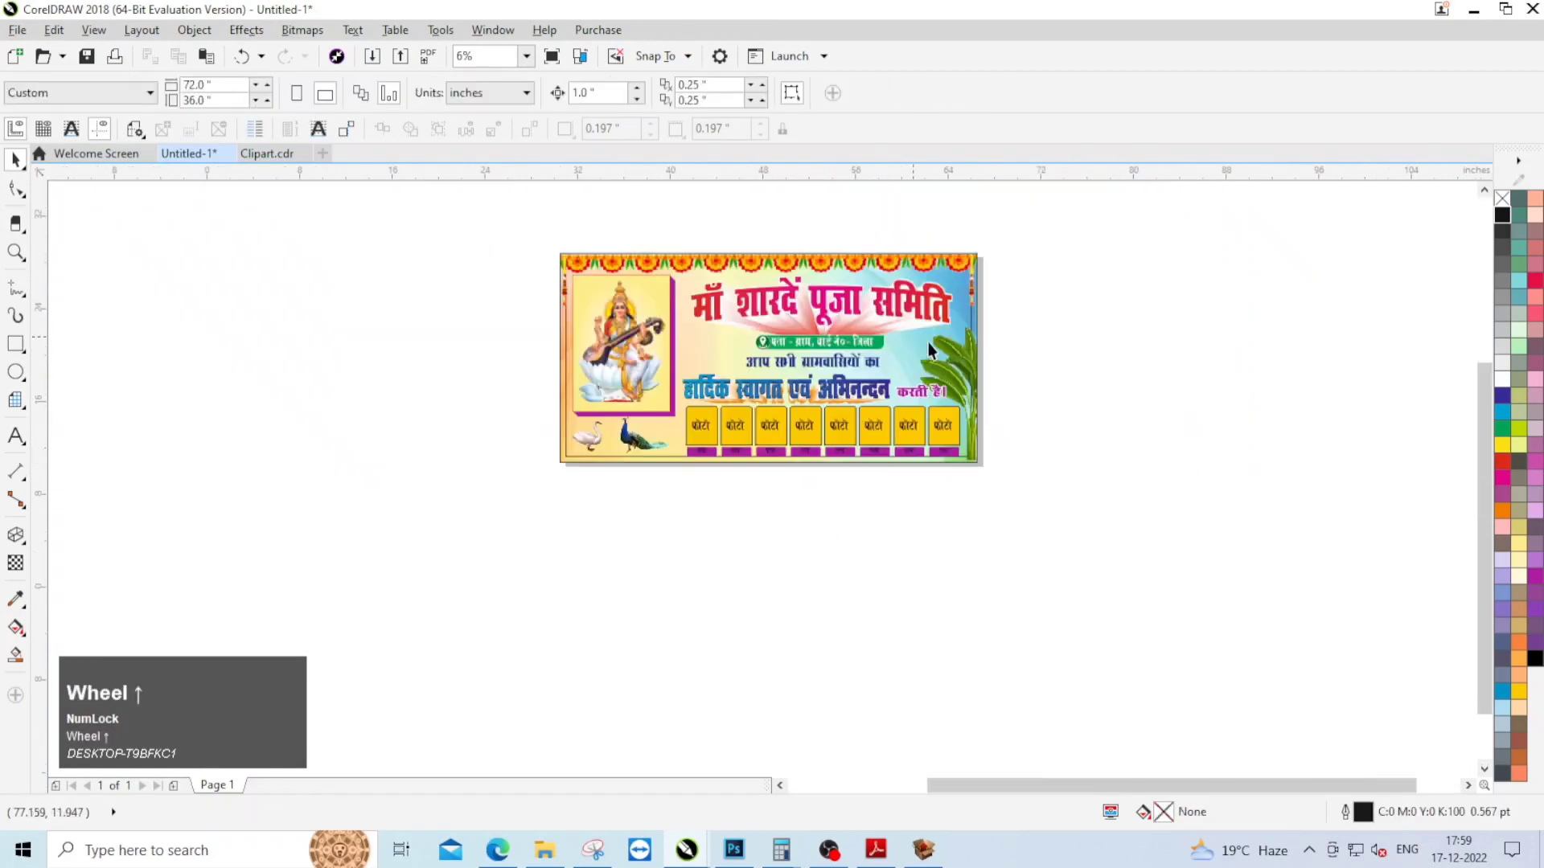
Step: Delete the 70 × 34 inch margin rectangle inside the banner and fit the whole design in view
{"action": "left_click", "coordinate": [909, 362]}
{"action": "left_click", "coordinate": [1127, 484]}
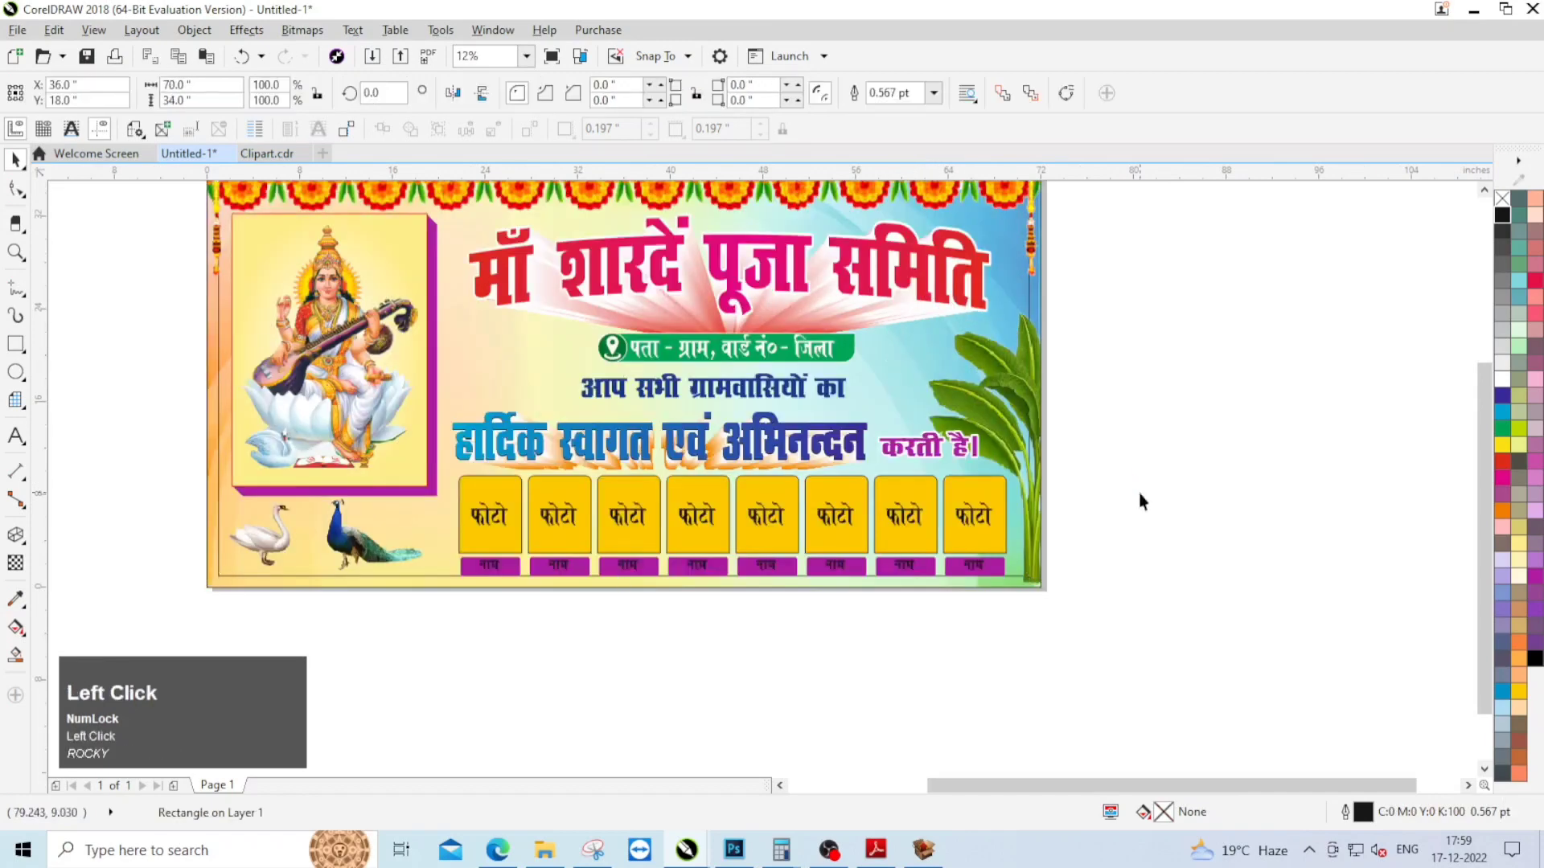
{"action": "key", "text": "F4"}
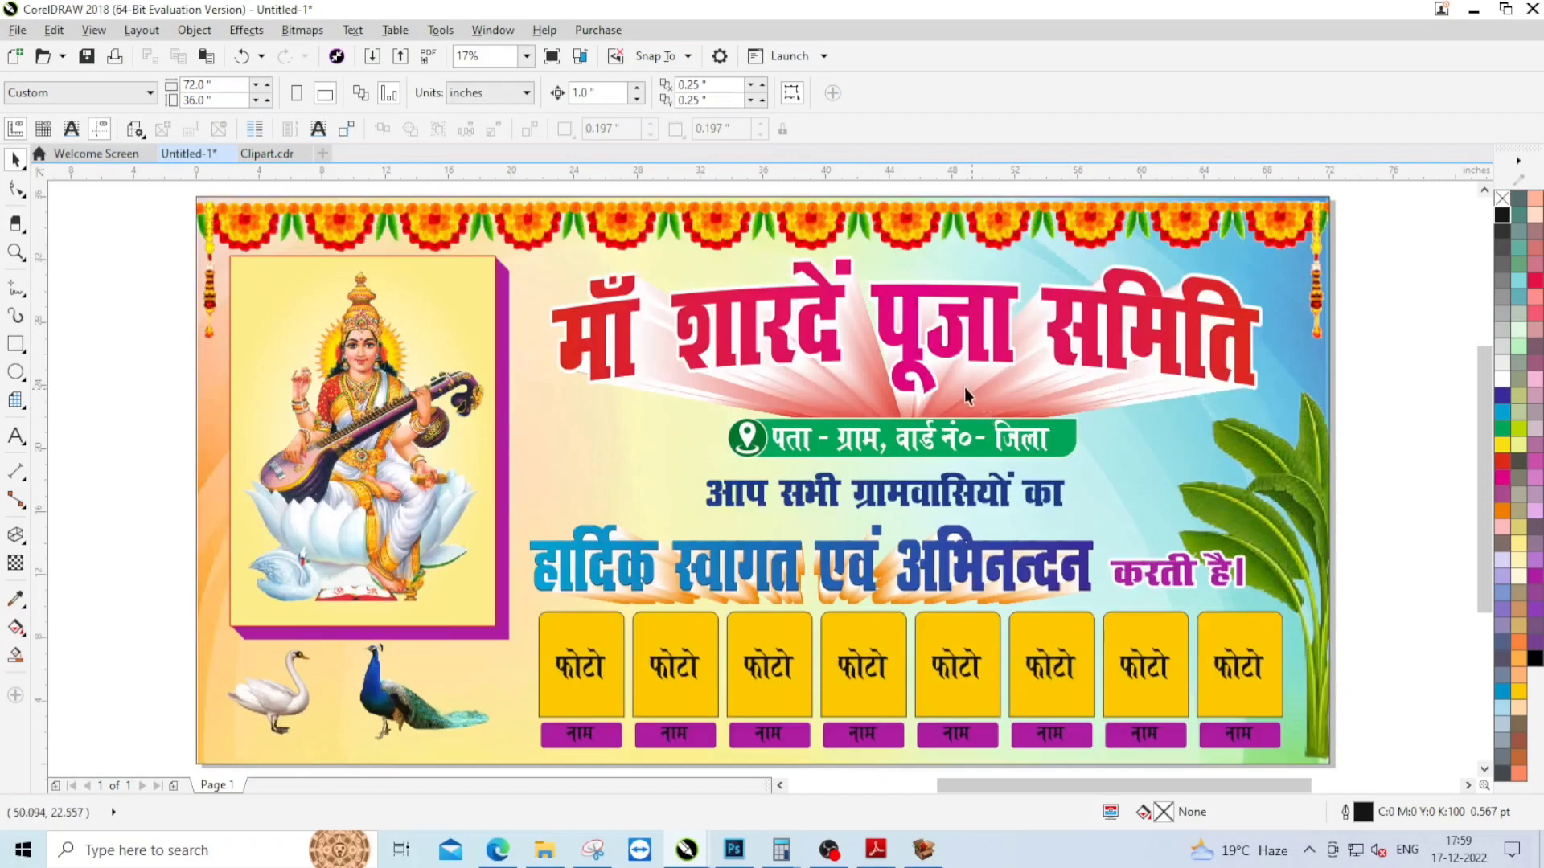
{"action": "left_click", "coordinate": [829, 850]}
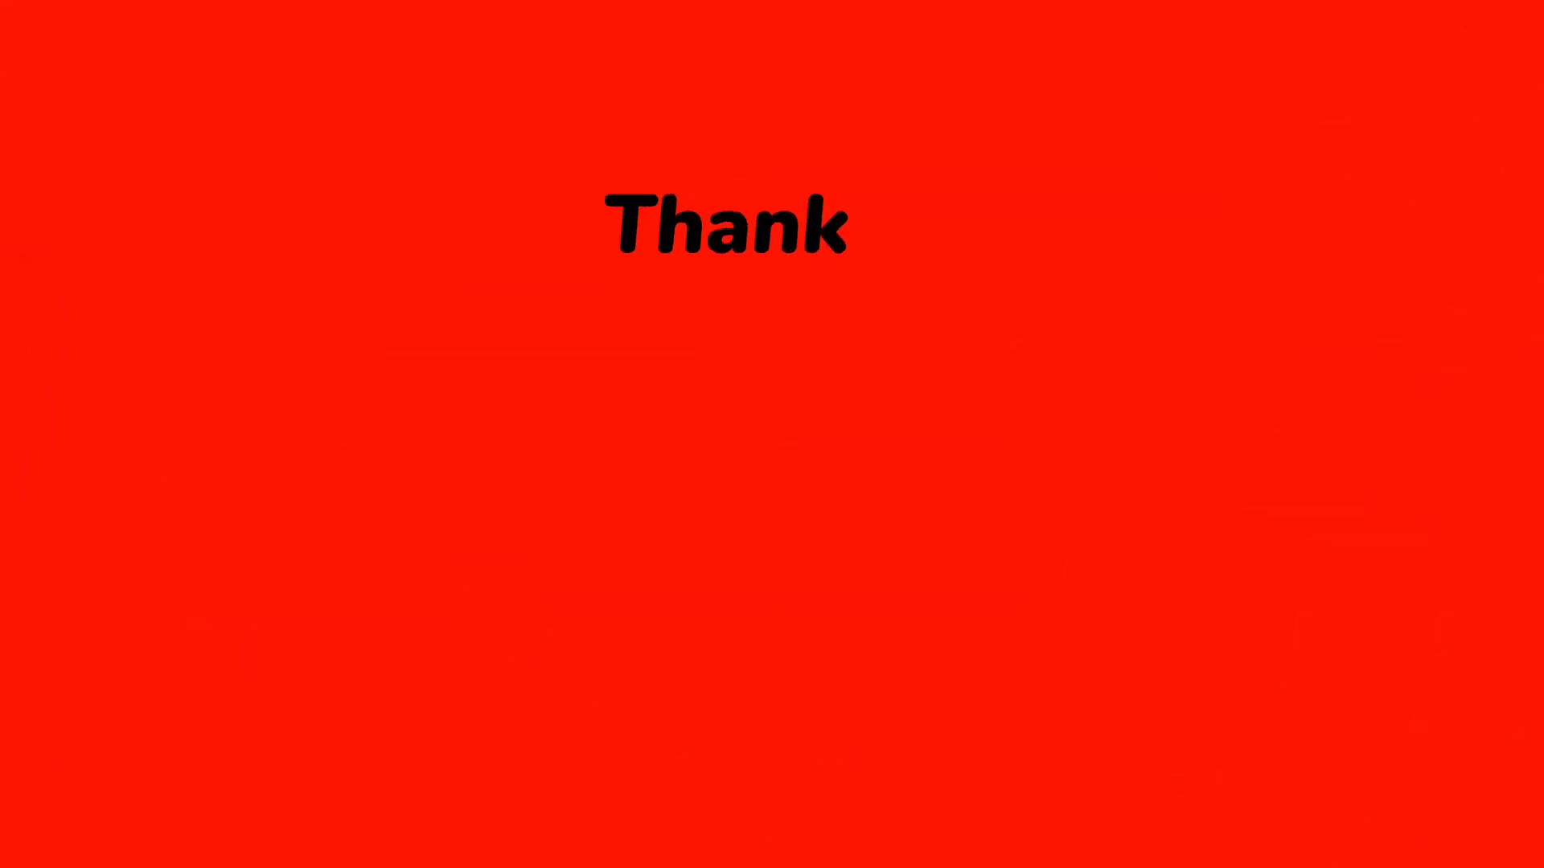